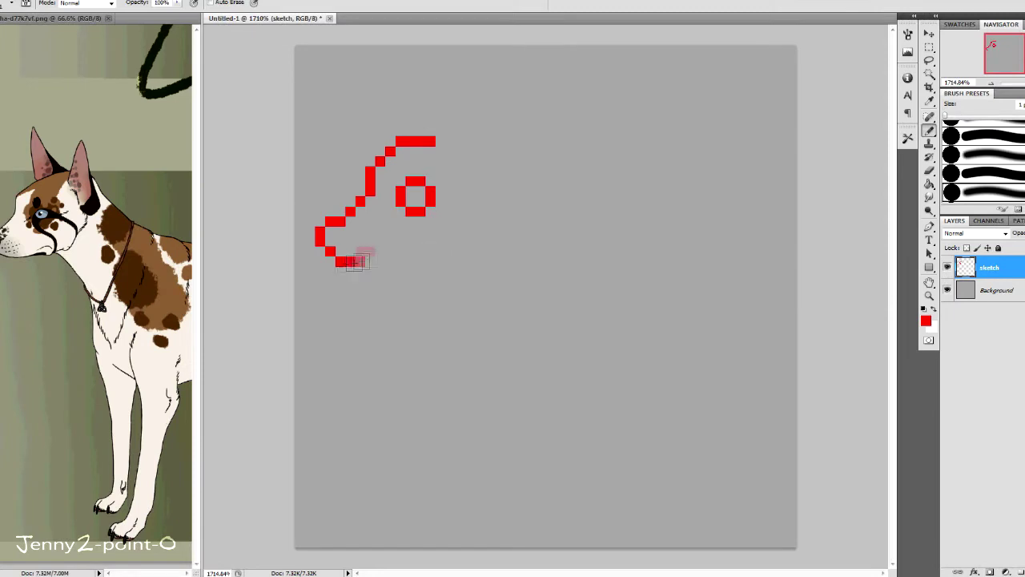
Erase part of the jaw's bottom line, add an inner ear line and redraw the eye
key(e)
mouse_move(362, 261)
mouse_down()
mouse_move(338, 261)
mouse_move(337, 219)
mouse_move(370, 190)
mouse_up()
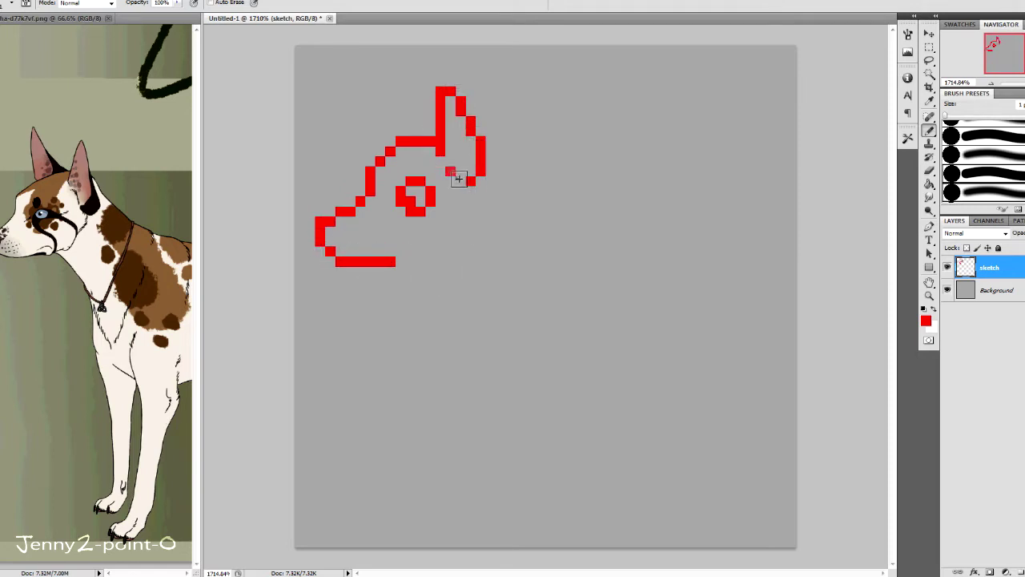
mouse_move(461, 152)
mouse_down()
mouse_move(460, 183)
mouse_move(391, 210)
mouse_up()
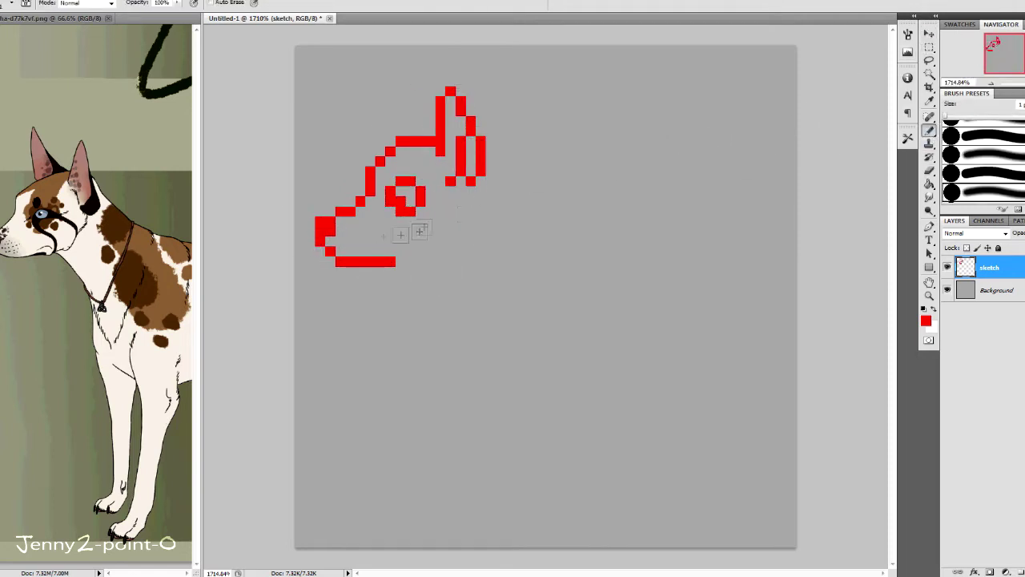
Shift the first ear down and right, then draw the second ear beside it
drag(440, 87, 556, 233)
drag(481, 160, 491, 171)
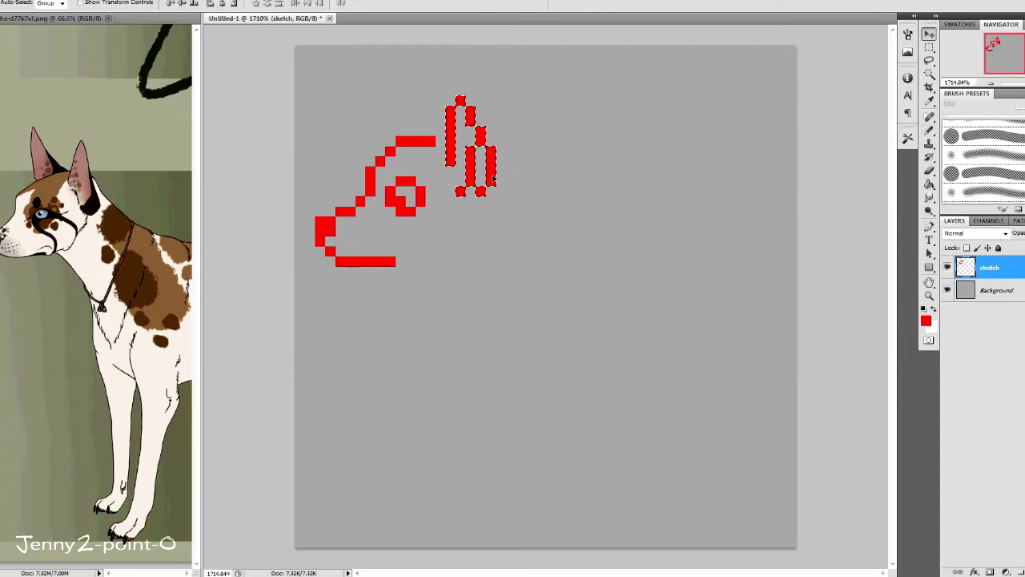
key(e)
drag(400, 140, 416, 140)
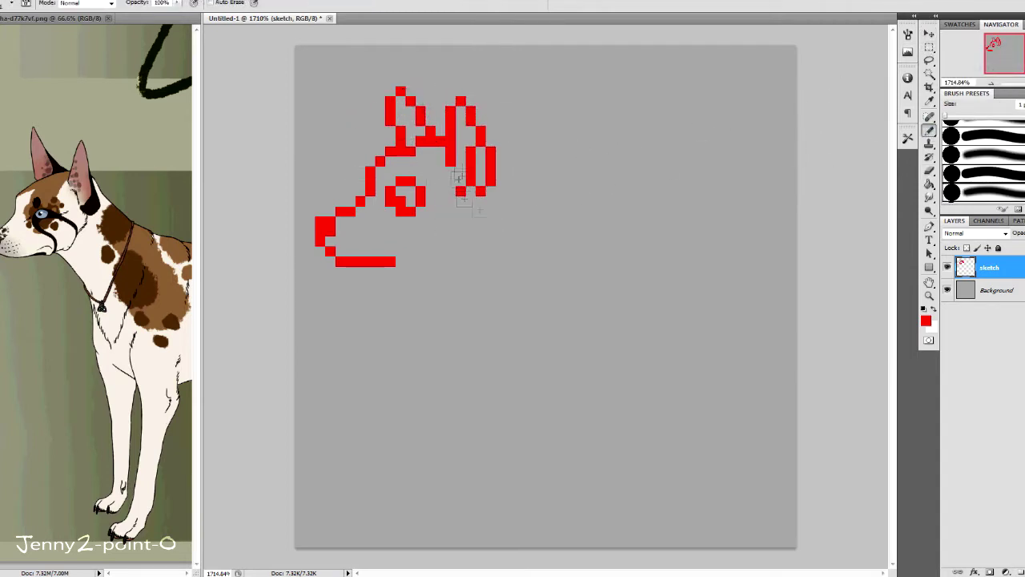
key(v)
key(ctrl+plus)
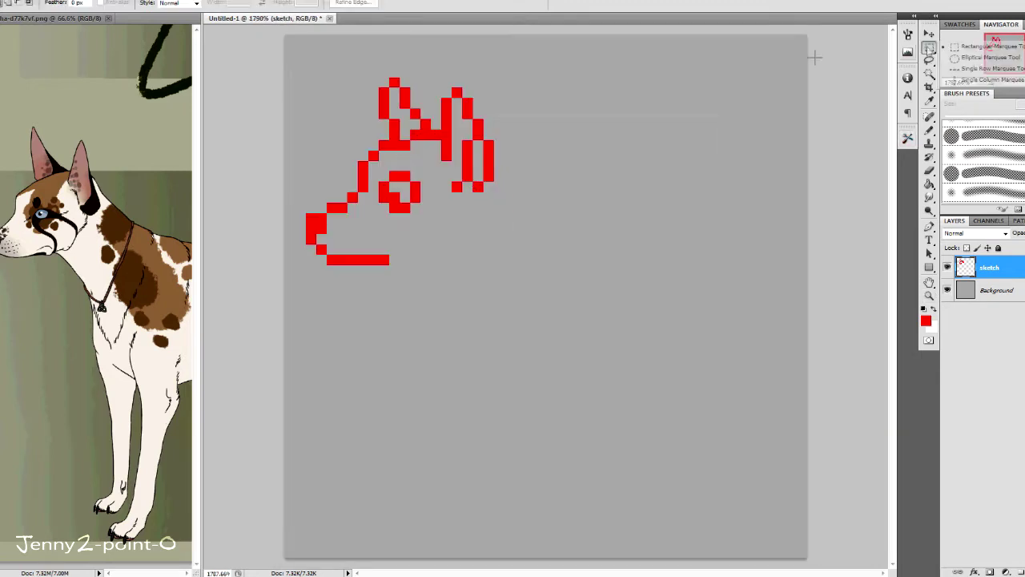
key(ctrl+d)
key(b)
Nudge the whole head sketch left and save it as a new file
scroll(721, 144, down, 3)
scroll(720, 160, up, 1)
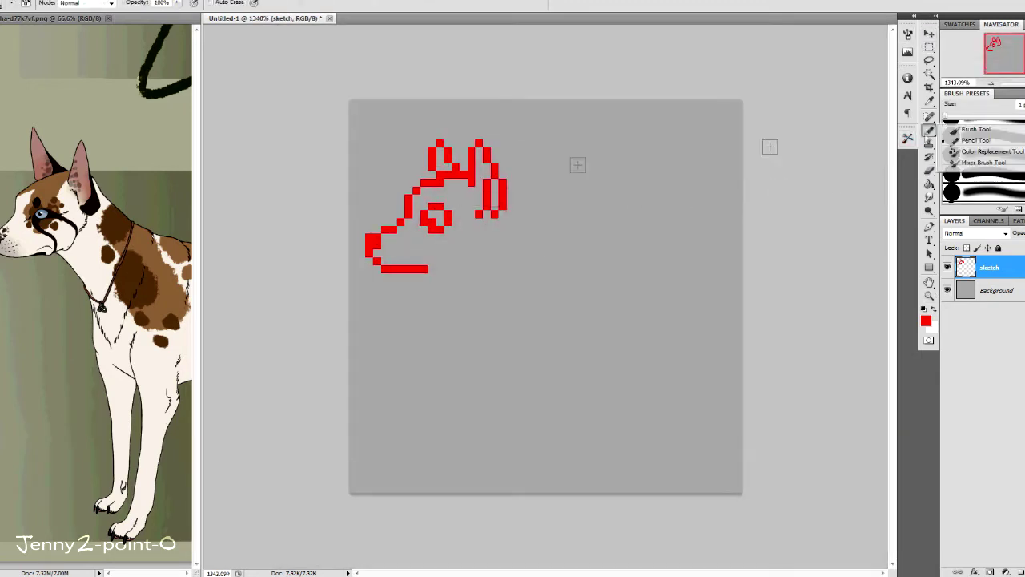
key(v)
key(Left)
key(Left)
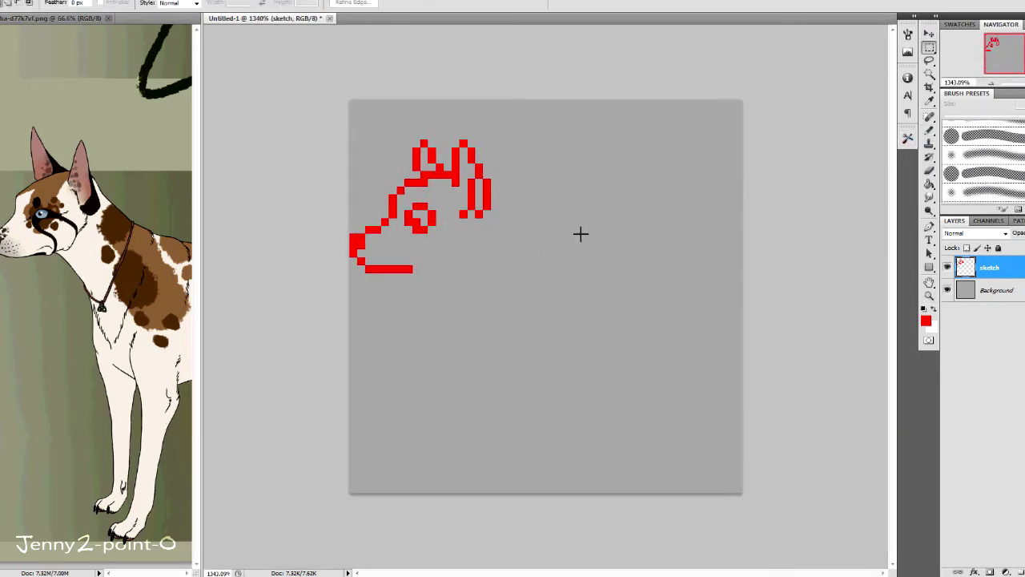
key(ctrl+s)
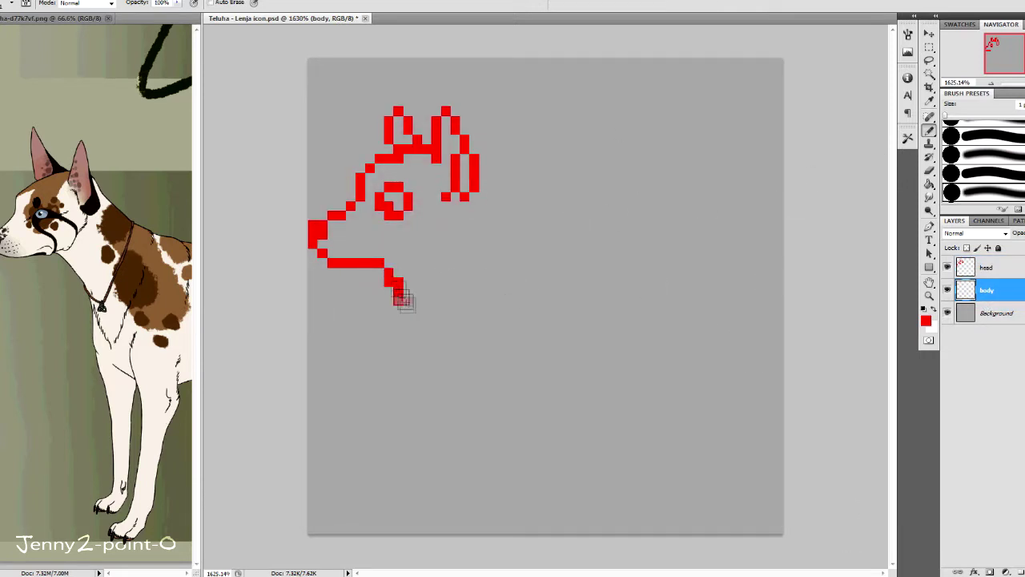
Undo stray pixels, activate the body layer and consult the reference dog photo
key(ctrl+z)
key(alt+bracketright)
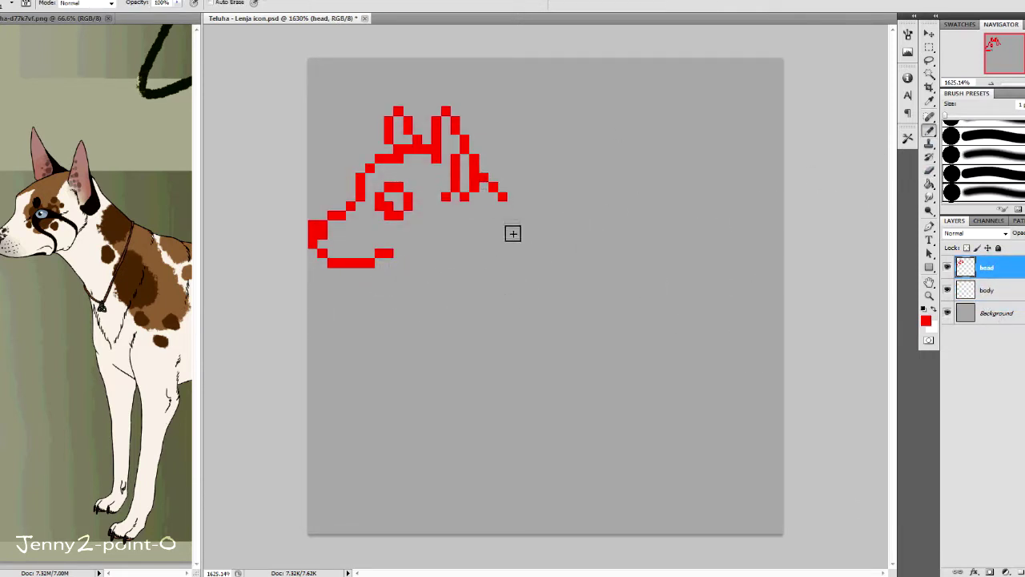
key(b)
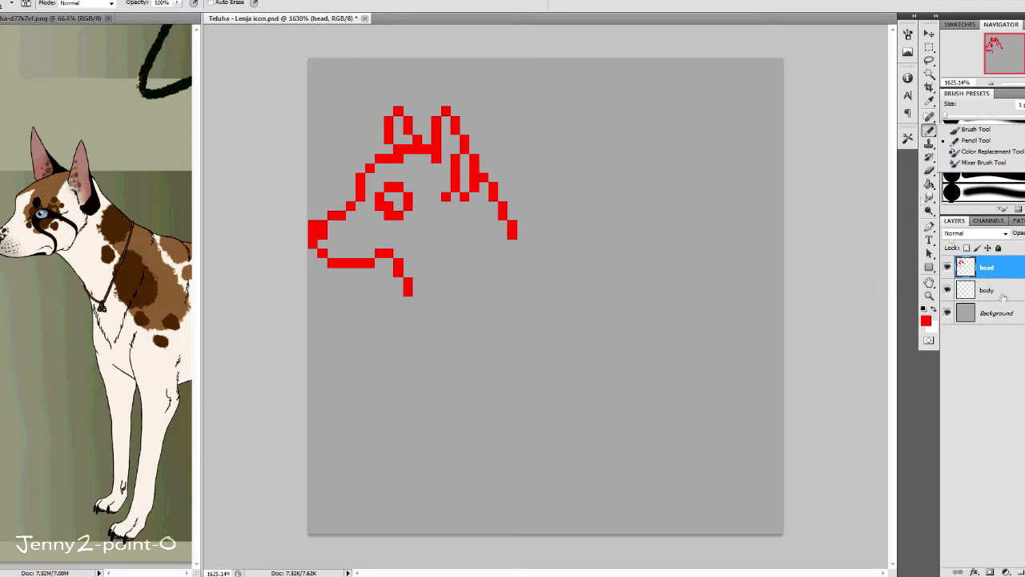
click(986, 287)
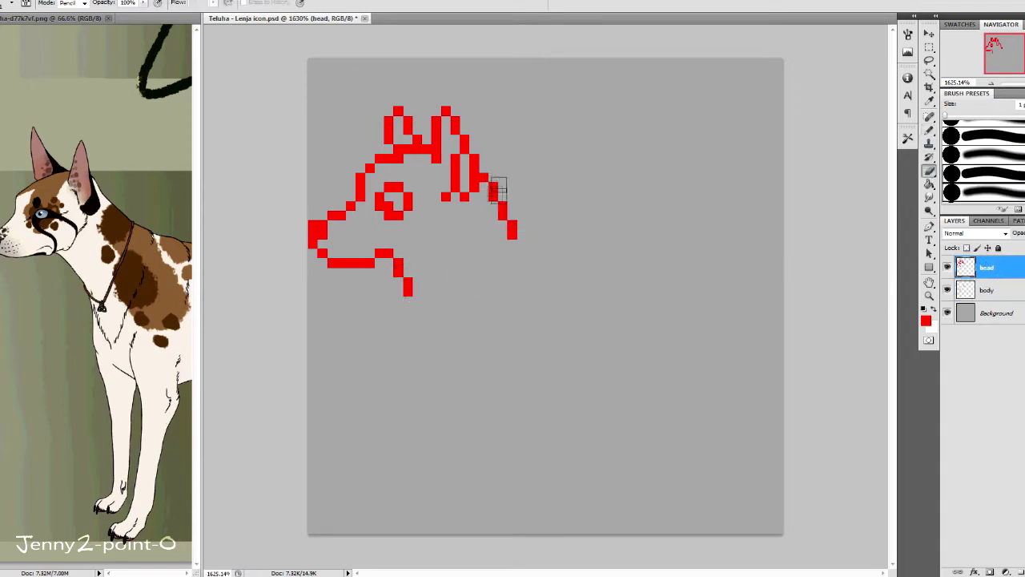
click(408, 329)
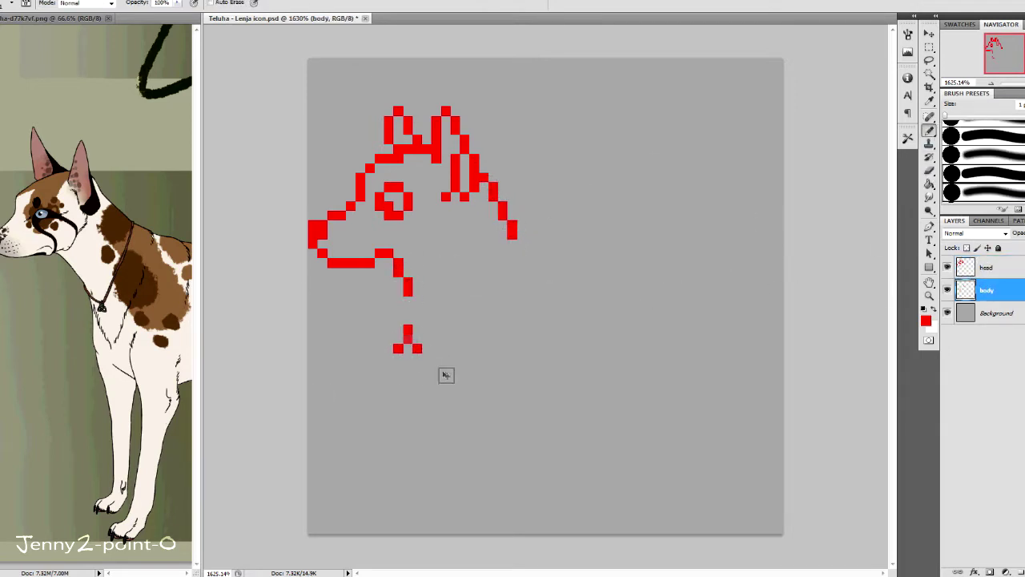
key(ctrl+z)
drag(136, 573, 160, 573)
scroll(394, 533, up, 1)
click(383, 541)
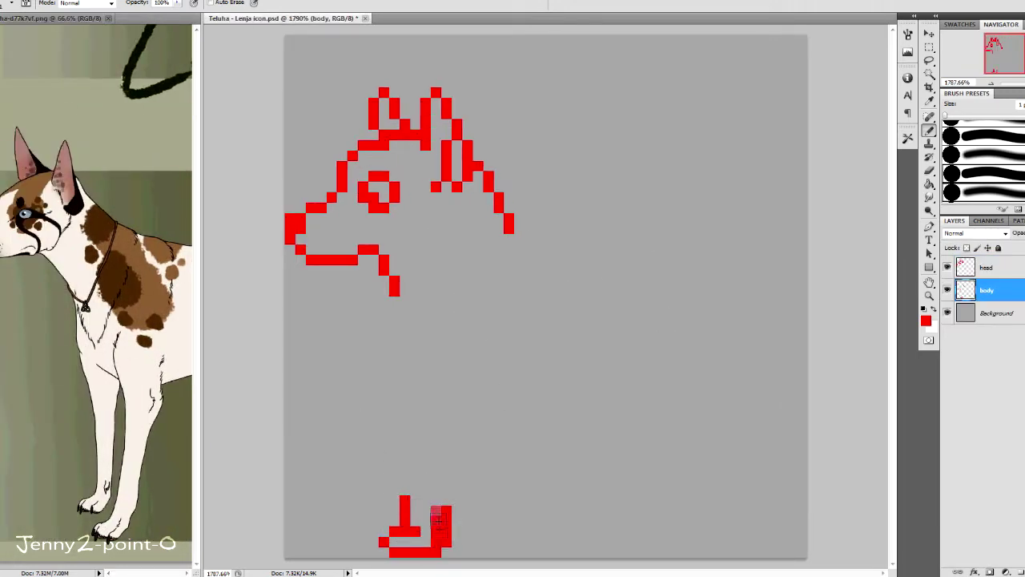
Erase the rough paw pixels and shift the front paw to the right
key(e)
key(ctrl+minus)
key(ctrl+0)
mouse_move(404, 501)
mouse_down()
mouse_move(445, 513)
mouse_move(437, 532)
mouse_move(431, 515)
mouse_up()
key(b)
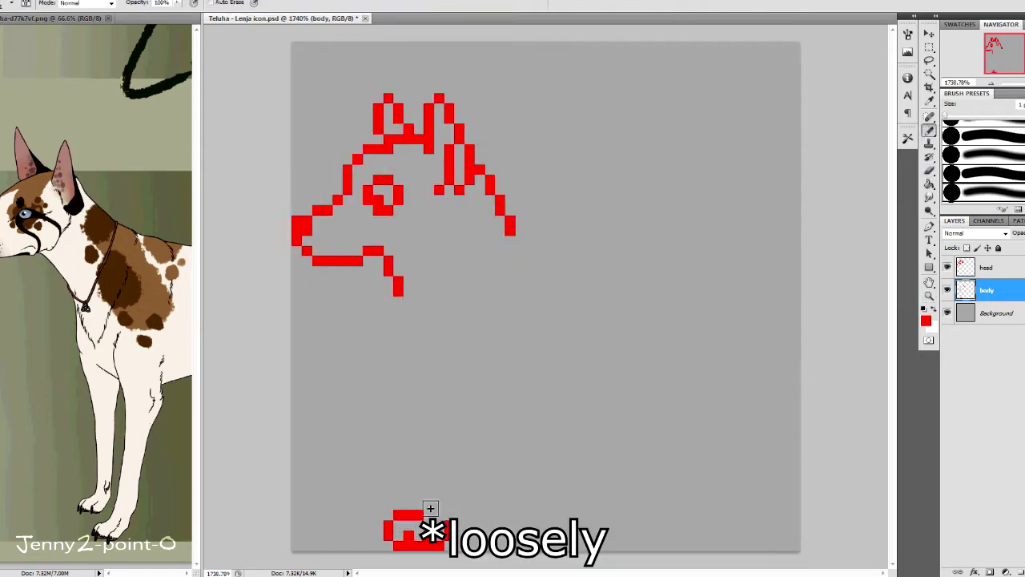
key(m)
drag(355, 435, 492, 549)
key(v)
drag(449, 500, 510, 501)
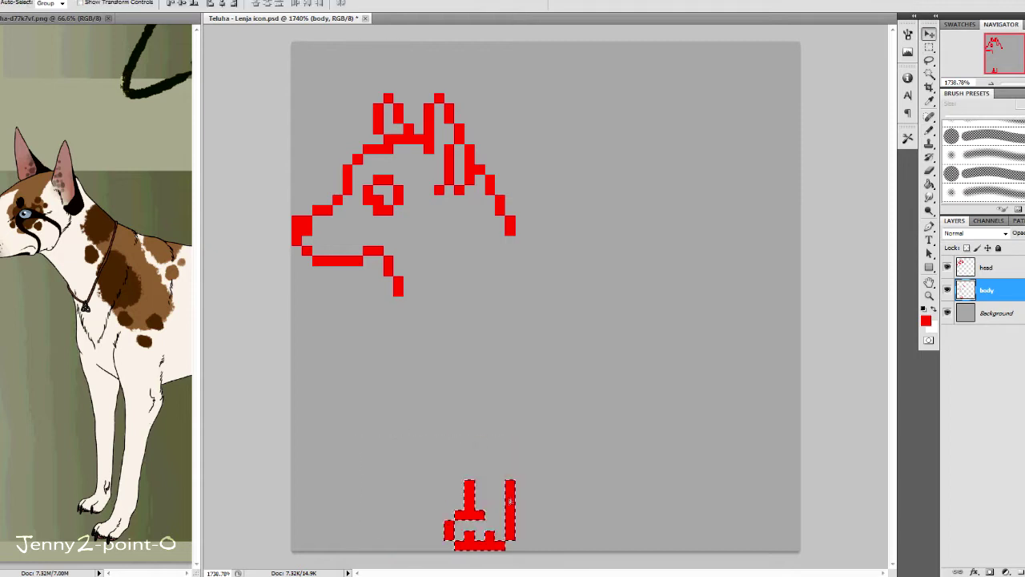
Draw the back line rightward from the head and move the hind leg down-right
key(b)
mouse_move(510, 229)
mouse_down()
mouse_move(721, 233)
mouse_move(765, 287)
mouse_up()
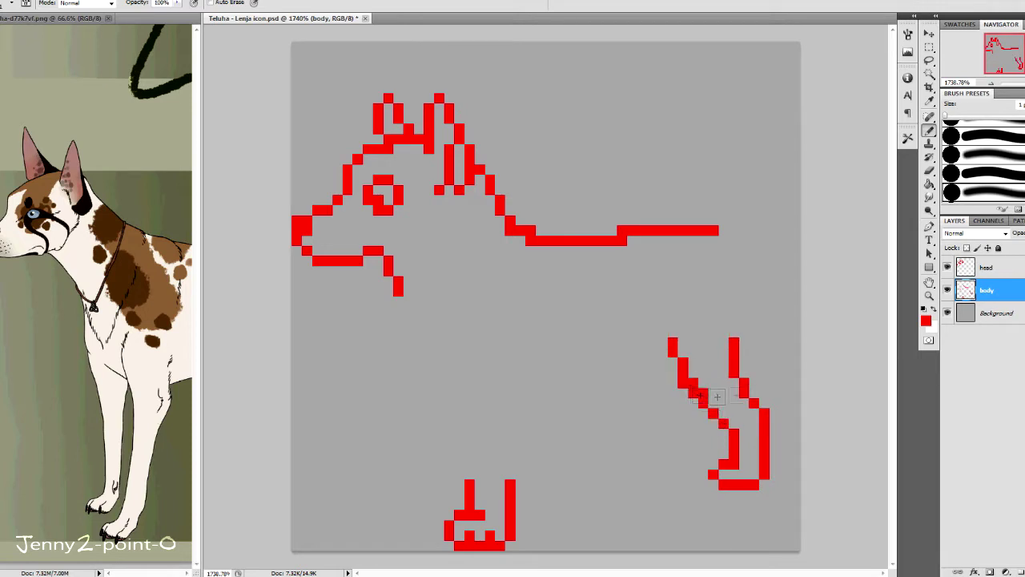
drag(721, 400, 730, 421)
key(e)
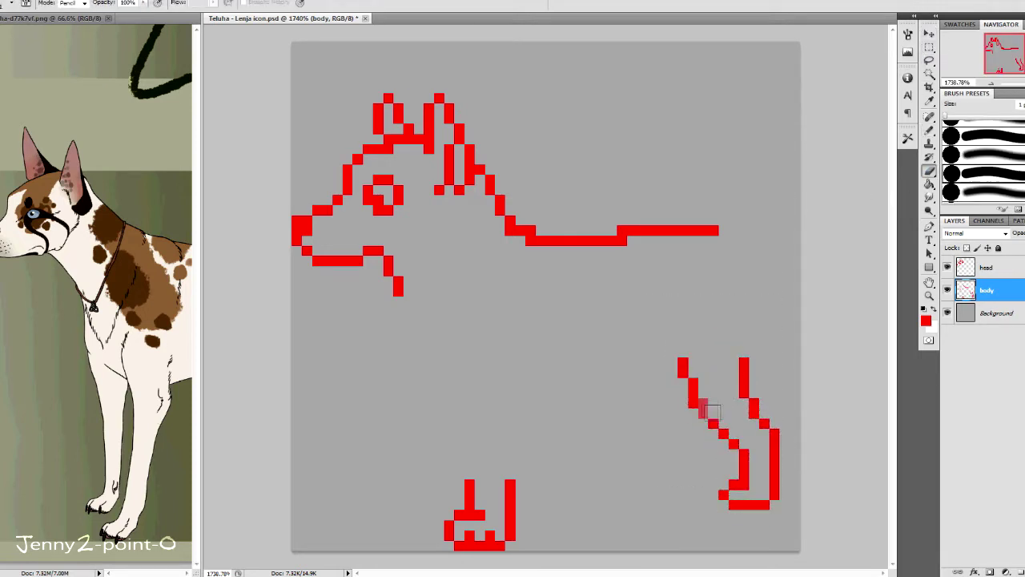
key(b)
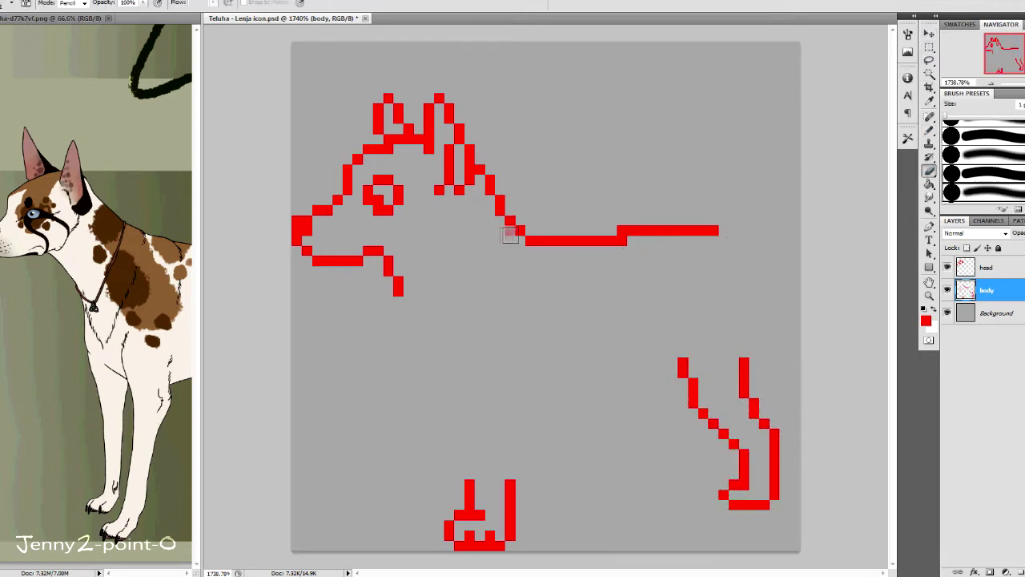
Draw the chest and belly line, fill its gaps, and add the rump line down the thigh
drag(398, 297, 694, 322)
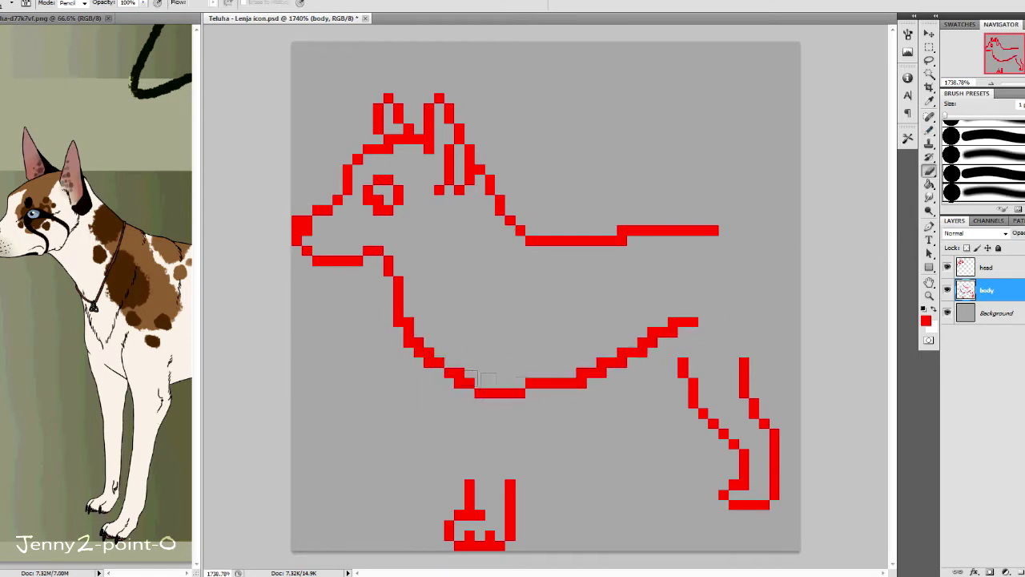
key(b)
drag(439, 373, 472, 393)
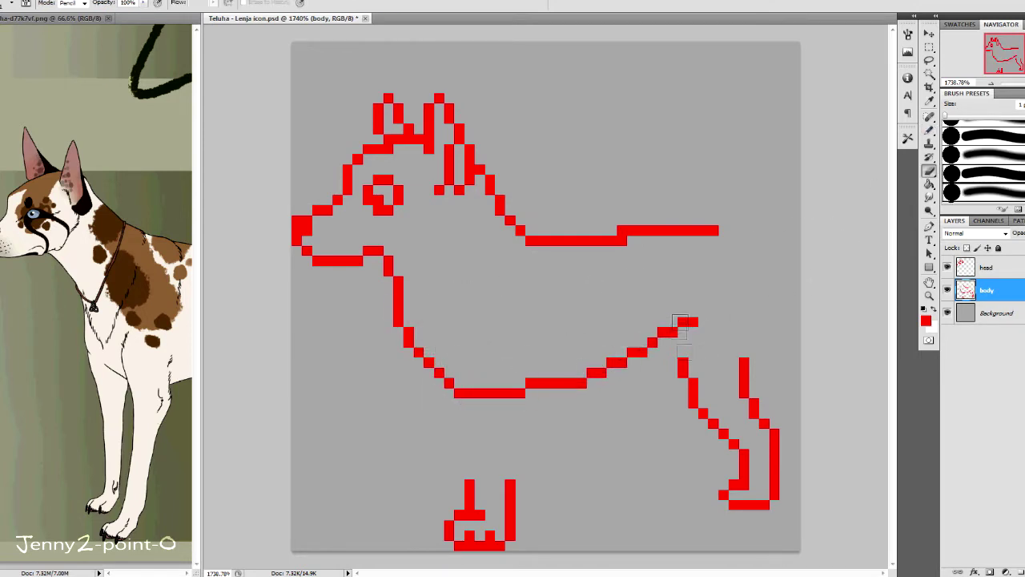
drag(719, 233, 755, 312)
drag(752, 392, 759, 271)
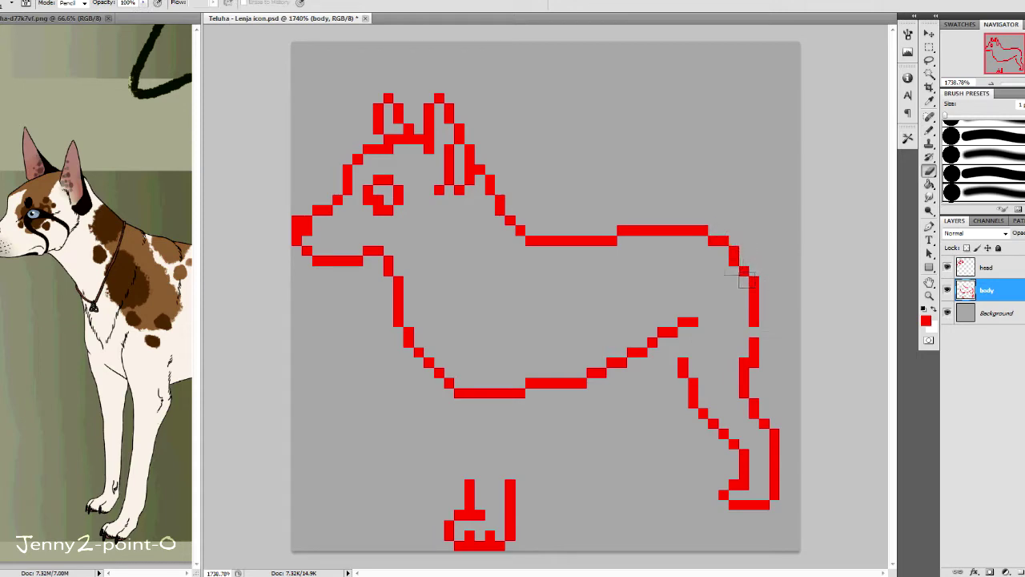
Try thickening the back line, undo it, and zoom in on the hind leg
key(b)
drag(594, 232, 681, 226)
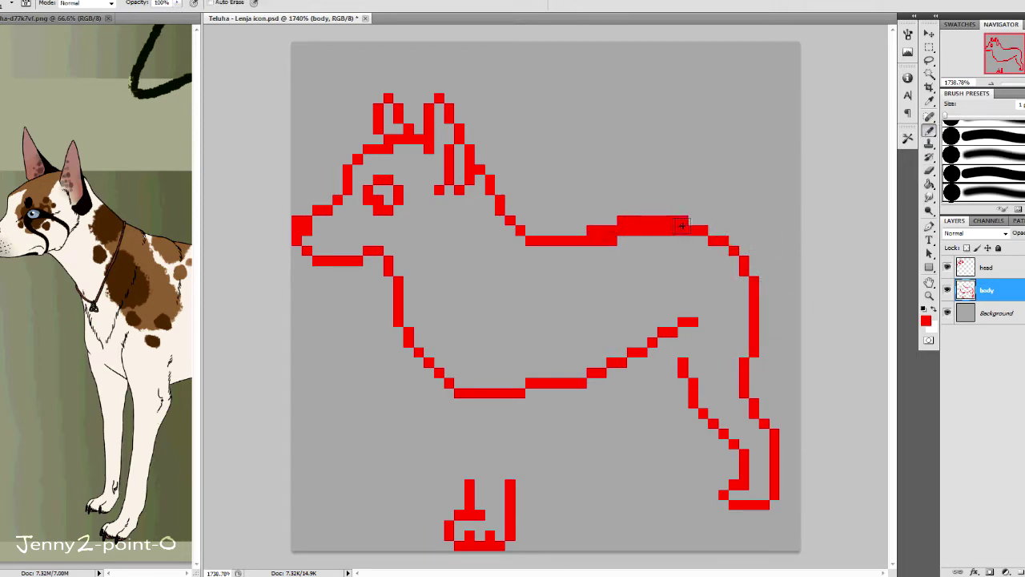
key(ctrl+alt+z)
key(ctrl+alt+z)
key(z)
click(713, 393)
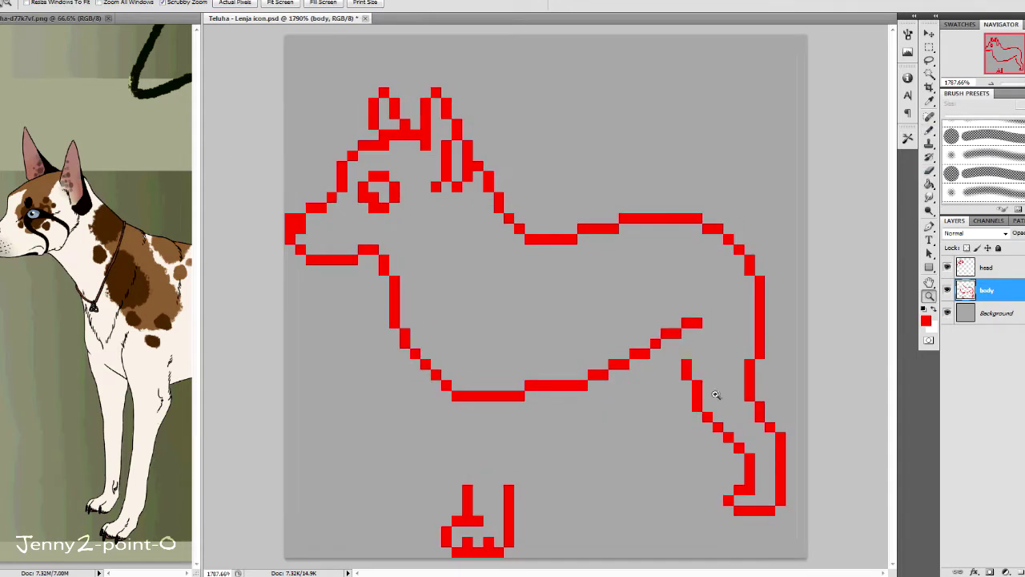
Draw and shape the hind paw and extend the hind leg line downward
drag(565, 526, 609, 527)
key(b)
mouse_move(851, 519)
mouse_down()
mouse_move(797, 519)
mouse_move(783, 493)
mouse_move(837, 506)
mouse_move(852, 476)
mouse_move(852, 519)
mouse_up()
key(e)
key(b)
click(825, 505)
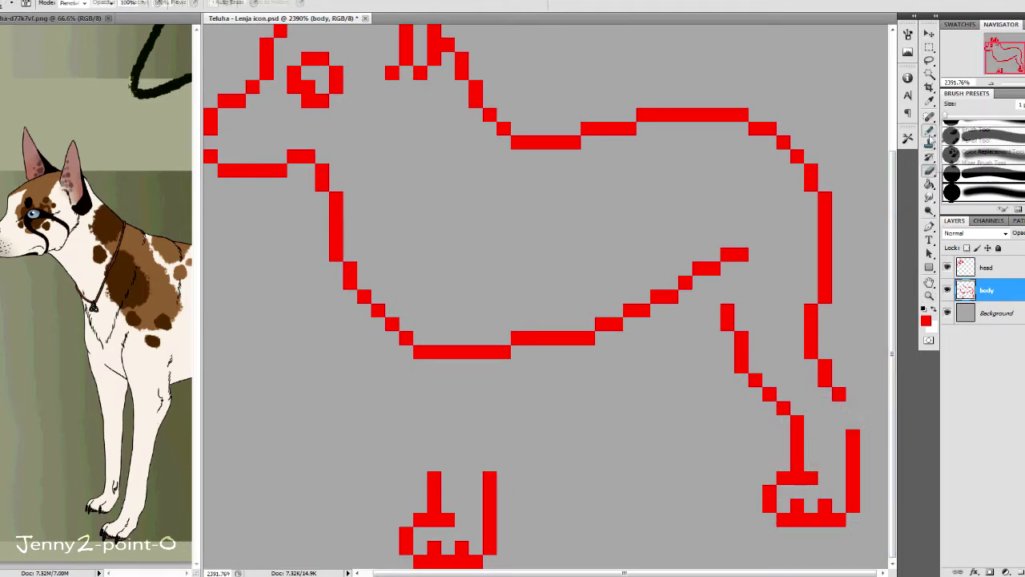
Shift the lower hind leg upward and deselect it
key(v)
drag(828, 265, 827, 223)
key(ctrl+d)
click(929, 130)
scroll(663, 344, up, 1)
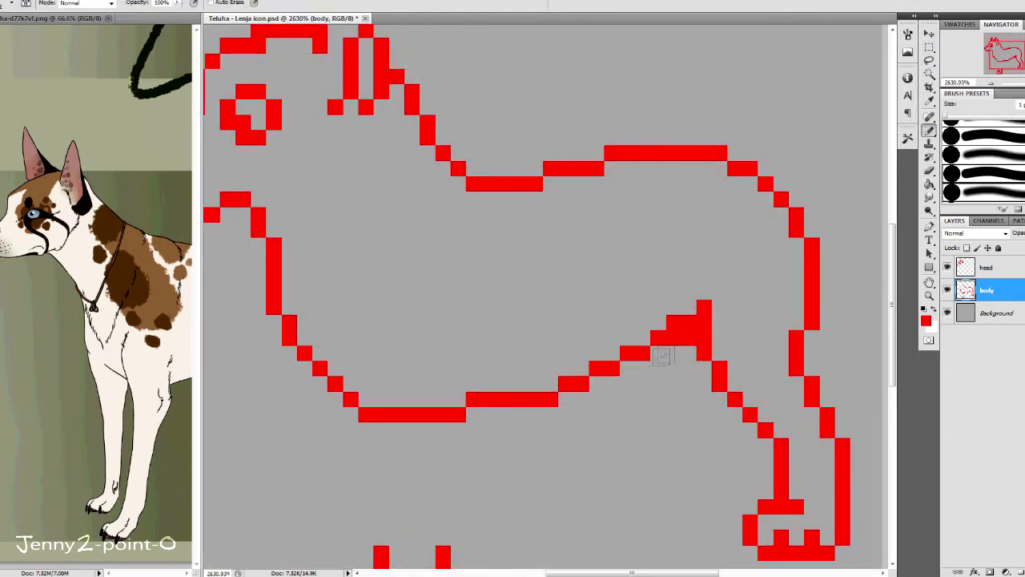
key(e)
scroll(553, 393, down, 2)
scroll(881, 160, down, 2)
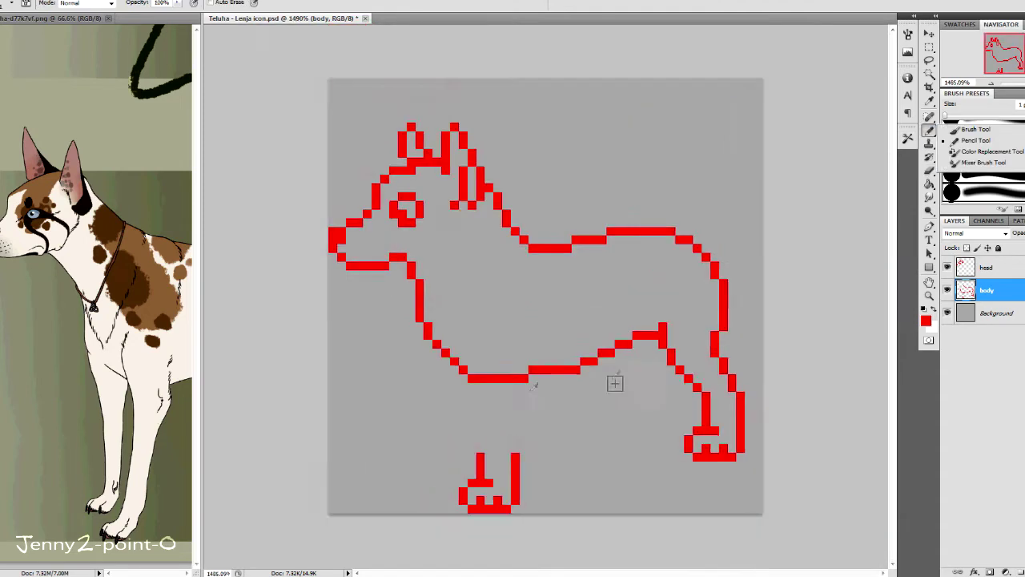
scroll(613, 382, up, 2)
scroll(598, 304, down, 10)
scroll(425, 213, up, 10)
Lasso-select the hind leg and nudge it to the right
key(l)
drag(741, 324, 744, 320)
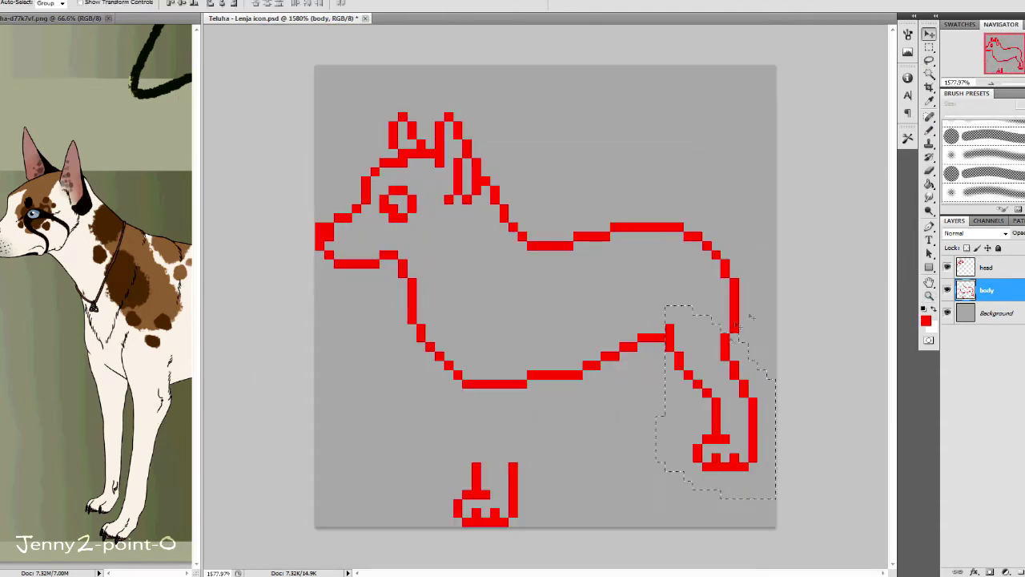
key(ctrl+Right)
key(ctrl+Right)
key(ctrl+d)
key(z)
Redraw the hind thigh as a peaked diagonal
drag(544, 416, 822, 404)
key(b)
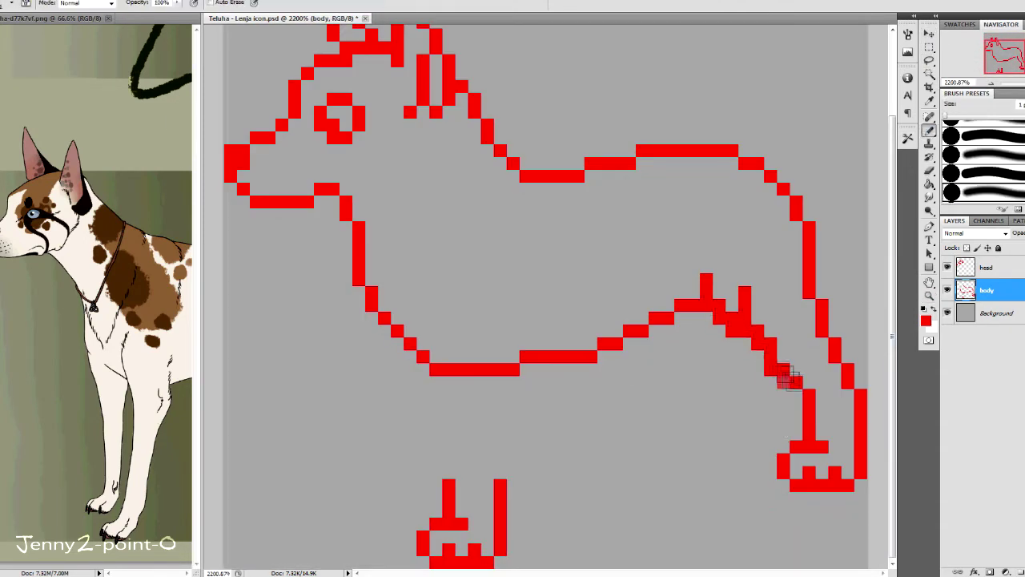
drag(706, 280, 744, 328)
drag(745, 292, 745, 320)
drag(836, 409, 785, 433)
Reshape the pixels at the back-thigh peak of the dog outline
key(z)
key(ctrl+1)
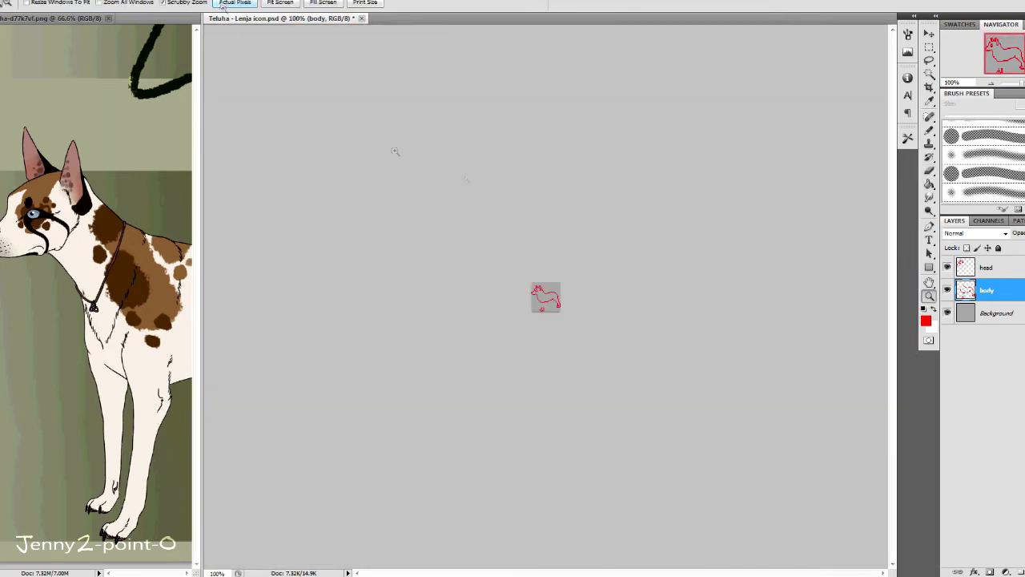
key(ctrl+0)
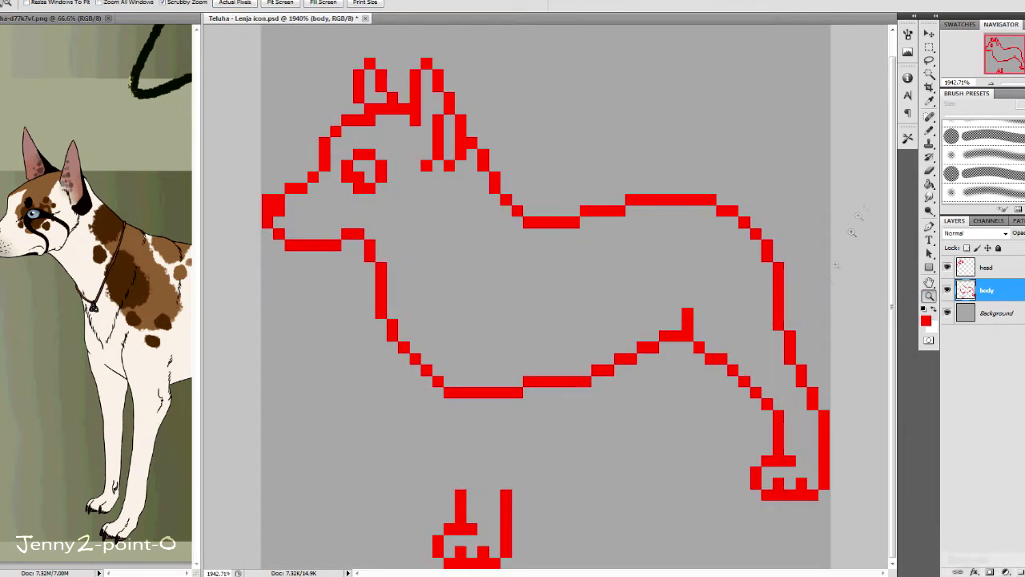
key(b)
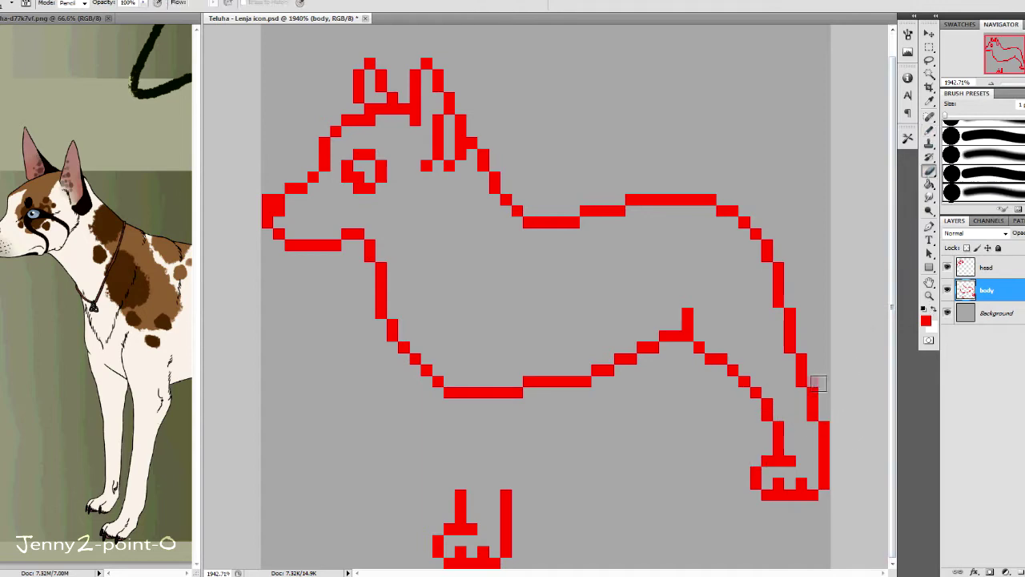
drag(699, 335, 711, 347)
Thin the thick back-leg diagonal to a one-pixel staircase and erase its stray pixel
key(z)
key(ctrl+1)
key(ctrl+0)
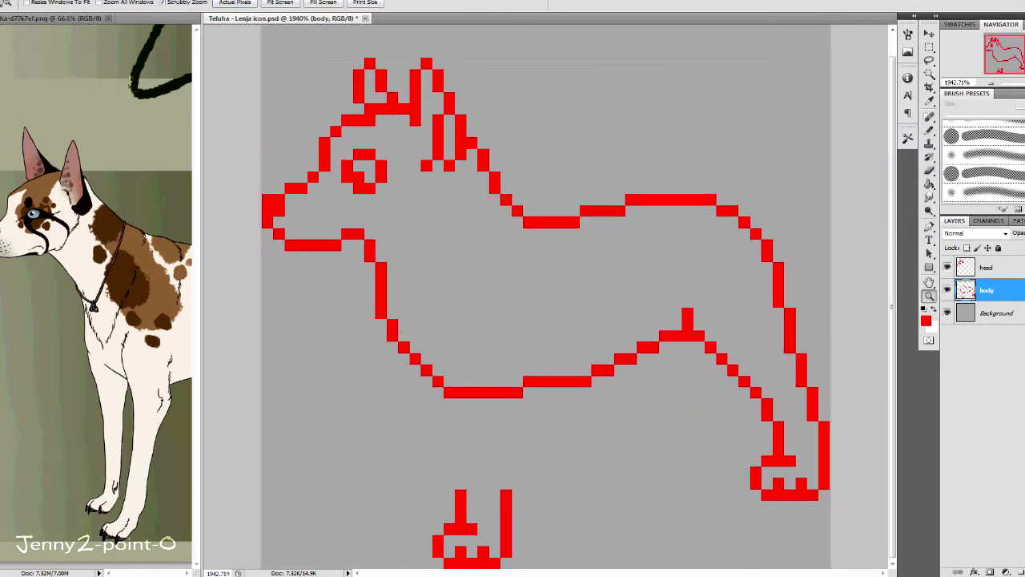
click(500, 234)
key(b)
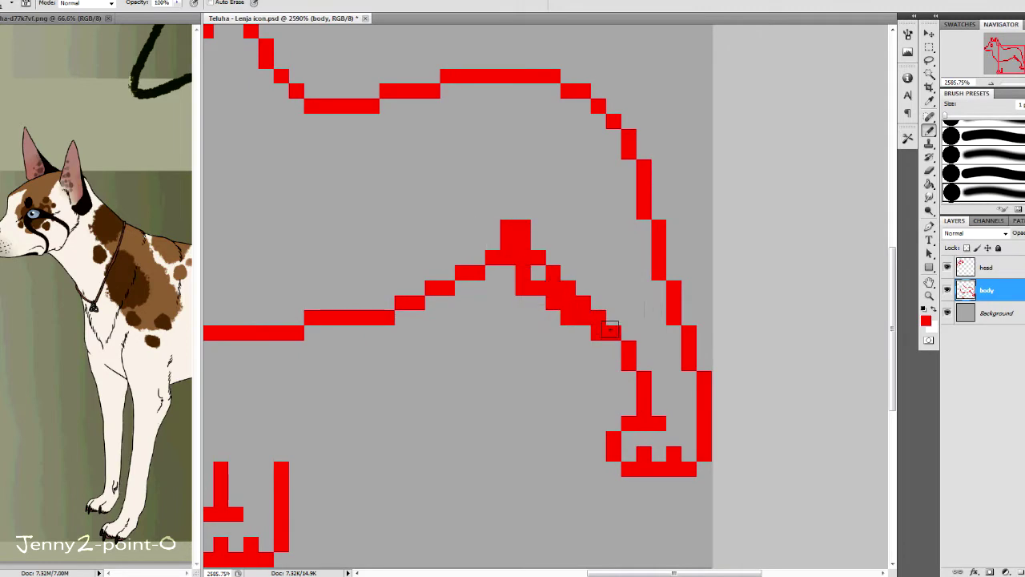
drag(610, 329, 522, 229)
key(e)
click(679, 293)
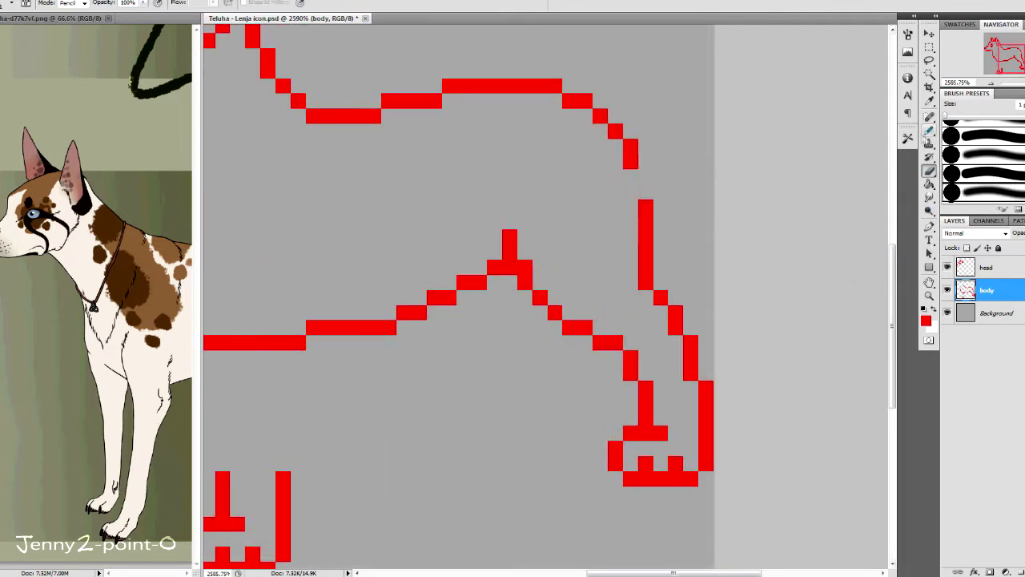
Extend the front leg line up to the chest
key(e)
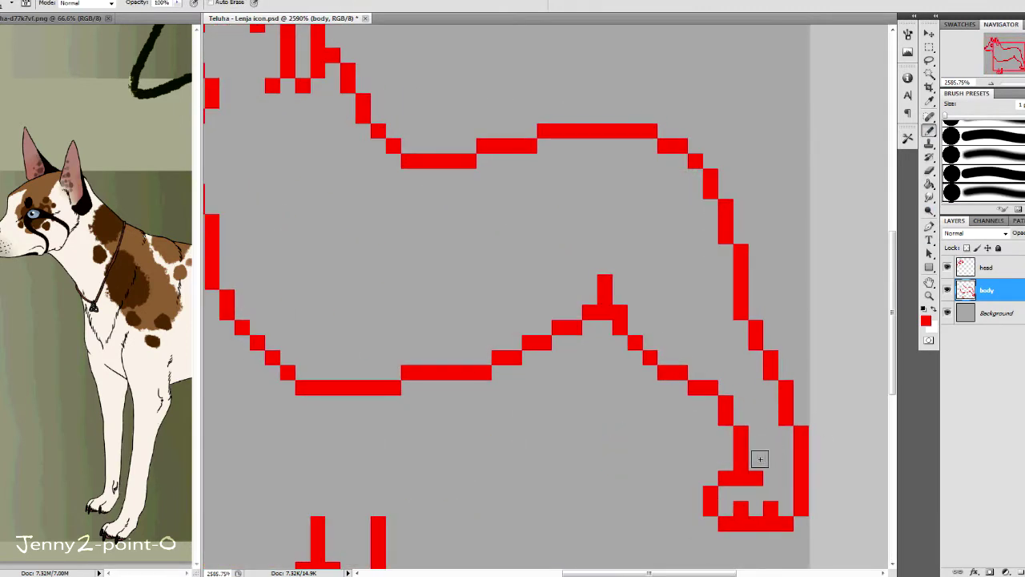
scroll(793, 342, up, 1)
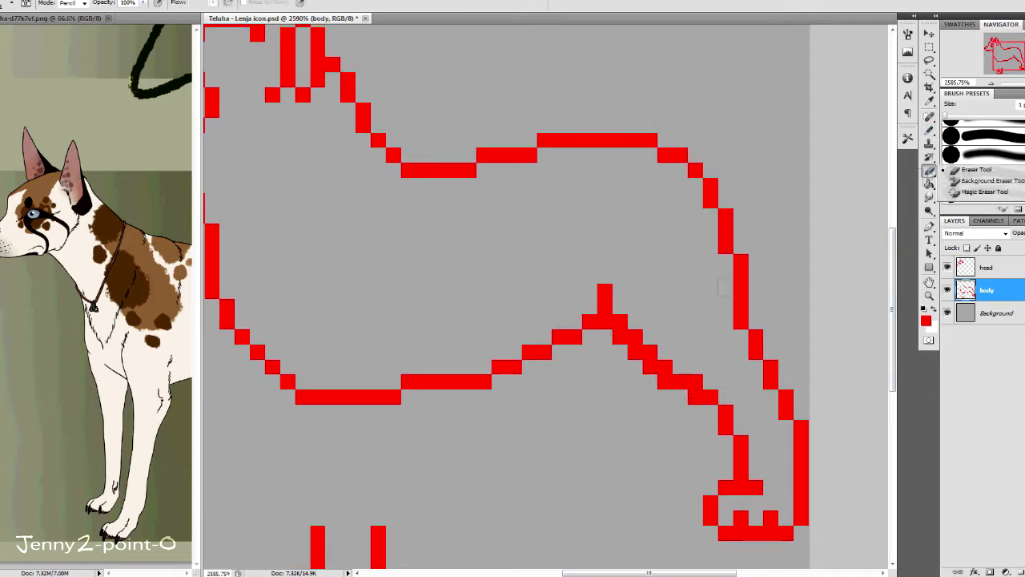
scroll(799, 415, down, 3)
key(z)
mouse_move(799, 415)
mouse_down()
mouse_move(625, 384)
mouse_move(567, 429)
mouse_up()
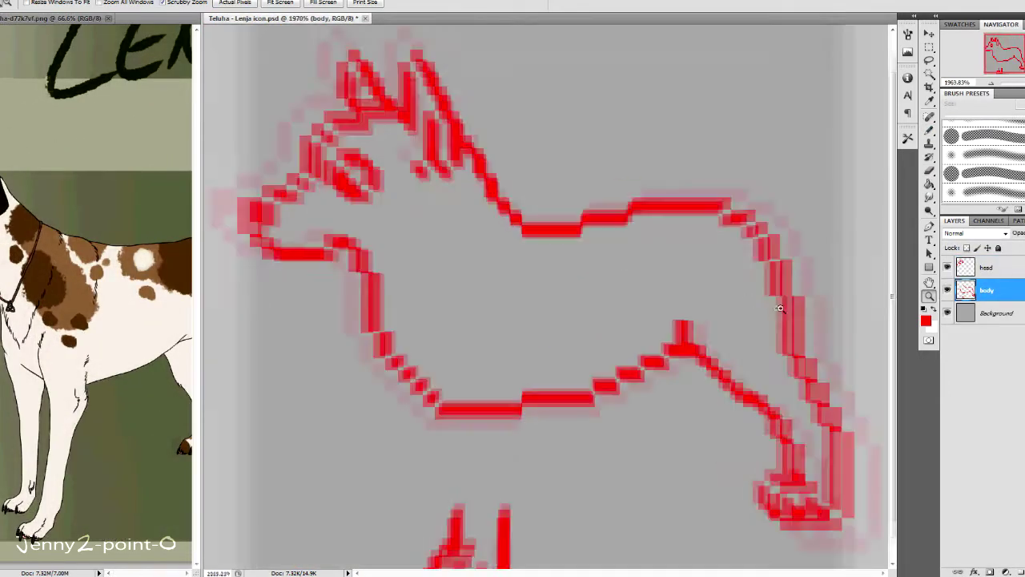
key(b)
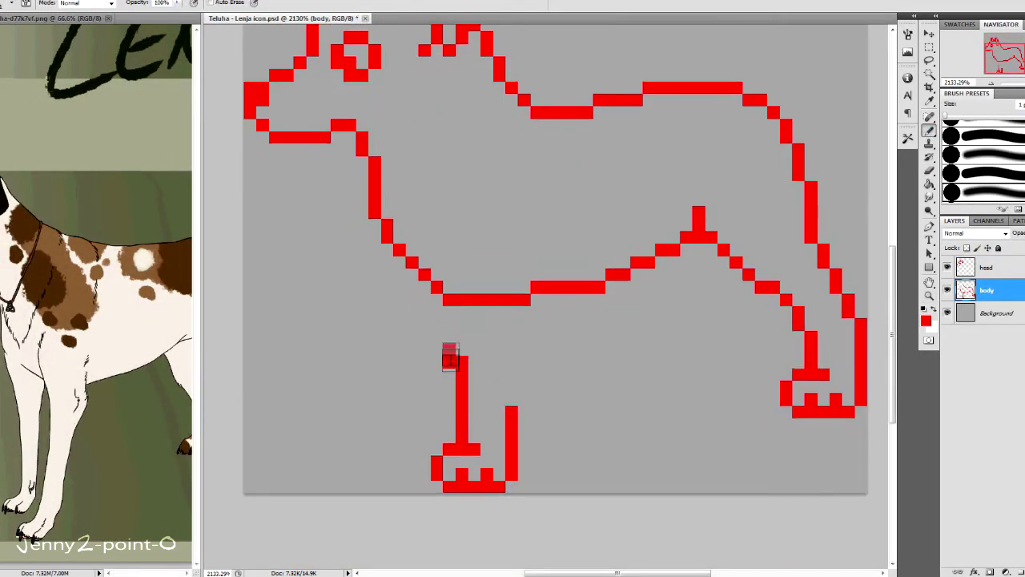
drag(514, 372, 513, 325)
scroll(526, 372, up, 1)
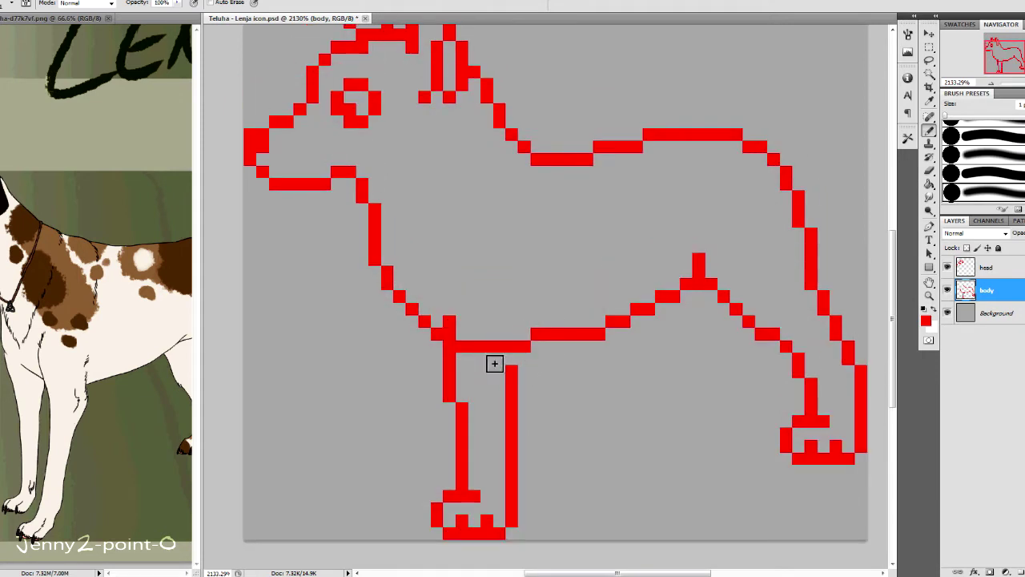
Erase the belly line between the front legs, thicken the chest, and remove stray pixels
key(e)
drag(457, 346, 507, 346)
key(b)
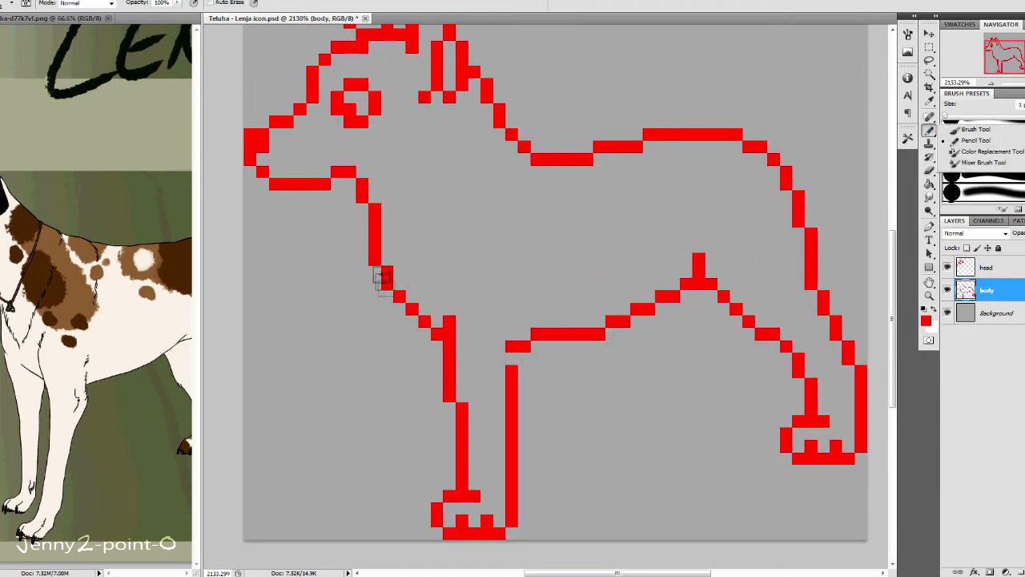
drag(380, 276, 444, 344)
click(518, 346)
key(e)
drag(699, 285, 686, 285)
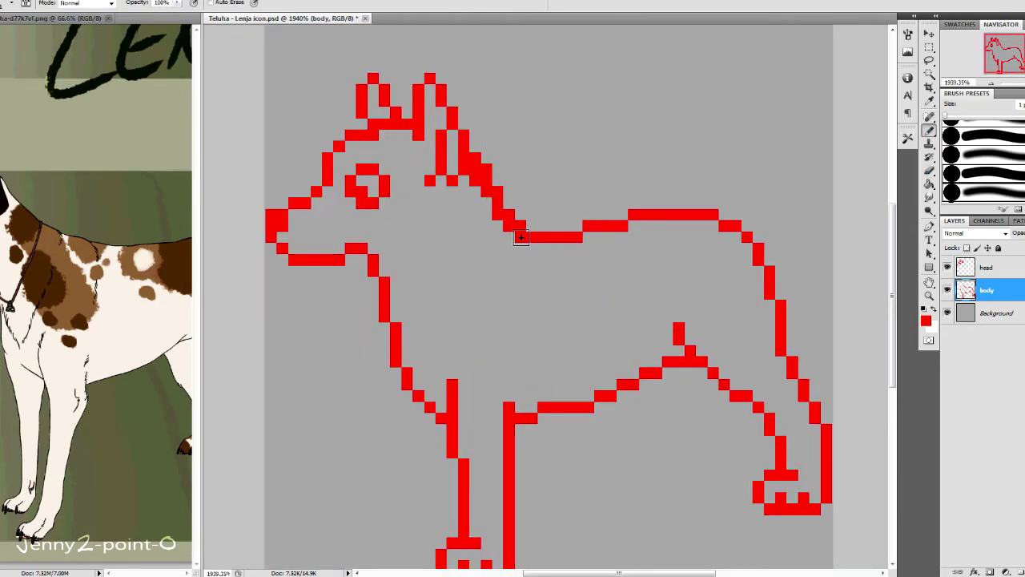
key(e)
click(520, 227)
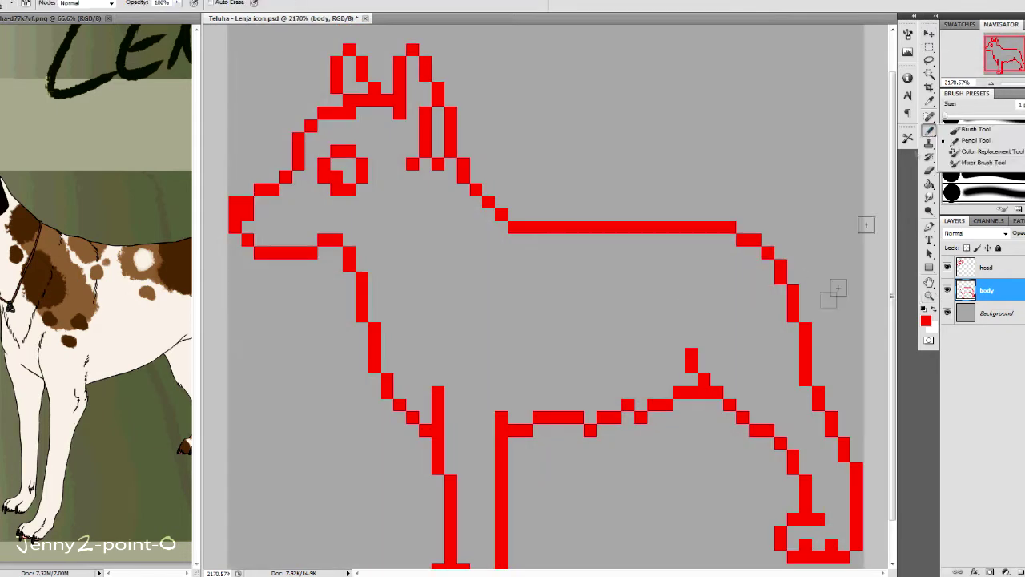
Fill in the back and rump corner, then smooth and extend the belly line
scroll(837, 288, down, 2)
drag(749, 182, 797, 228)
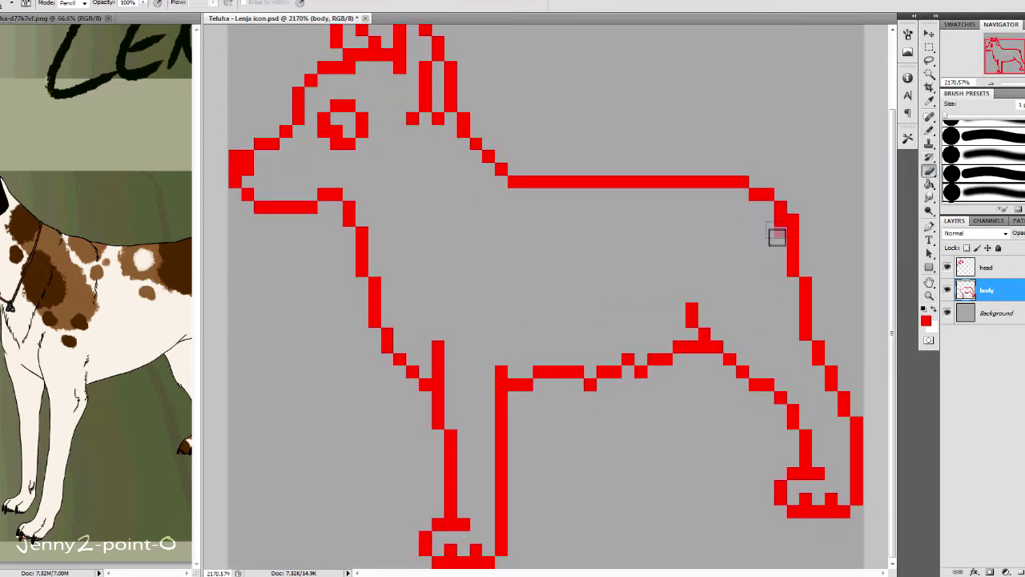
key(b)
drag(742, 195, 791, 225)
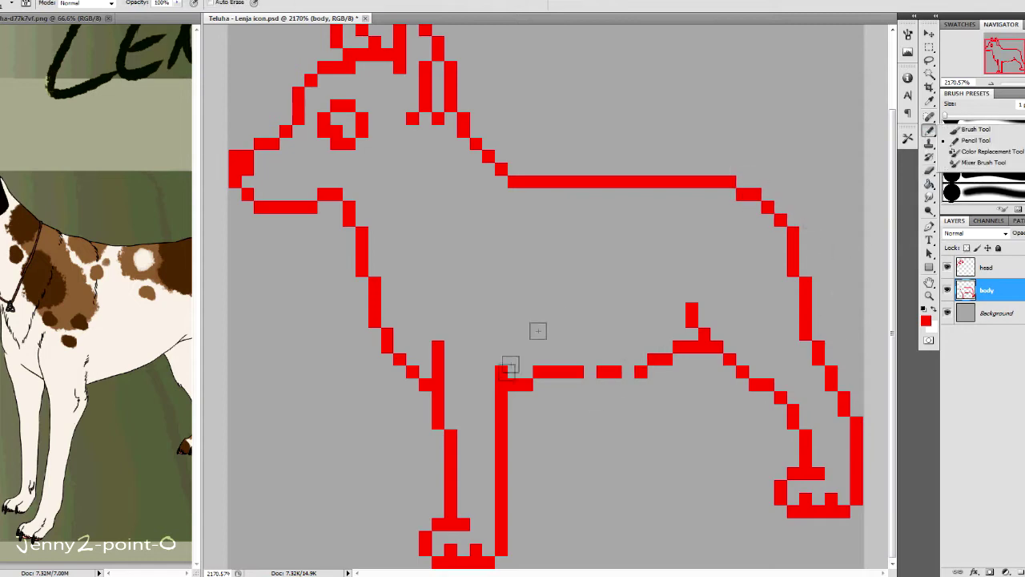
drag(593, 375, 665, 353)
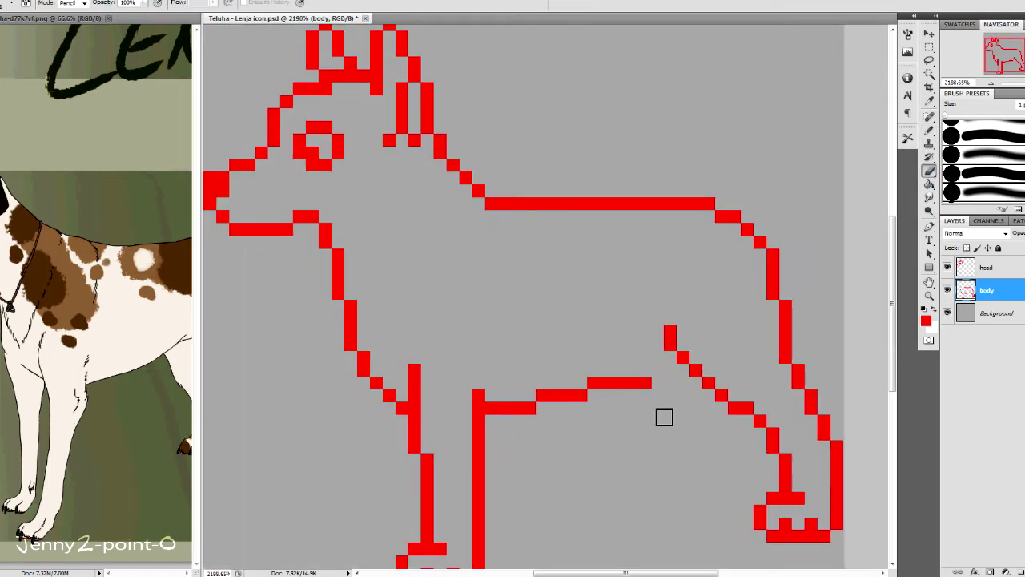
key(b)
scroll(863, 246, up, 1)
drag(569, 391, 663, 373)
scroll(655, 379, down, 2)
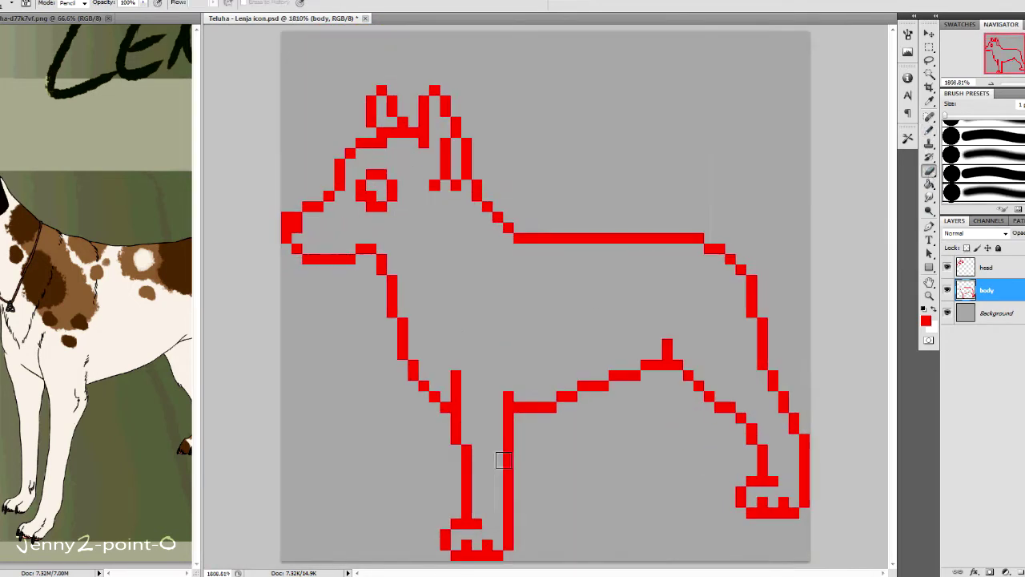
Draw the far hind leg with two lines running up toward the belly
key(b)
scroll(619, 454, up, 2)
drag(606, 428, 605, 441)
key(ctrl+alt+z)
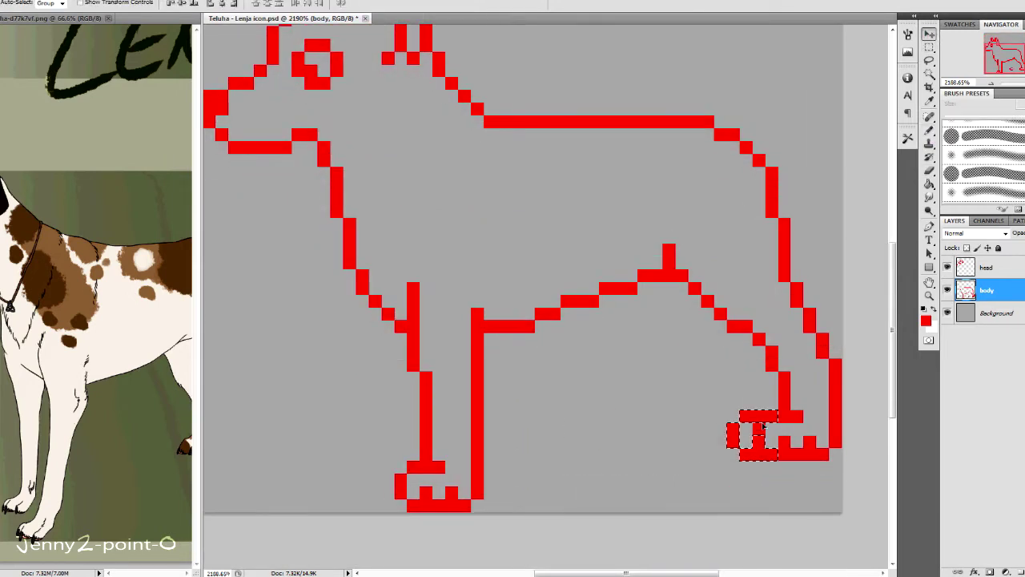
key(ctrl+alt+z)
drag(618, 391, 630, 359)
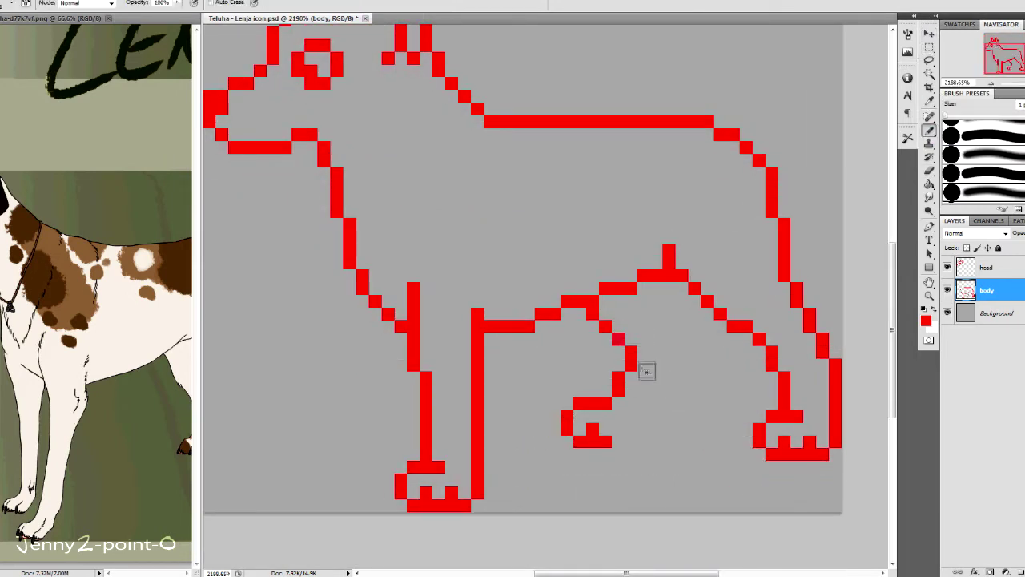
drag(671, 327, 703, 415)
Check the whole dog, undoing hind-leg line edits and restoring a missing back pixel
key(z)
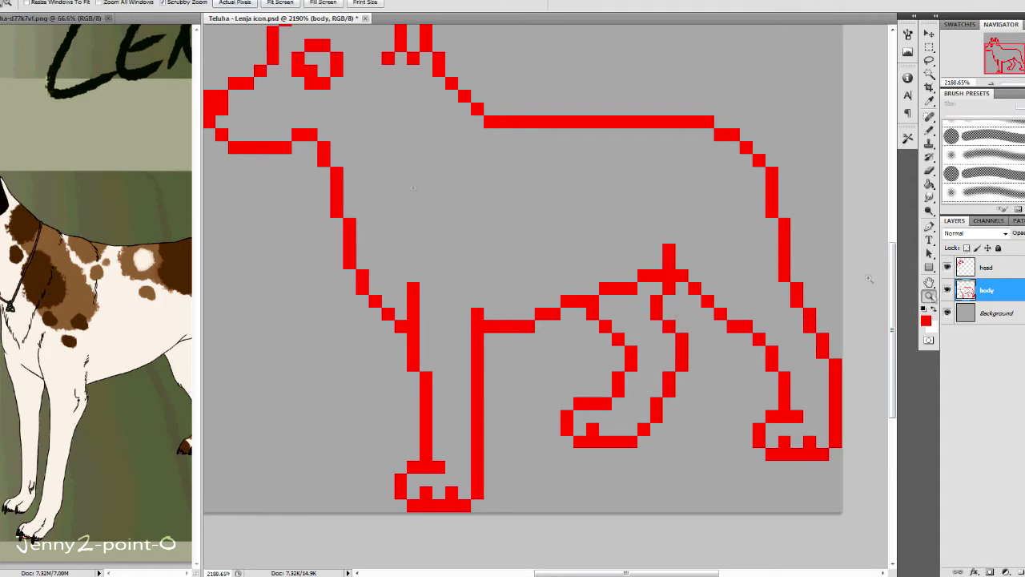
drag(671, 376, 633, 379)
mouse_move(507, 149)
mouse_down()
mouse_move(740, 408)
mouse_move(648, 473)
mouse_up()
key(b)
key(ctrl+alt+z)
key(z)
drag(447, 191, 416, 192)
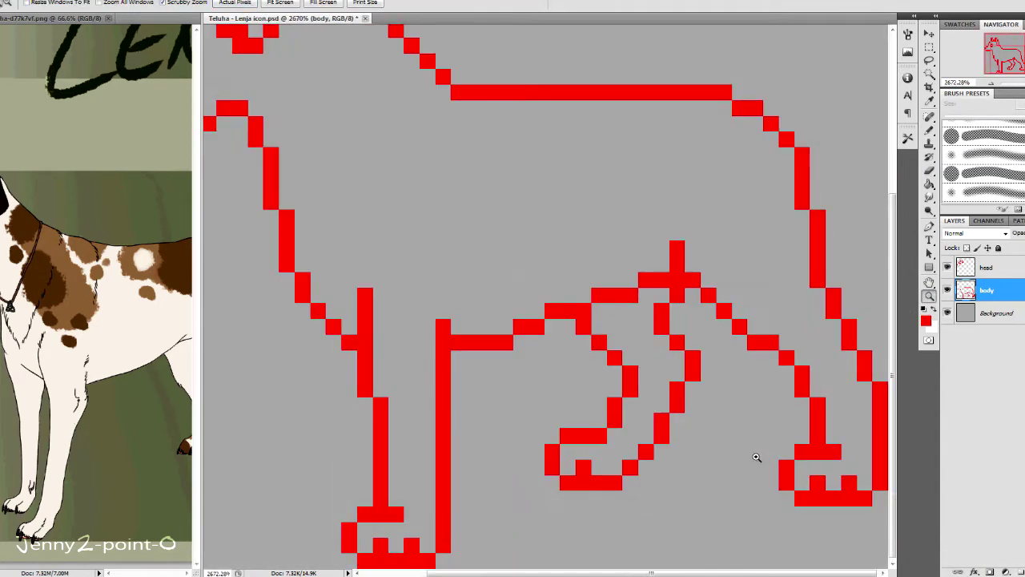
scroll(801, 400, up, 2)
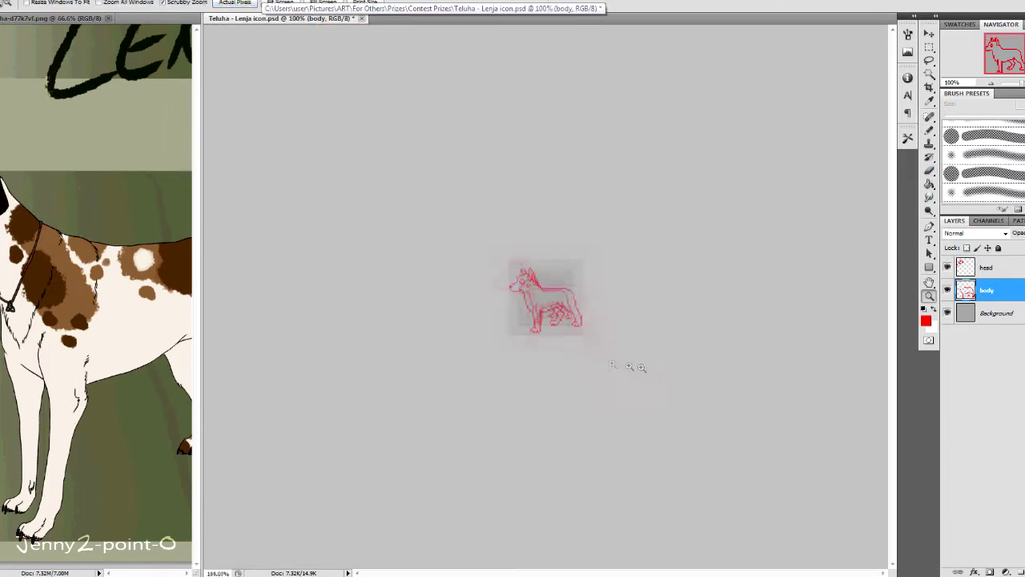
drag(619, 321, 778, 321)
key(b)
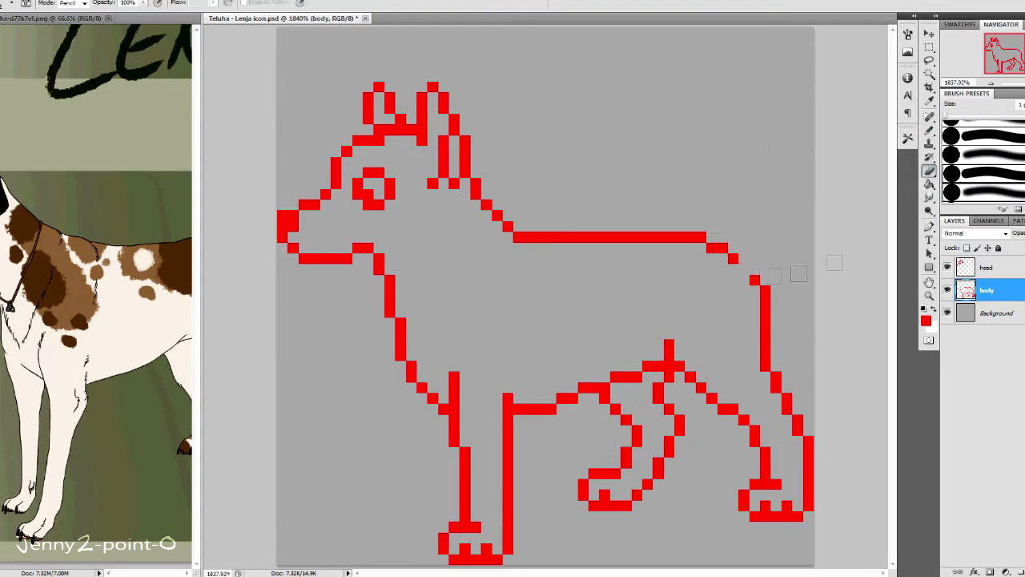
key(ctrl+z)
key(b)
Nudge the front foot and lower front leg one pixel with the Marquee and arrow keys
scroll(710, 340, down, 1)
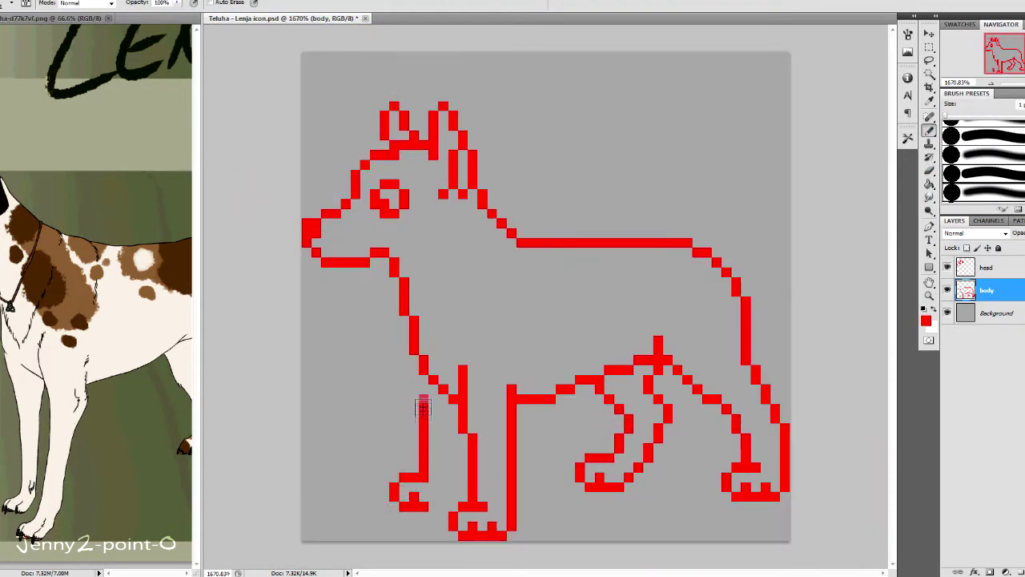
scroll(489, 386, up, 1)
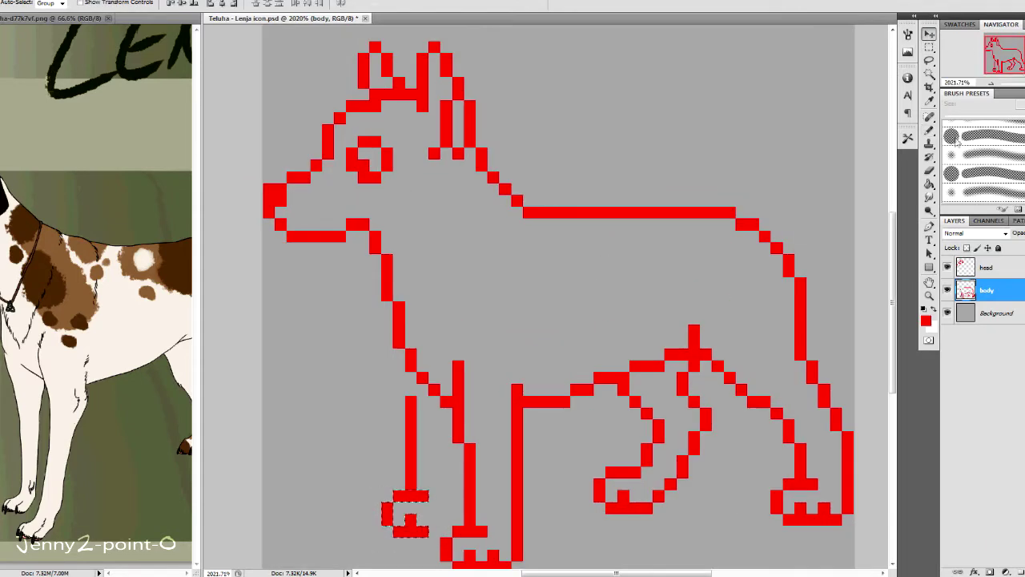
key(ctrl+z)
key(m)
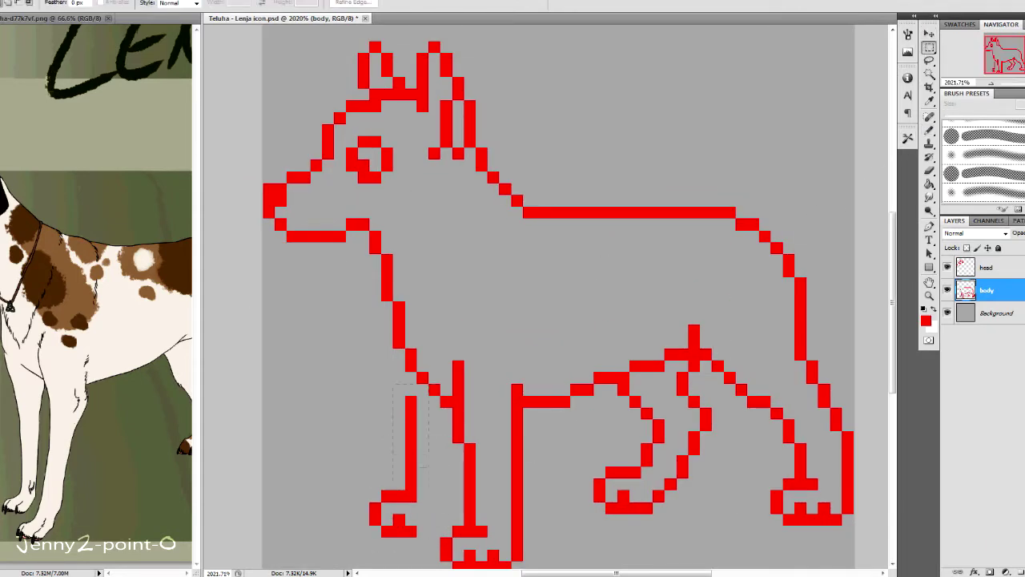
scroll(558, 297, down, 1)
key(ctrl+z)
key(b)
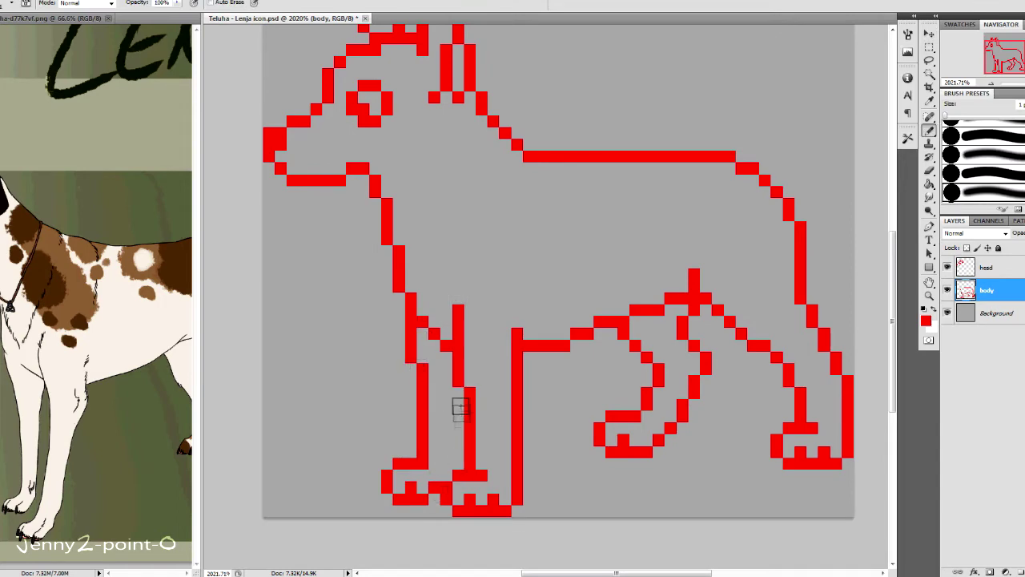
key(m)
key(ctrl+Right)
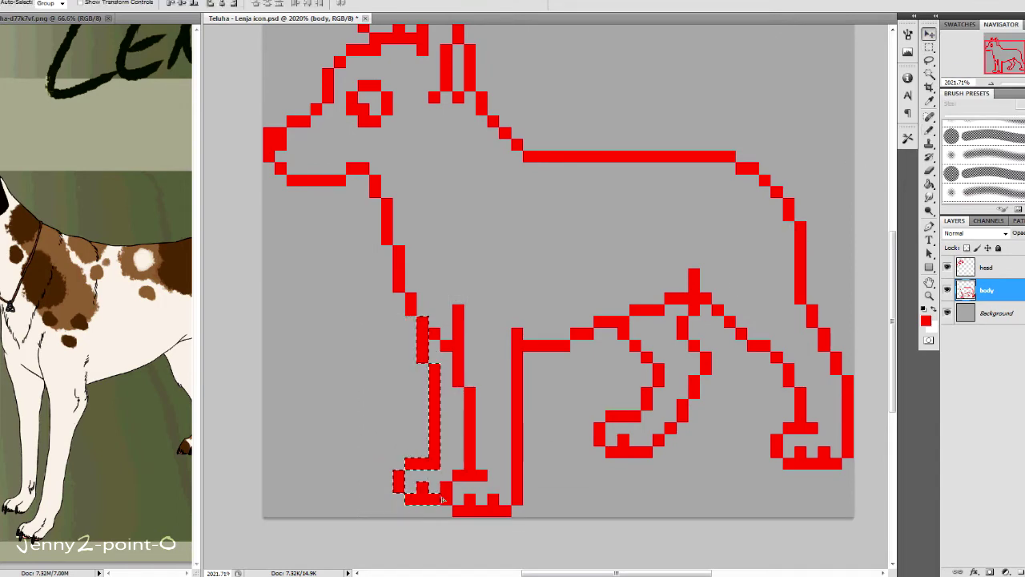
key(z)
key(ctrl+1)
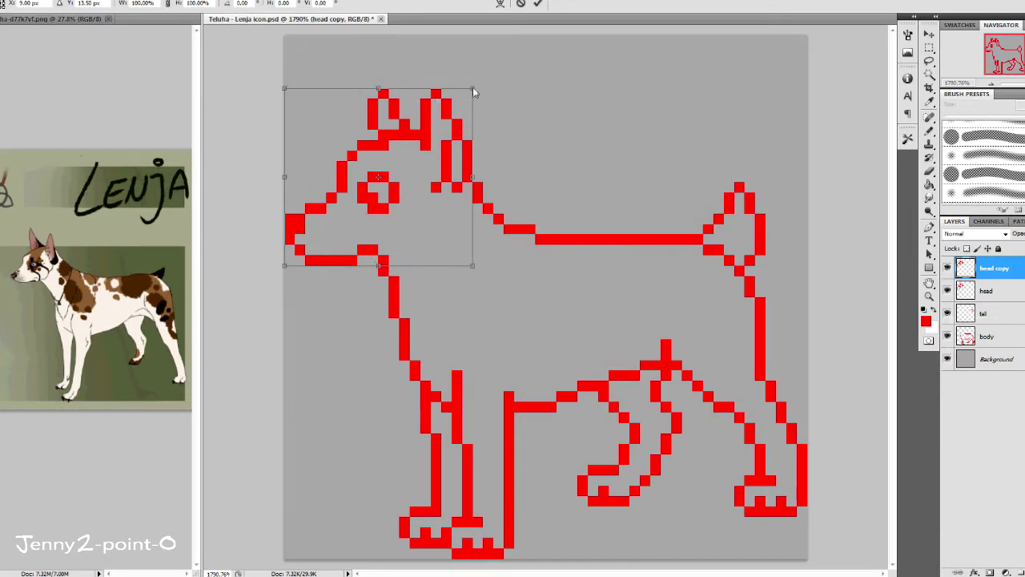
Tilt the head copy slightly clockwise, apply it, and hide the original head layer
drag(478, 80, 487, 77)
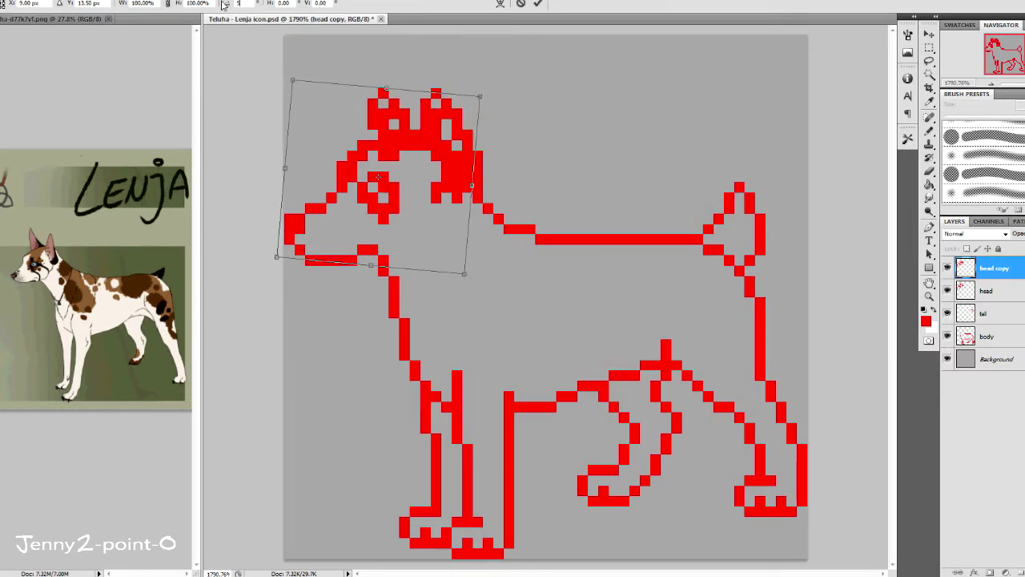
click(929, 48)
key(Return)
click(948, 291)
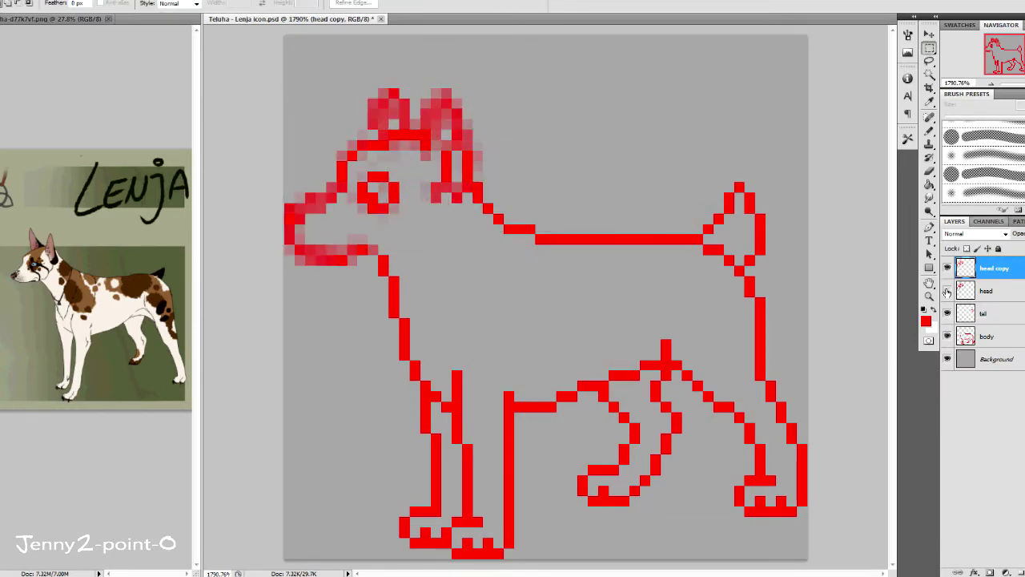
click(947, 291)
click(947, 291)
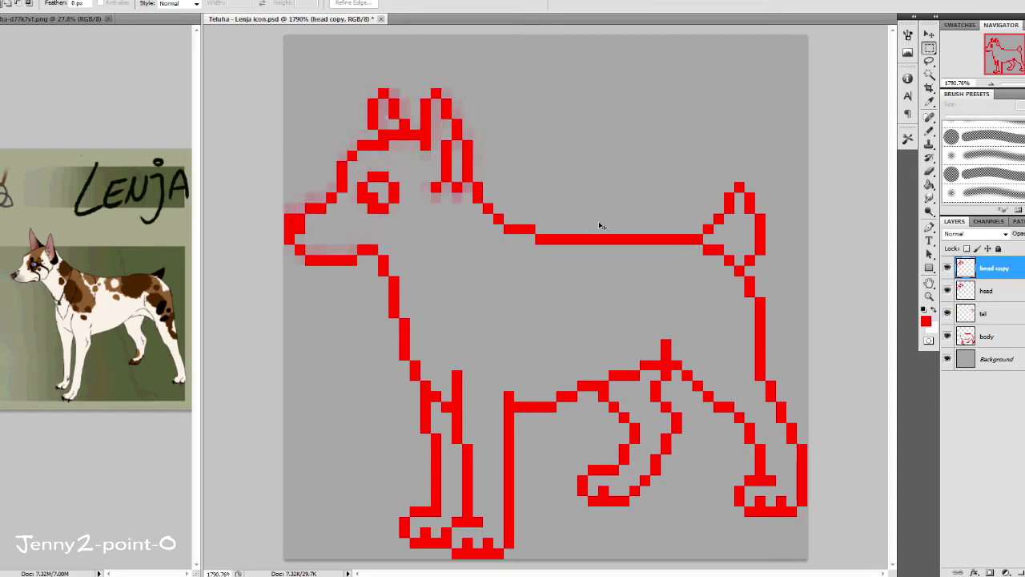
Move the head copy up two pixels and rotate it back toward upright
key(ctrl+t)
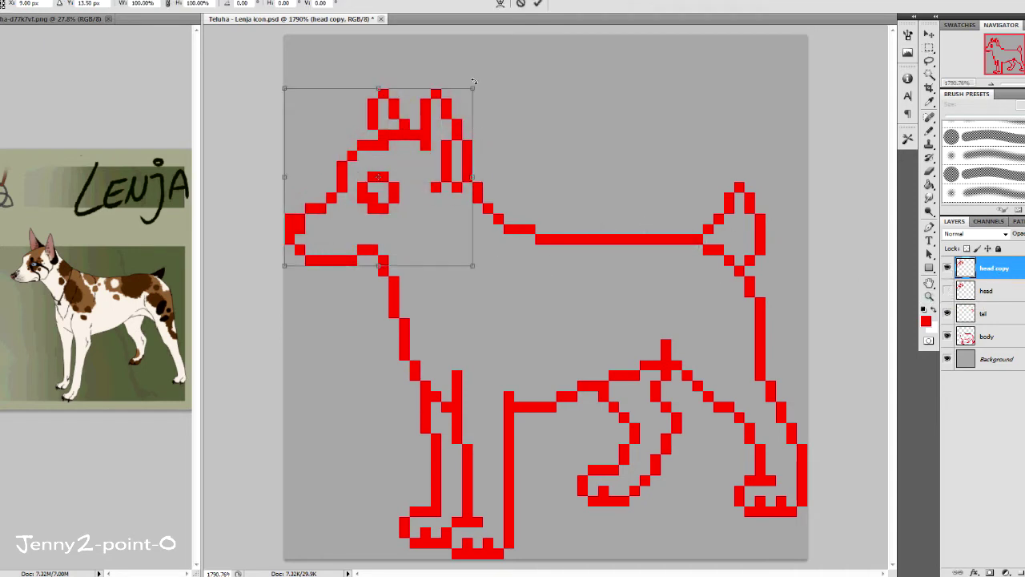
drag(498, 257, 489, 240)
drag(379, 183, 385, 185)
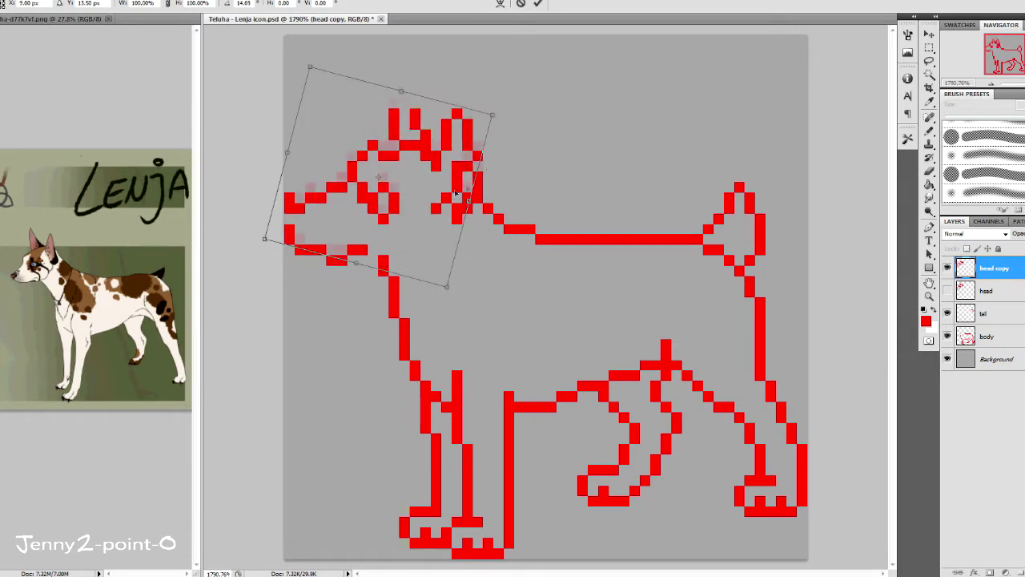
drag(455, 192, 457, 168)
drag(513, 232, 517, 196)
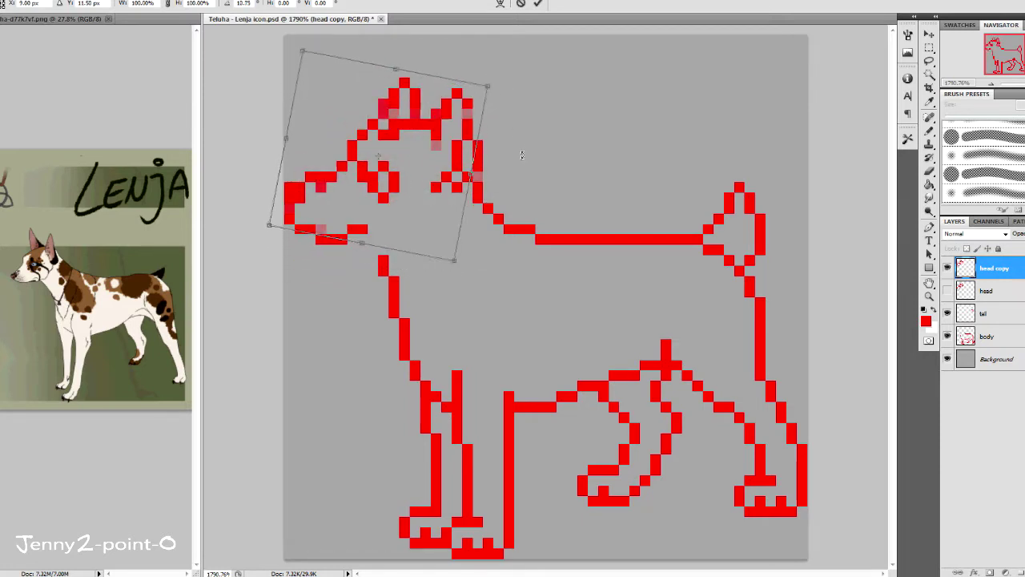
key(Return)
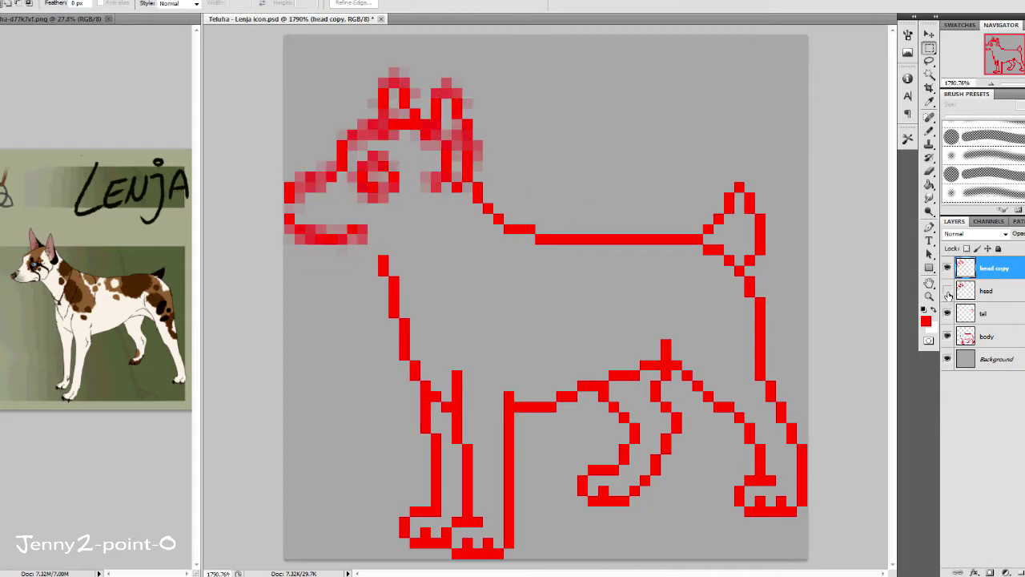
scroll(508, 222, up, 2)
key(b)
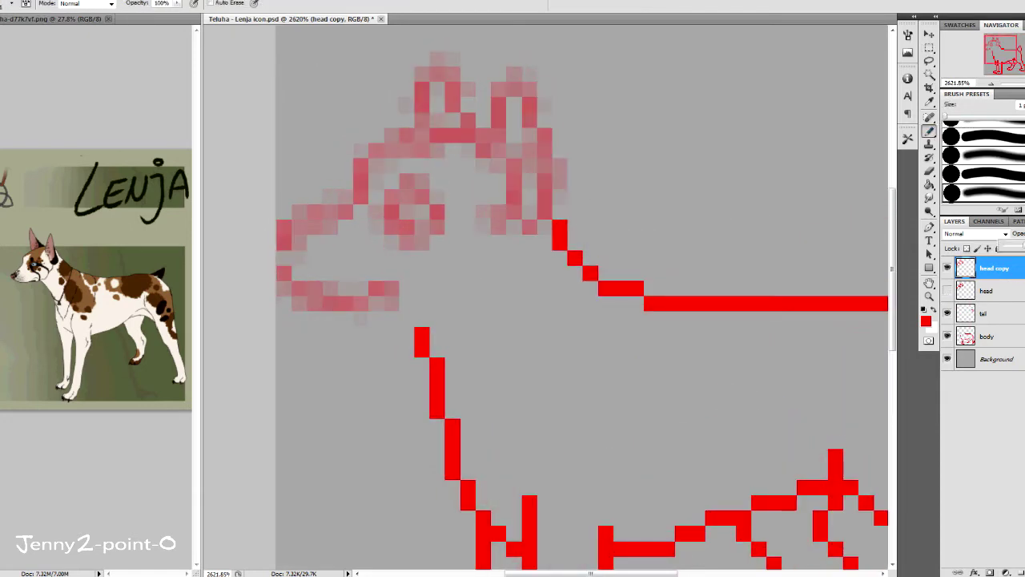
click(1015, 292)
Create a 'head 3' layer and draw the snout's top and front edge and the lower jaw line
key(ctrl+shift+n)
text(head 3)
key(Return)
scroll(446, 241, up, 1)
click(270, 228)
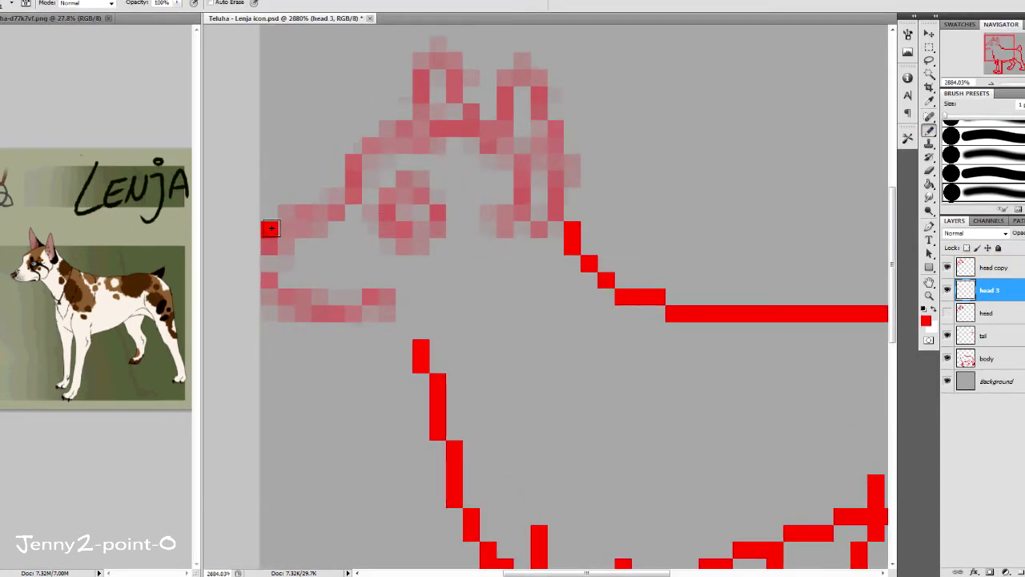
key(ctrl+alt+z)
key(ctrl+alt+z)
drag(336, 212, 270, 248)
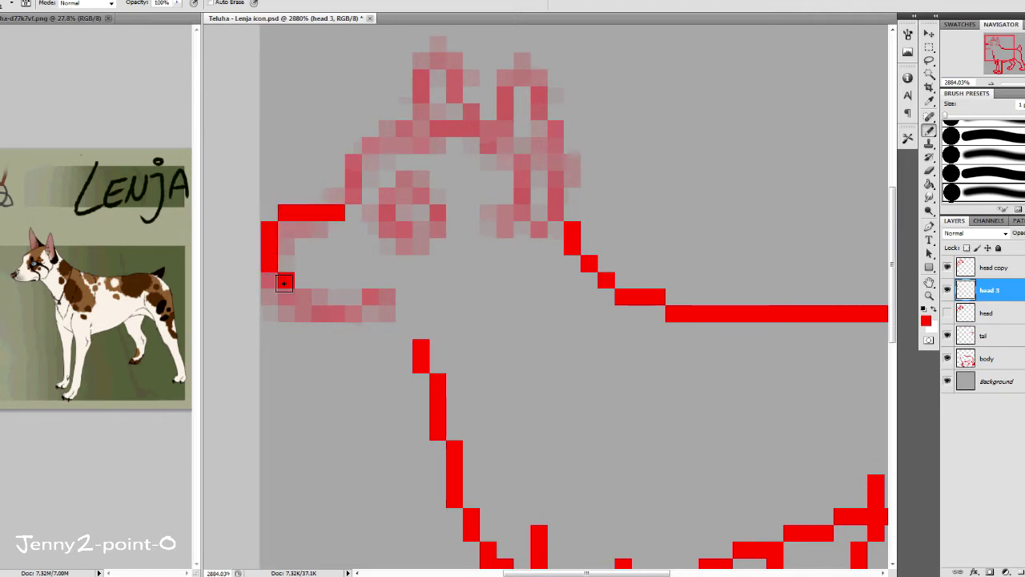
mouse_move(329, 308)
mouse_down()
mouse_move(302, 297)
mouse_move(366, 312)
mouse_up()
Compare the new strokes against the original head, then return to the head 3 layer
click(929, 169)
click(947, 313)
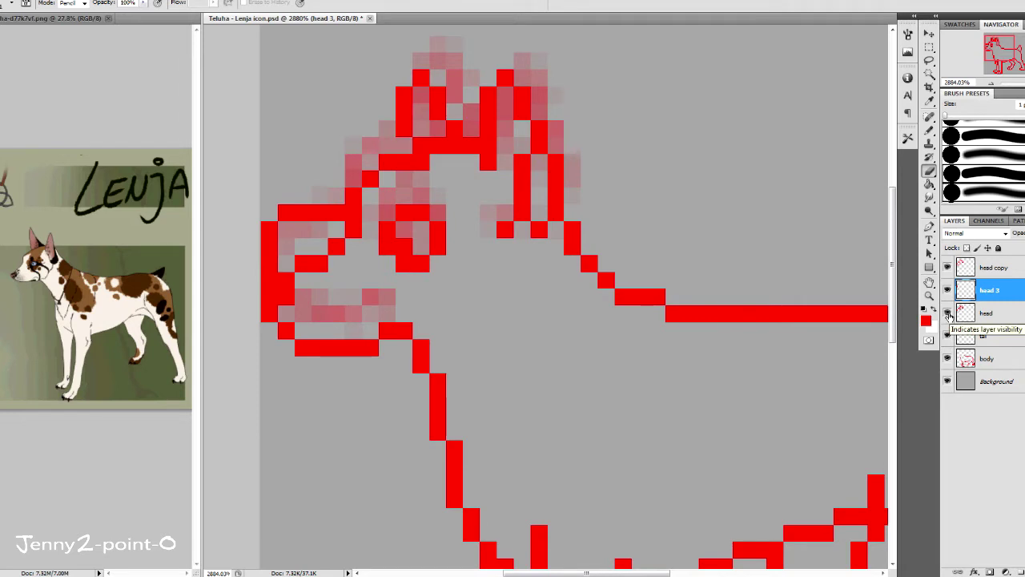
click(989, 267)
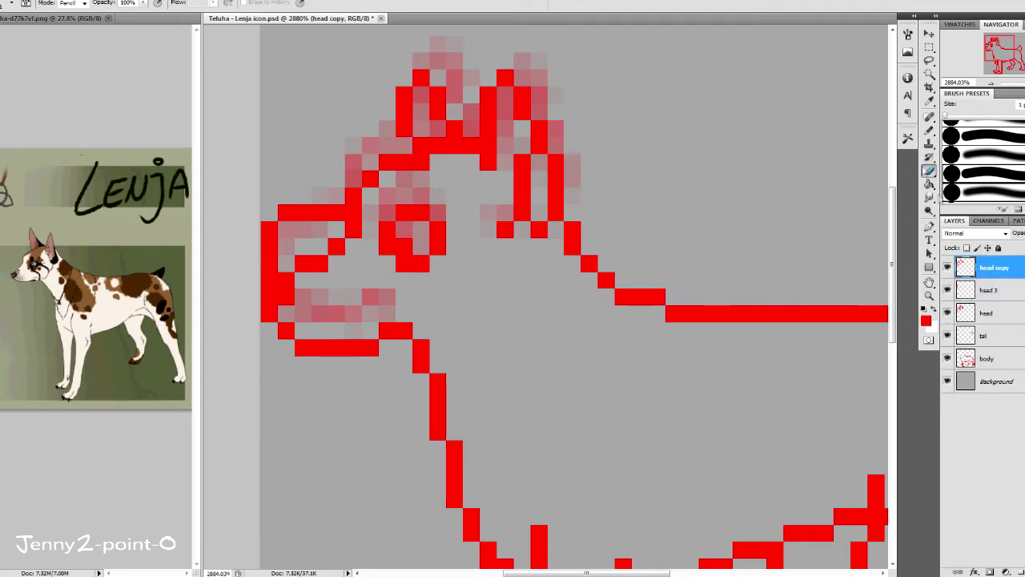
click(929, 130)
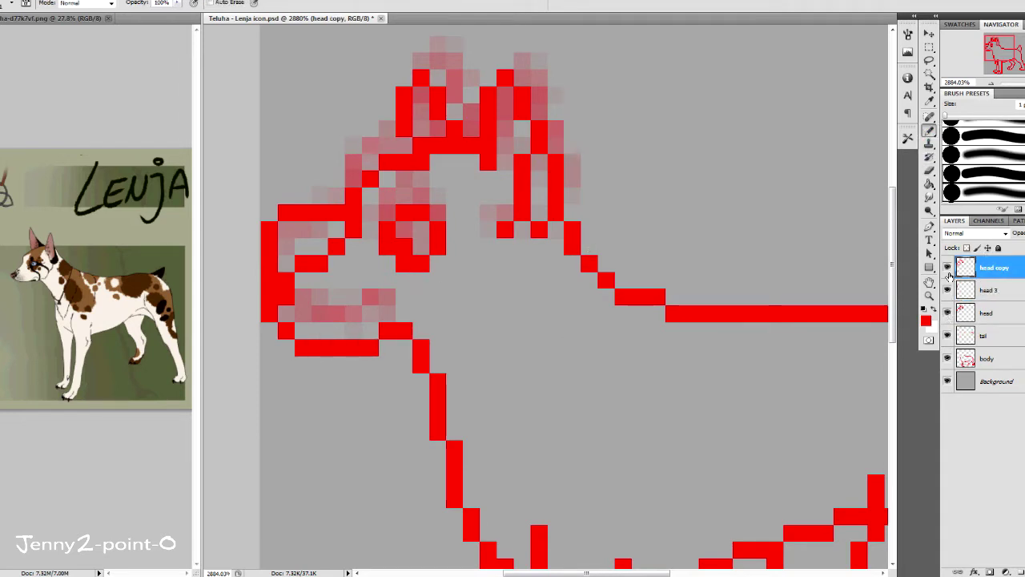
click(991, 291)
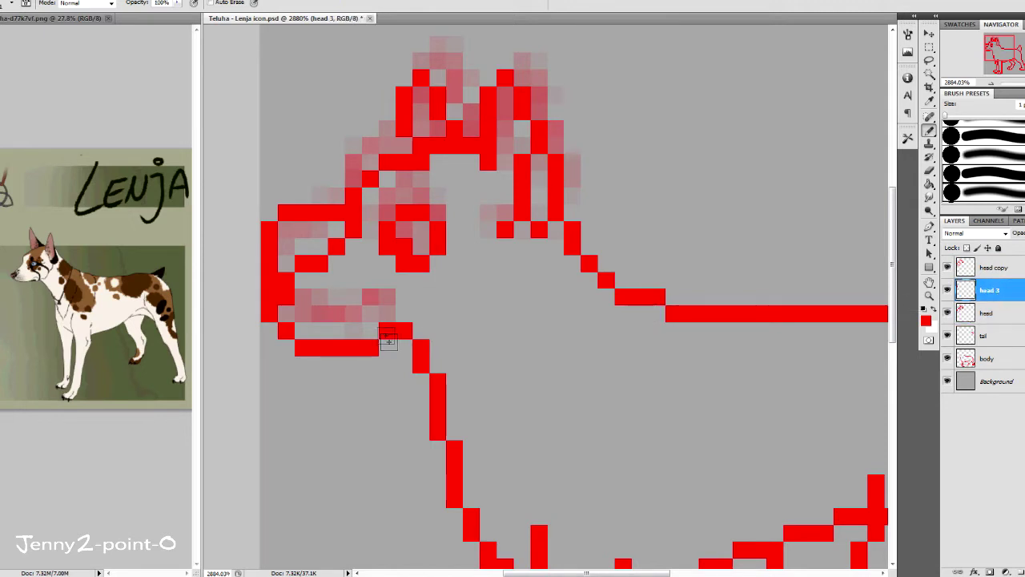
click(948, 312)
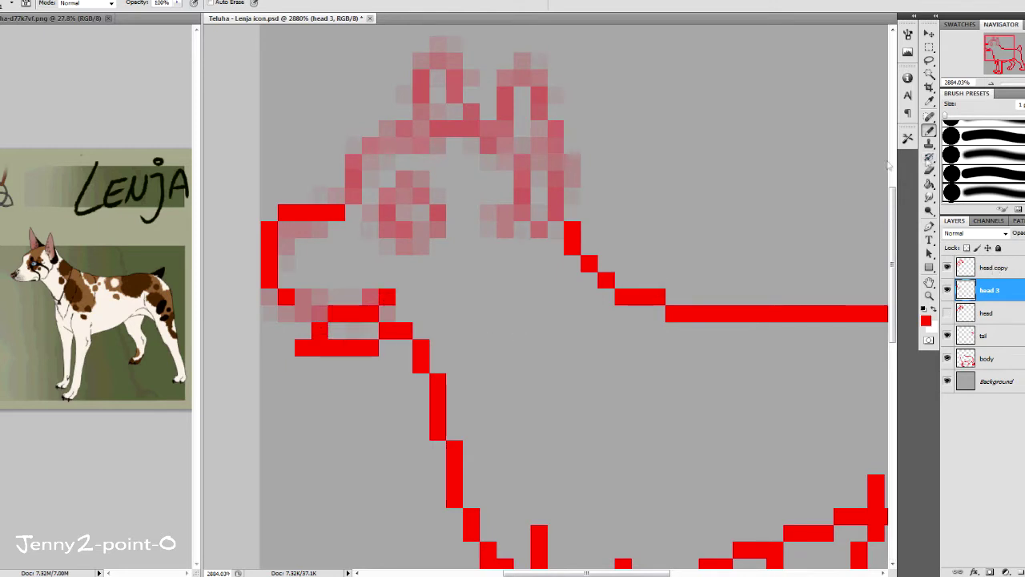
Erase two jaw pixels and try adding pixels at the front of the muzzle
click(929, 171)
drag(303, 347, 313, 348)
key(b)
mouse_move(371, 298)
mouse_down()
mouse_move(303, 297)
mouse_move(347, 283)
mouse_move(336, 280)
mouse_up()
key(ctrl+z)
key(ctrl+z)
Fill in red pixels along the muzzle and its underside
key(z)
drag(363, 153, 259, 192)
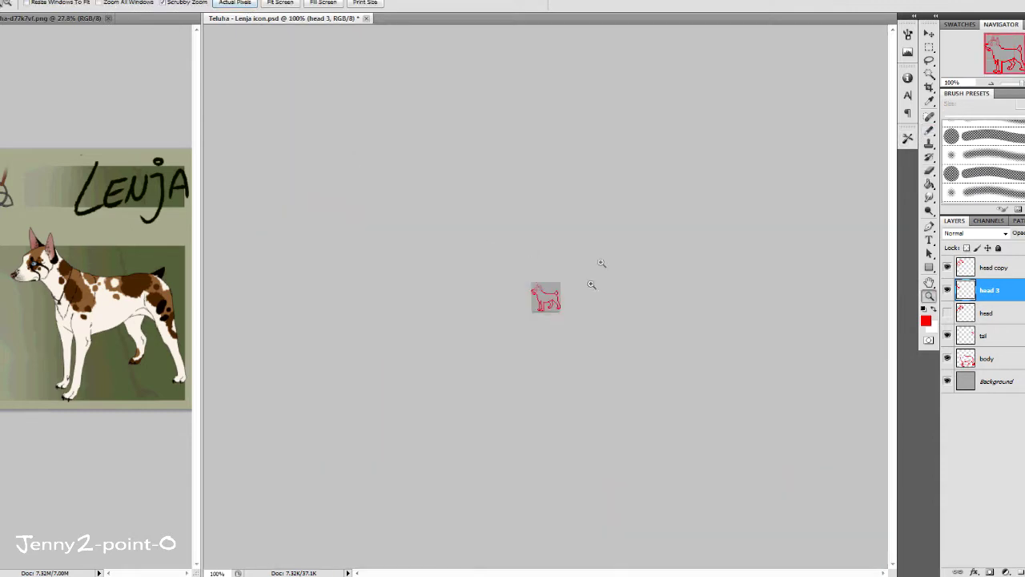
click(258, 192)
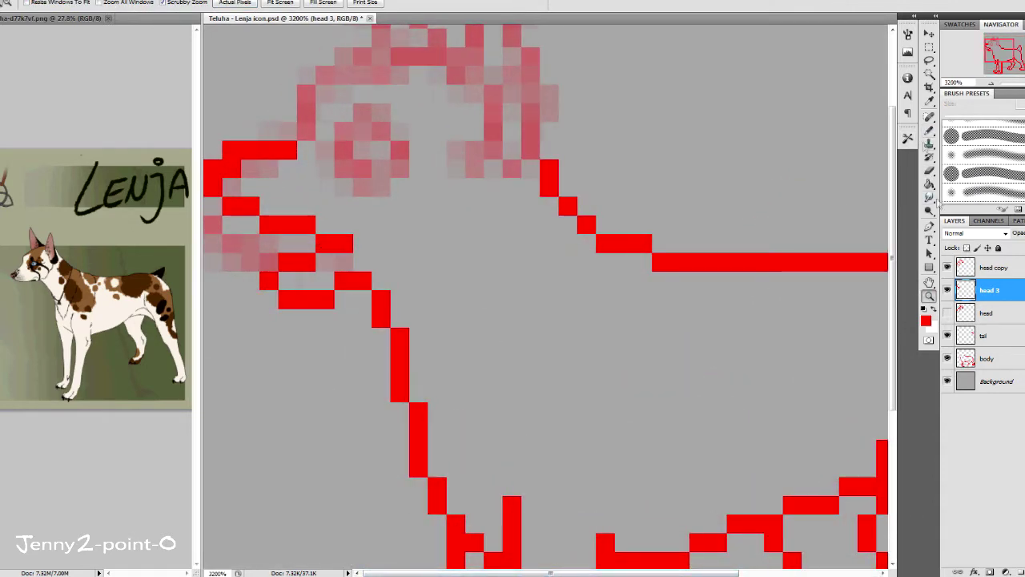
key(b)
drag(264, 317, 313, 317)
drag(285, 280, 272, 290)
Clean up the jaw: remove extra muzzle and jaw-corner pixels and add two jaw pixels
key(e)
click(268, 281)
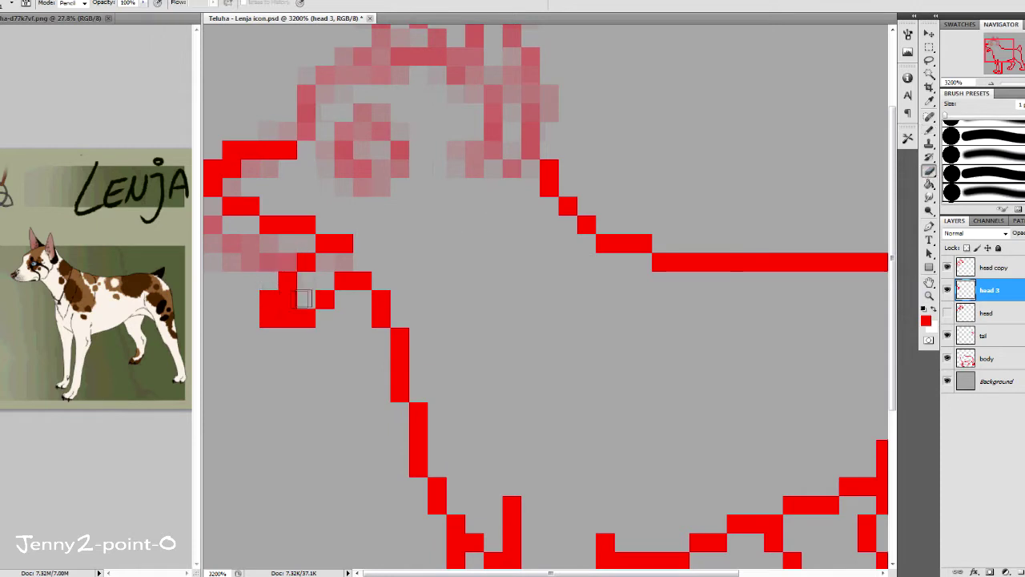
click(343, 281)
key(b)
drag(344, 299, 325, 298)
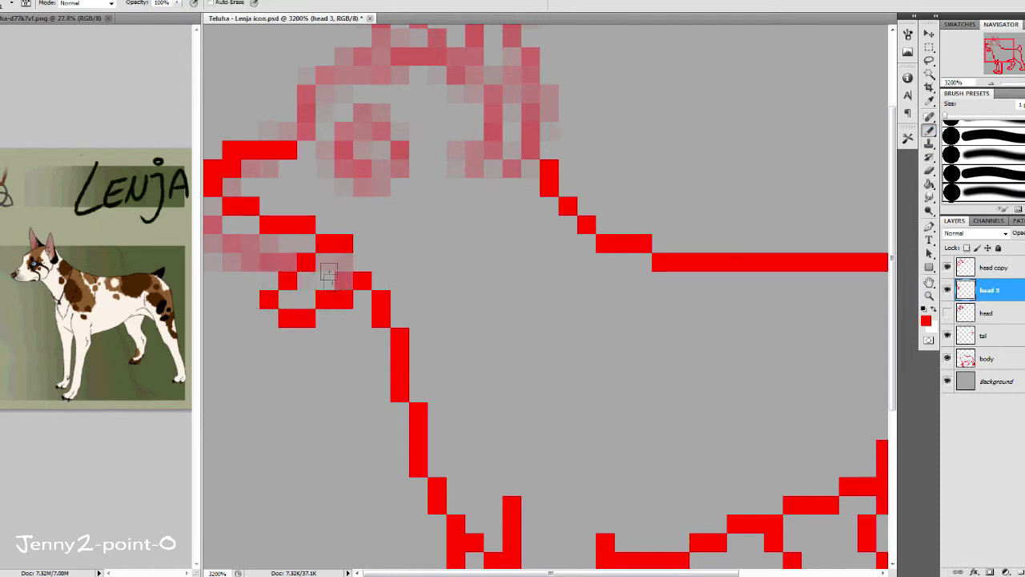
key(e)
click(329, 238)
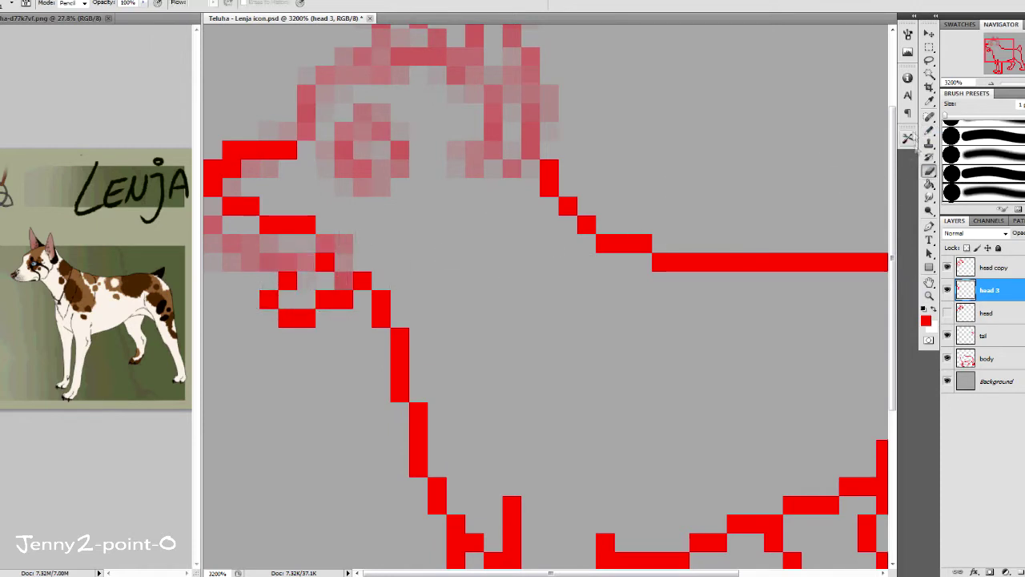
Remove stray pixels on the snout's upper edge and add a red pixel to the jaw
click(929, 129)
click(272, 207)
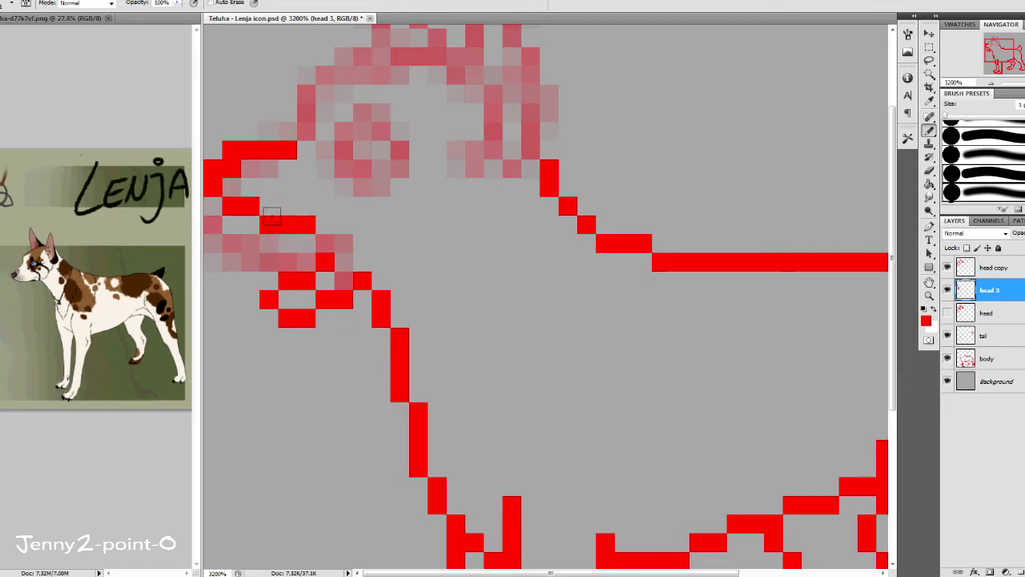
click(325, 243)
key(e)
click(273, 205)
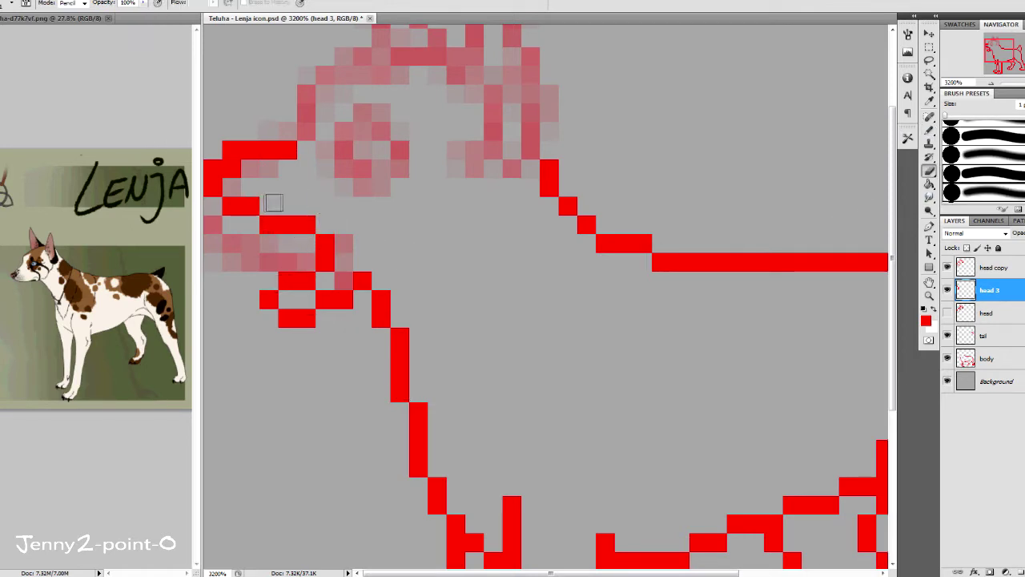
double_click(929, 296)
drag(545, 297, 342, 270)
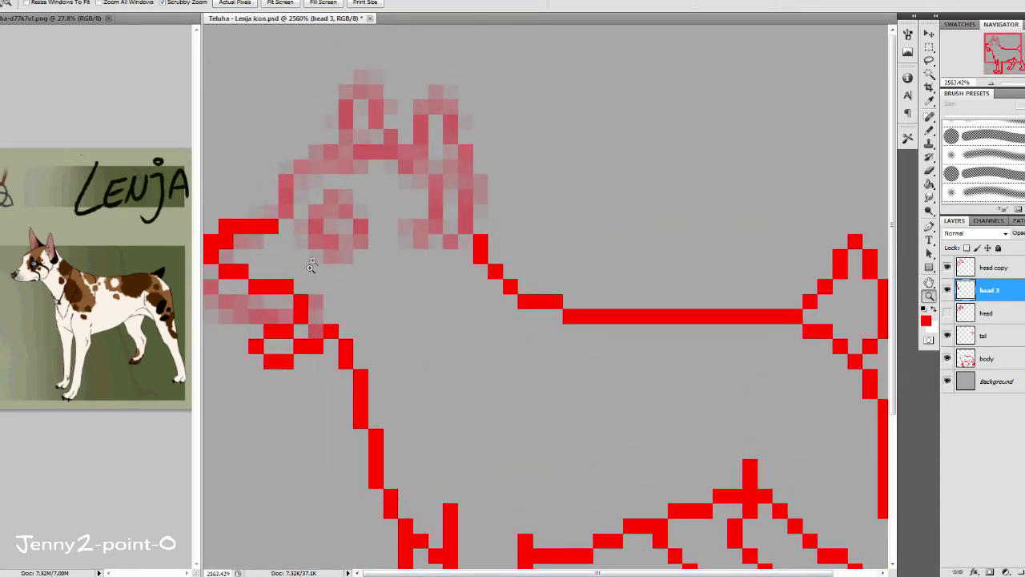
Zoom in on the head and toggle the head layers on and off to compare outlines
key(b)
mouse_move(311, 267)
mouse_down()
mouse_move(285, 172)
mouse_move(363, 131)
mouse_up()
scroll(228, 233, down, 1)
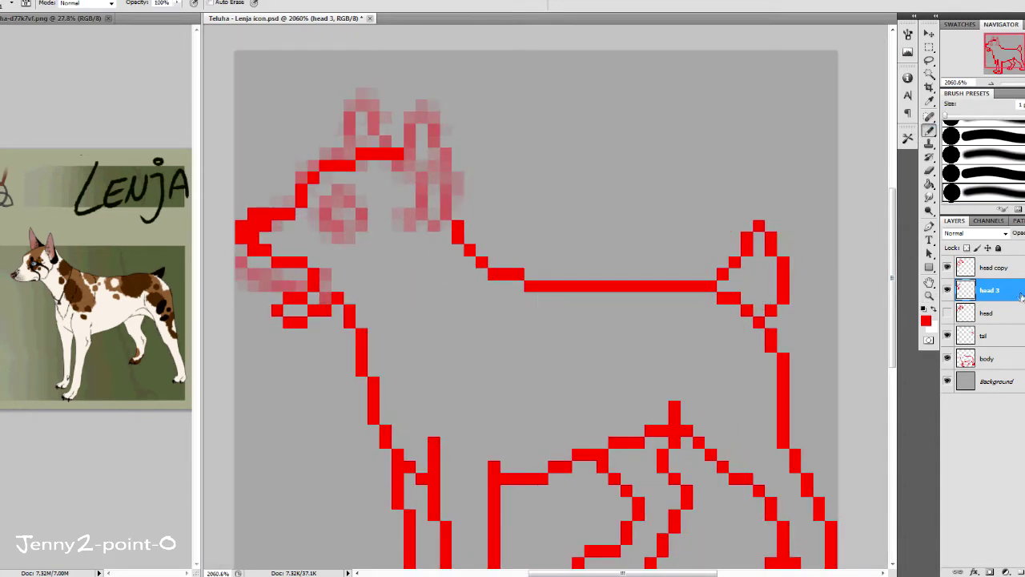
click(948, 312)
click(947, 267)
click(947, 313)
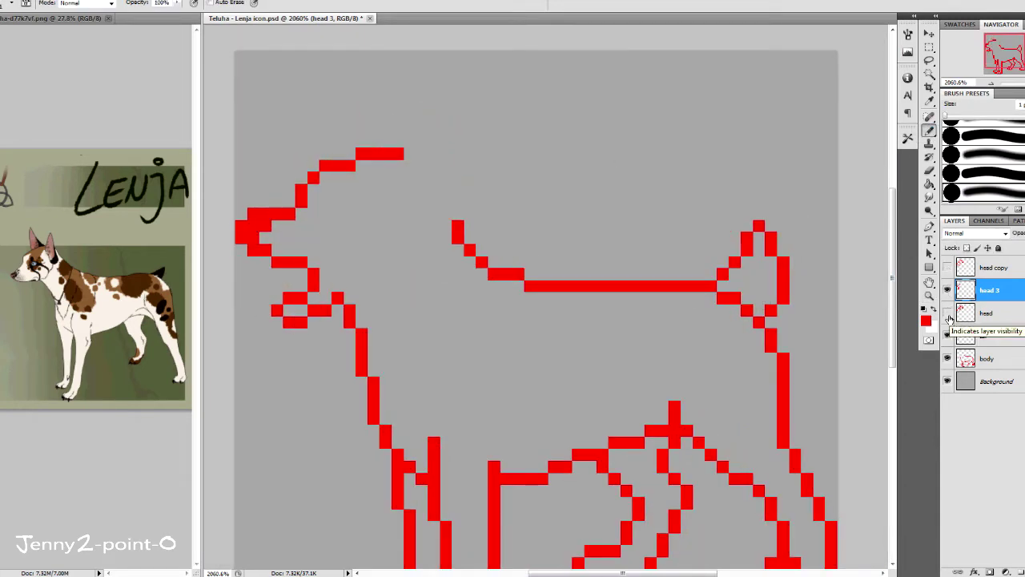
click(947, 312)
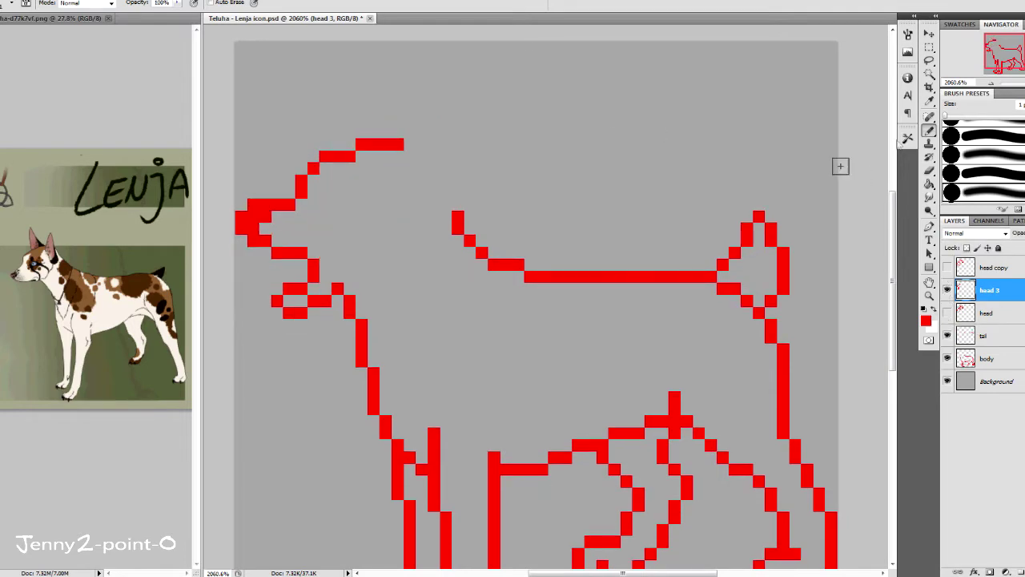
click(948, 267)
scroll(787, 109, up, 2)
On head 3, redraw the head's top edge, forehead pixels and both ear outlines
mouse_move(353, 257)
mouse_down()
mouse_move(389, 207)
mouse_move(389, 188)
mouse_up()
click(929, 171)
click(427, 170)
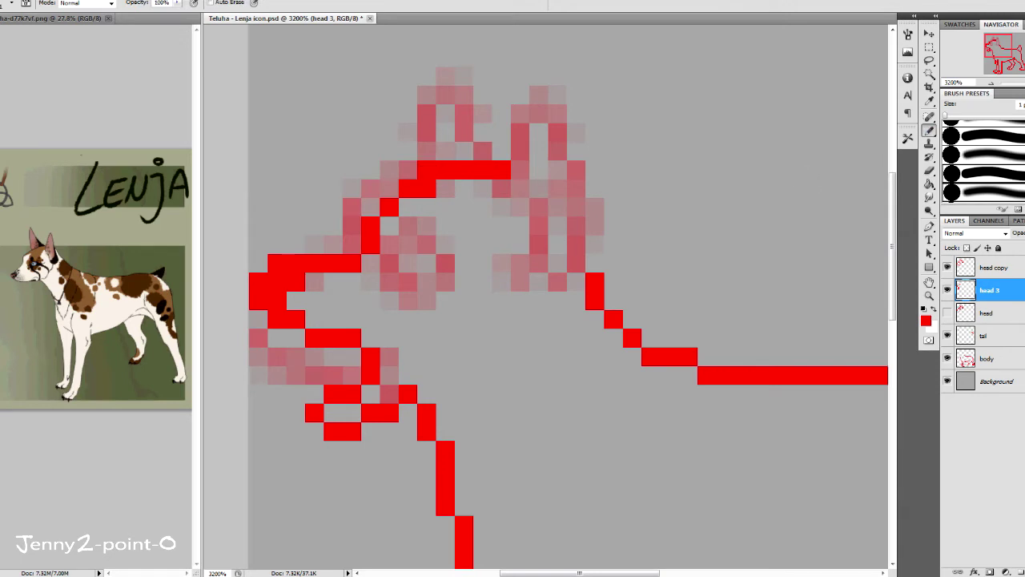
key(e)
click(425, 189)
key(b)
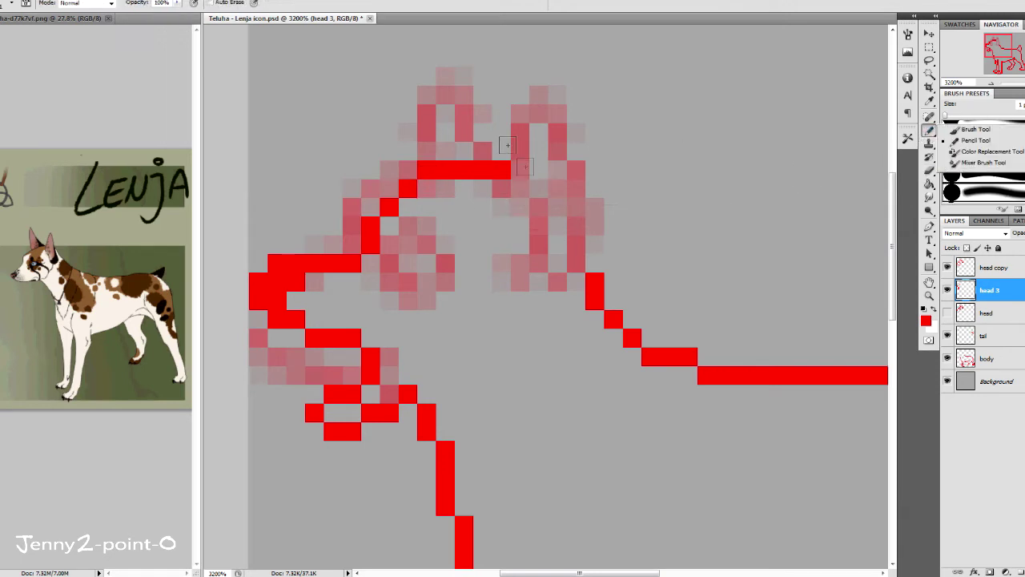
mouse_move(503, 175)
mouse_down()
mouse_move(531, 101)
mouse_move(561, 149)
mouse_move(553, 280)
mouse_move(535, 251)
mouse_up()
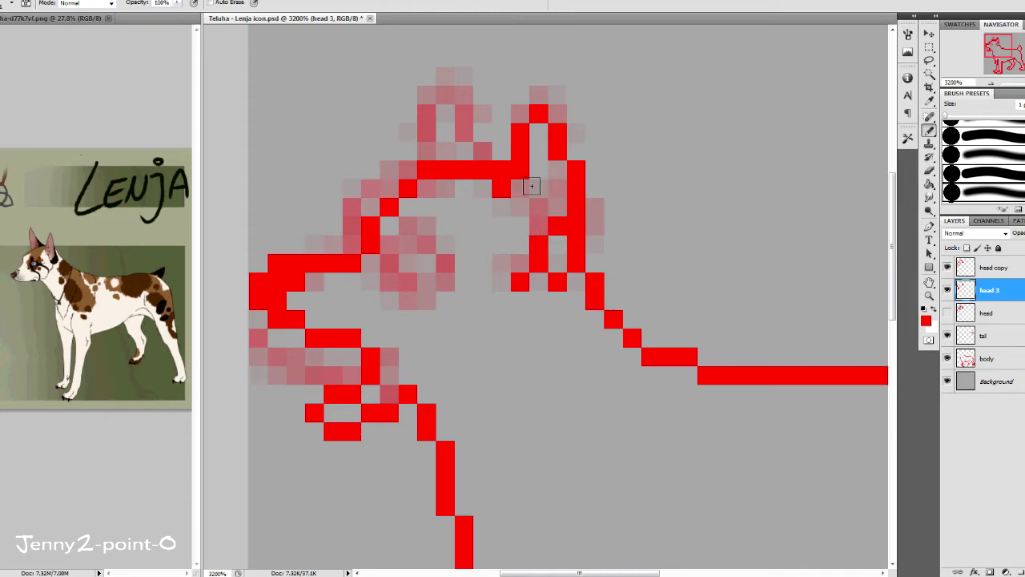
mouse_move(482, 151)
mouse_down()
mouse_move(463, 112)
mouse_move(426, 152)
mouse_up()
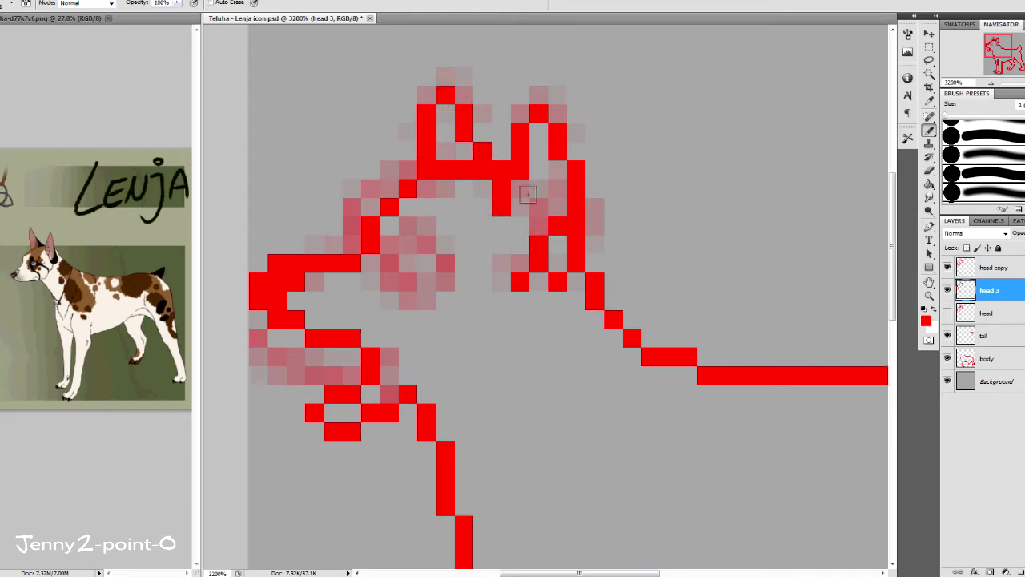
Erase the misplaced left-ear pixels and rough in the left eye area
click(948, 290)
click(947, 313)
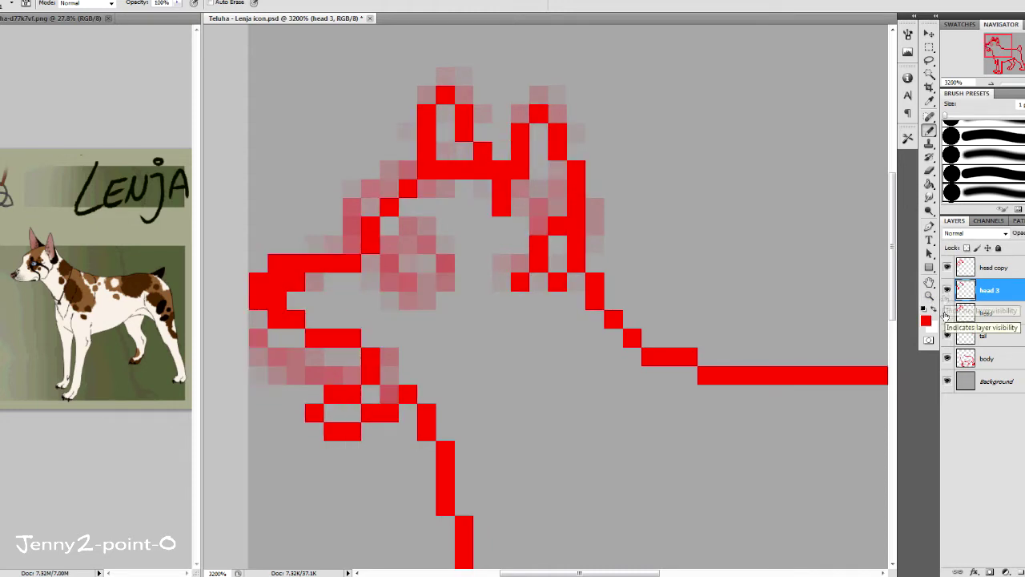
key(e)
mouse_move(426, 153)
mouse_down()
mouse_move(445, 94)
mouse_move(473, 141)
mouse_move(483, 125)
mouse_move(445, 112)
mouse_move(427, 152)
mouse_up()
key(b)
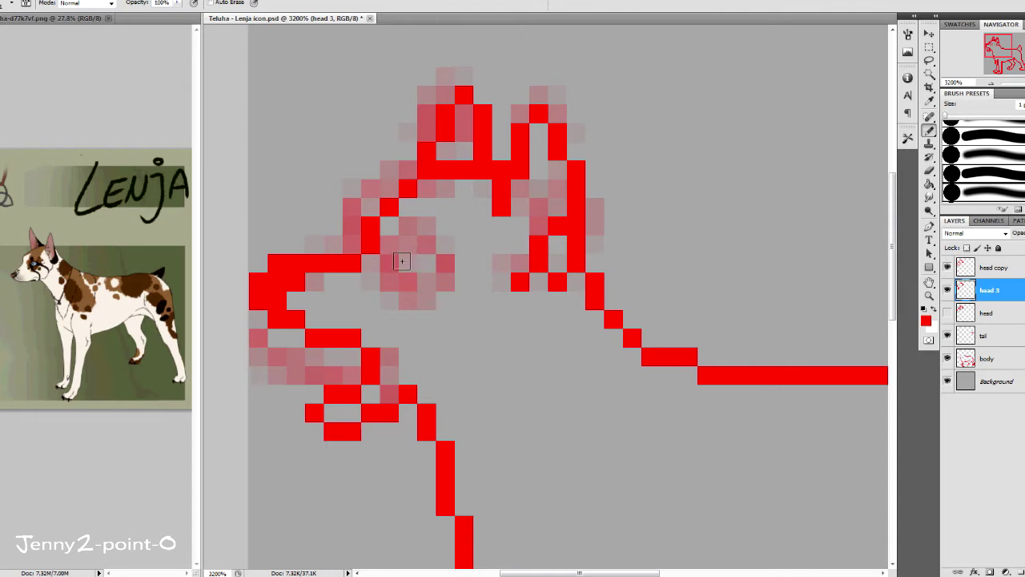
drag(402, 261, 426, 243)
drag(445, 293, 393, 286)
drag(461, 335, 504, 347)
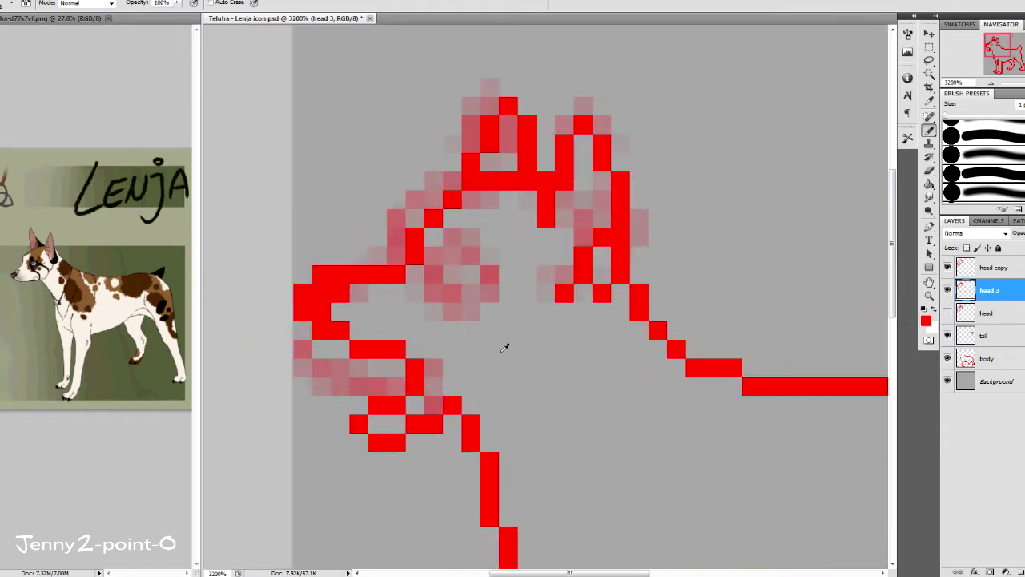
Save the icon file, test and undo eye pixels, and compare against the original head
key(m)
key(ctrl+s)
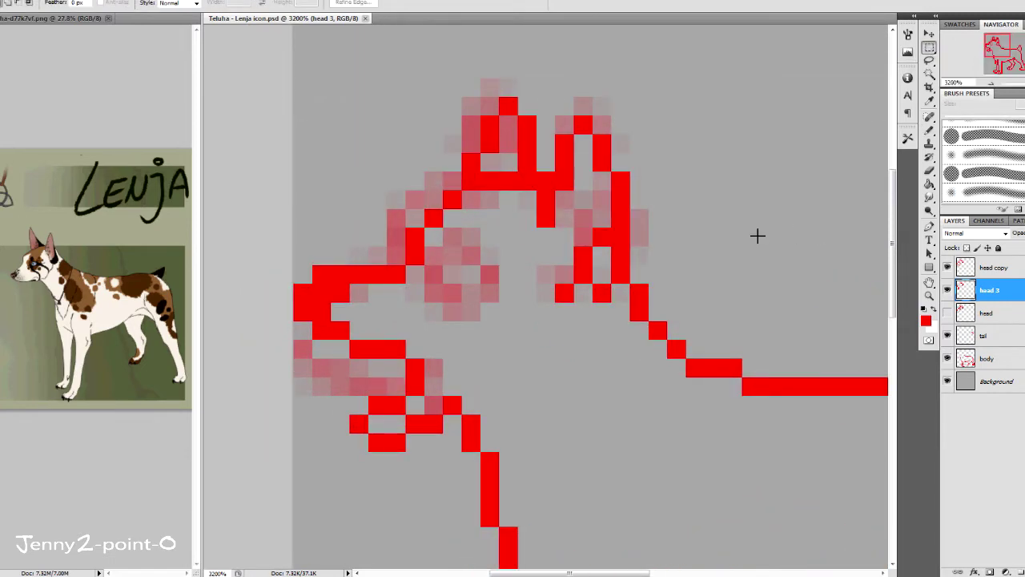
click(929, 129)
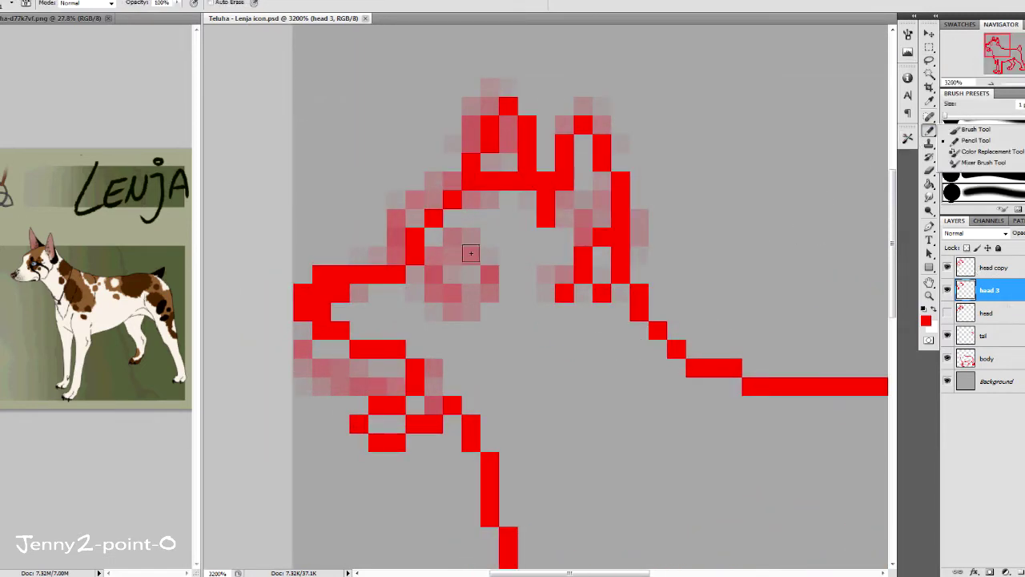
click(452, 255)
click(433, 273)
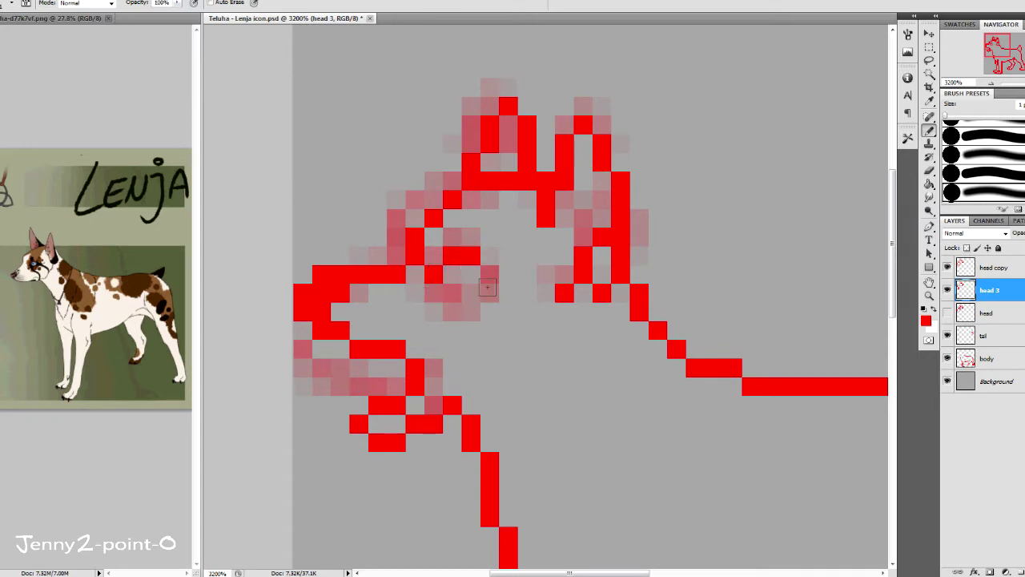
key(ctrl+z)
click(948, 312)
click(947, 290)
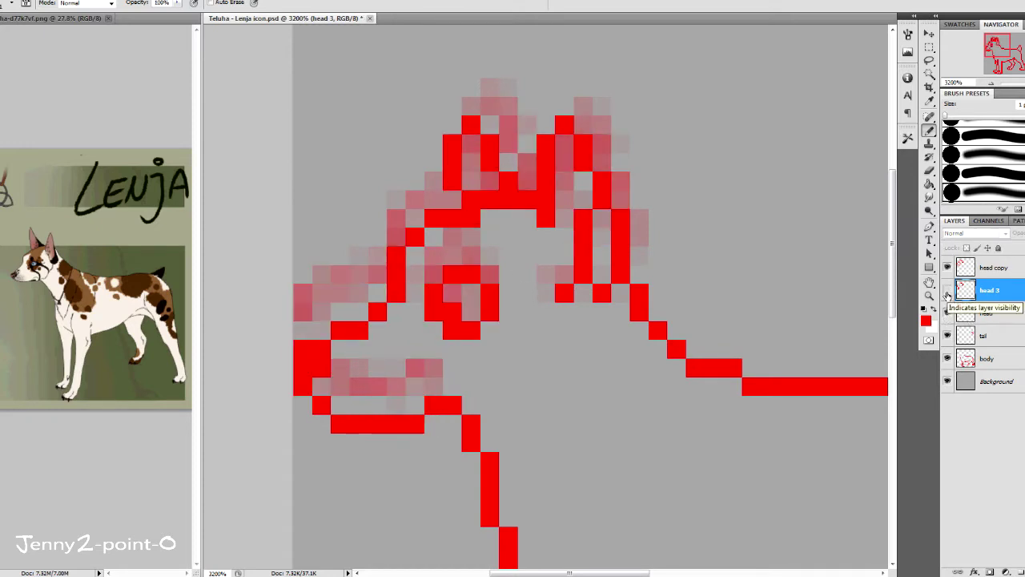
click(947, 290)
click(948, 313)
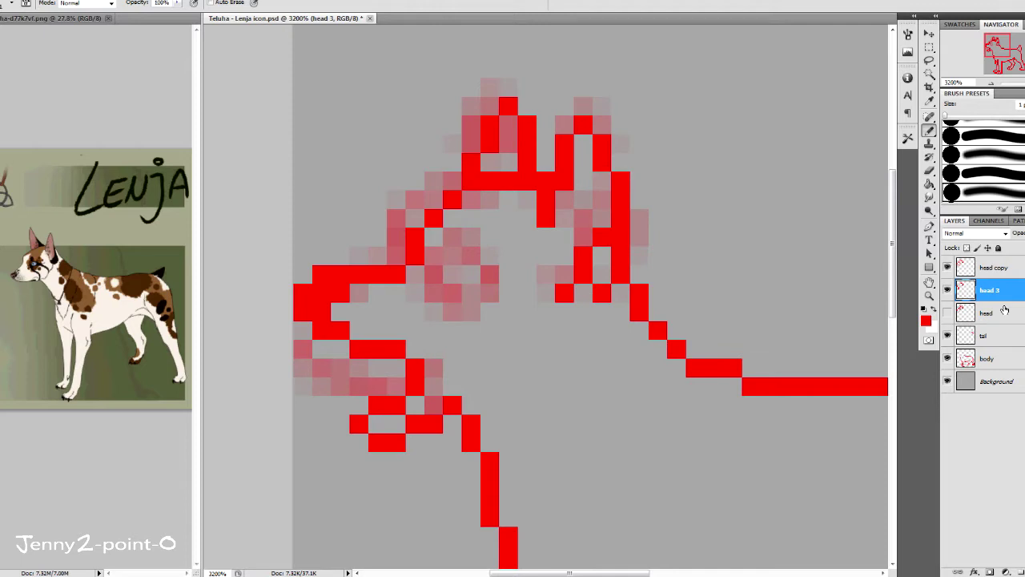
Add diagonal head outline pixels and the eye ring, then nudge the eye up one pixel
click(471, 255)
click(451, 274)
click(433, 293)
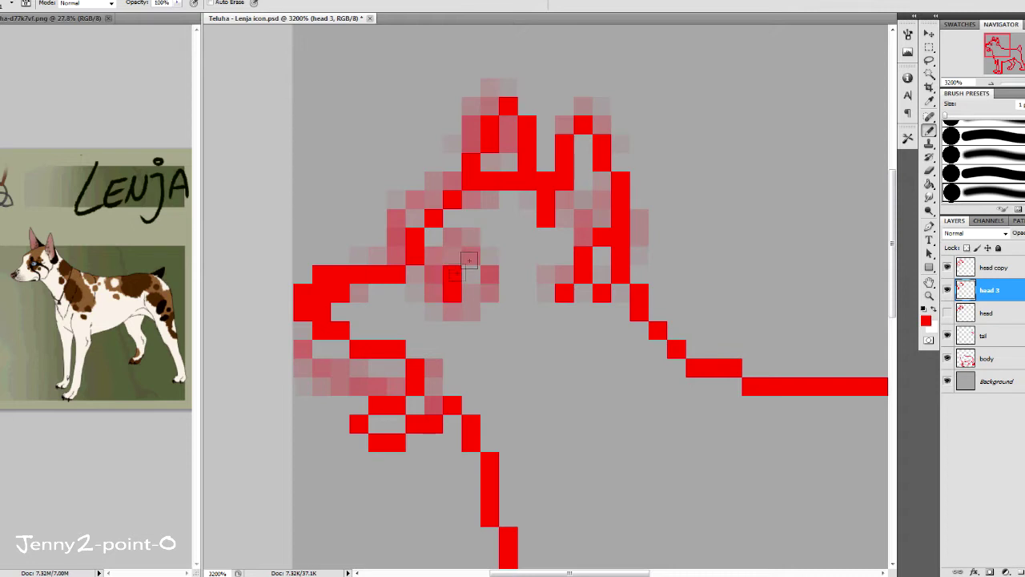
drag(451, 293, 484, 312)
key(m)
drag(443, 247, 517, 339)
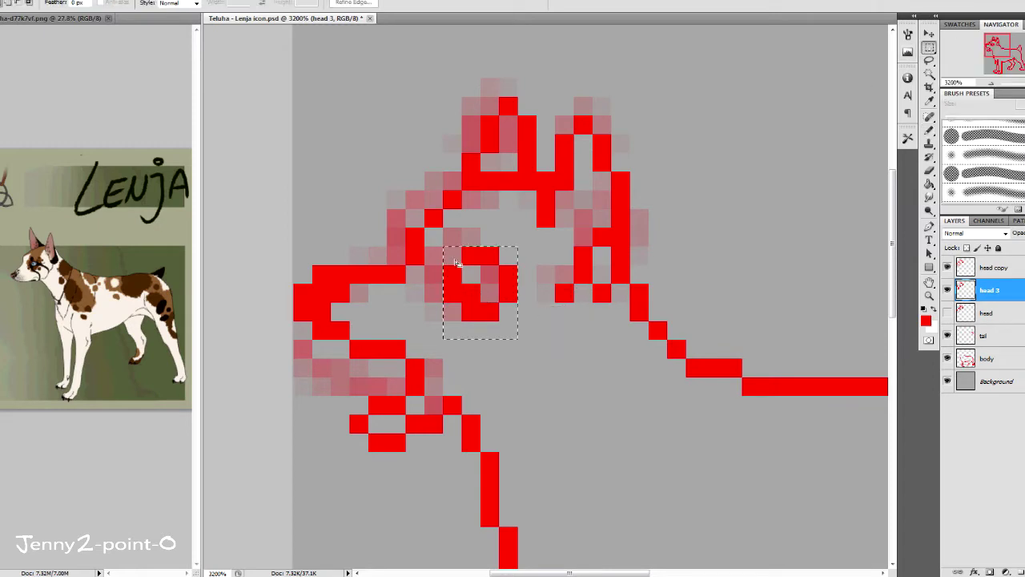
key(v)
drag(474, 273, 474, 255)
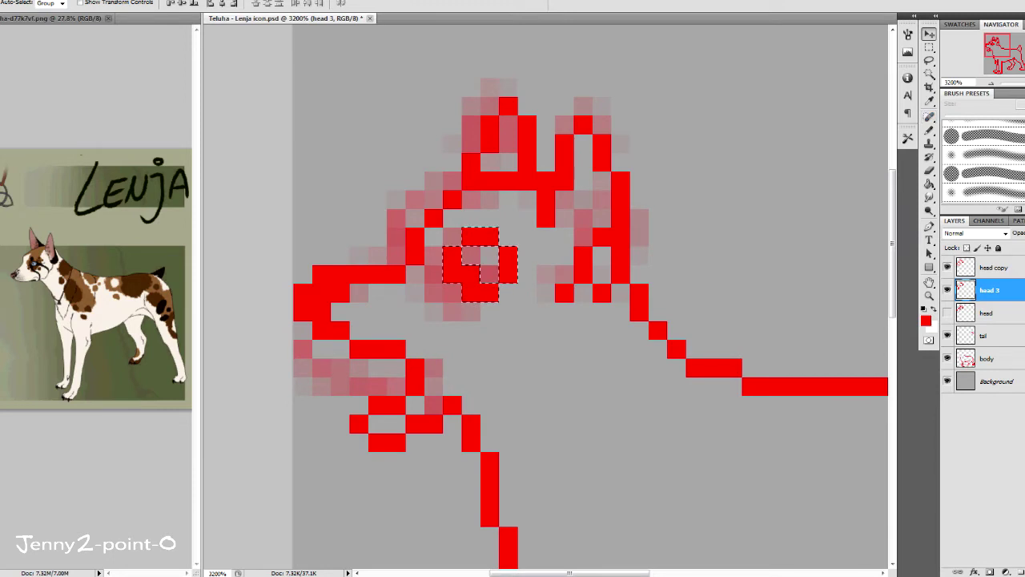
Deselect the eye and show head 3 in place of the original head layer
click(929, 48)
click(947, 289)
click(948, 312)
click(947, 266)
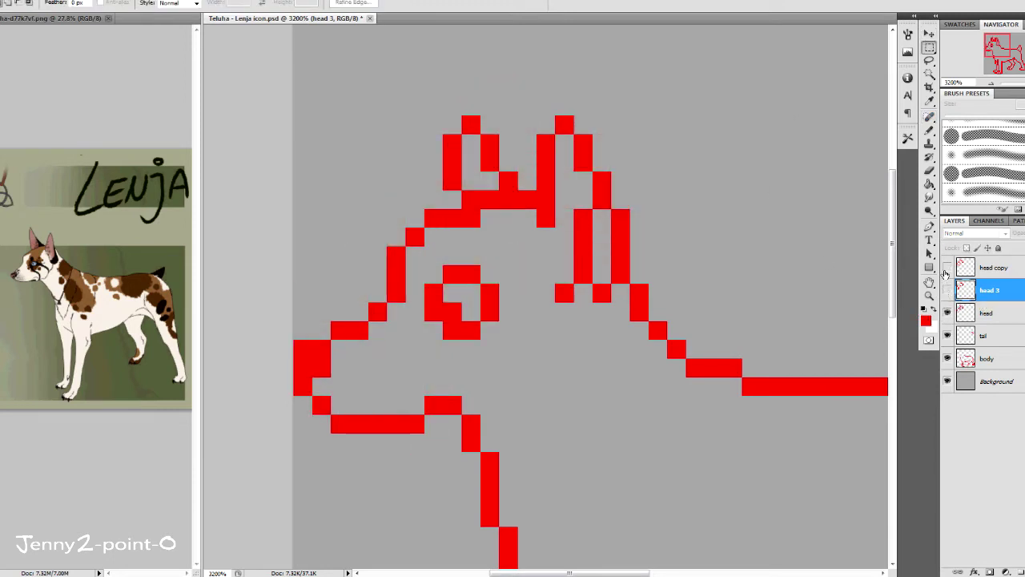
click(947, 289)
click(947, 312)
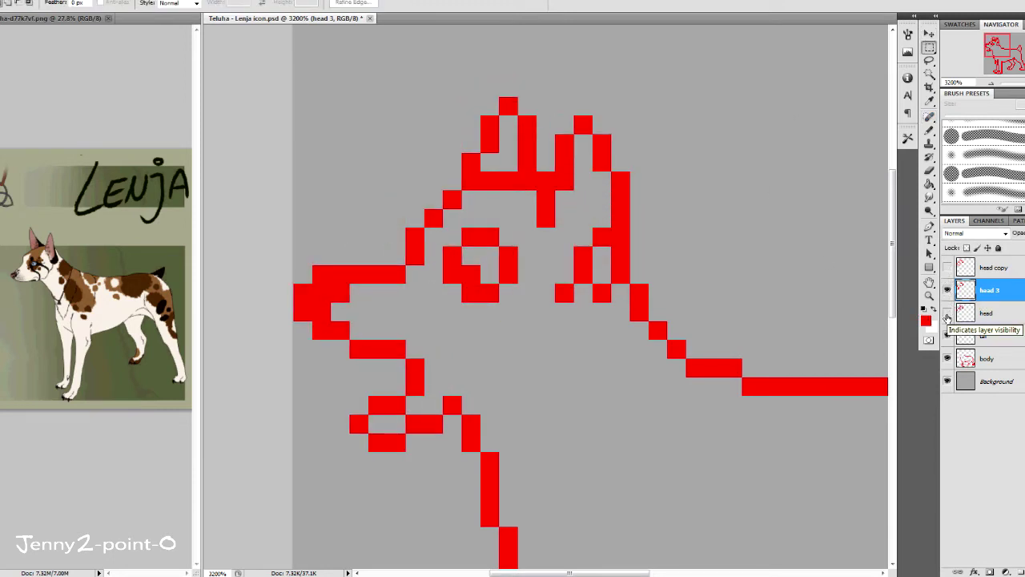
click(989, 313)
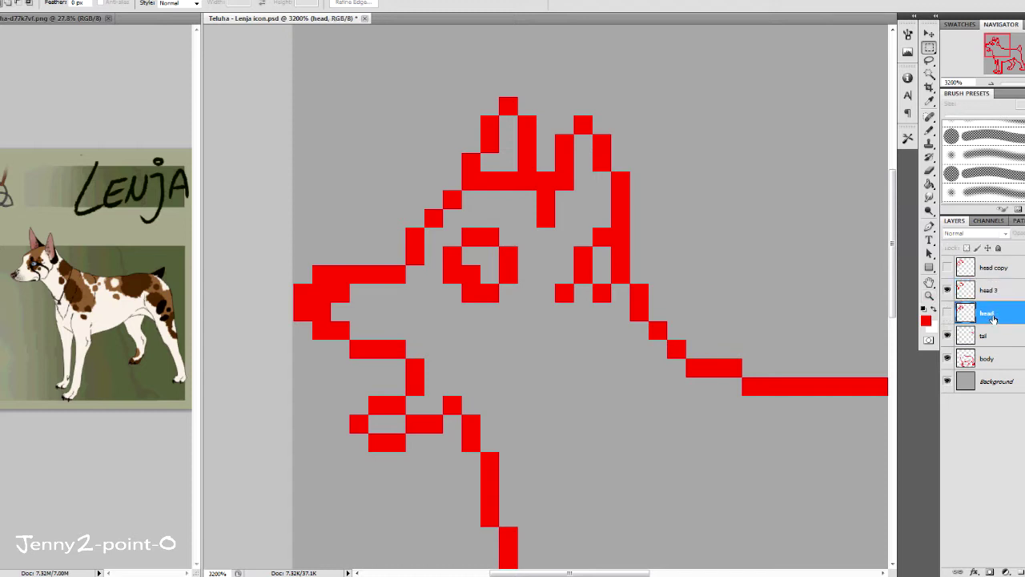
key(ctrl+shift+n)
Name the new layer 'head 2' and rename the original head layer to 'head 1'
text(head 2)
key(Return)
double_click(990, 337)
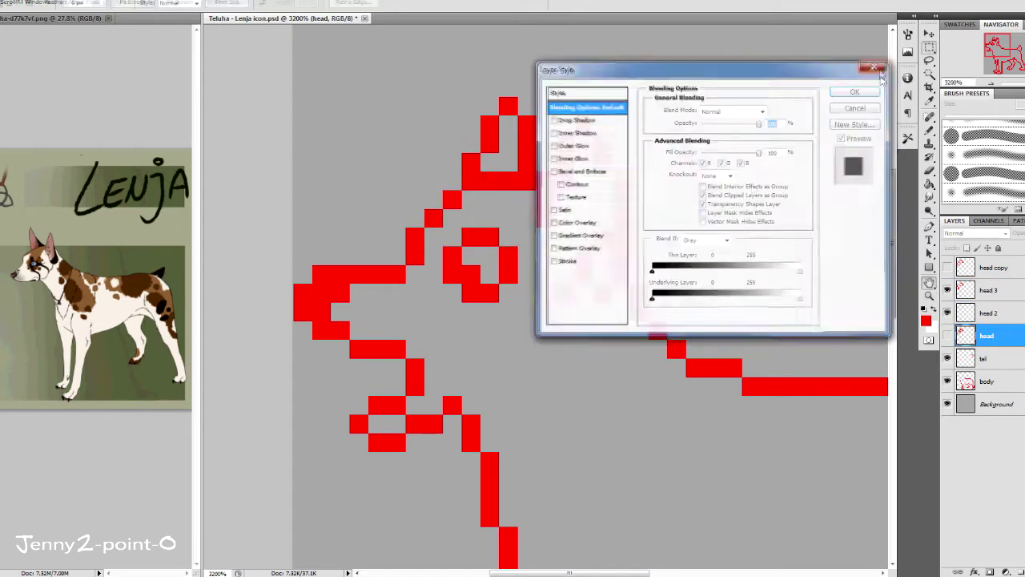
key(Escape)
double_click(989, 335)
double_click(992, 314)
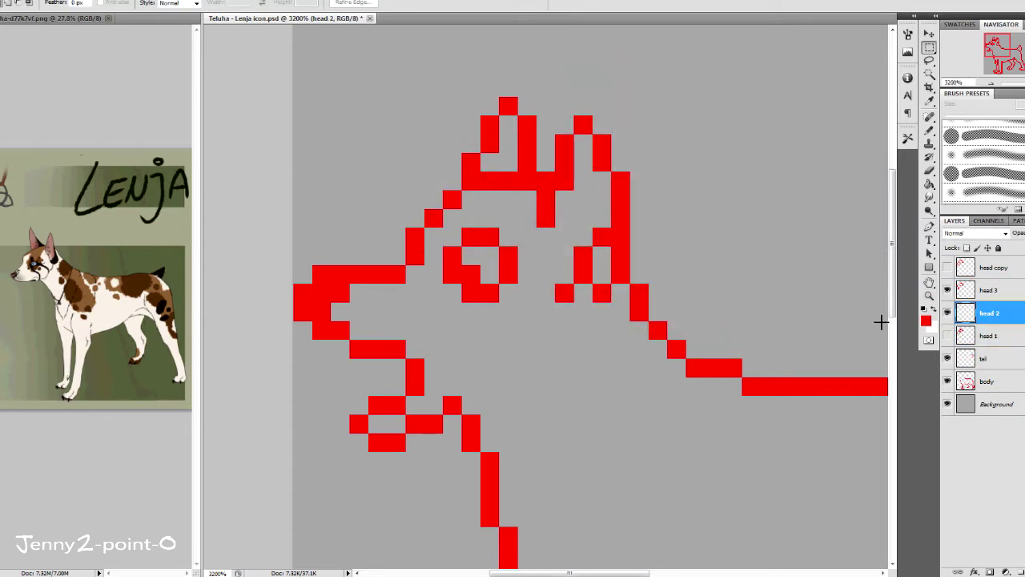
Duplicate the head 1 layer and rotate the copy with Free Transform
click(948, 335)
right_click(989, 335)
click(977, 103)
key(Return)
key(ctrl+t)
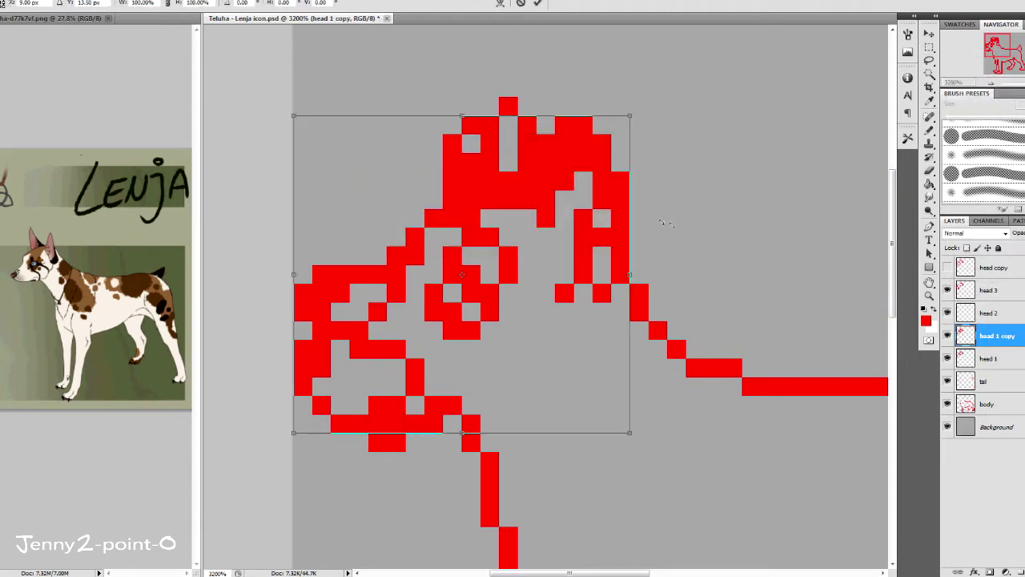
drag(662, 222, 748, 275)
key(Return)
Lower the opacity of head 3 and another head layer to make faint guides
click(993, 290)
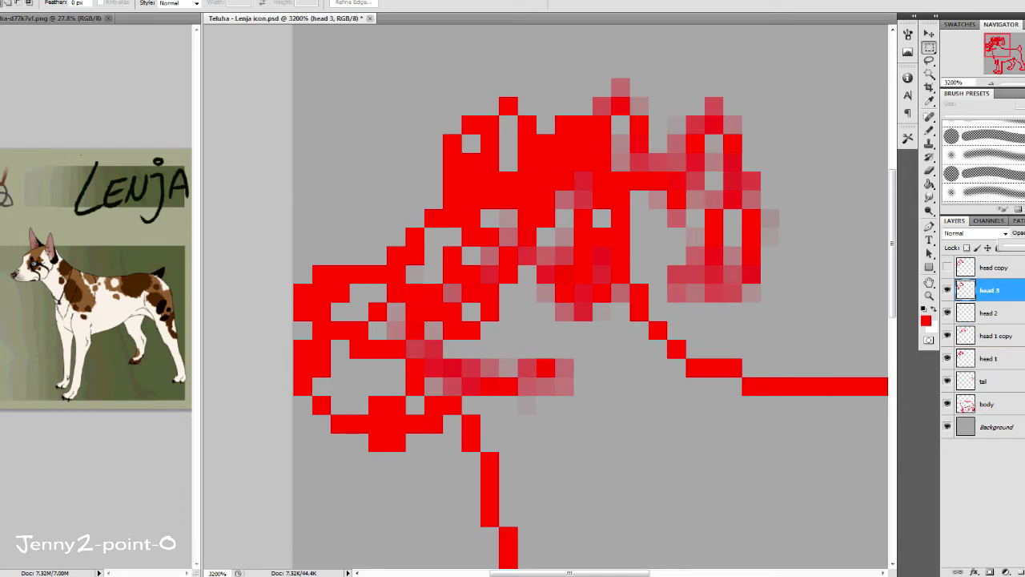
drag(1014, 248, 1001, 248)
click(993, 358)
click(997, 336)
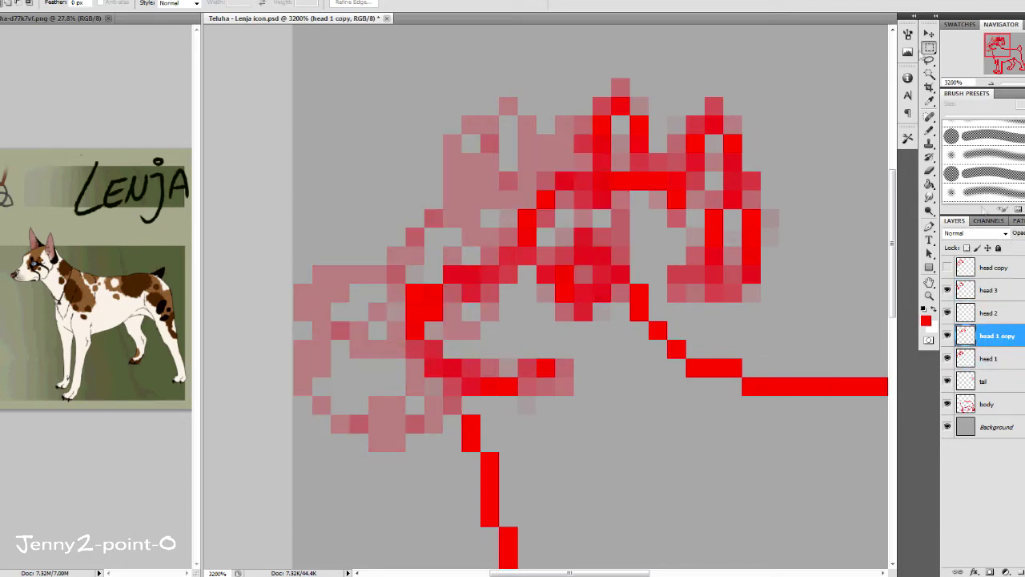
Shift the copied head left and down and re-rotate it to a new tilt
drag(662, 214, 566, 250)
key(ctrl+t)
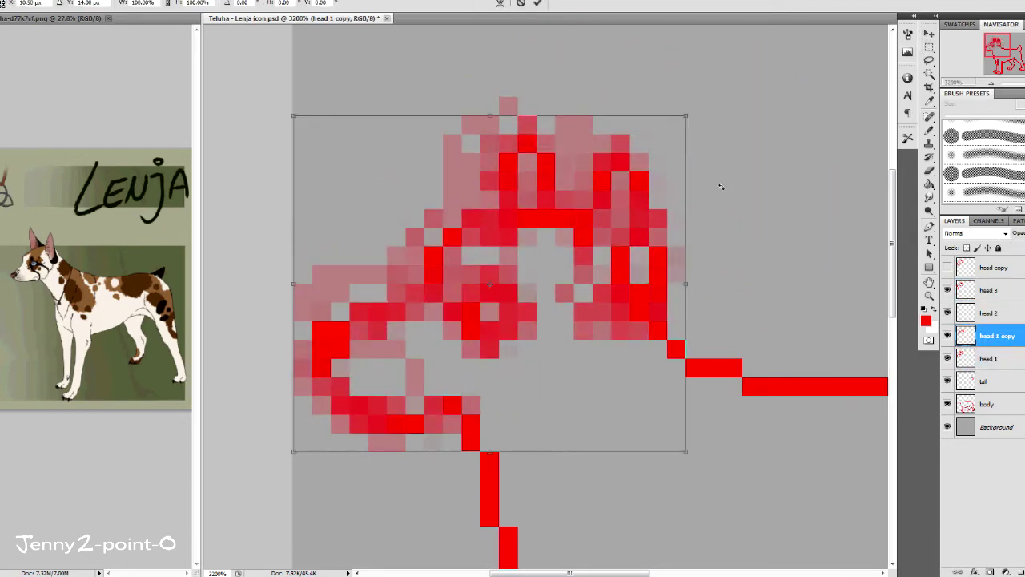
mouse_move(720, 185)
mouse_down()
mouse_move(577, 192)
mouse_move(812, 266)
mouse_move(887, 304)
mouse_move(761, 241)
mouse_move(424, 216)
mouse_move(352, 228)
mouse_move(369, 301)
mouse_move(417, 221)
mouse_up()
key(Return)
key(ctrl+t)
drag(664, 385, 617, 340)
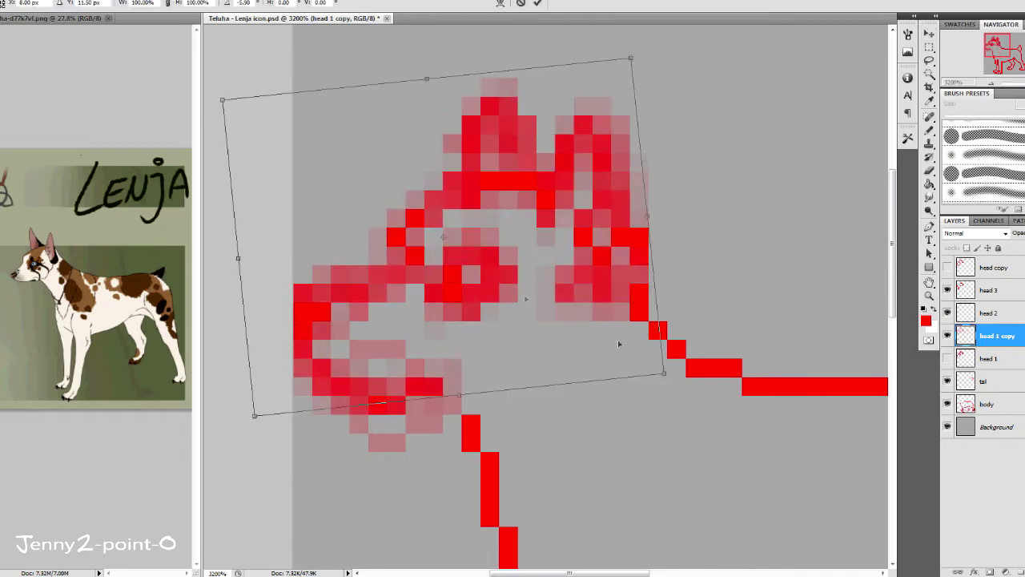
key(Return)
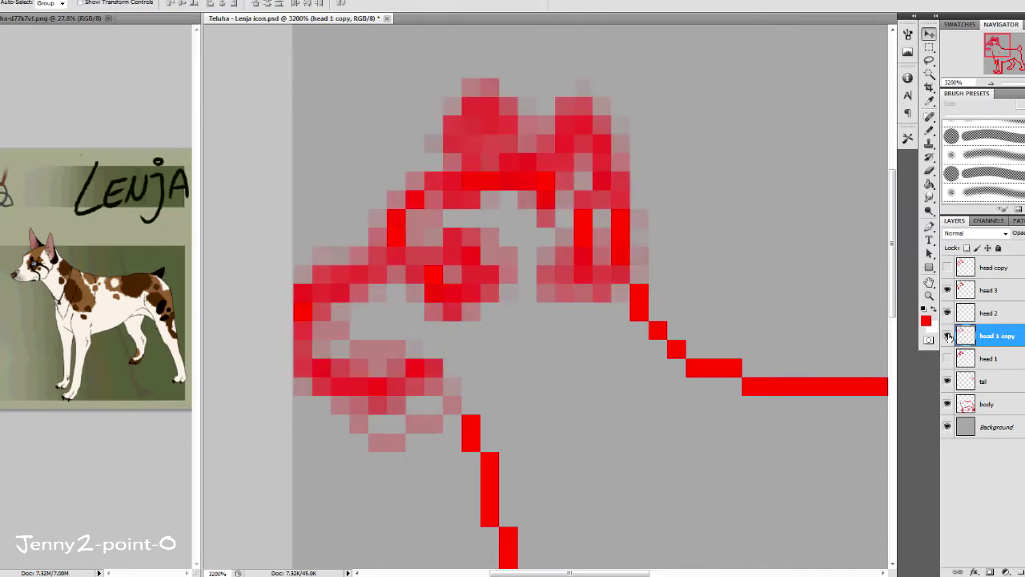
Rotate the head guide slightly, hide head 1 and head 3, and select head 2 for drawing
click(947, 358)
key(ctrl+t)
drag(672, 324, 697, 339)
key(Return)
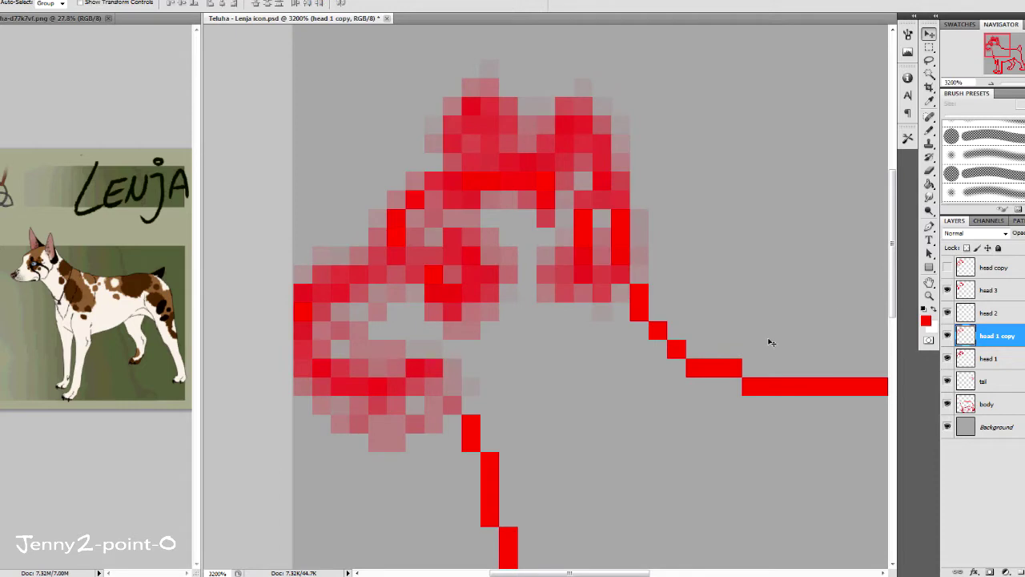
click(947, 358)
click(947, 289)
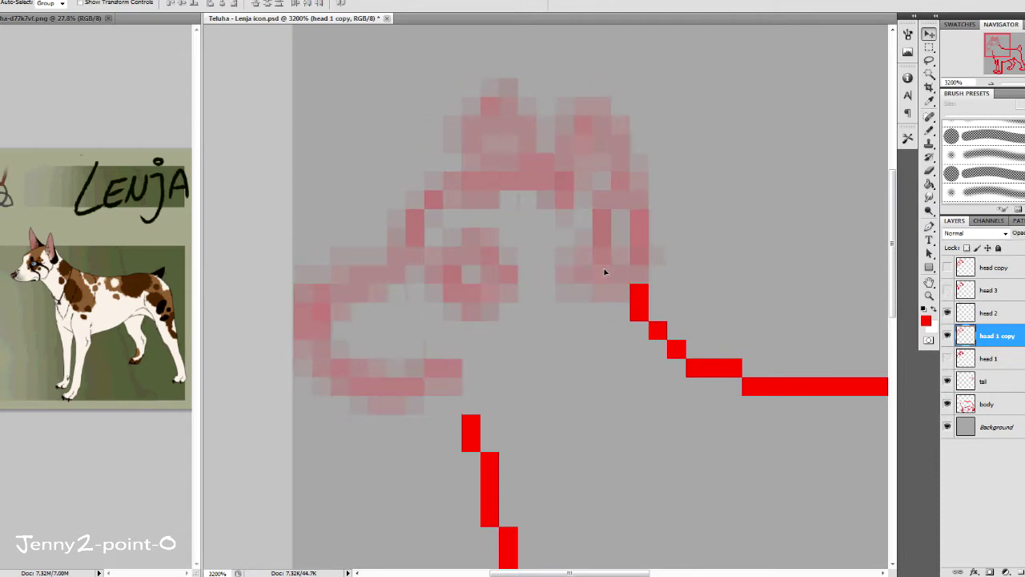
click(948, 312)
click(994, 313)
click(929, 130)
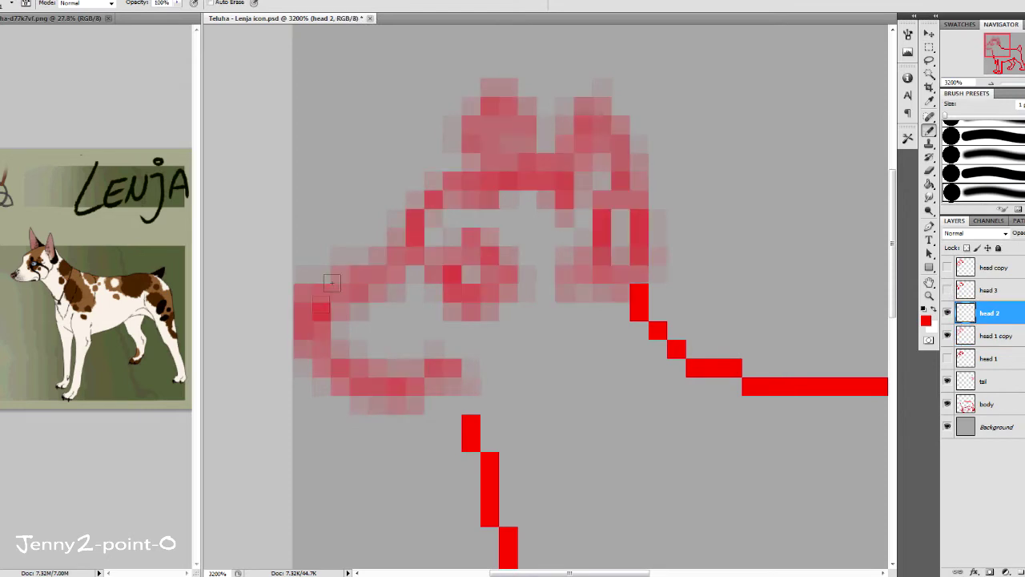
Trace the forehead and right ear outline in red pixels on head 2
mouse_move(414, 257)
mouse_down()
mouse_move(413, 227)
mouse_move(460, 180)
mouse_move(525, 152)
mouse_move(490, 106)
mouse_move(489, 162)
mouse_move(563, 160)
mouse_up()
key(ctrl+z)
mouse_move(582, 254)
mouse_down()
mouse_move(638, 240)
mouse_move(620, 160)
mouse_up()
click(947, 289)
click(947, 313)
click(948, 334)
click(948, 312)
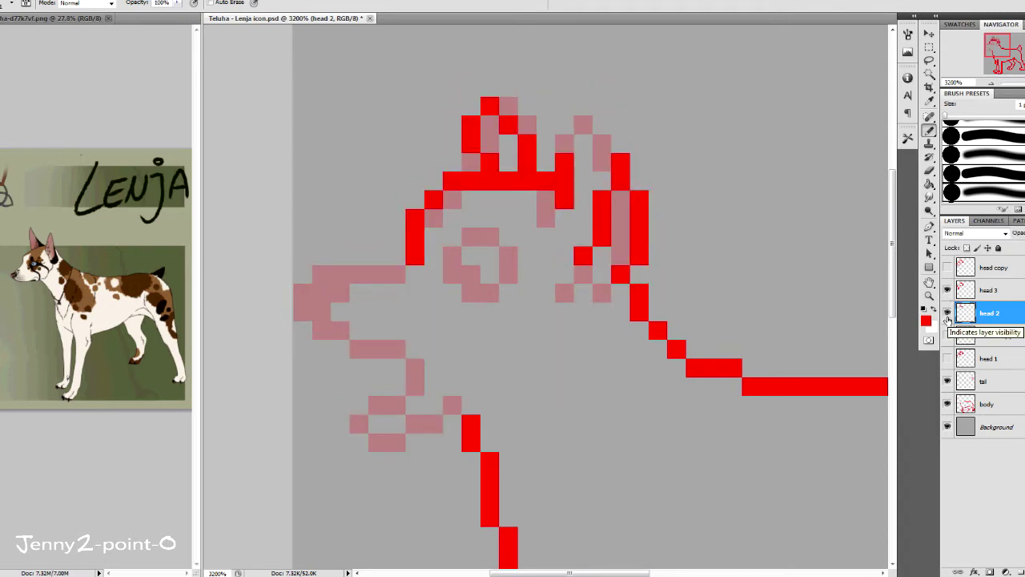
click(947, 290)
click(947, 289)
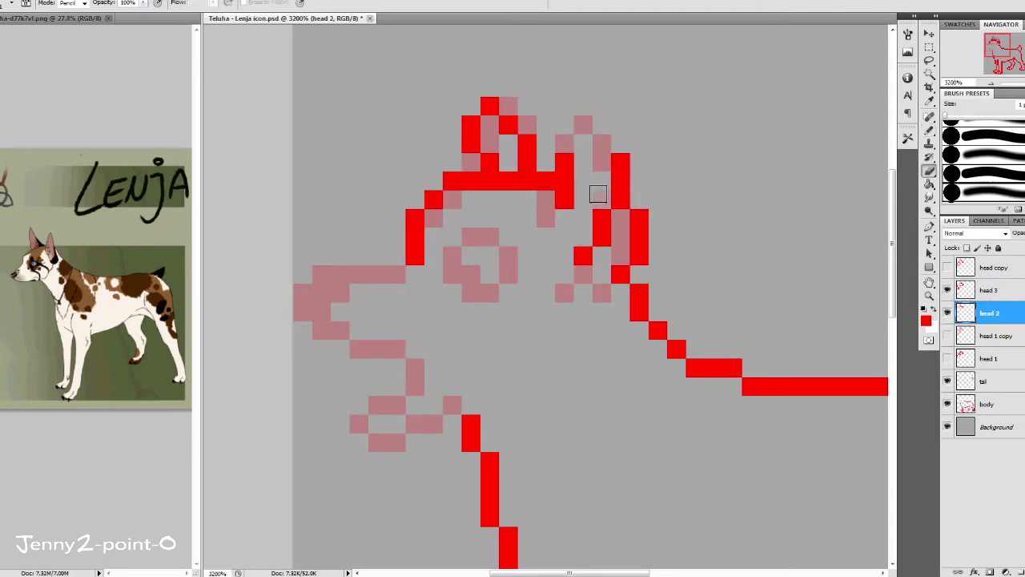
drag(583, 162, 583, 144)
Draw the jaw line, mouth line and under-snout pixels in red
key(e)
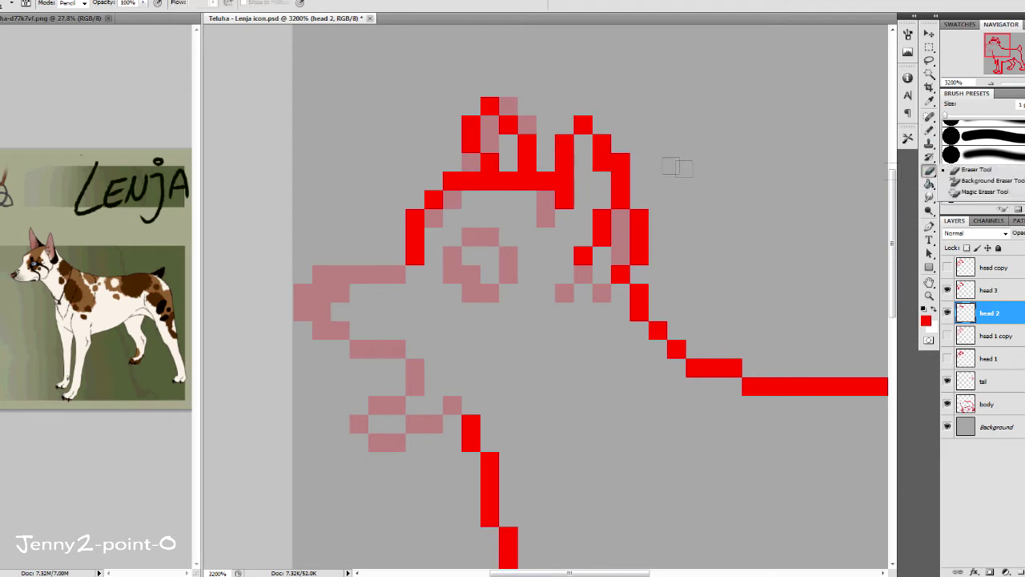
click(948, 335)
key(b)
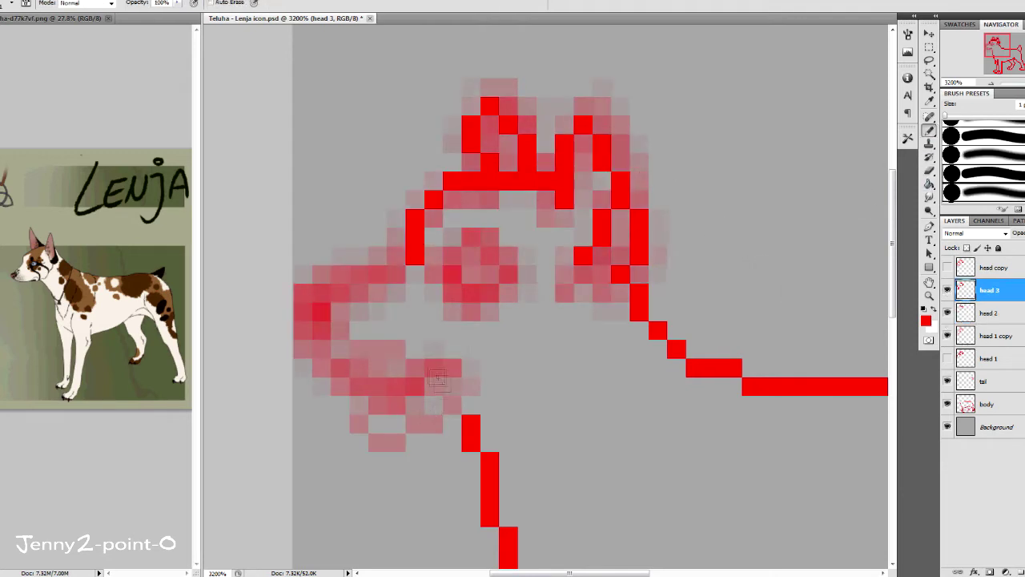
drag(377, 405, 445, 388)
click(948, 334)
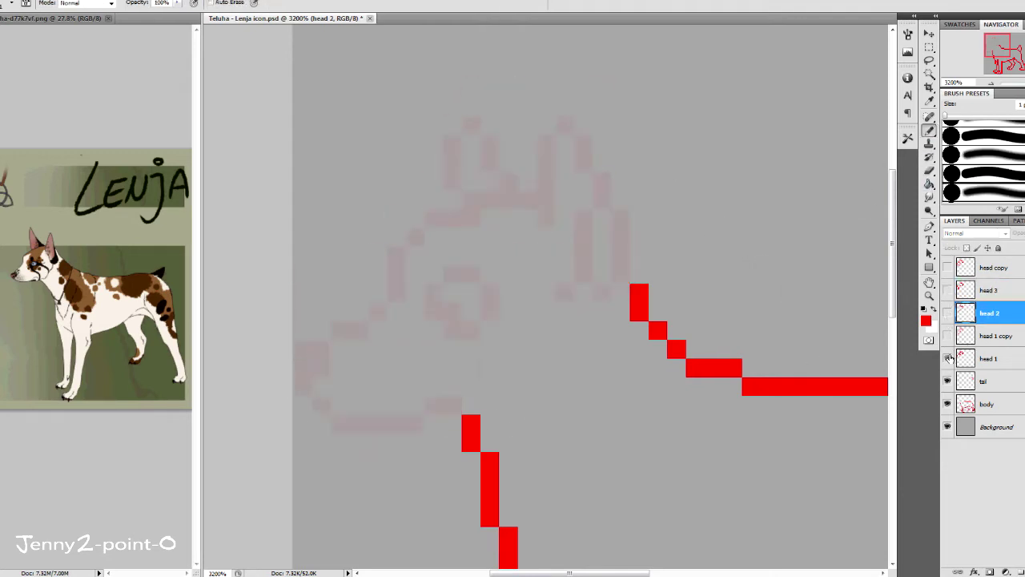
mouse_move(432, 404)
mouse_down()
mouse_move(449, 404)
mouse_move(453, 387)
mouse_up()
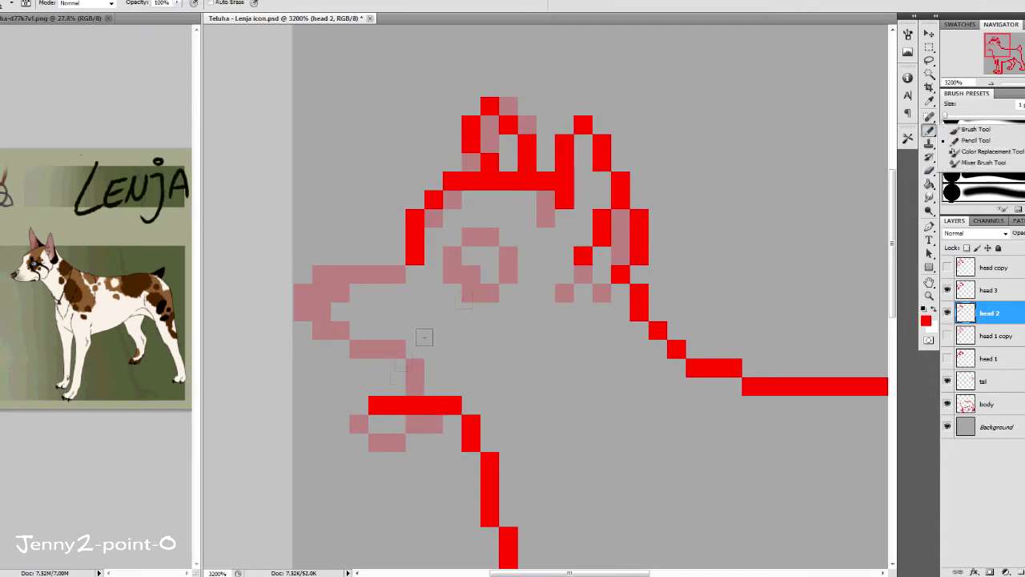
mouse_move(376, 423)
mouse_down()
mouse_move(401, 423)
mouse_move(430, 371)
mouse_move(321, 277)
mouse_up()
key(ctrl+z)
drag(376, 348, 433, 369)
Outline the snout in red pixels and fill gaps at its top and underside
right_click(929, 129)
click(948, 335)
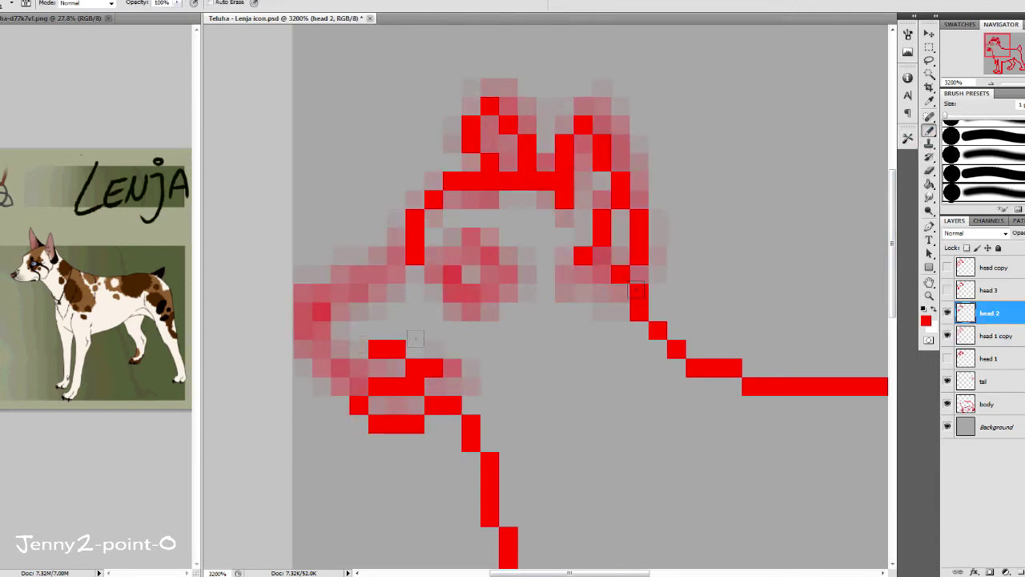
click(947, 289)
click(976, 140)
mouse_move(397, 272)
mouse_down()
mouse_move(303, 325)
mouse_move(335, 366)
mouse_up()
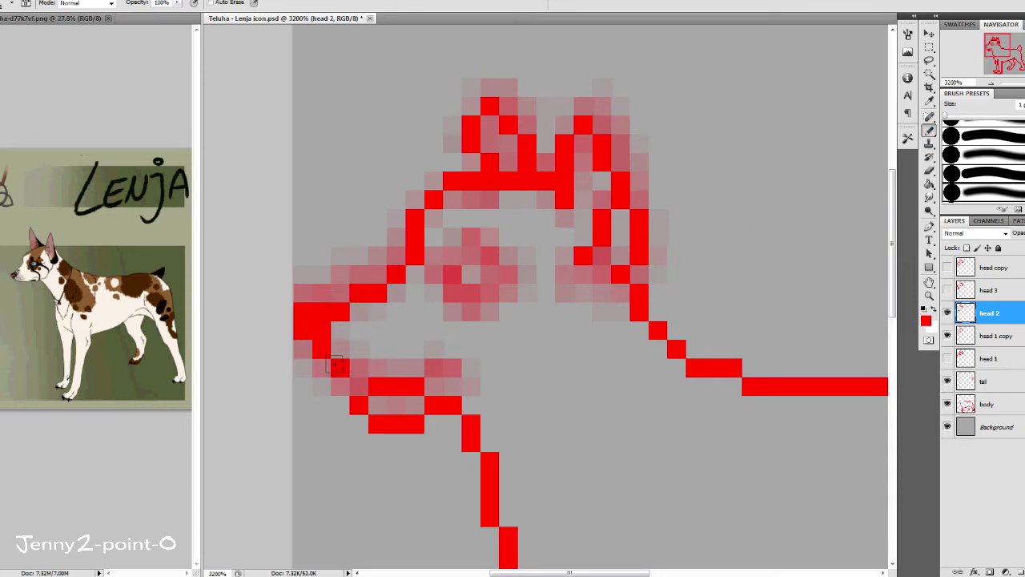
click(443, 368)
click(340, 294)
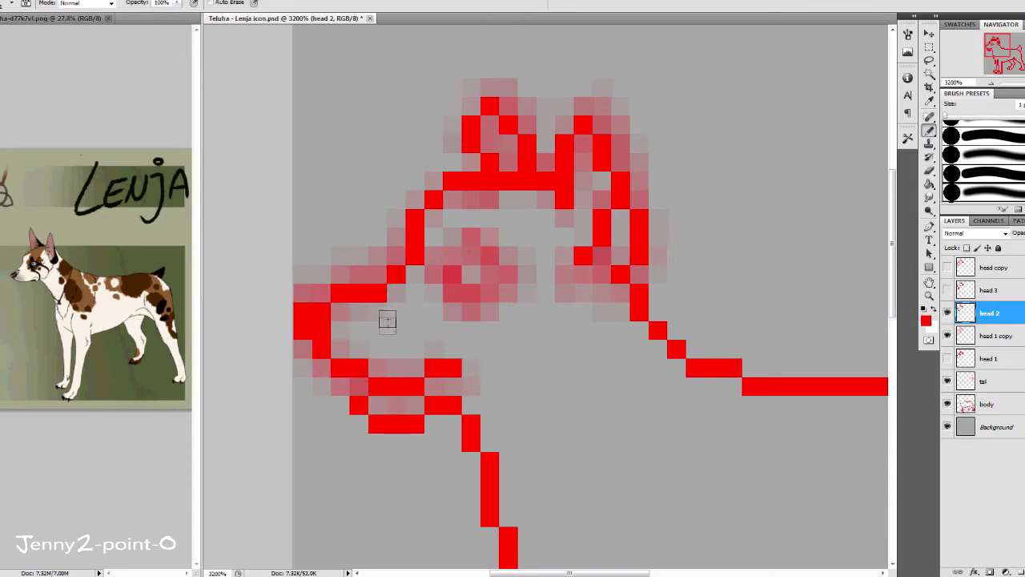
Select the eye on head 2 and move it one pixel left, with head 1 and head 3 shown
key(m)
mouse_move(452, 285)
mouse_down()
mouse_move(471, 257)
mouse_move(536, 338)
mouse_up()
click(947, 335)
click(947, 358)
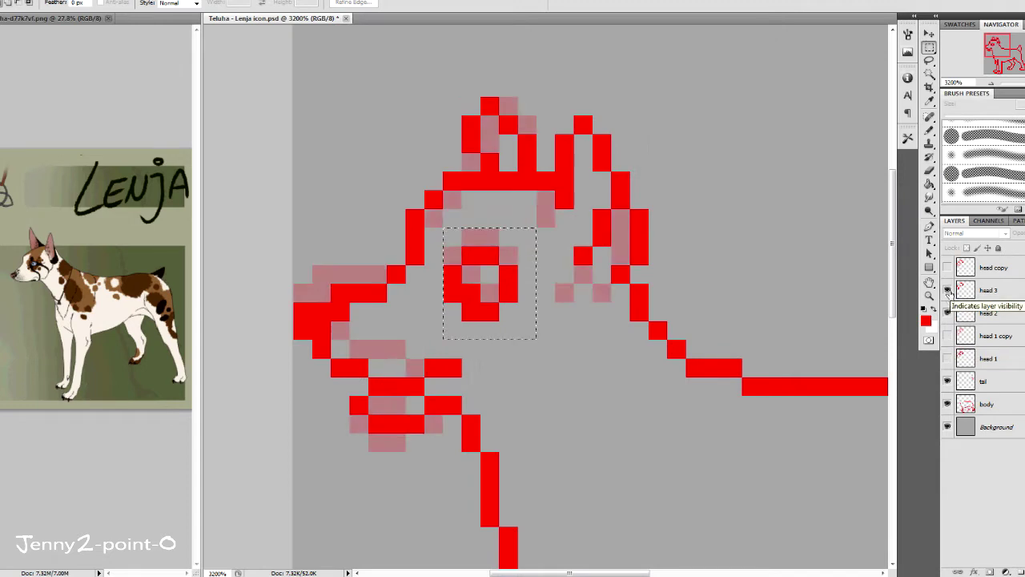
click(947, 289)
click(986, 358)
click(986, 312)
ctrl+drag(454, 281, 434, 281)
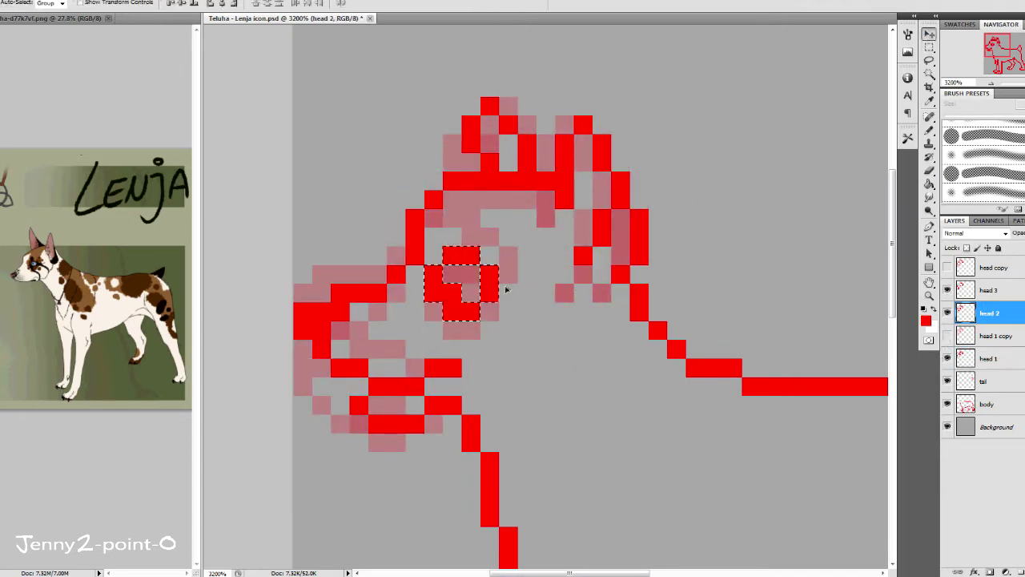
key(ctrl+d)
Select the head 2 layer and hide head 3 to compare it with the original head
key(ctrl+0)
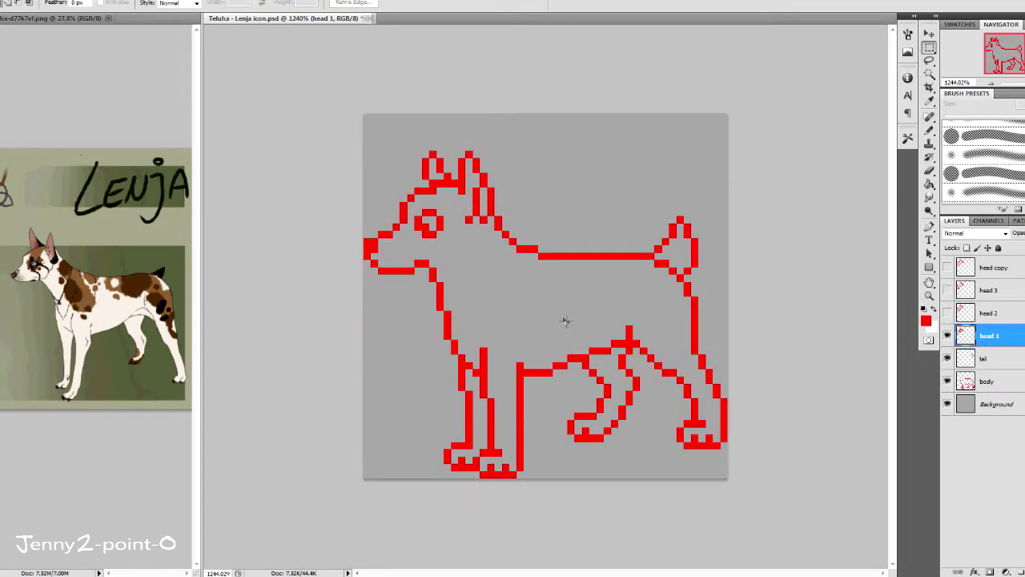
click(985, 289)
shift+click(990, 312)
click(948, 289)
key(ctrl+plus)
key(ctrl+plus)
key(ctrl+plus)
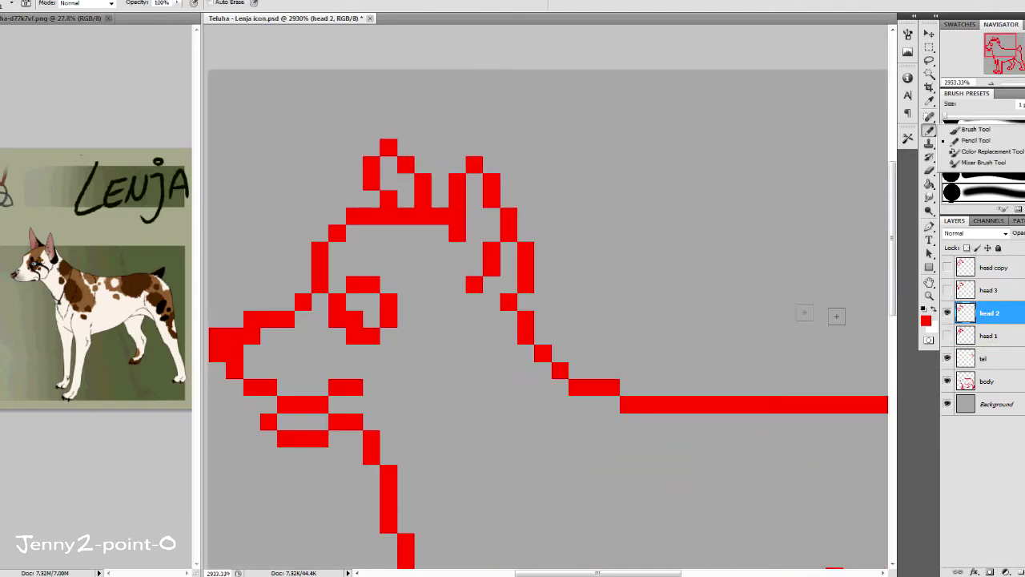
key(b)
scroll(517, 211, down, 2)
scroll(405, 146, up, 2)
scroll(405, 146, down, 3)
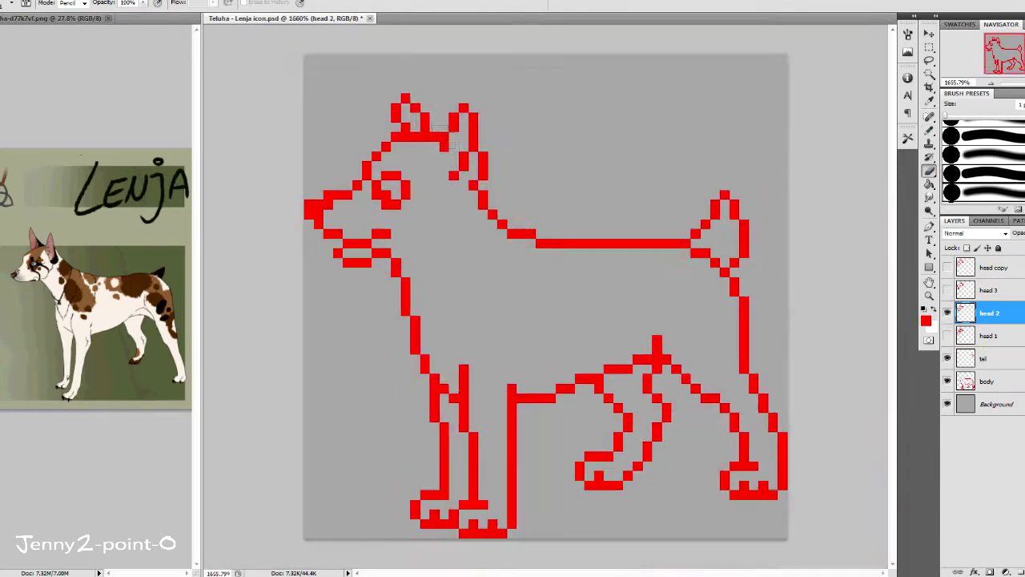
scroll(406, 147, up, 3)
Redraw the top of head 2's left ear with red pixels, checking it against another head frame
key(b)
click(389, 102)
key(e)
mouse_move(374, 101)
mouse_down()
mouse_move(374, 85)
mouse_move(421, 70)
mouse_up()
key(b)
click(405, 102)
drag(374, 101, 398, 70)
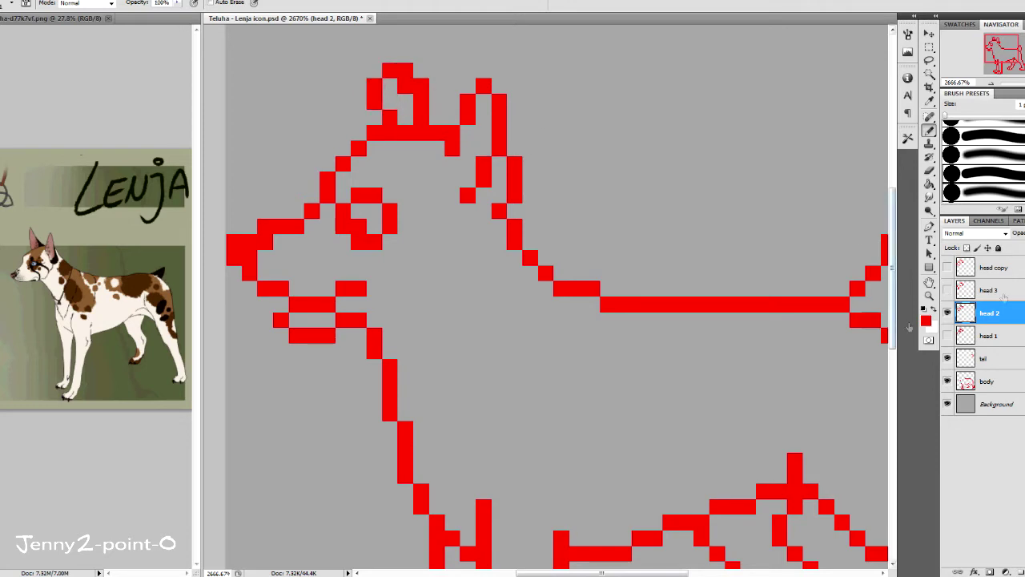
click(947, 290)
click(947, 290)
Reshape the left ear's tip pixels, removing strays, and toggle head frames to compare
key(e)
click(374, 86)
key(b)
key(e)
click(389, 109)
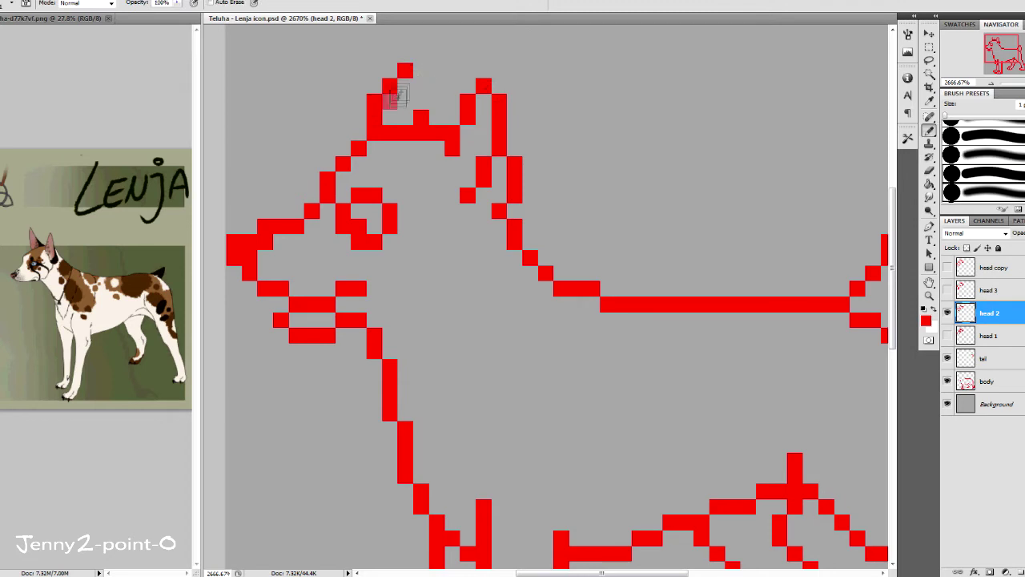
drag(390, 102, 420, 94)
key(e)
click(374, 101)
click(948, 295)
click(947, 294)
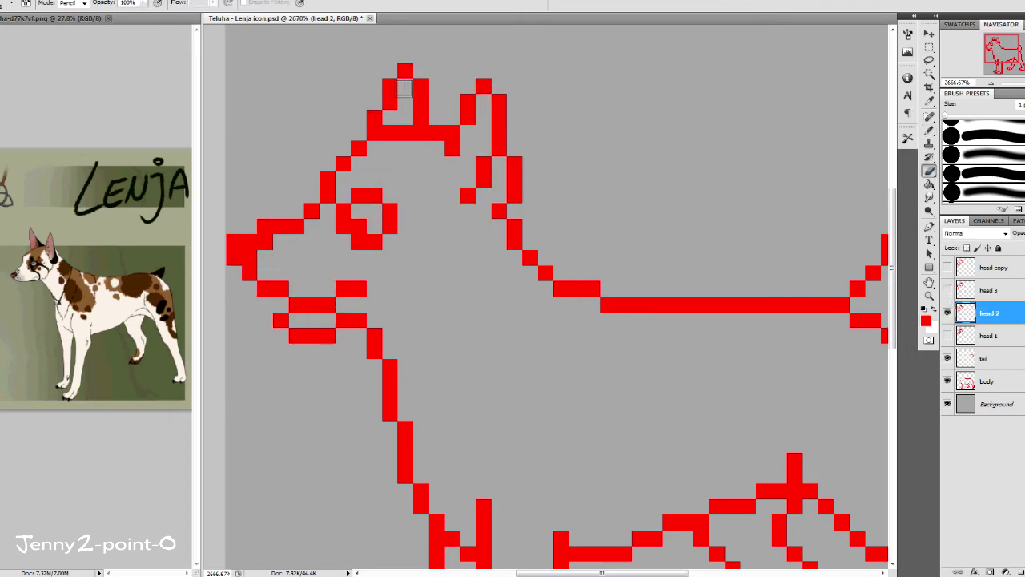
scroll(424, 97, down, 3)
click(948, 312)
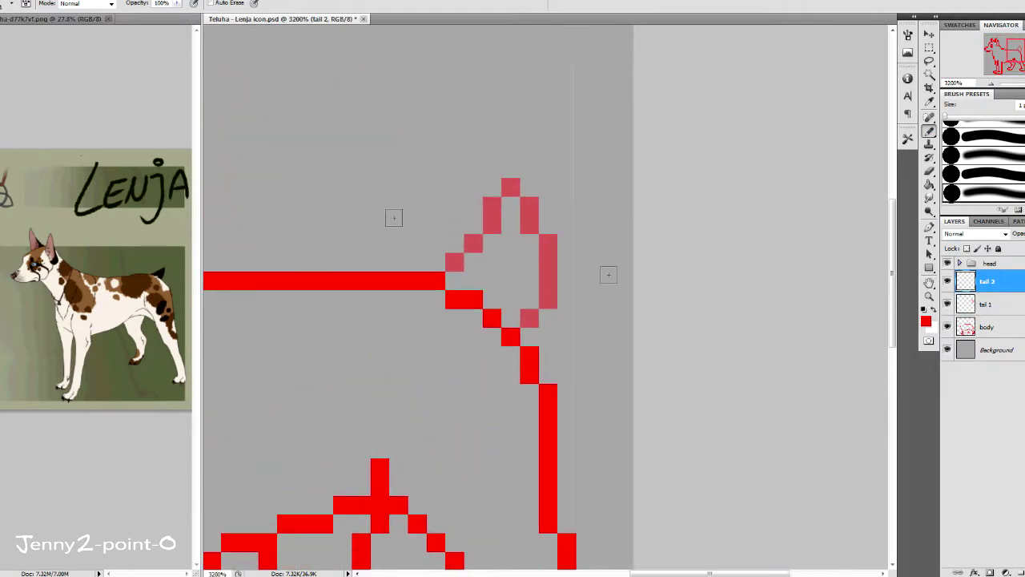
Rename the tail 2 layer, set blue as the drawing colour, and outline the next tail pose
double_click(987, 282)
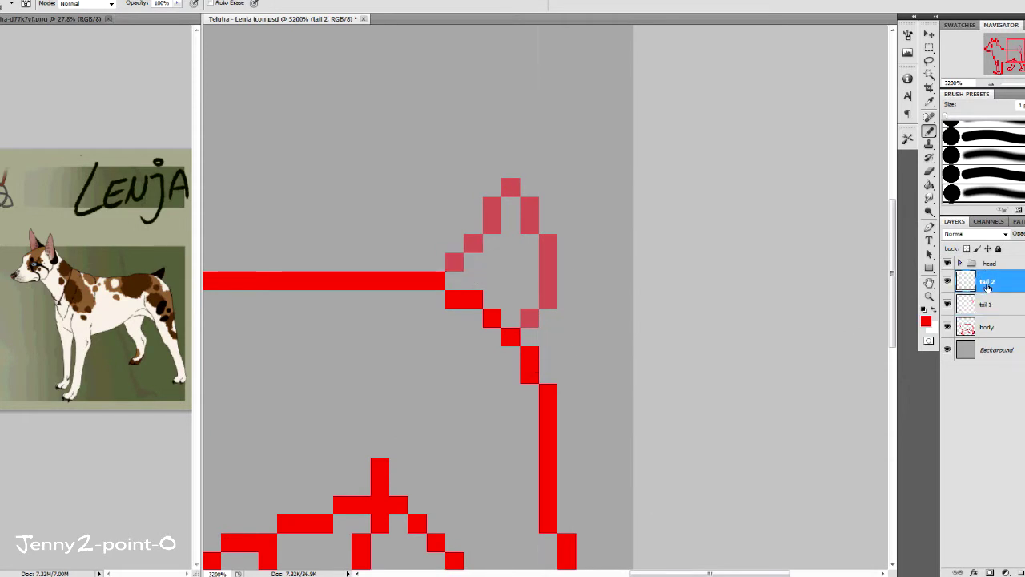
click(929, 323)
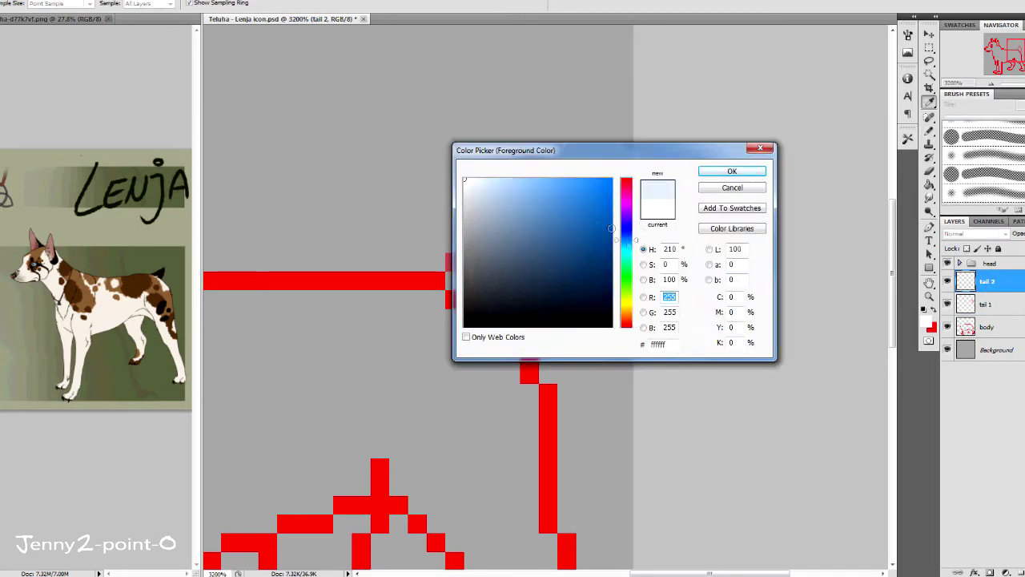
click(732, 169)
scroll(466, 221, down, 1)
key(ctrl+z)
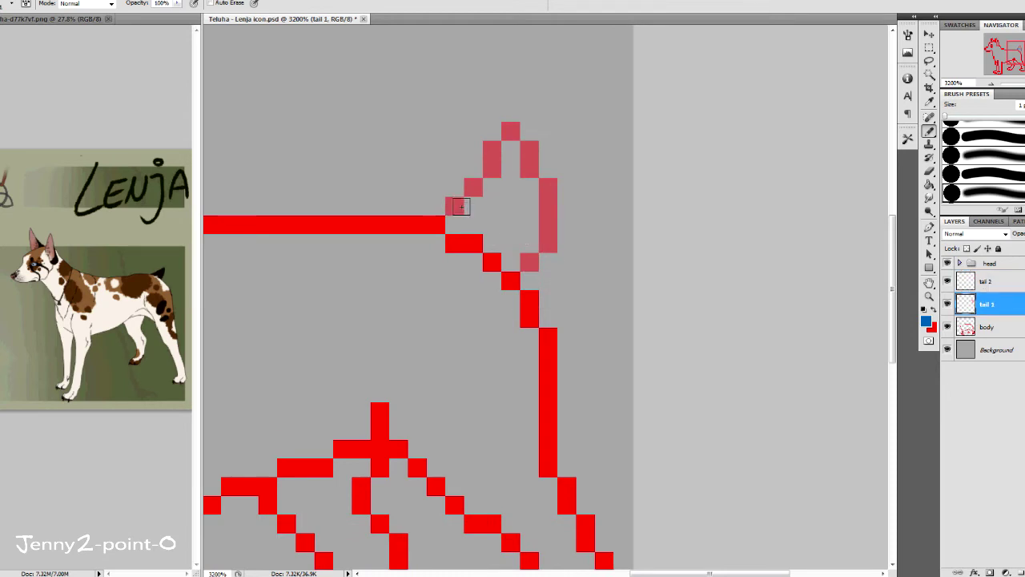
drag(454, 206, 548, 235)
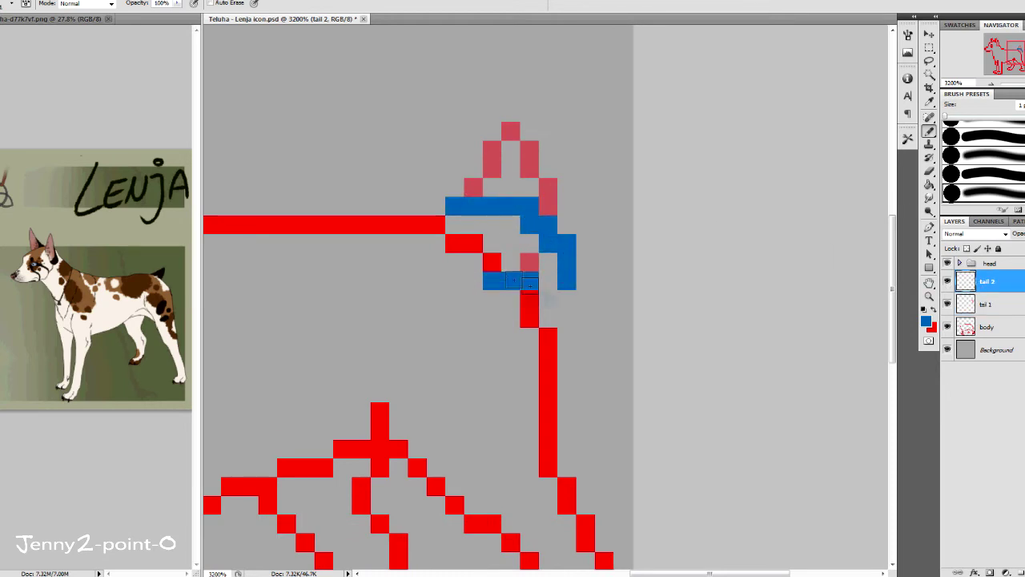
Add a vertical blue tail edge and pixels along the tail's right side with the pixel pencil
key(e)
click(511, 317)
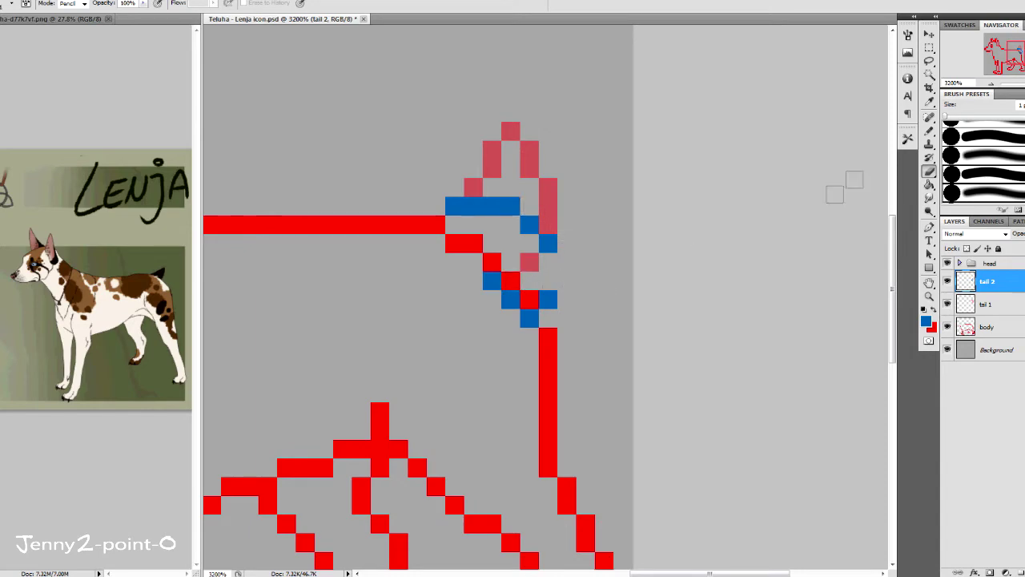
key(b)
drag(548, 299, 535, 245)
drag(616, 253, 738, 294)
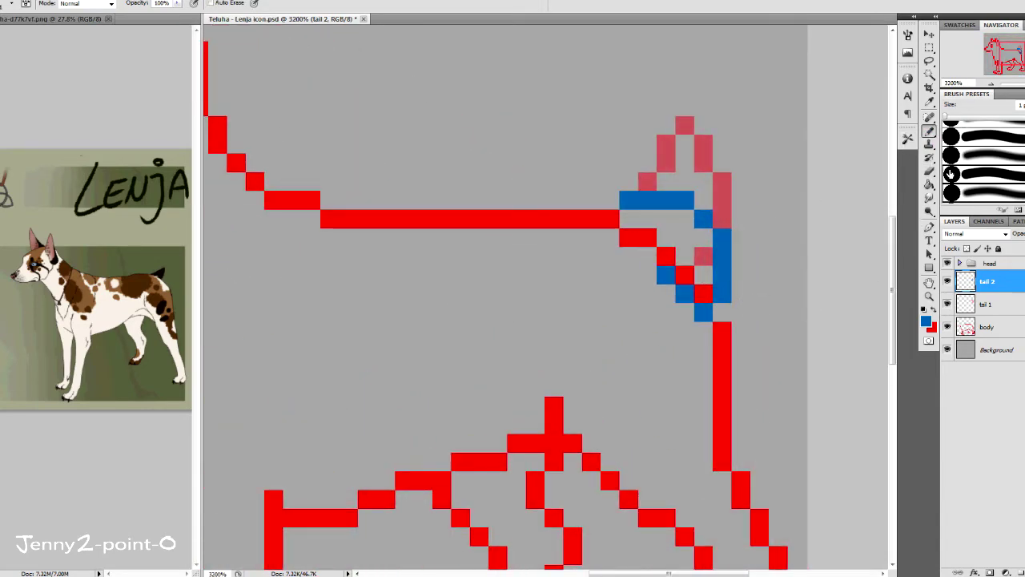
key(ctrl+z)
click(929, 133)
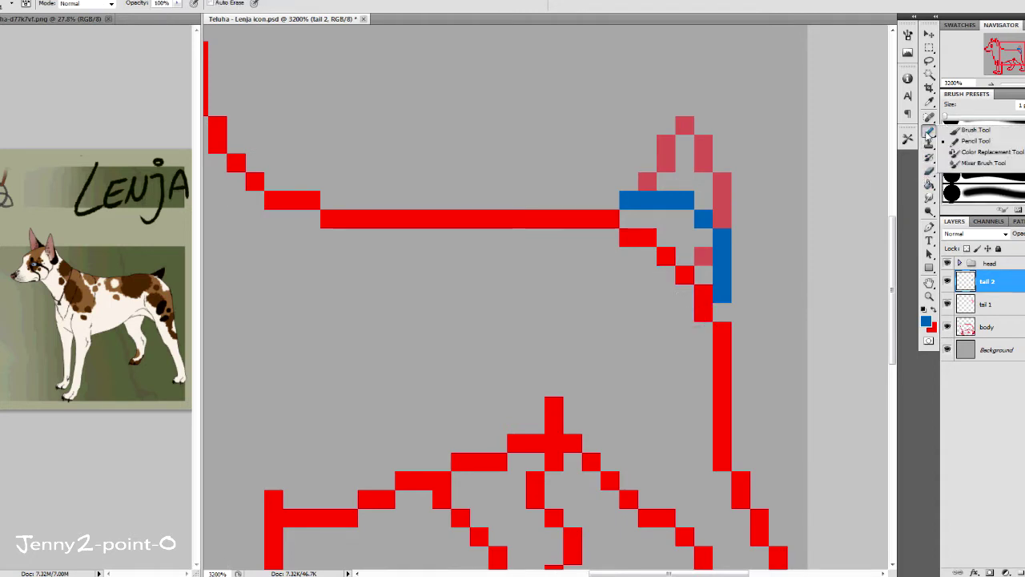
drag(722, 265, 741, 293)
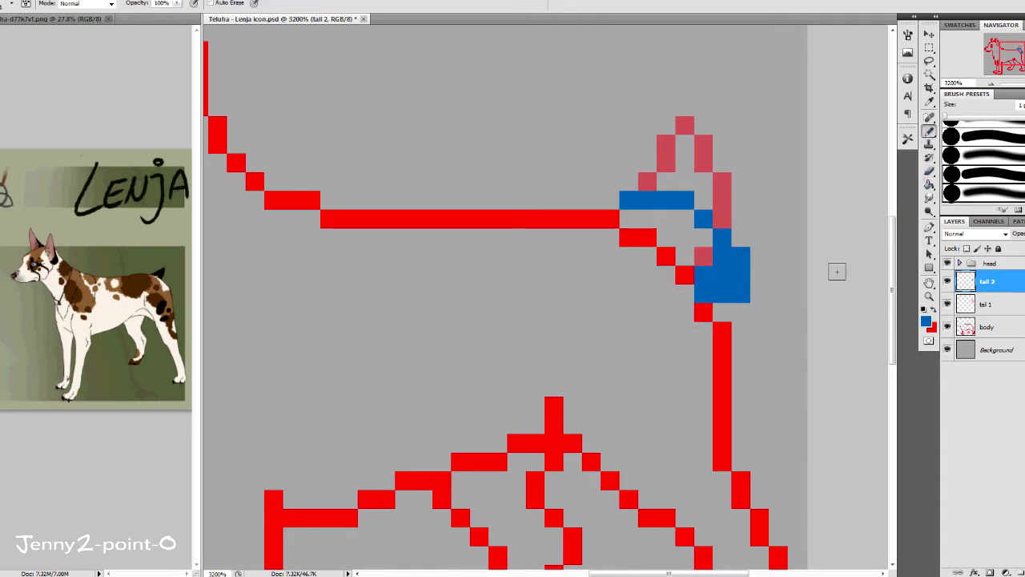
Rework the blue tail pixels and extend the tail outline downward
key(e)
click(722, 294)
key(b)
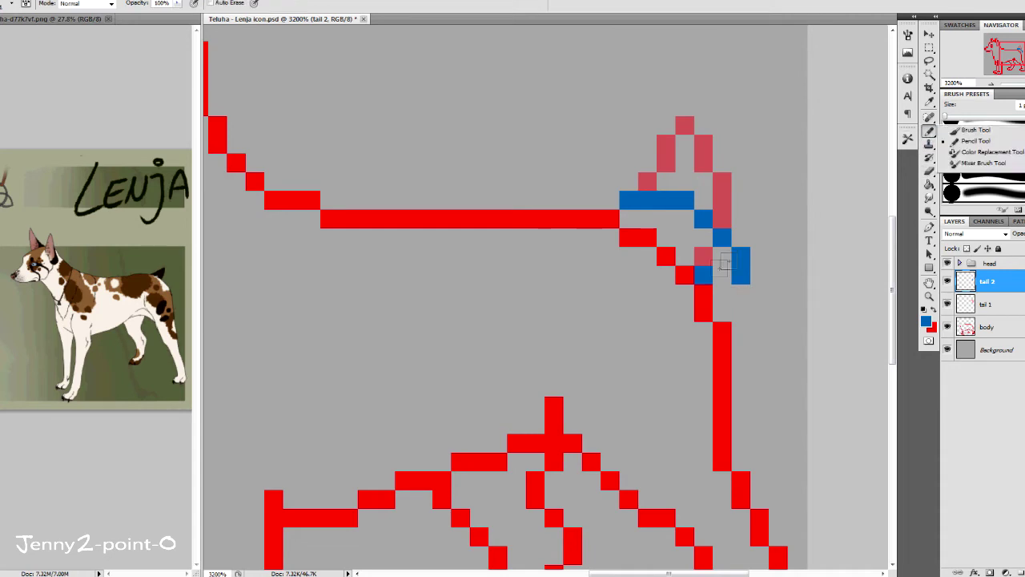
click(721, 275)
key(e)
mouse_move(721, 237)
mouse_down()
mouse_move(703, 275)
mouse_move(685, 275)
mouse_up()
key(b)
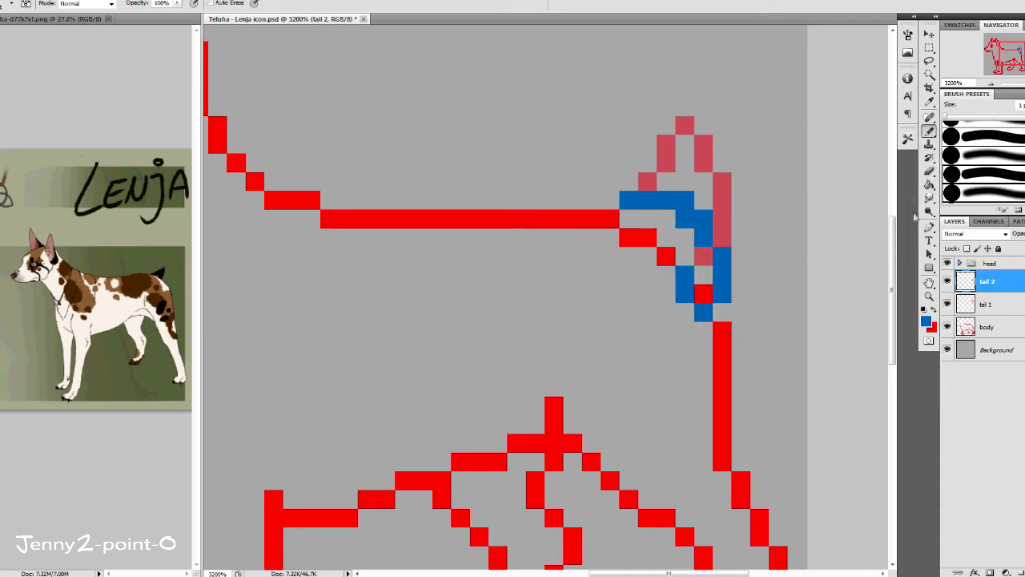
key(e)
drag(685, 200, 704, 218)
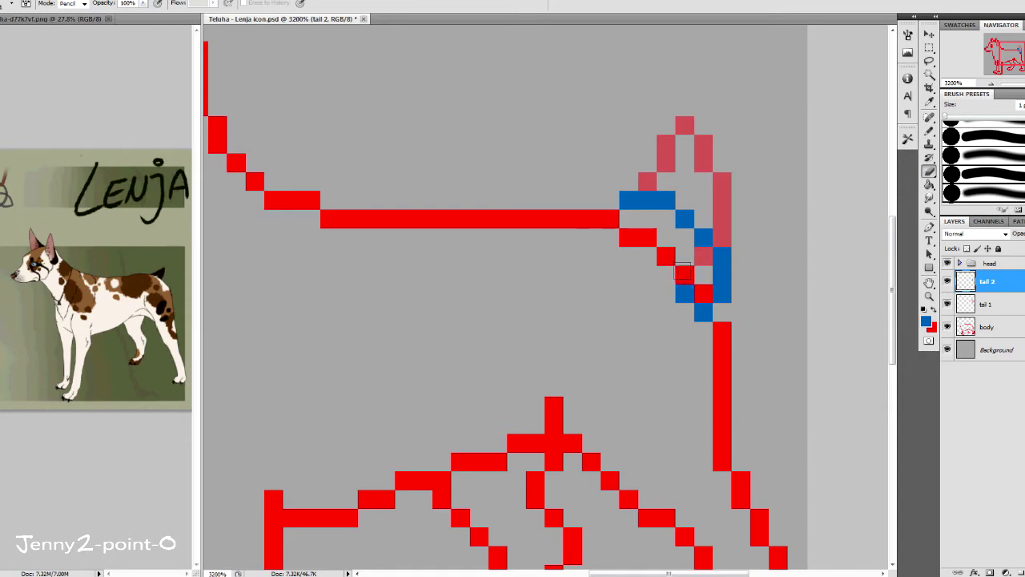
key(b)
click(666, 275)
drag(666, 293, 703, 330)
Shift the blue tail pixels one pixel to the right
key(e)
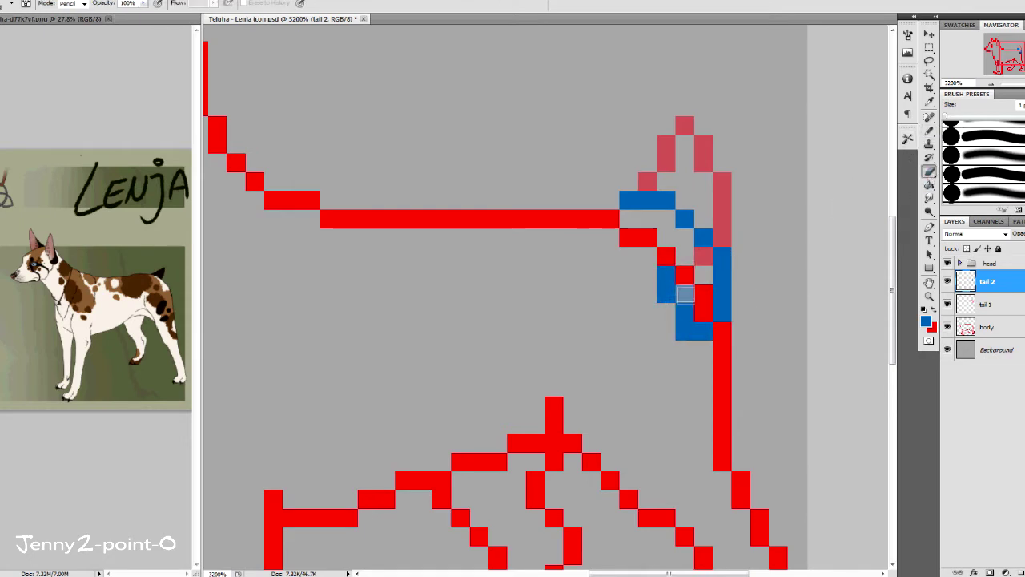
key(m)
drag(655, 244, 732, 343)
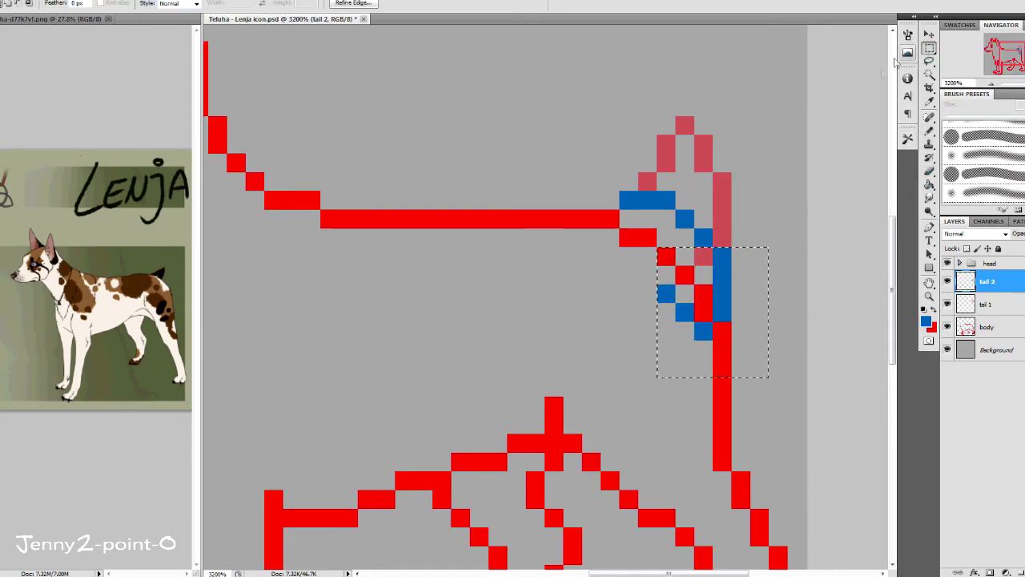
key(v)
drag(711, 298, 730, 298)
key(ctrl+d)
key(b)
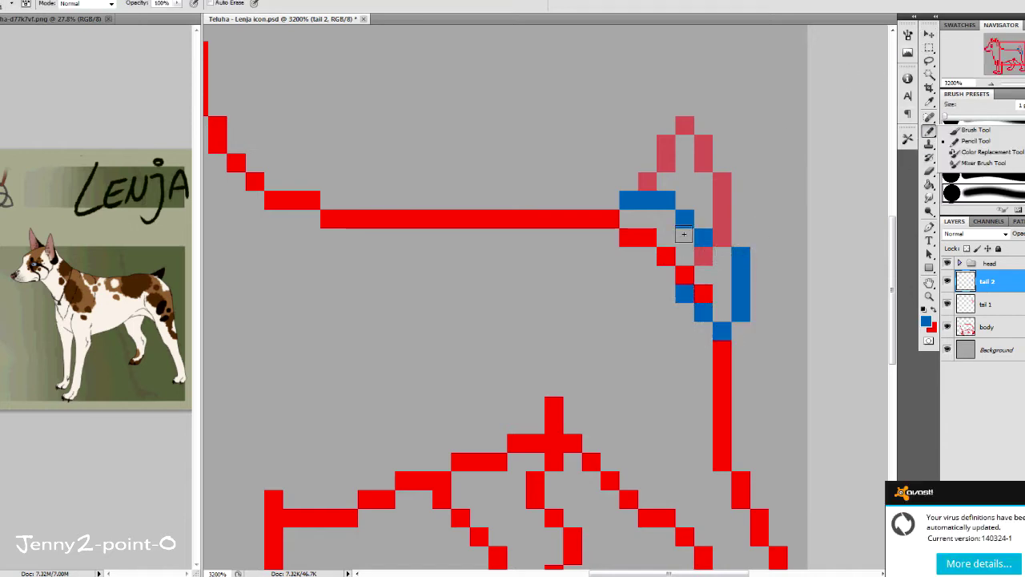
Redraw the blue diagonal one pixel lower and extend the blue bar by one pixel
key(ctrl+z)
drag(666, 218, 720, 238)
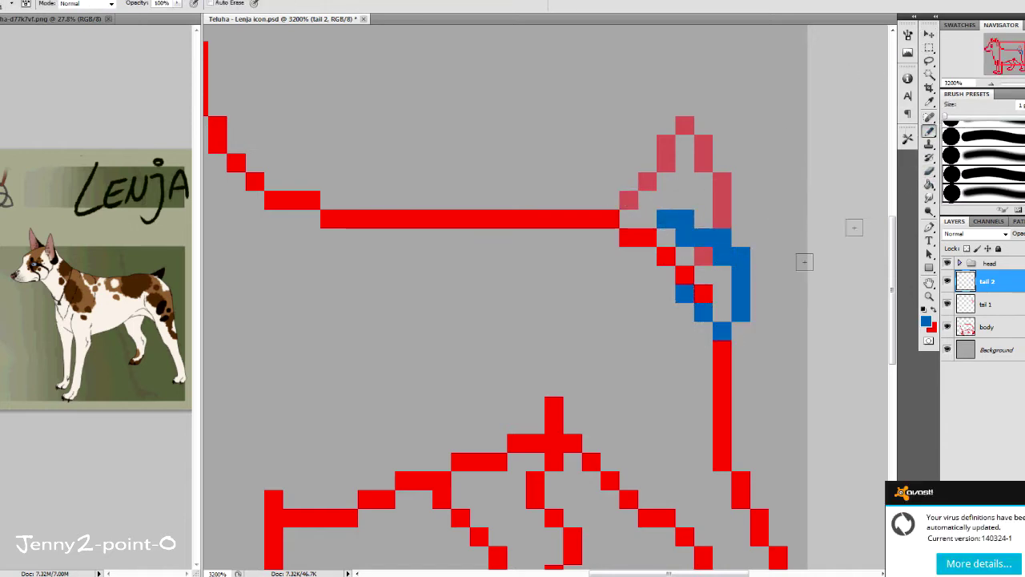
key(e)
click(684, 238)
key(b)
click(703, 219)
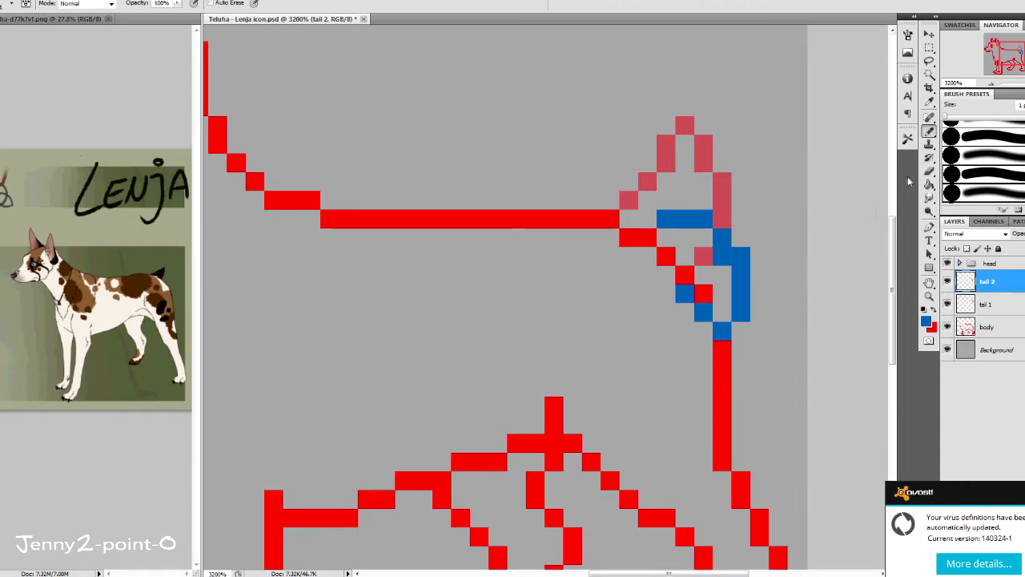
Recolour one tail pixel blue and create a new layer named tail 3
click(684, 275)
key(ctrl+shift+n)
text(tail 3)
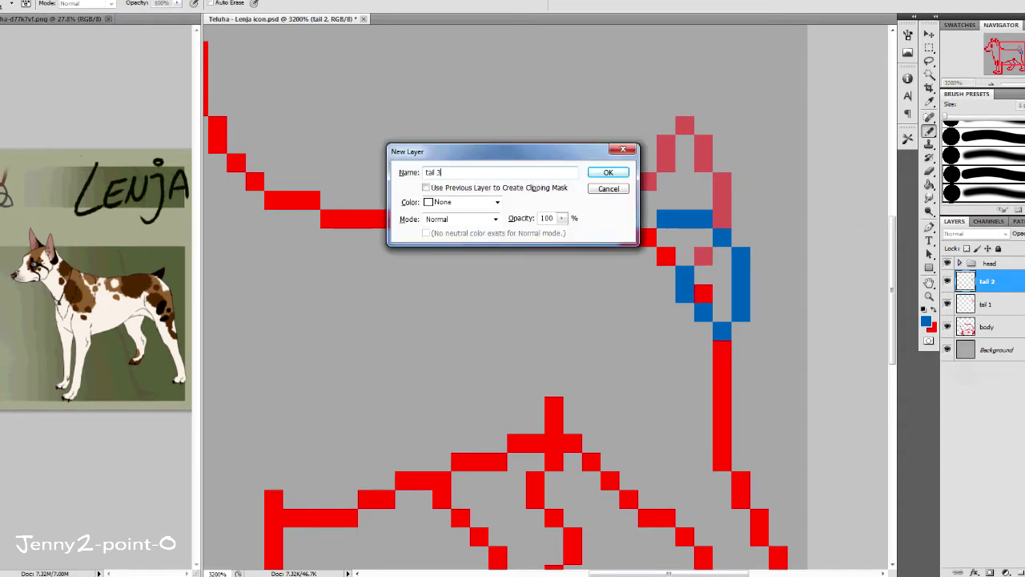
key(Return)
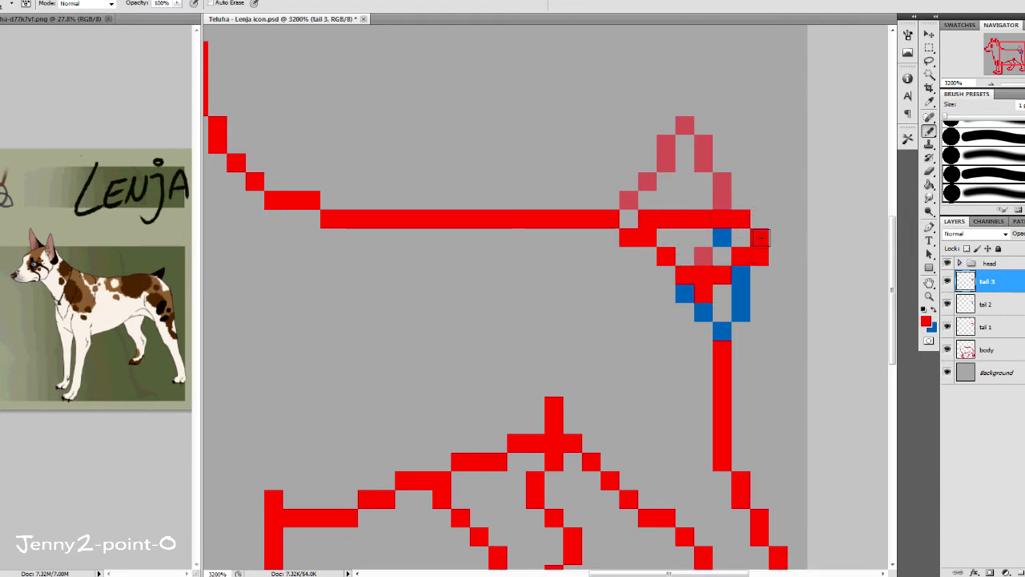
Draw the red tail 3 pose's top edge and tip, undoing two edits, and start another layer
key(e)
drag(721, 277, 713, 282)
key(b)
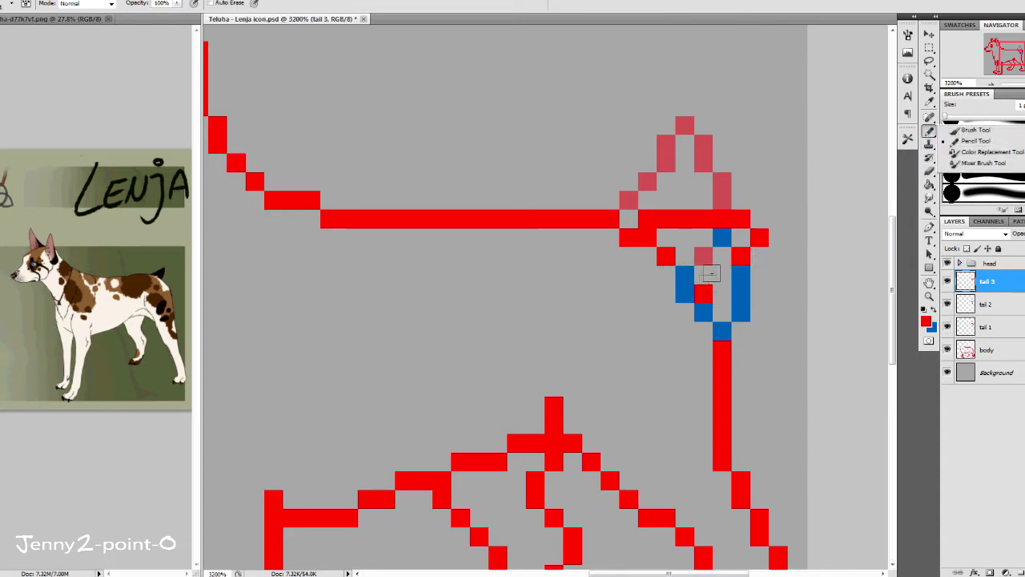
click(721, 277)
drag(703, 200, 740, 200)
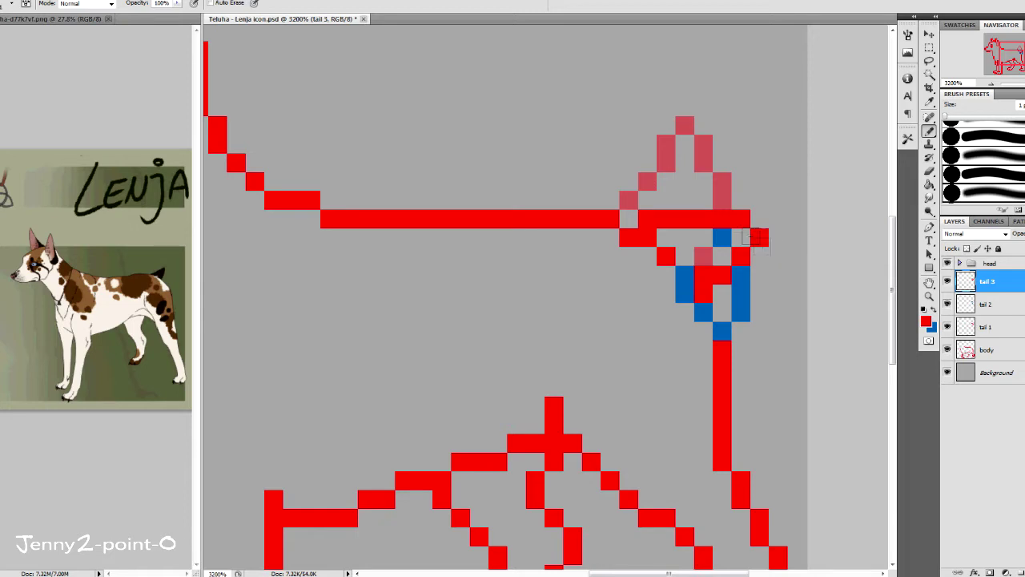
click(759, 218)
key(e)
drag(759, 237, 741, 255)
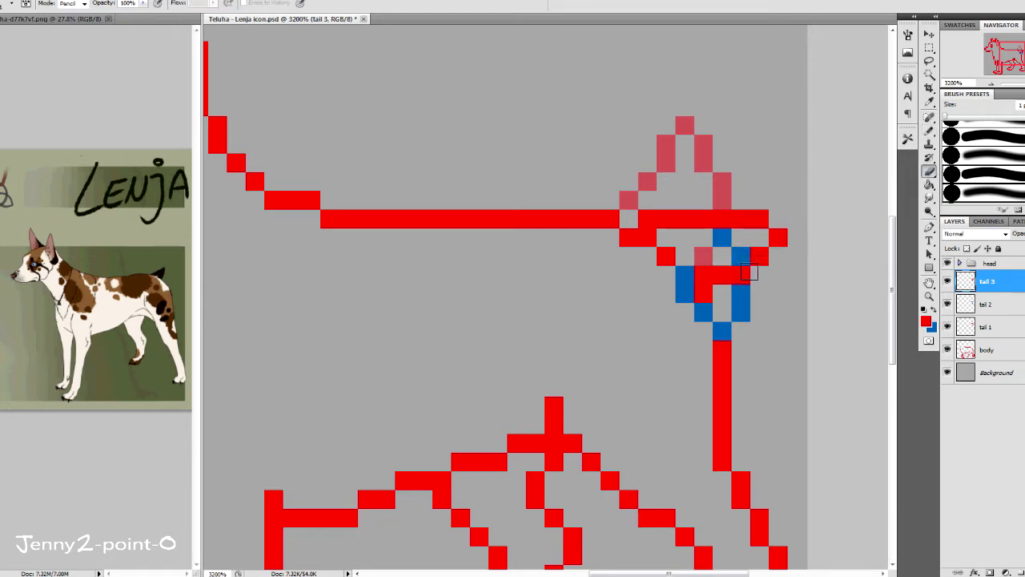
key(ctrl+alt+z)
key(ctrl+alt+z)
key(ctrl+alt+z)
key(ctrl+alt+z)
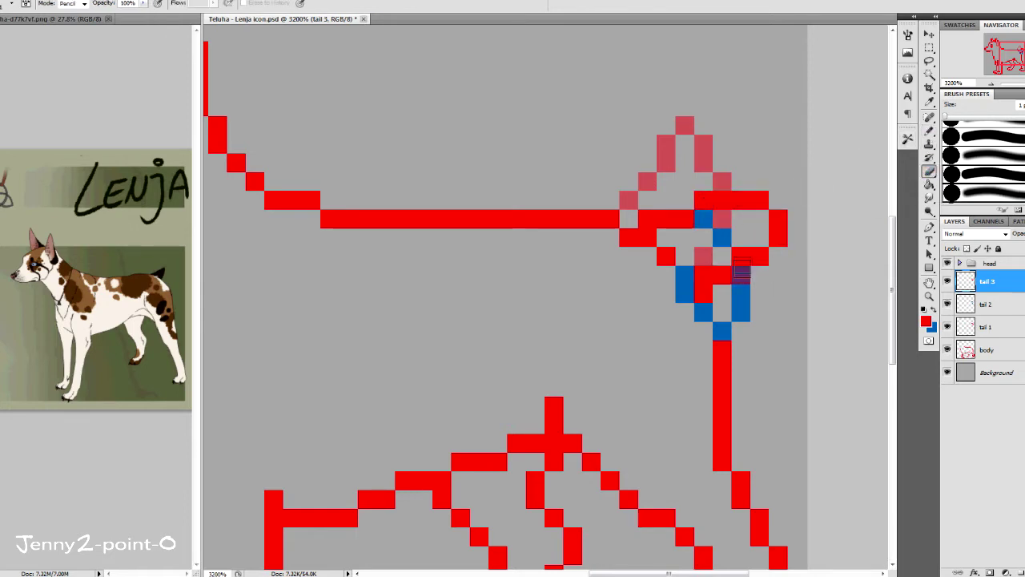
key(ctrl+alt+z)
key(ctrl+alt+z)
key(ctrl+alt+z)
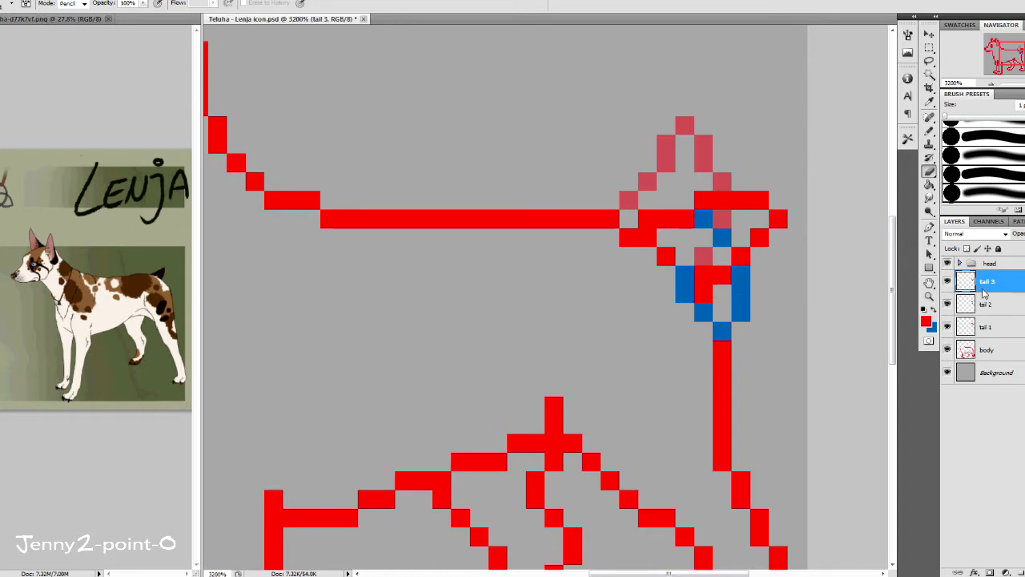
key(ctrl+shift+n)
Name the new layer tail 4 and paint a blue fourth tail pose, hiding earlier frames
text(4)
key(Return)
key(x)
key(b)
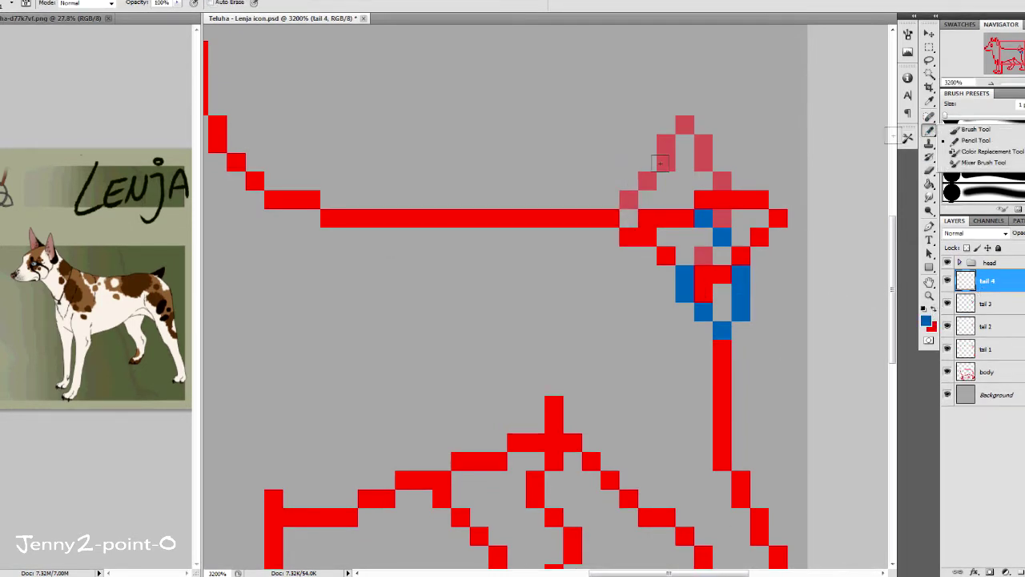
mouse_move(629, 217)
mouse_down()
mouse_move(689, 210)
mouse_move(753, 164)
mouse_move(716, 270)
mouse_move(725, 276)
mouse_up()
key(e)
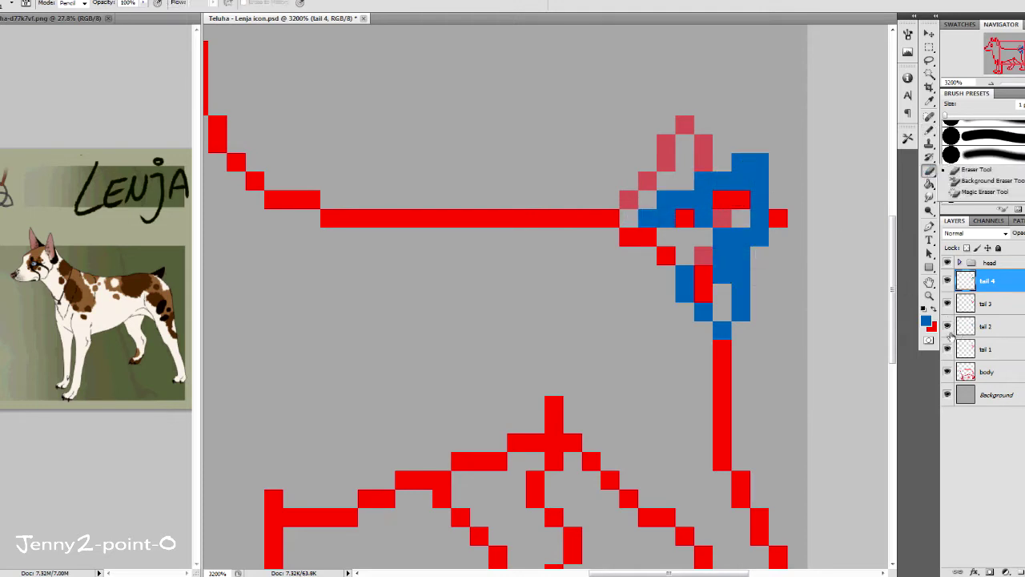
drag(947, 303, 947, 349)
drag(703, 218, 759, 240)
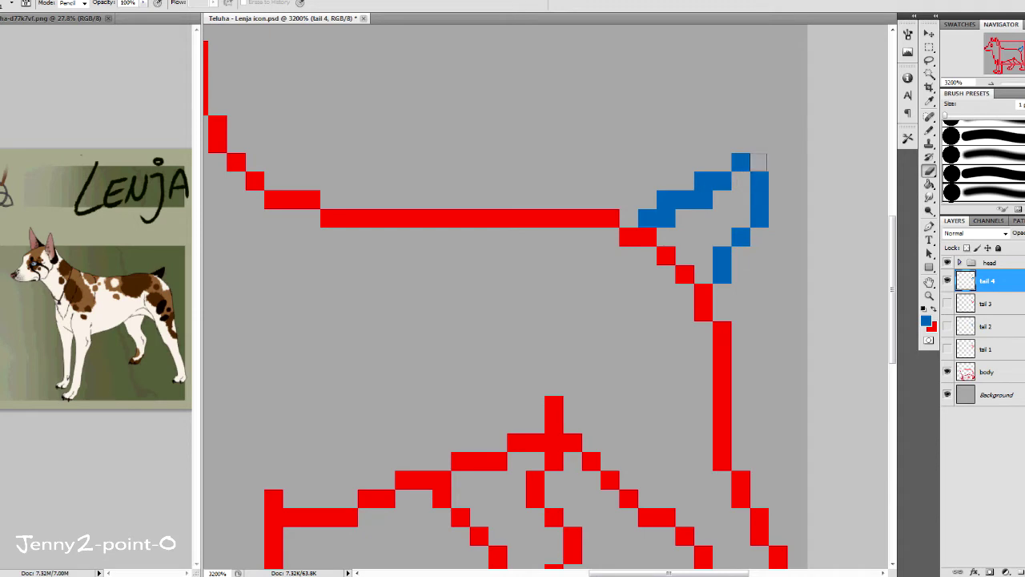
Refine the blue tail 4 outline pixel by pixel, using tail 1 as reference
right_click(929, 130)
click(977, 142)
click(947, 350)
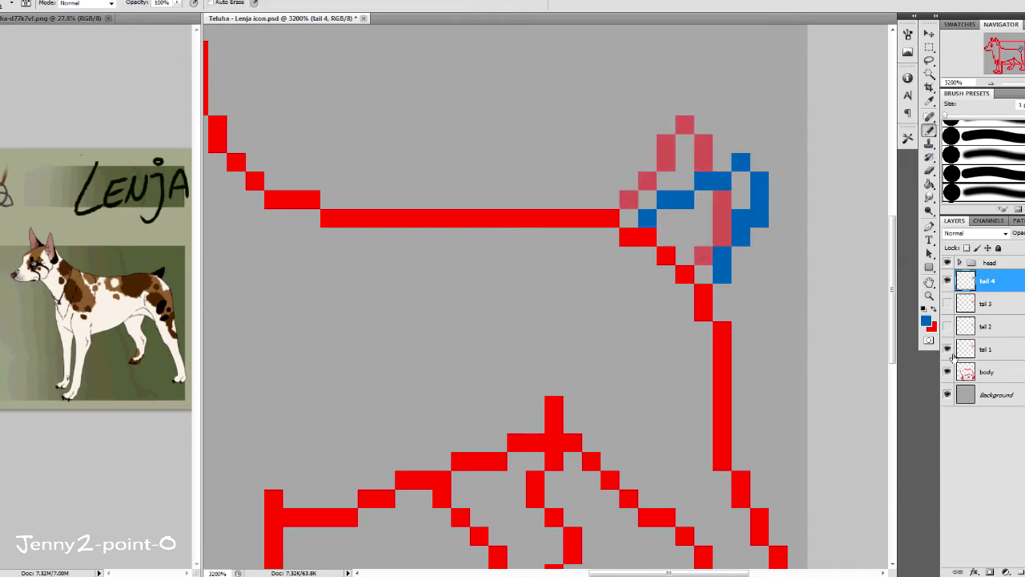
click(703, 255)
click(948, 349)
key(e)
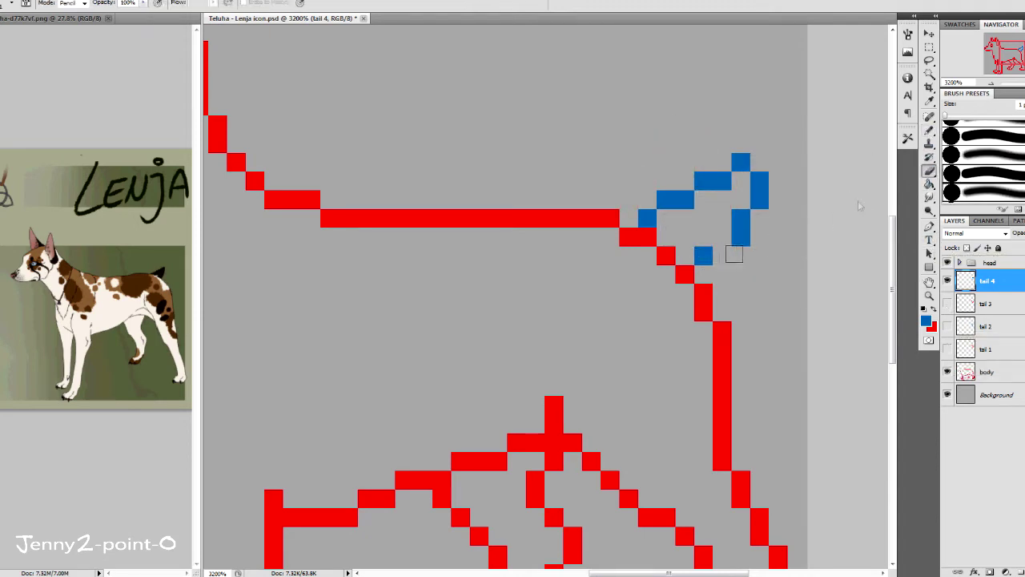
key(b)
click(723, 238)
key(e)
click(741, 237)
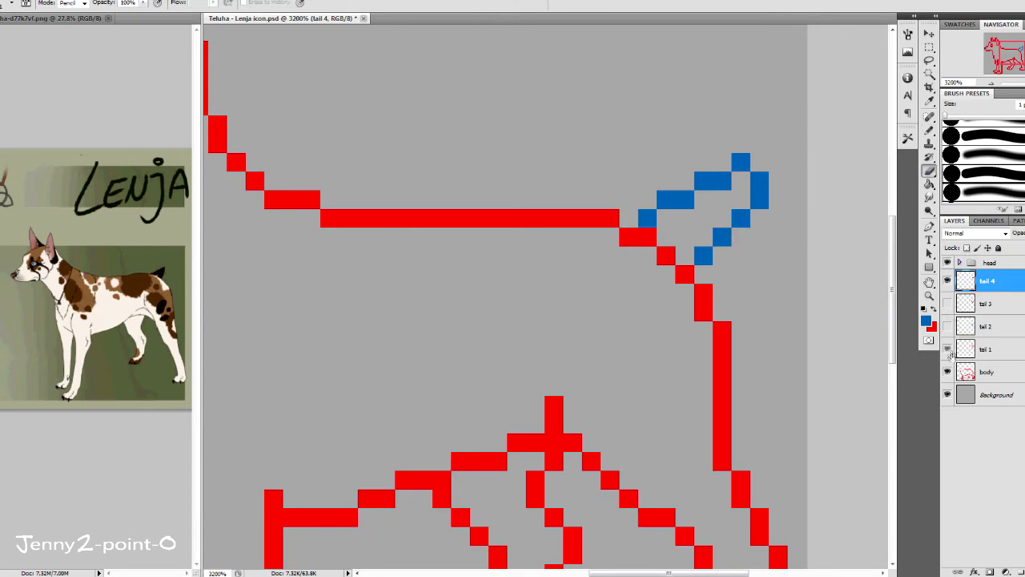
Draw blue pixels along the tail's top curve, then show the first tail frame
right_click(929, 131)
click(973, 137)
drag(639, 198, 676, 183)
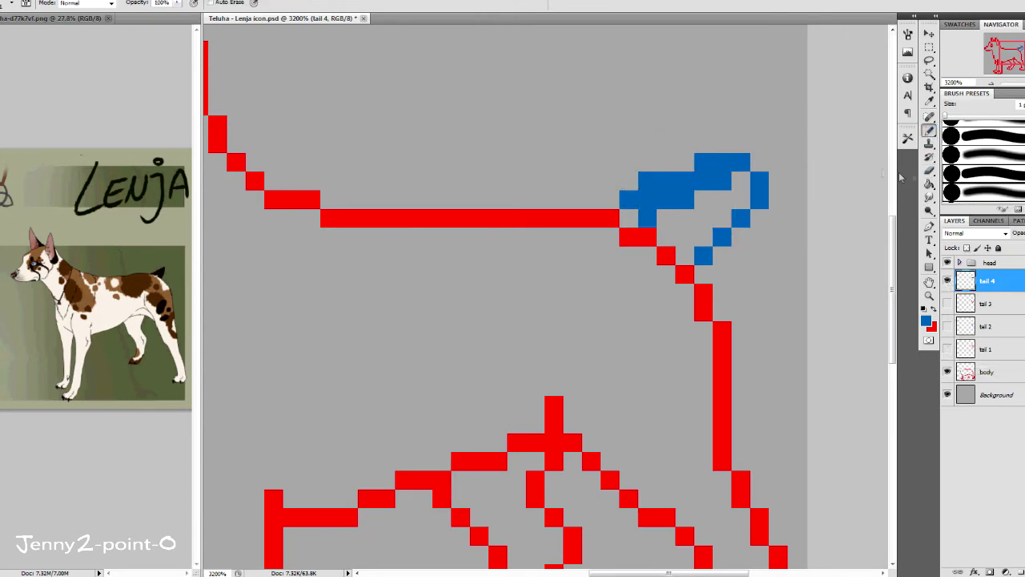
key(e)
click(647, 218)
key(b)
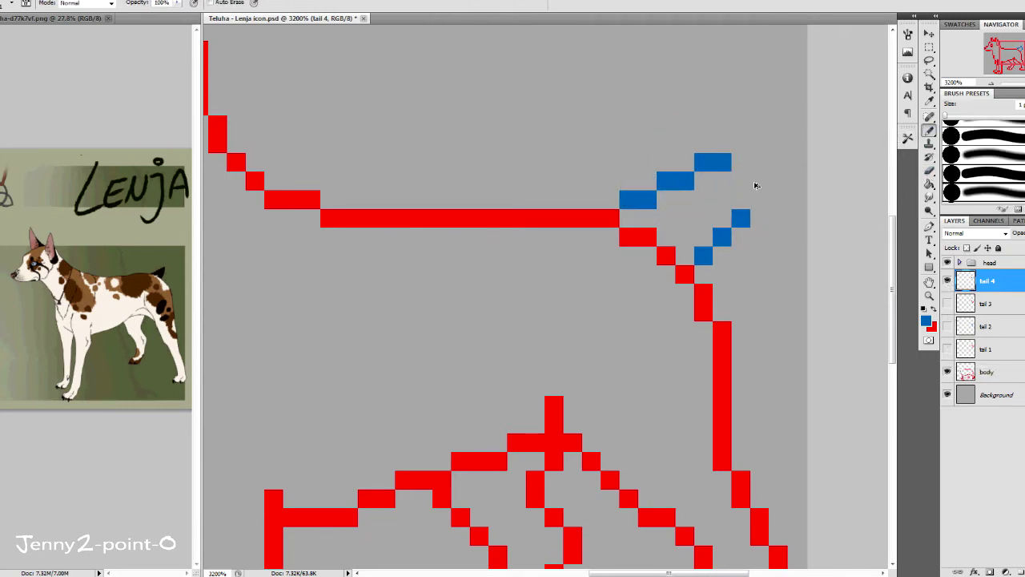
key(e)
click(947, 349)
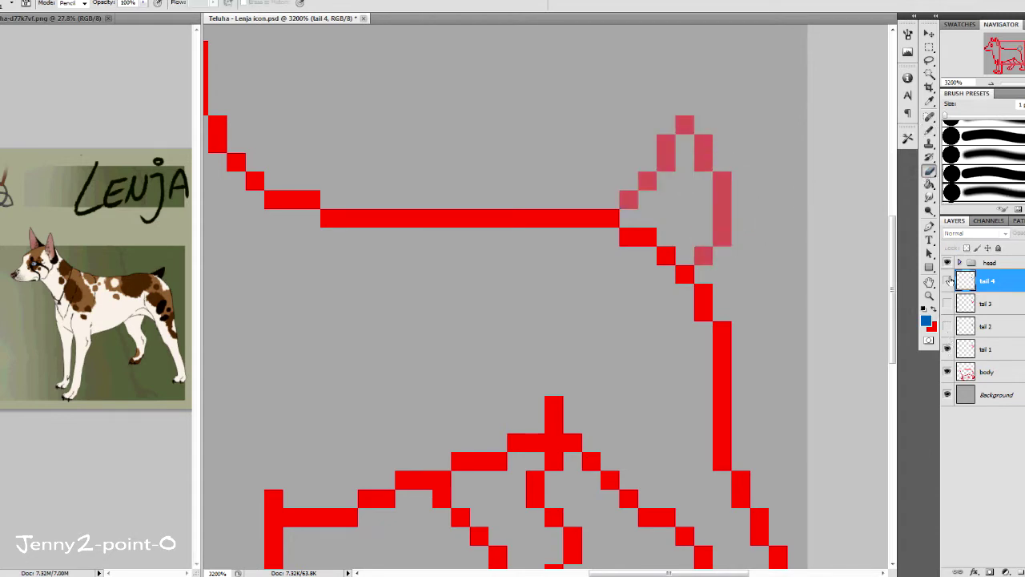
Create a tail 5 layer and draw a red arc over the tail top
key(ctrl+shift+n)
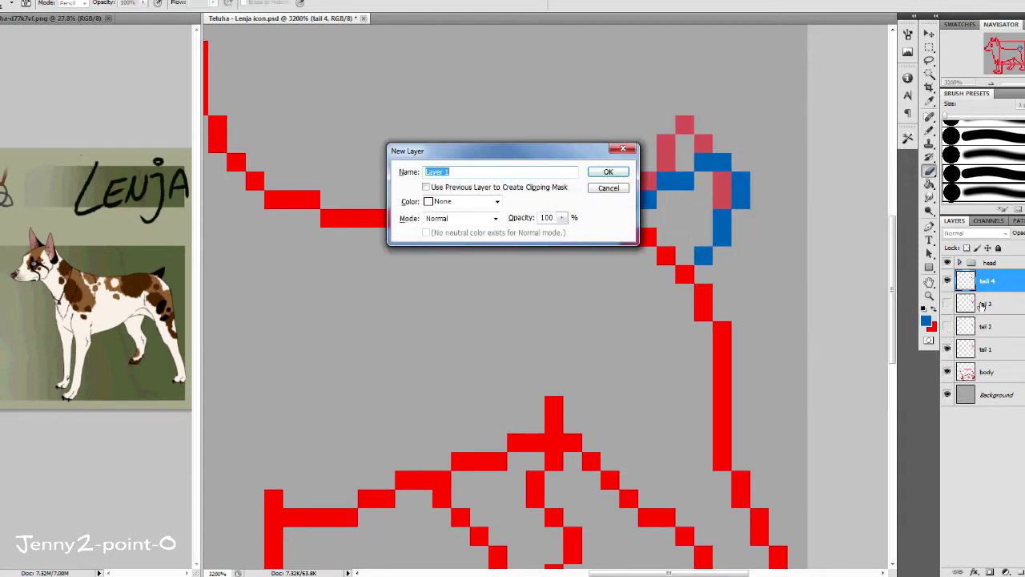
text(tail 5)
key(Return)
key(x)
key(b)
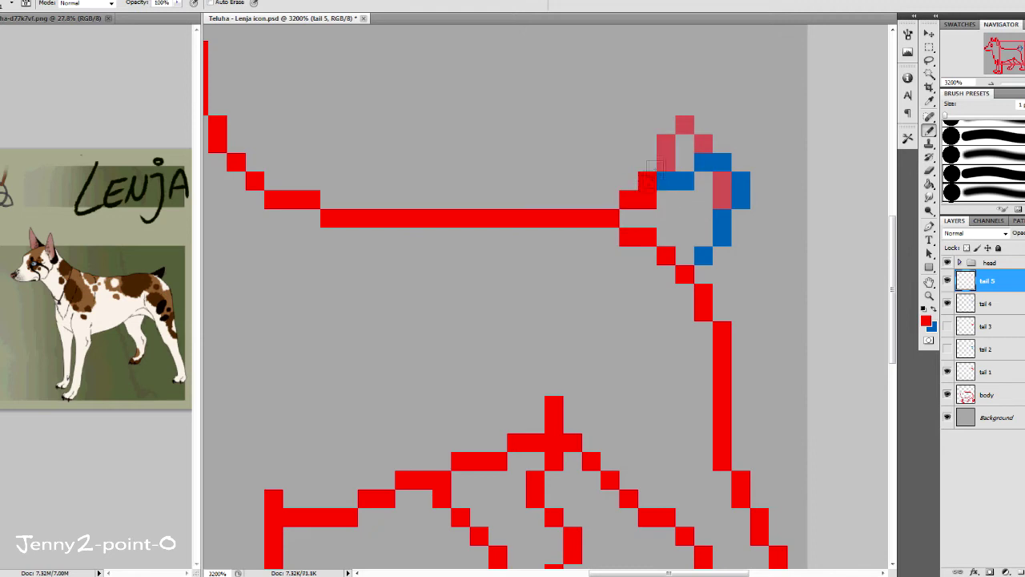
drag(628, 199, 703, 254)
key(e)
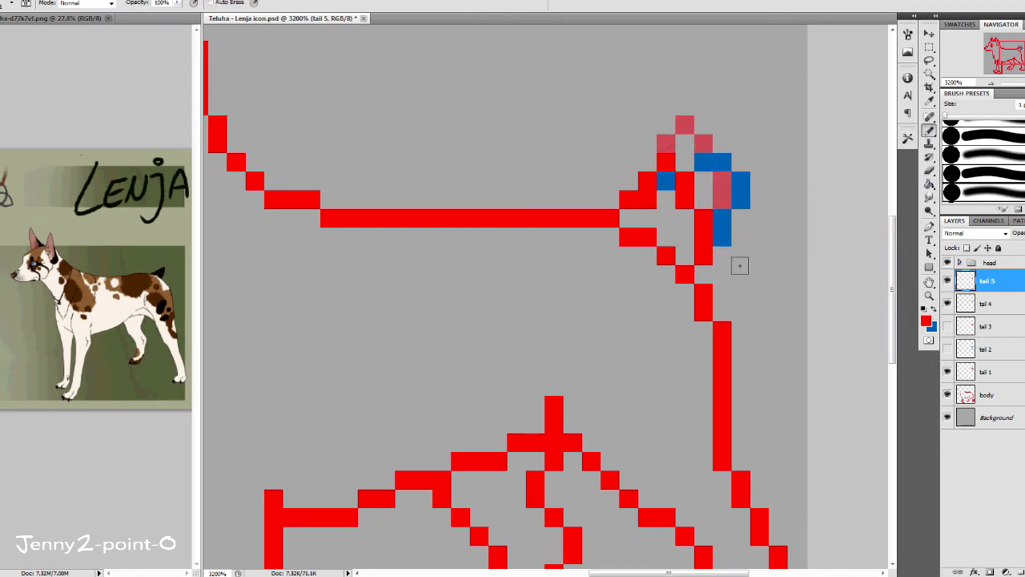
mouse_move(703, 224)
mouse_down()
mouse_move(687, 200)
mouse_move(647, 196)
mouse_up()
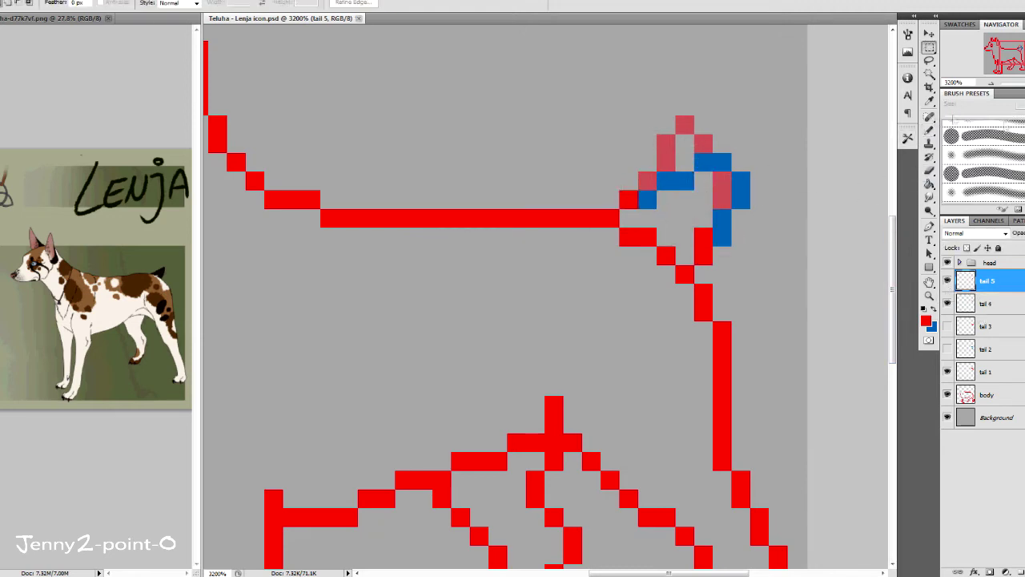
key(b)
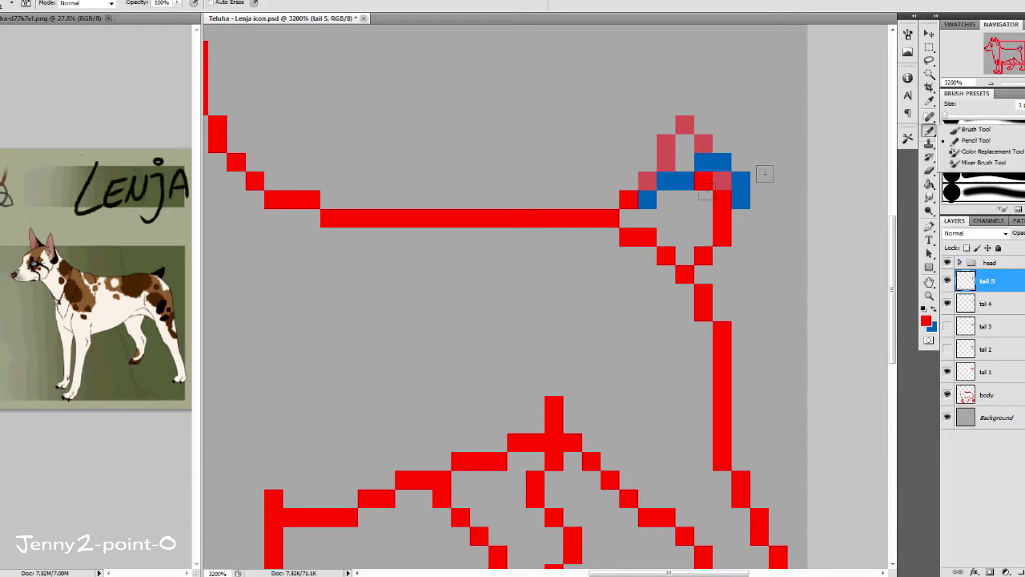
Create a tail 6 layer, hide the blue frame, and draw a vertical blue tail stroke
key(ctrl+shift+n)
text(tail 6)
key(Return)
click(944, 311)
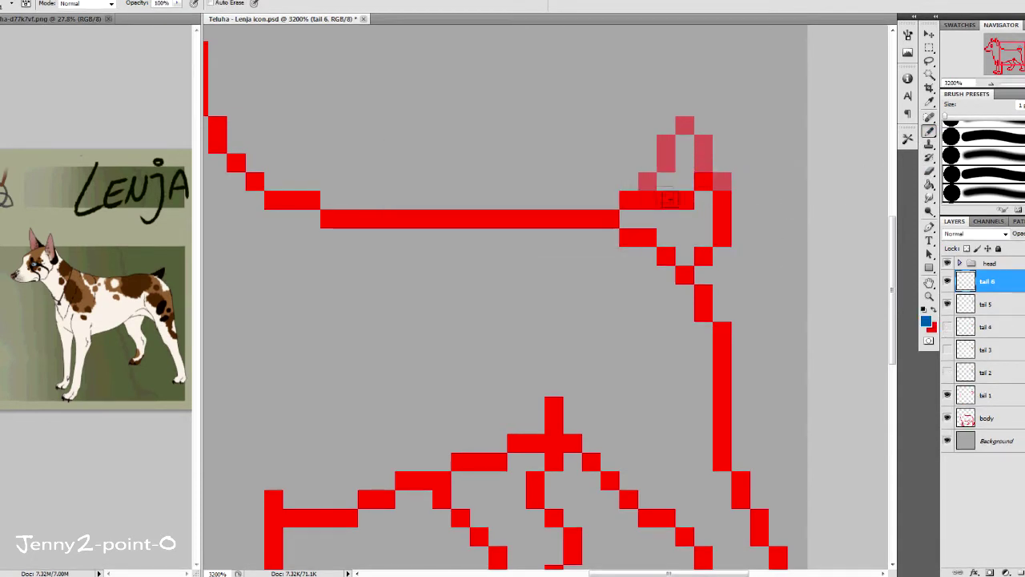
drag(684, 200, 685, 256)
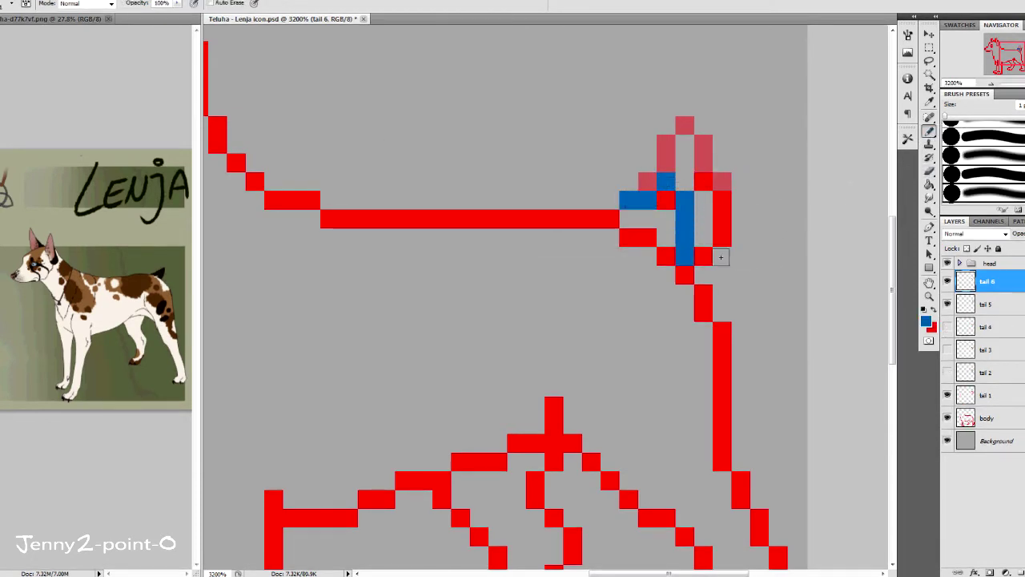
Create a tail 7 layer and hide the tail 5 frame
key(ctrl+shift+n)
text(tail 7)
key(Return)
click(947, 326)
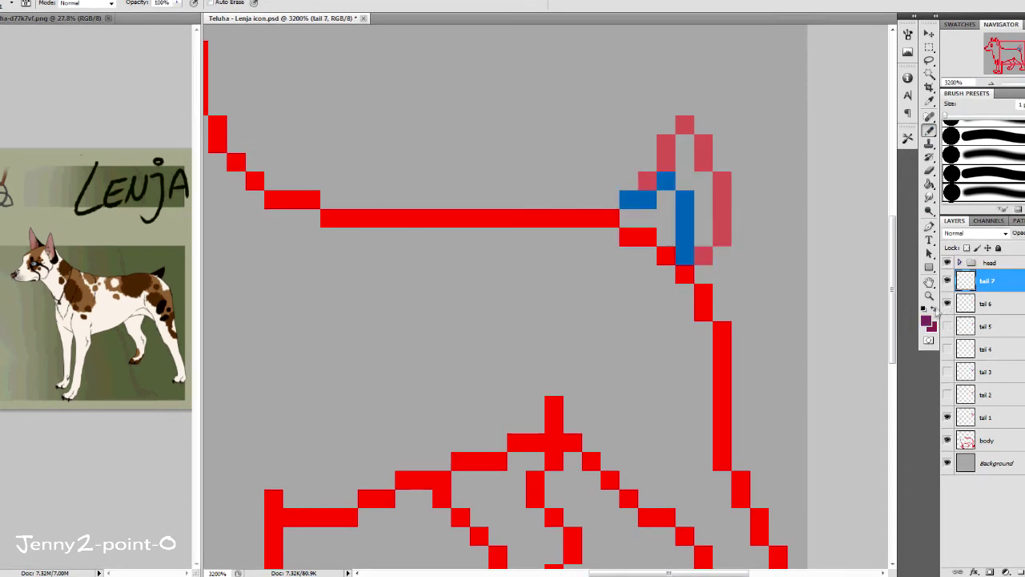
Rename the first tail layer to 'tail natrual' while comparing the tail frames
click(947, 280)
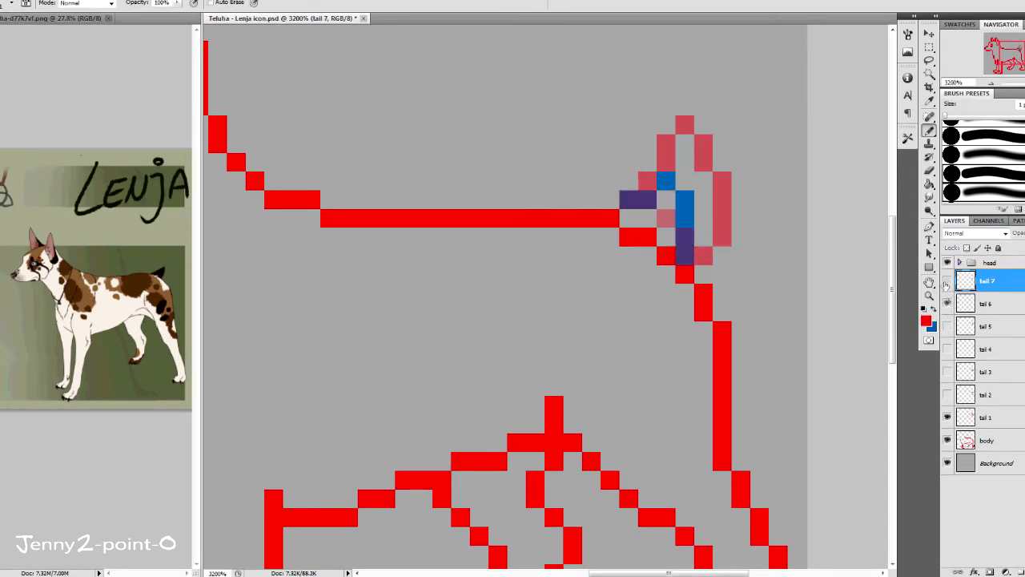
click(947, 303)
double_click(987, 418)
click(948, 417)
click(948, 349)
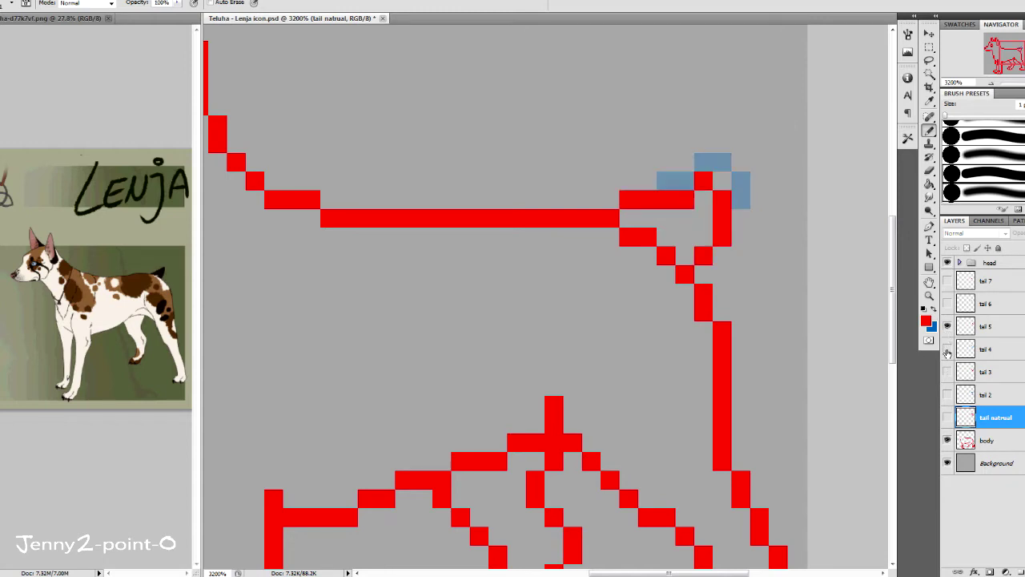
click(948, 303)
double_click(929, 296)
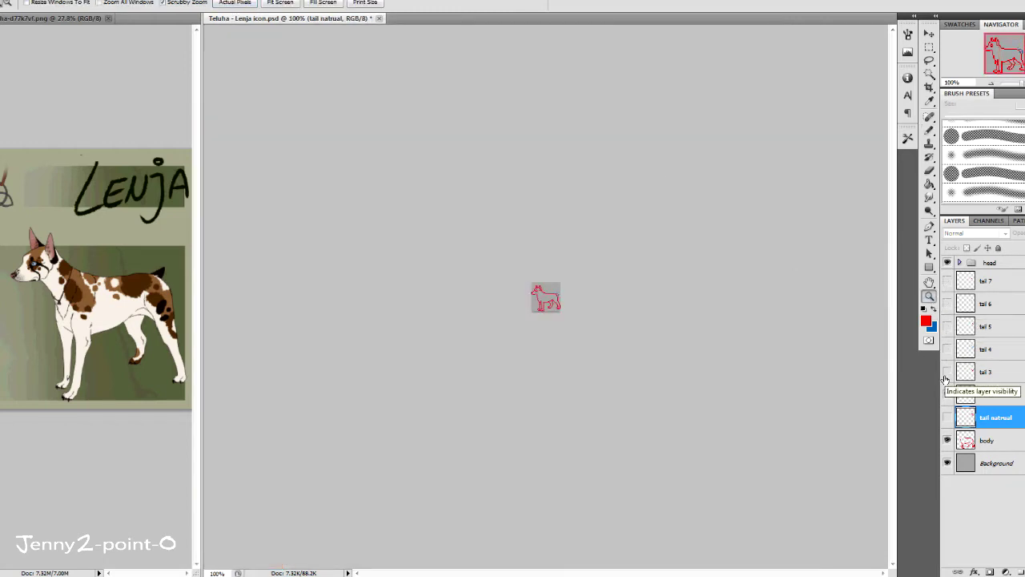
key(ctrl+0)
Move tail 4 below tail 3 in the layer stack and make it active
click(947, 371)
click(947, 349)
drag(985, 349, 986, 382)
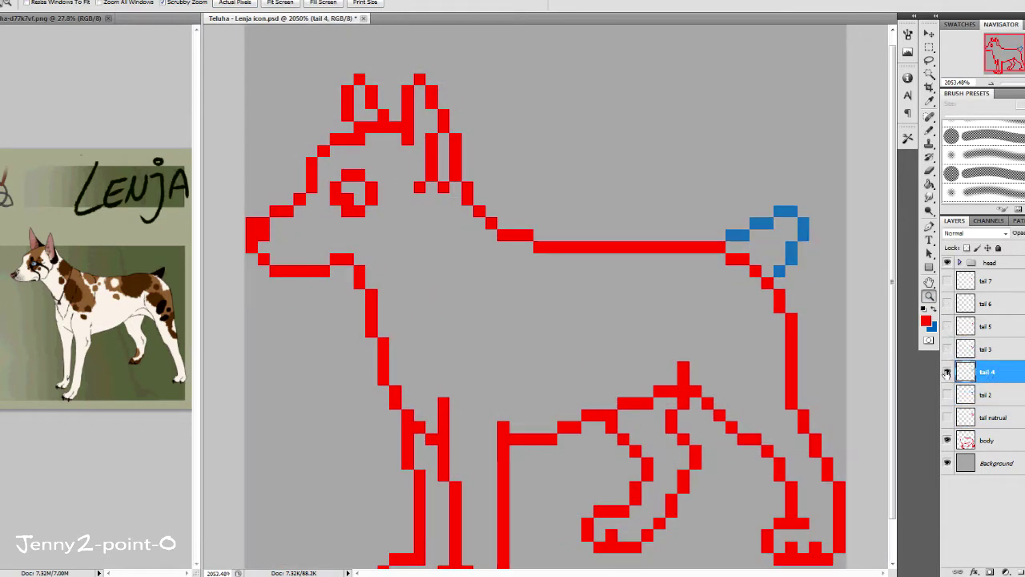
click(929, 47)
Zoom in on the tail and compare tail 4 against tail 3 and the natural tail
key(x)
key(b)
key(ctrl+plus)
click(948, 349)
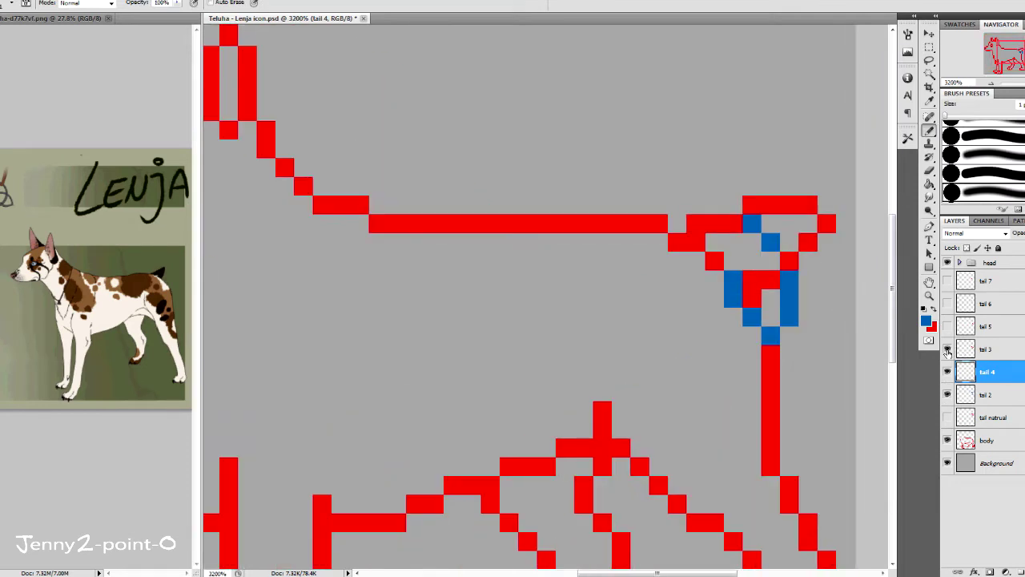
click(948, 394)
click(948, 350)
click(947, 417)
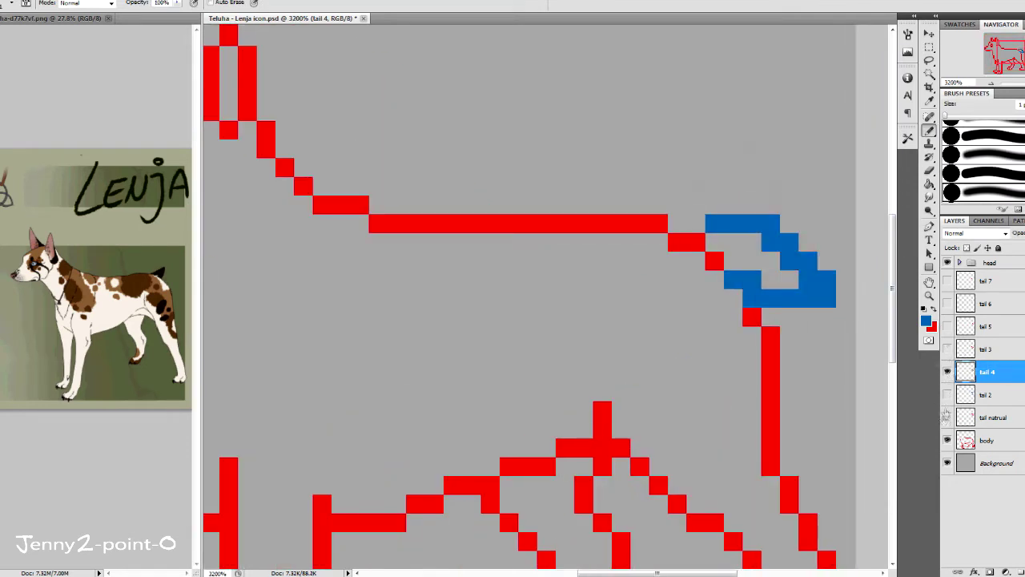
Reshape tail 4's blue outline by erasing two pixels and adding two at the tip
key(e)
click(783, 268)
click(827, 298)
key(n)
click(770, 241)
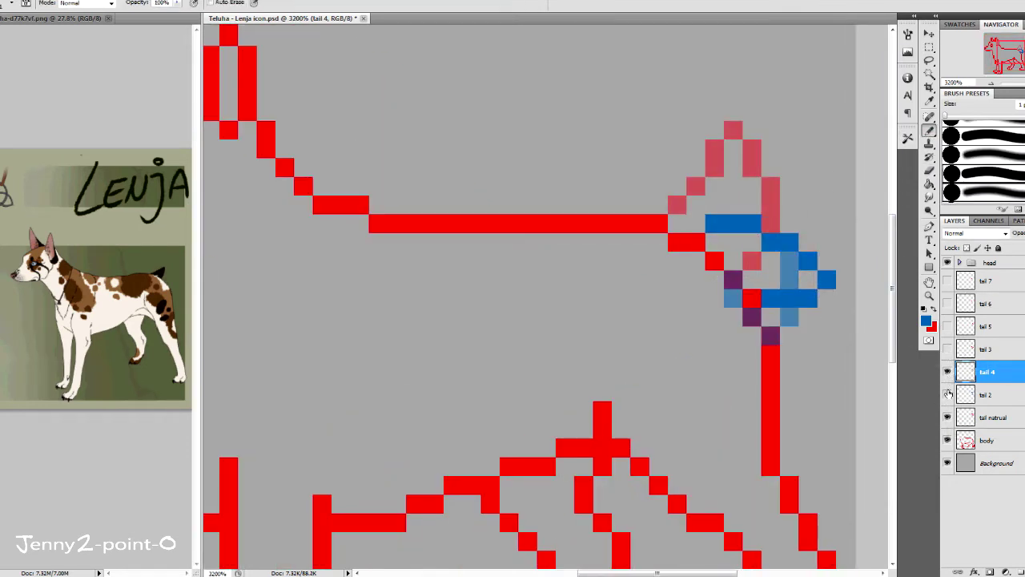
click(783, 242)
click(948, 349)
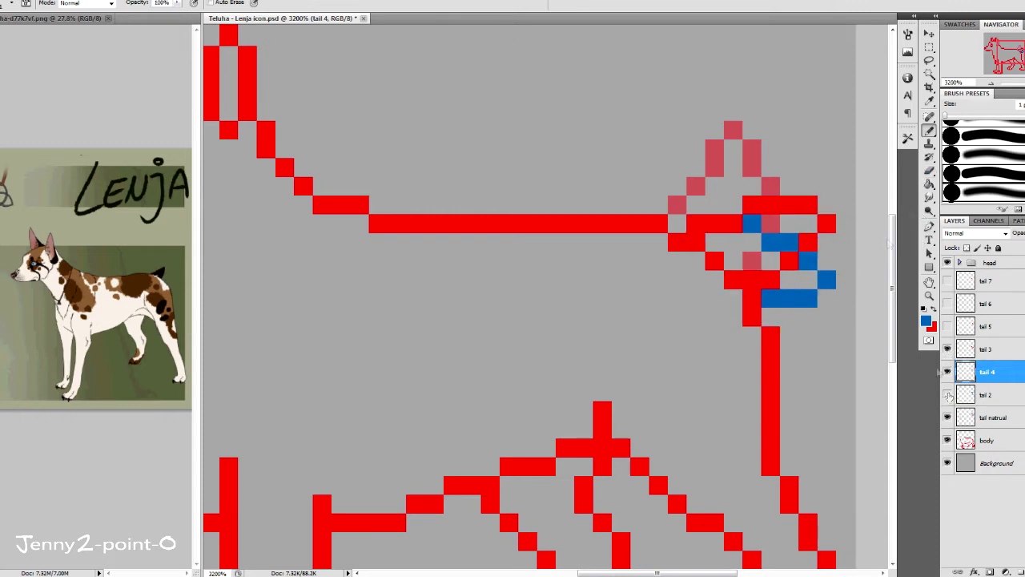
key(m)
key(ctrl+0)
Group all the tail layers into a group named 'tail'
shift+click(993, 281)
key(ctrl+g)
text(tail)
key(Return)
click(990, 262)
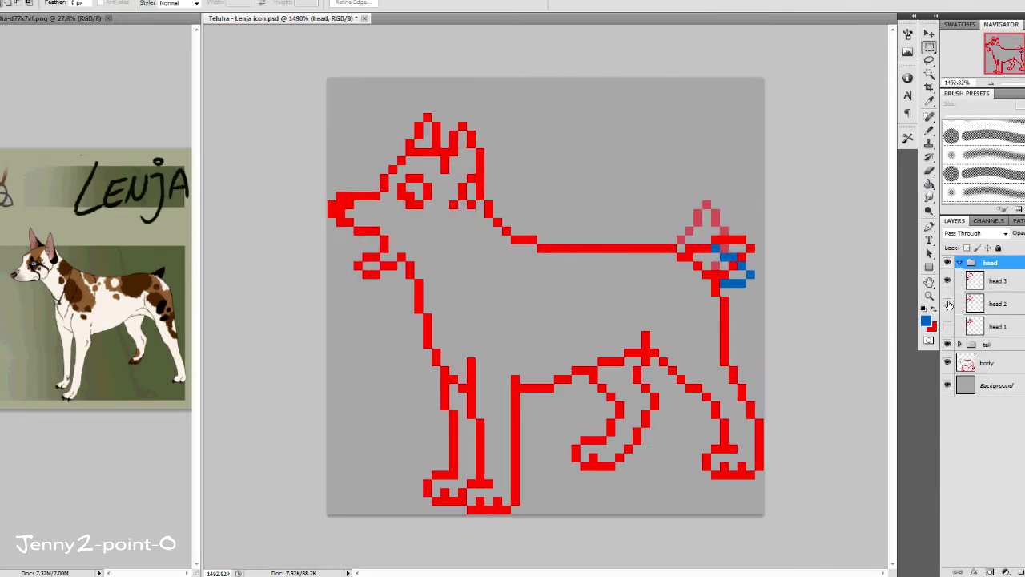
Expand the head group, hide head 1 and head 2, and make head 3 active
click(947, 280)
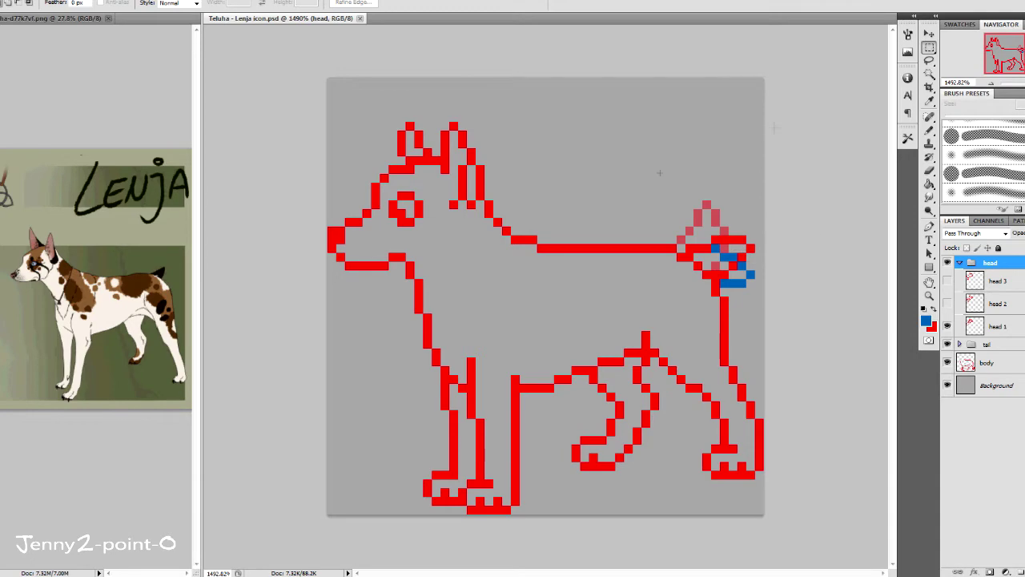
click(948, 280)
click(993, 325)
click(947, 325)
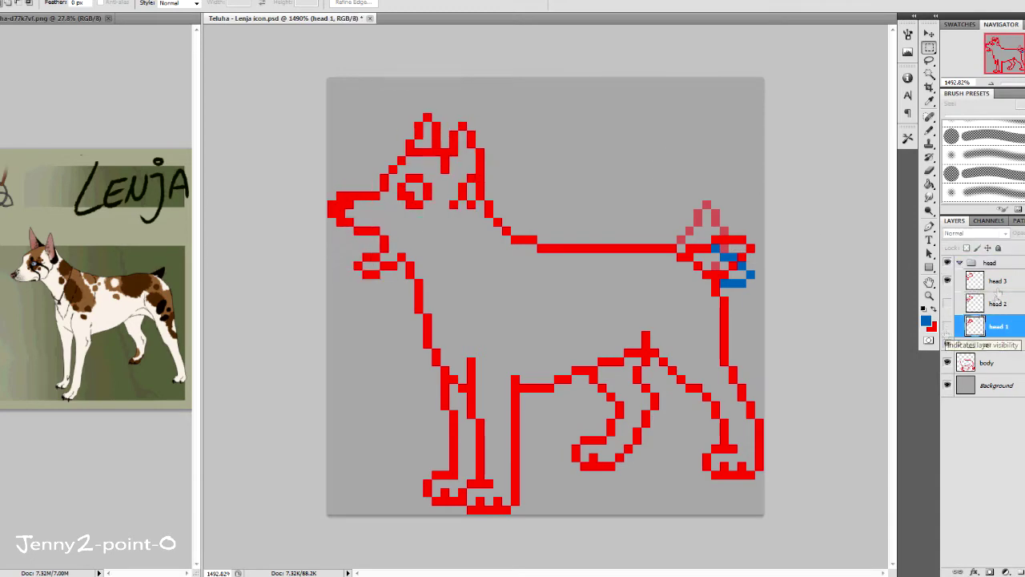
click(993, 280)
key(ctrl+plus)
drag(354, 40, 531, 240)
key(b)
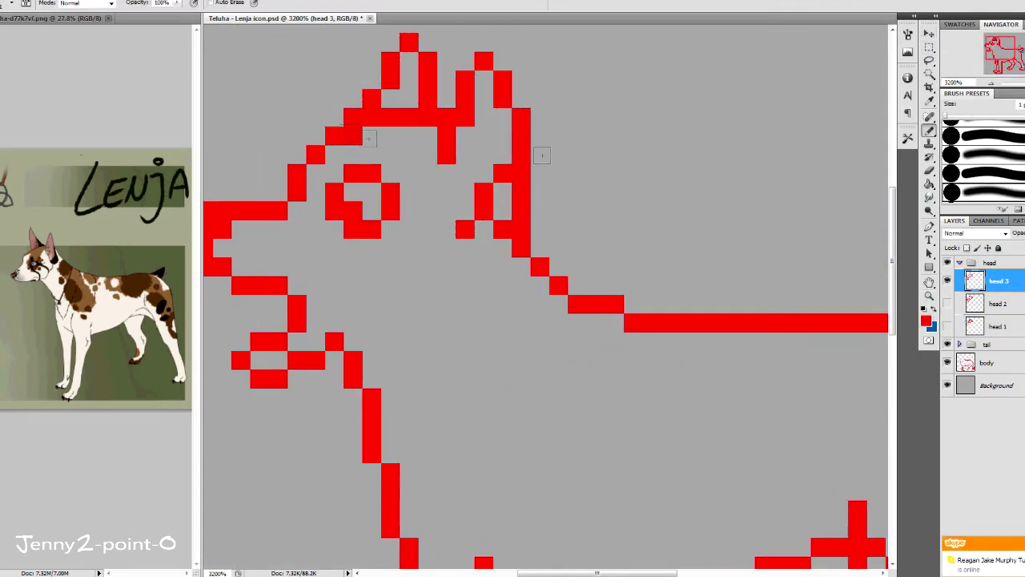
key(ctrl+0)
Show head 1 instead of head 3 and collapse the head group
click(947, 326)
click(947, 280)
key(m)
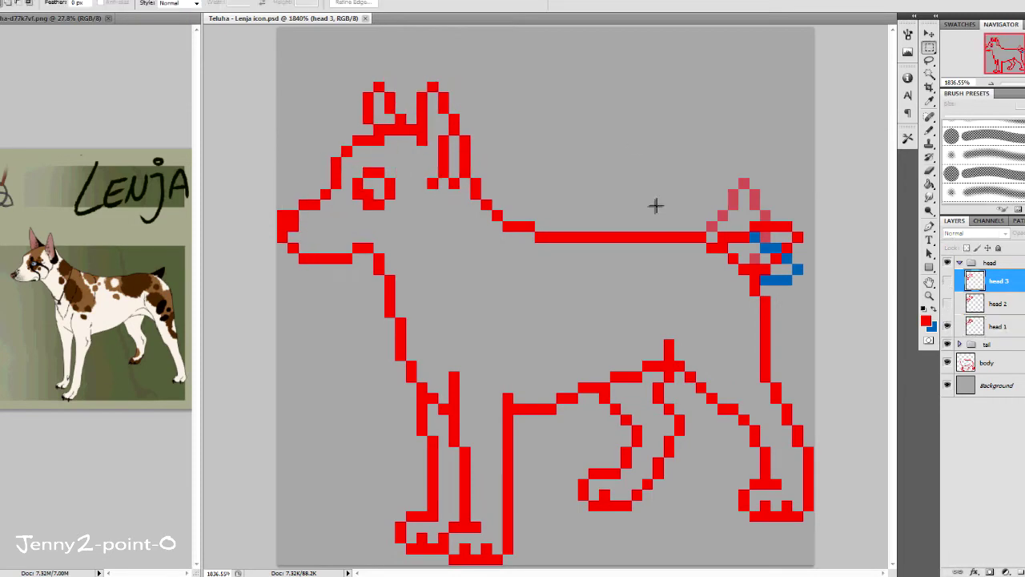
click(960, 262)
Add a 'necklace' layer with a brown collar and a grey tag at the chest
key(ctrl+shift+n)
text(necklace)
key(Return)
key(b)
key(ctrl+plus)
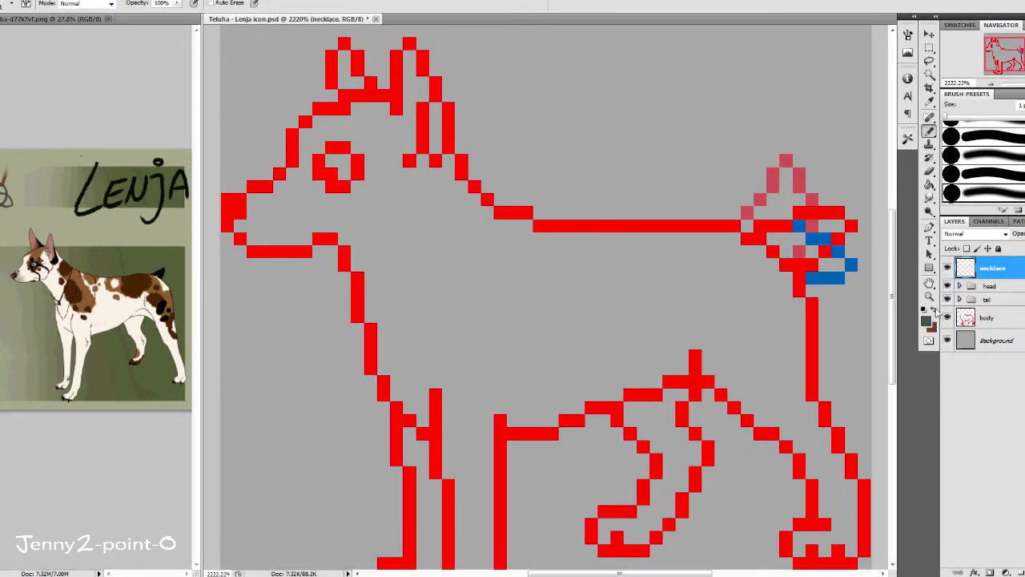
drag(484, 146, 344, 300)
key(e)
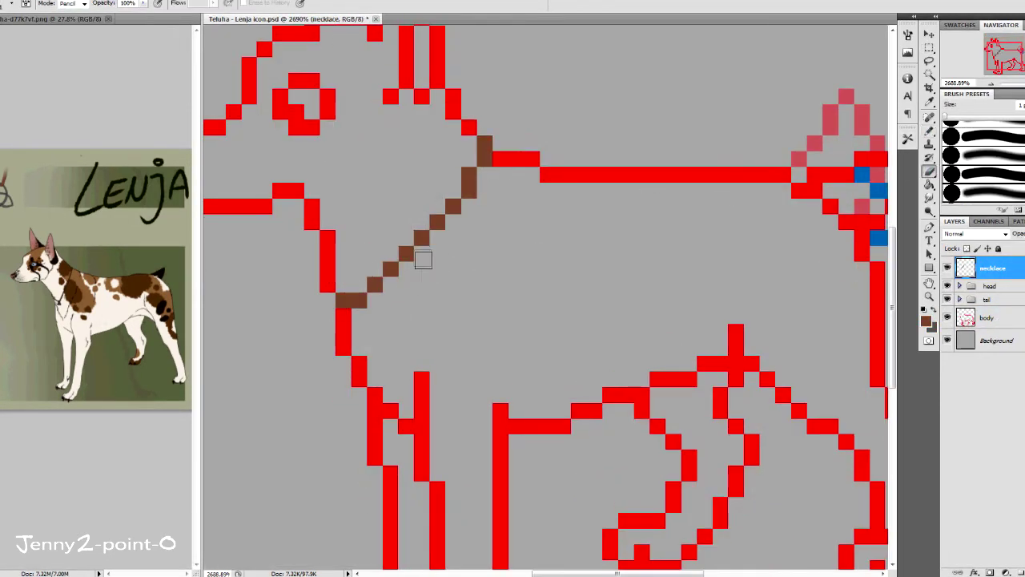
key(b)
alt+click(336, 334)
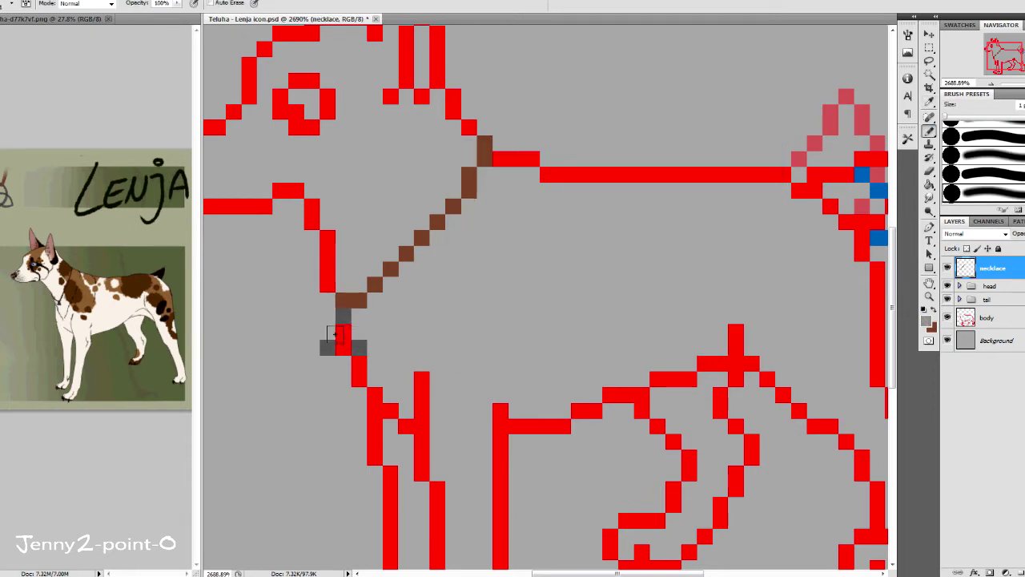
key(m)
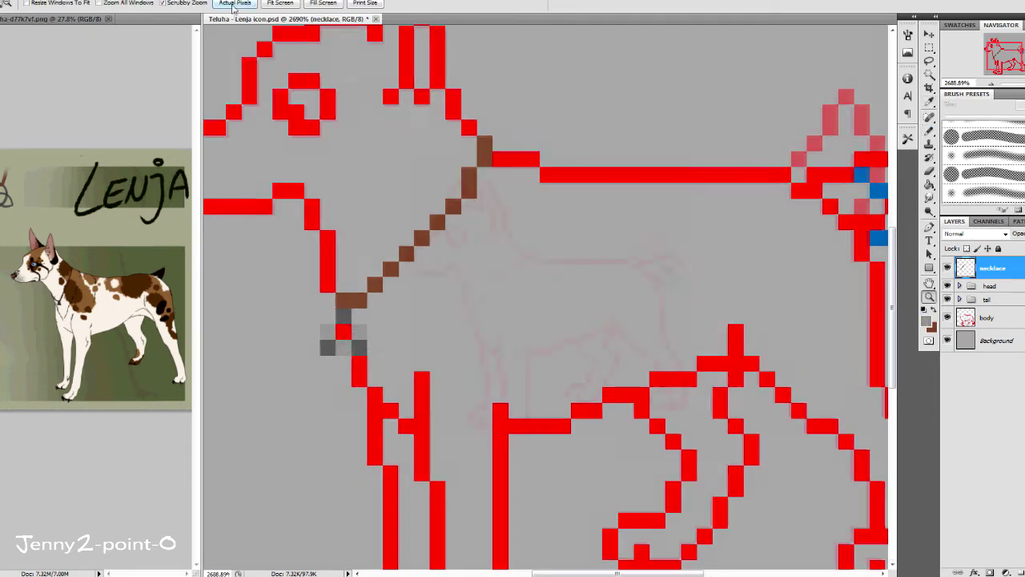
key(ctrl+0)
Make the body layer active and adjust brush size while zooming around the dog
click(987, 318)
key(e)
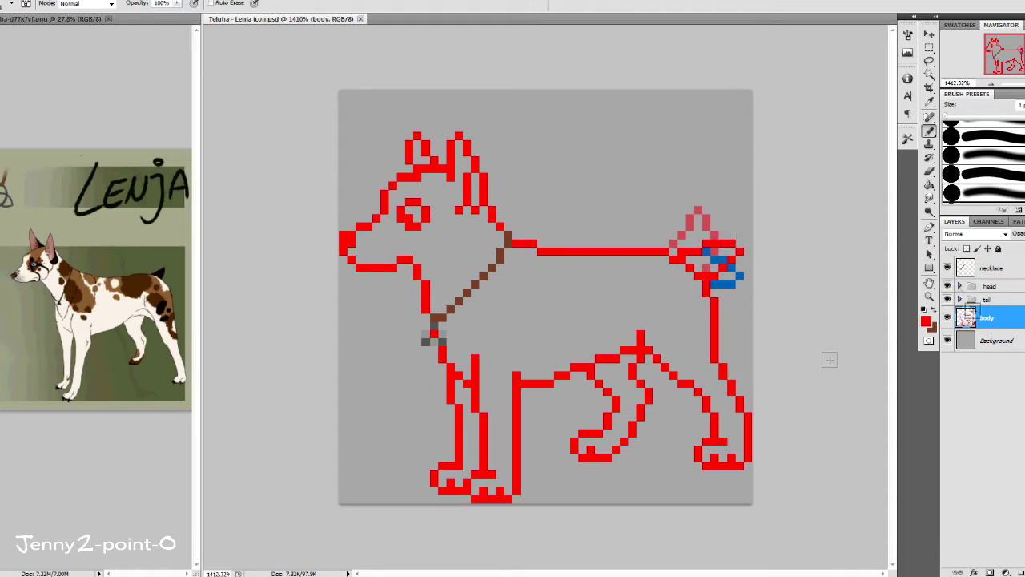
scroll(661, 171, up, 2)
key(alt+bracketright)
key(alt+bracketright)
key(alt+bracketright)
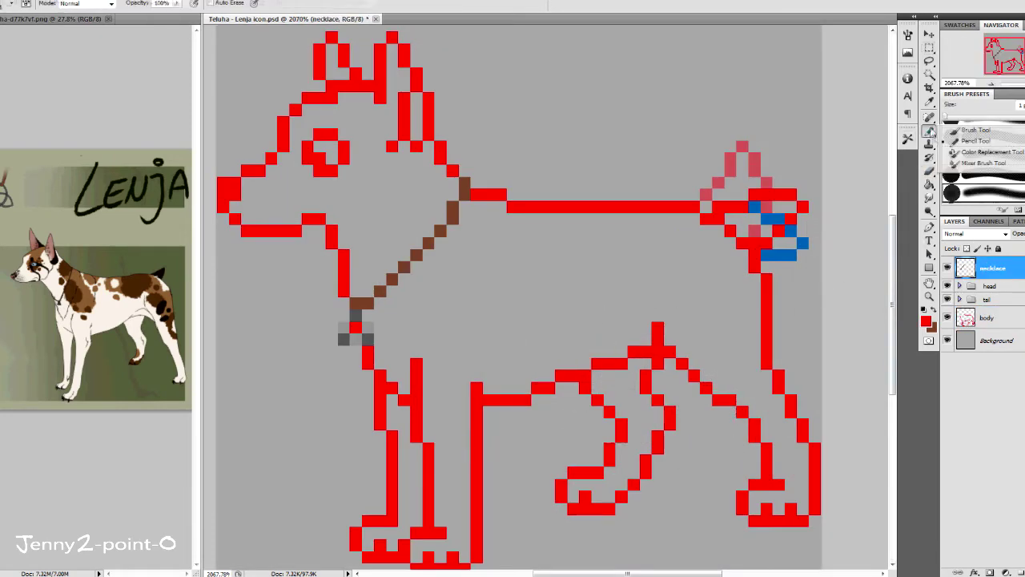
key(alt+bracketleft)
key(alt+bracketleft)
key(alt+bracketleft)
key(b)
scroll(645, 406, down, 3)
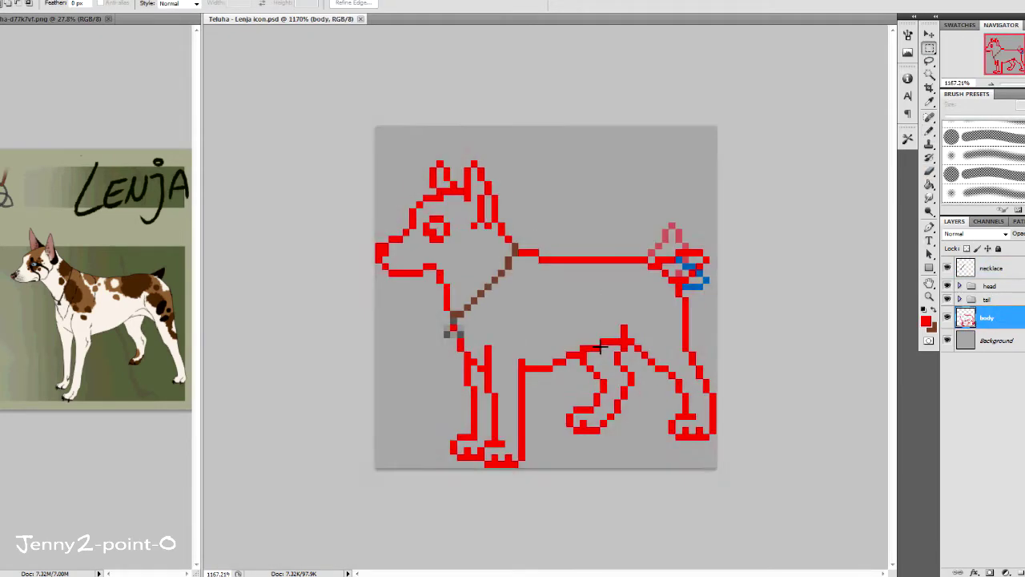
scroll(513, 456, up, 1)
scroll(513, 457, up, 2)
key(m)
scroll(570, 188, down, 1)
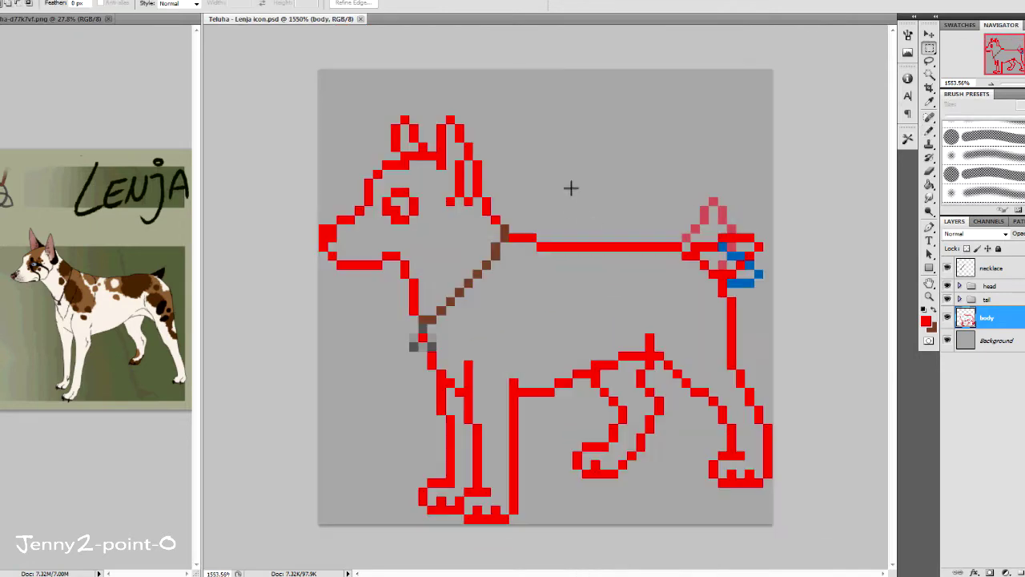
key(alt+bracketright)
key(alt+bracketright)
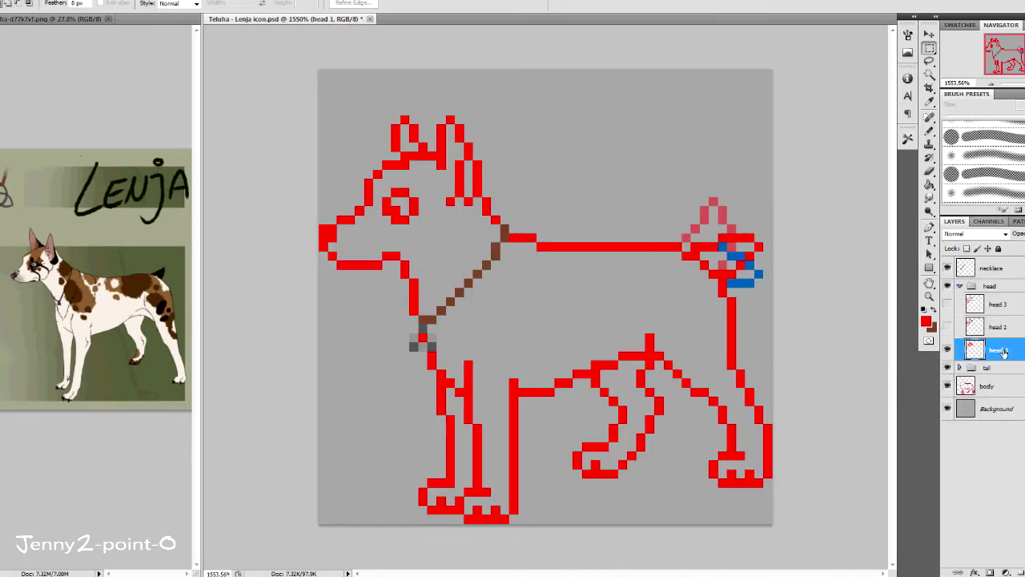
Create a layer 'eye 1' and select a box around the dog's eye
key(ctrl+shift+n)
text(eye 1)
key(Return)
drag(427, 233, 383, 190)
click(1017, 270)
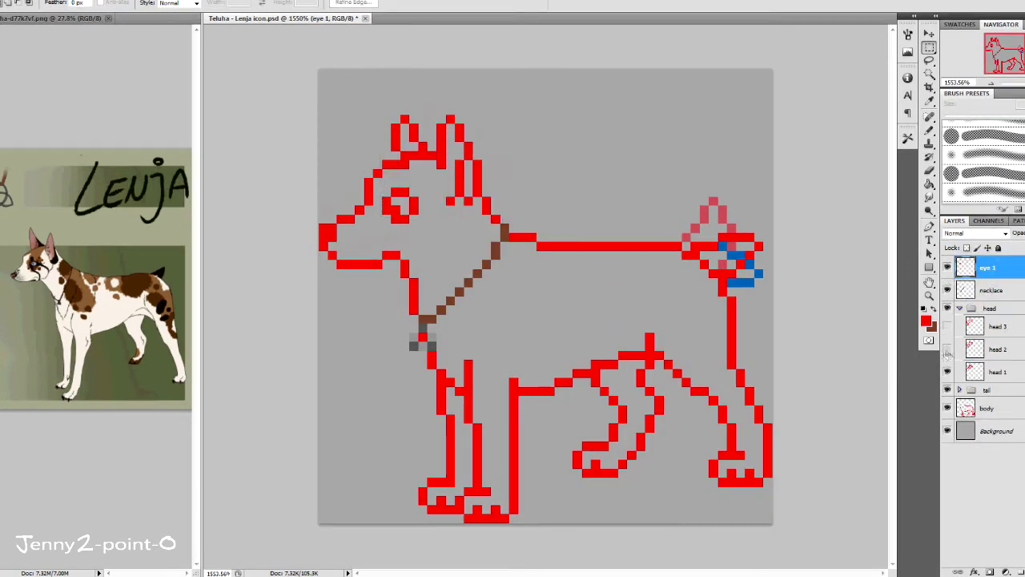
click(997, 372)
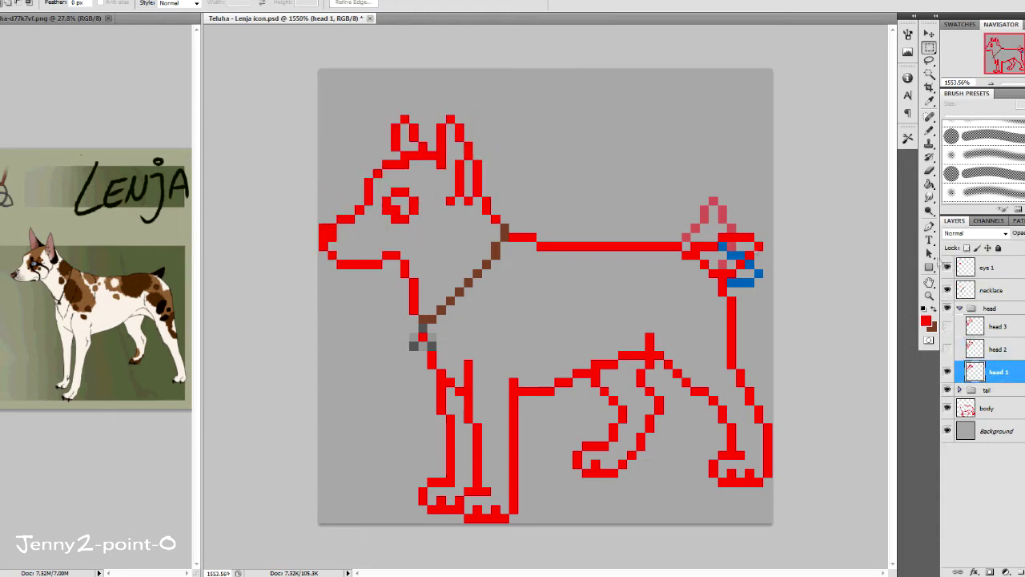
Duplicate the eye layer twice as 'eye 2' and 'eye 3'
click(993, 268)
text(eye 2)
key(Return)
key(e)
click(412, 200)
right_click(990, 267)
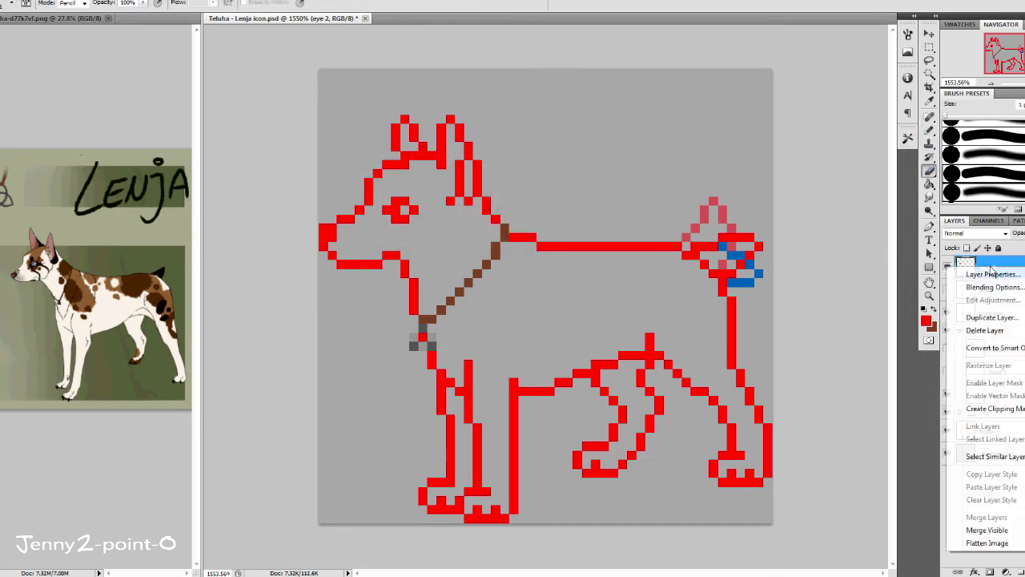
click(992, 317)
text(eye 3)
key(Return)
Reset colours to black and white and review the eye and head frames
key(m)
click(948, 312)
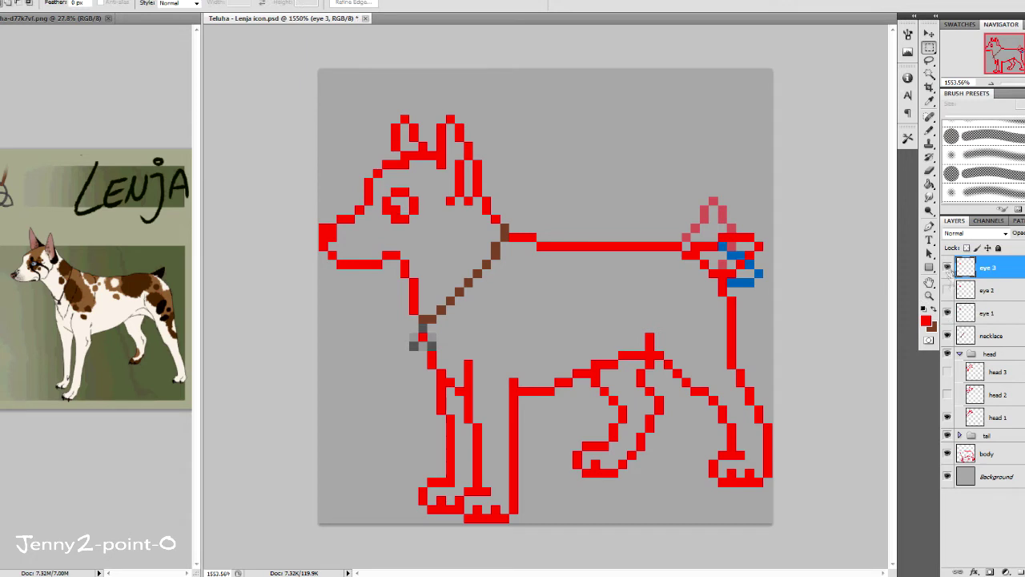
key(d)
key(b)
click(986, 313)
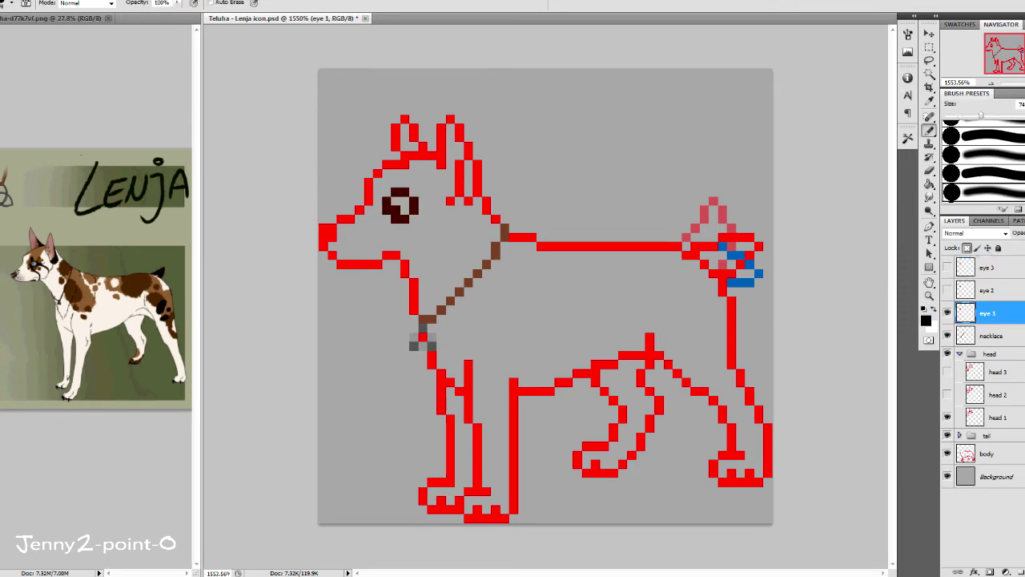
click(997, 417)
click(997, 394)
click(947, 416)
Group the three eye frames into a group named 'eye'
click(986, 267)
shift+click(987, 312)
key(ctrl+g)
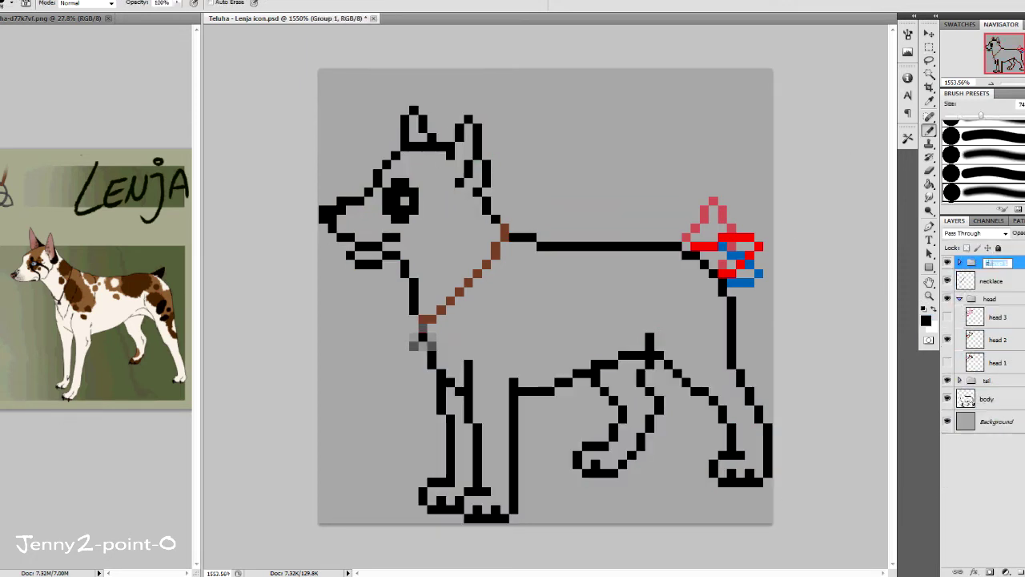
click(947, 372)
click(959, 353)
click(947, 298)
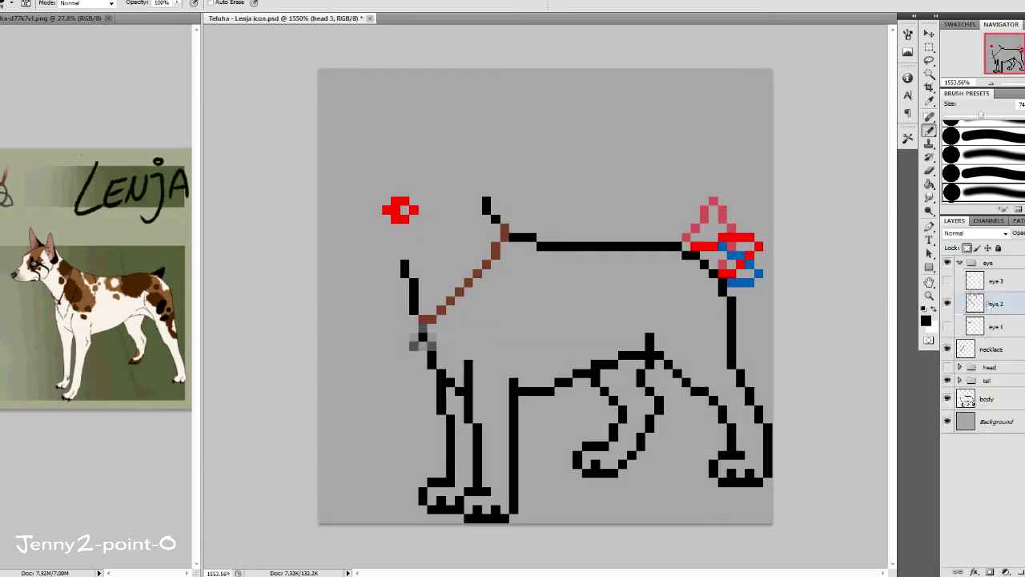
key(x)
Show head 3 instead of head 1 and add a new layer beneath the body
click(964, 265)
click(947, 297)
click(960, 298)
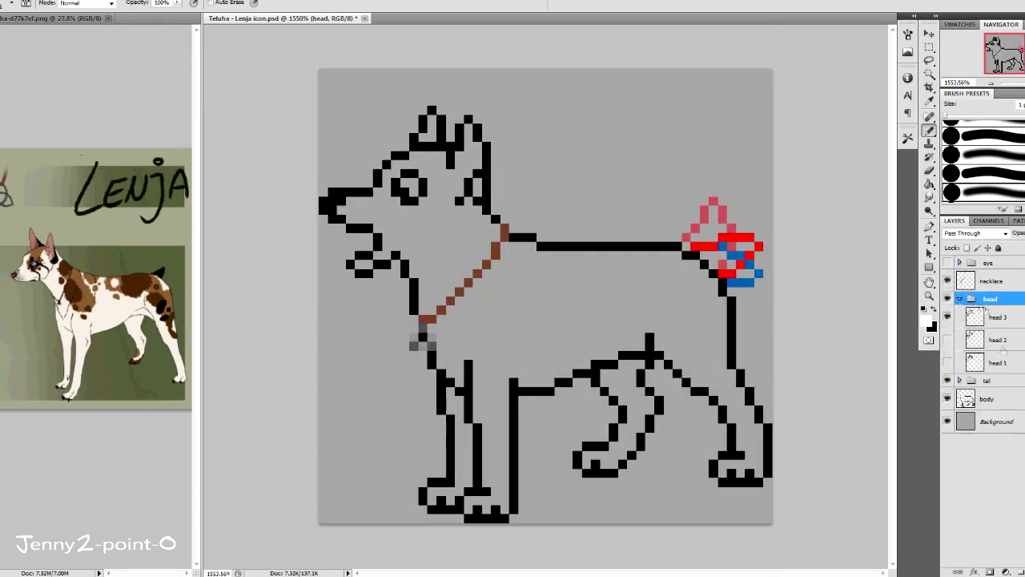
click(947, 262)
click(997, 317)
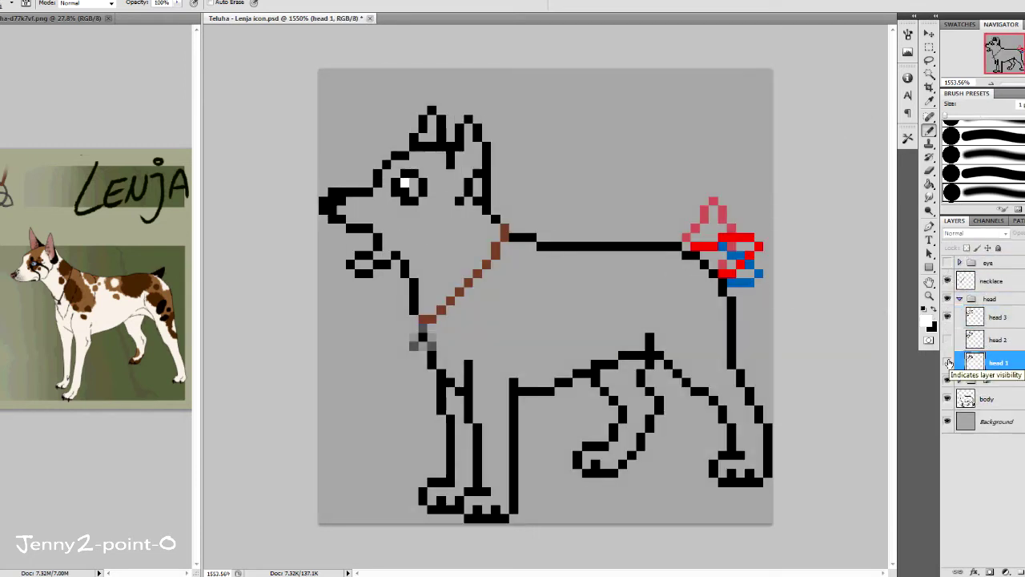
click(993, 398)
key(ctrl+shift+n)
Name the new layer 'colour' and paint cream over most of the canvas
key(Return)
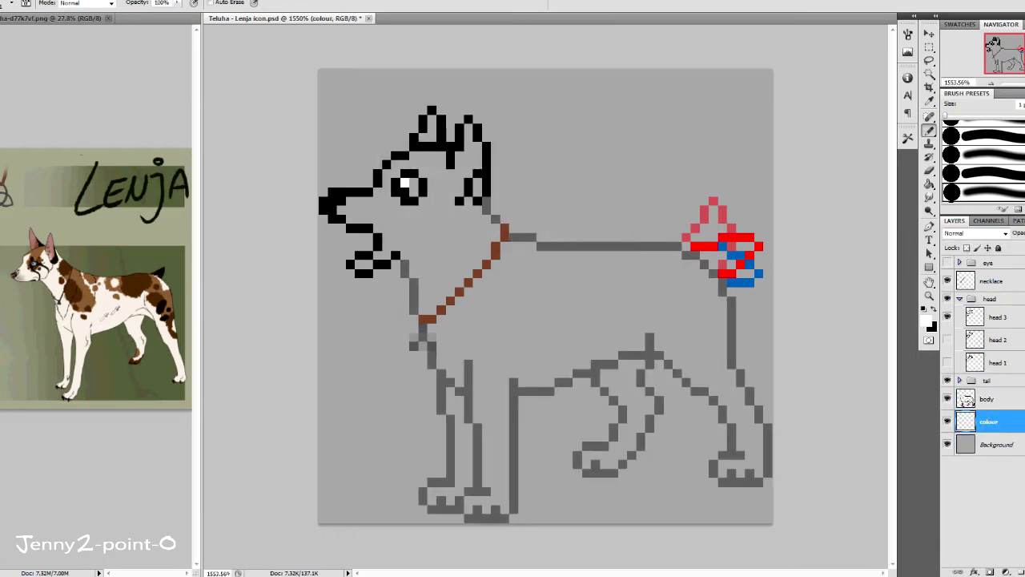
drag(513, 265, 448, 240)
click(959, 298)
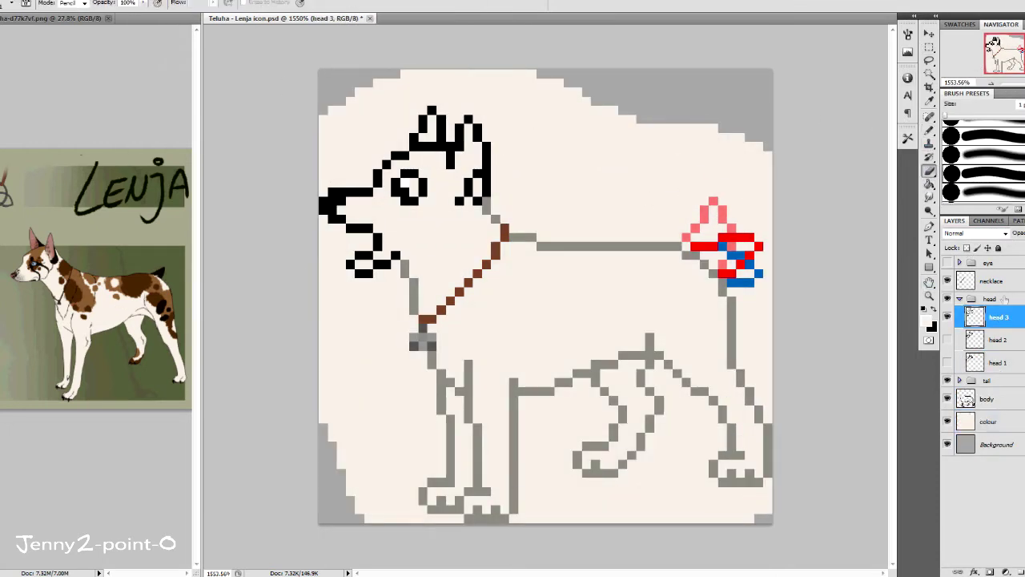
click(946, 298)
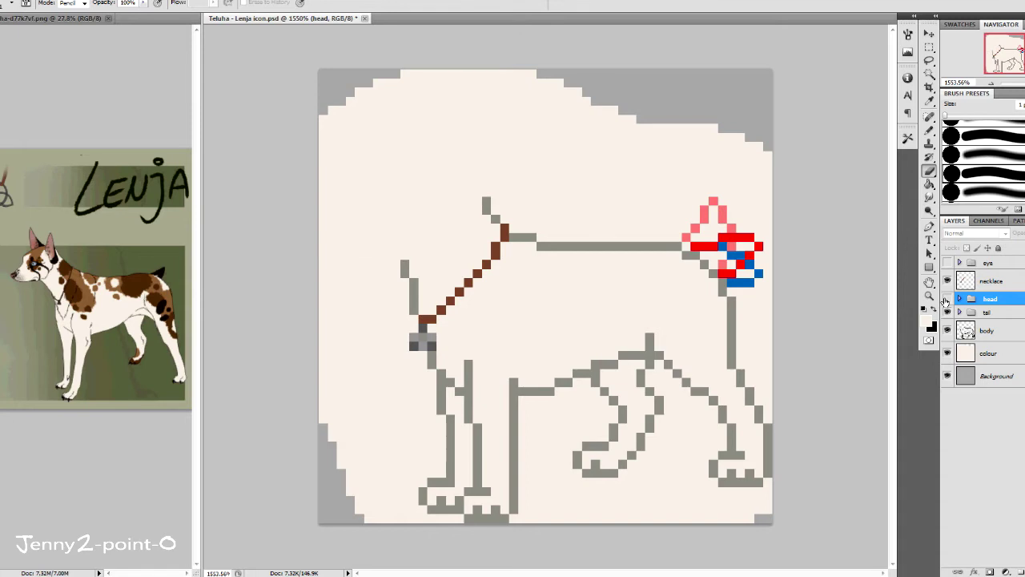
click(989, 352)
scroll(647, 281, up, 1)
scroll(775, 357, down, 2)
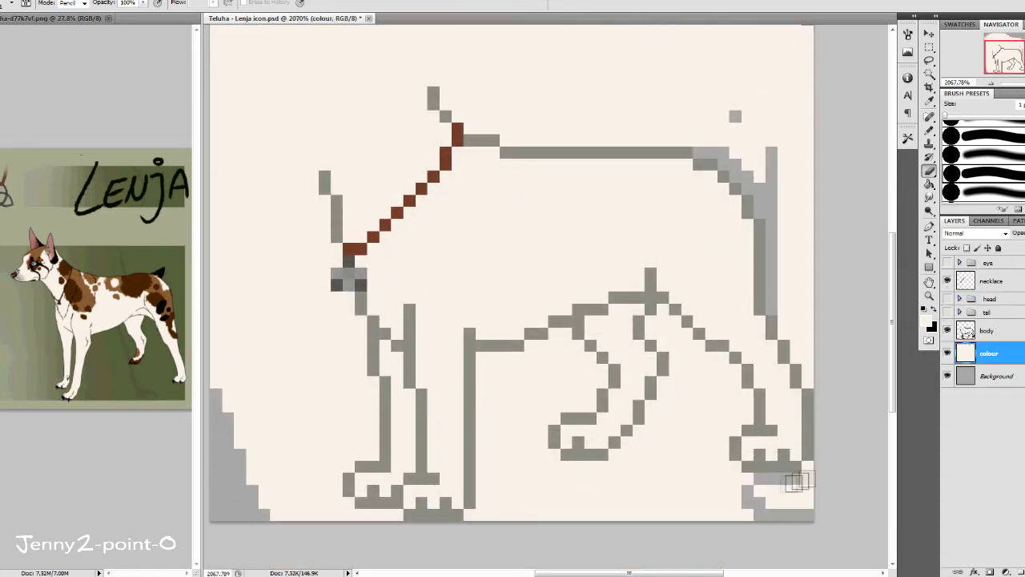
Outline the dog in light grey, then Magic Wand and delete the cream outside it
mouse_move(789, 476)
mouse_down()
mouse_move(664, 320)
mouse_move(728, 373)
mouse_move(789, 326)
mouse_up()
mouse_move(470, 128)
mouse_down()
mouse_move(446, 85)
mouse_move(345, 150)
mouse_up()
mouse_move(315, 207)
mouse_down()
mouse_move(386, 480)
mouse_move(329, 481)
mouse_up()
mouse_move(480, 512)
mouse_down()
mouse_move(488, 364)
mouse_move(588, 357)
mouse_move(566, 474)
mouse_move(673, 357)
mouse_up()
key(w)
click(743, 81)
key(alt+BackSpace)
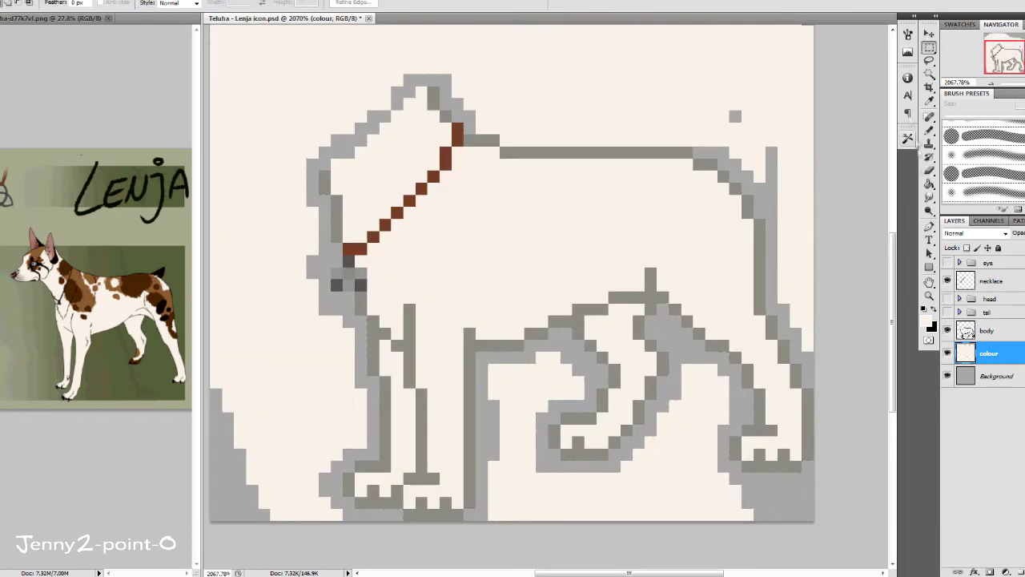
key(Delete)
key(ctrl+d)
Show the head frames and add a new layer named '1' under head 1
click(948, 298)
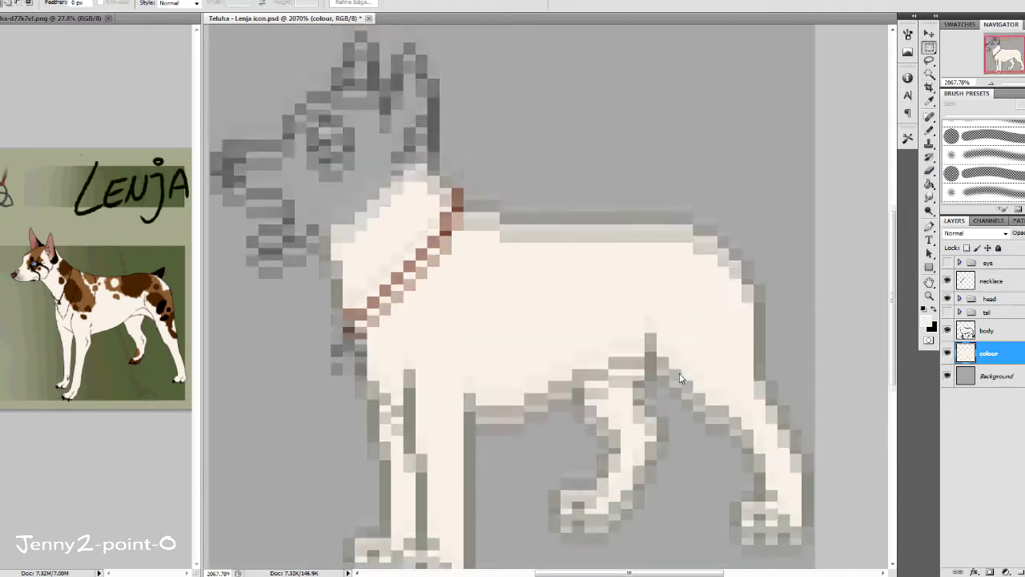
click(1001, 363)
key(ctrl+shift+n)
text(1)
key(Return)
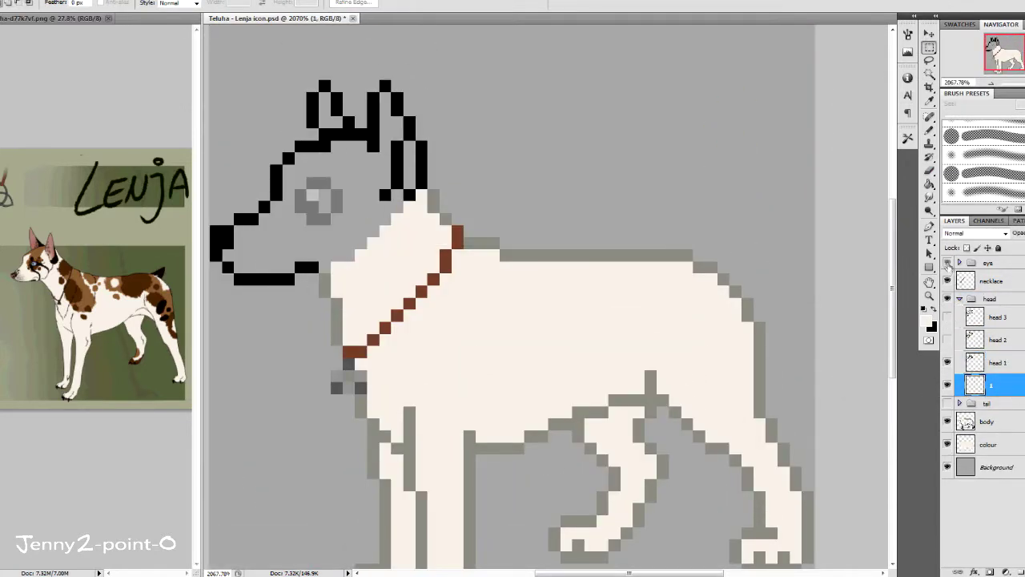
Fill the dog's head and muzzle with cream pixels on layer 1
key(b)
scroll(353, 264, left, 3)
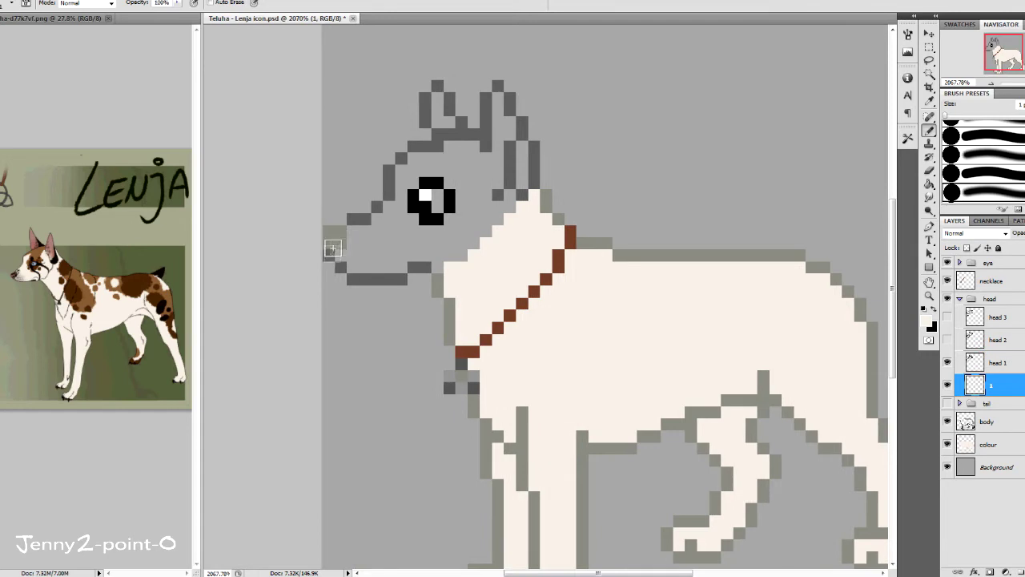
drag(340, 254, 353, 265)
click(400, 266)
mouse_move(525, 142)
mouse_down()
mouse_move(448, 88)
mouse_move(456, 148)
mouse_move(360, 216)
mouse_move(375, 248)
mouse_move(458, 224)
mouse_up()
scroll(457, 224, down, 1)
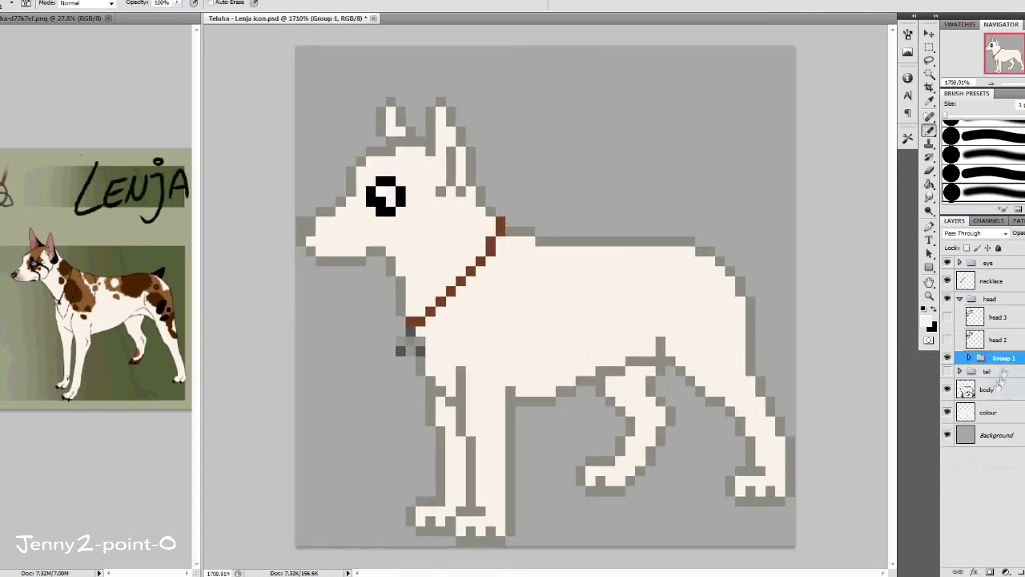
click(997, 340)
Hide the eye frames, pencil a cream fill layer under head 2 and group them
click(949, 263)
key(ctrl+shift+n)
key(Return)
scroll(408, 193, up, 1)
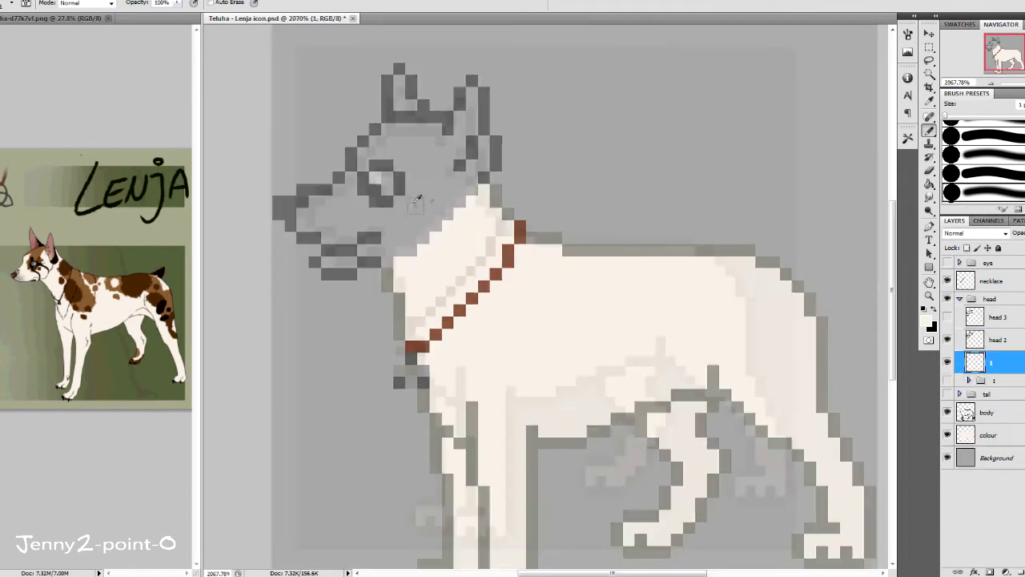
key(e)
click(997, 362)
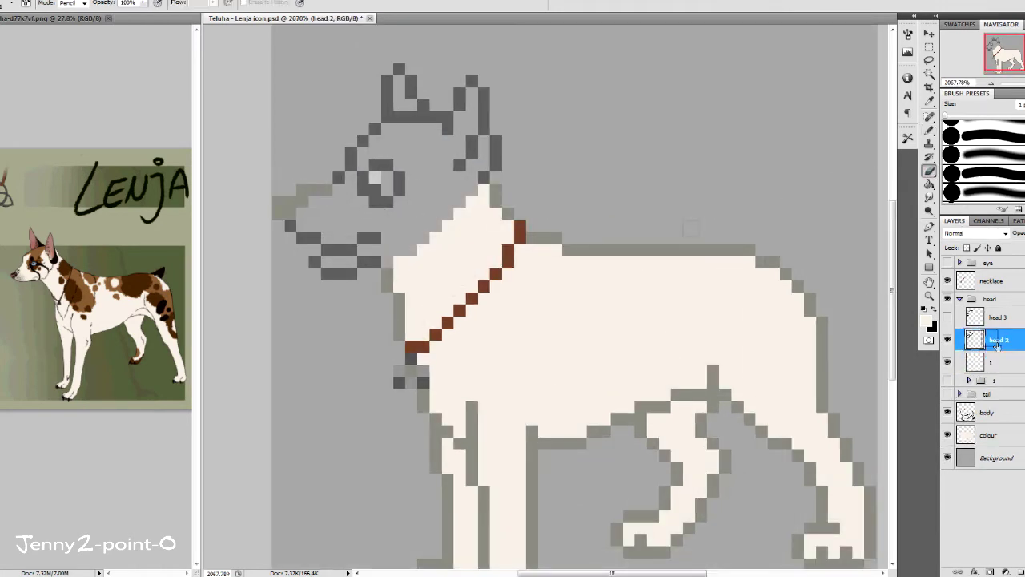
key(b)
click(302, 201)
mouse_move(302, 227)
mouse_down()
mouse_move(344, 237)
mouse_move(449, 208)
mouse_move(484, 92)
mouse_move(405, 80)
mouse_move(398, 205)
mouse_move(372, 160)
mouse_move(410, 222)
mouse_up()
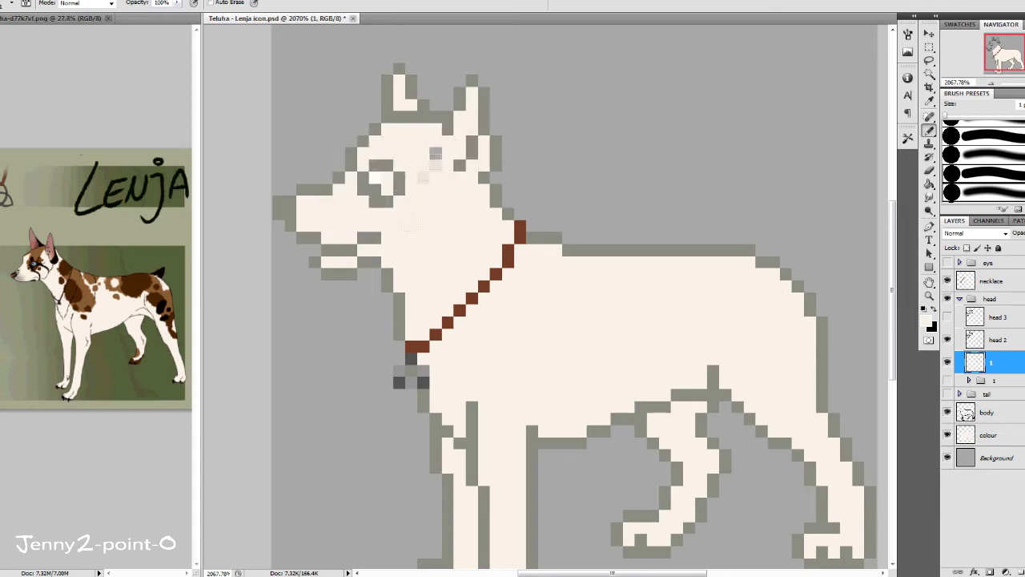
click(1005, 363)
text(2)
key(ctrl+g)
Add a layer named '3' and fill the head 3 frame with cream
key(ctrl+shift+n)
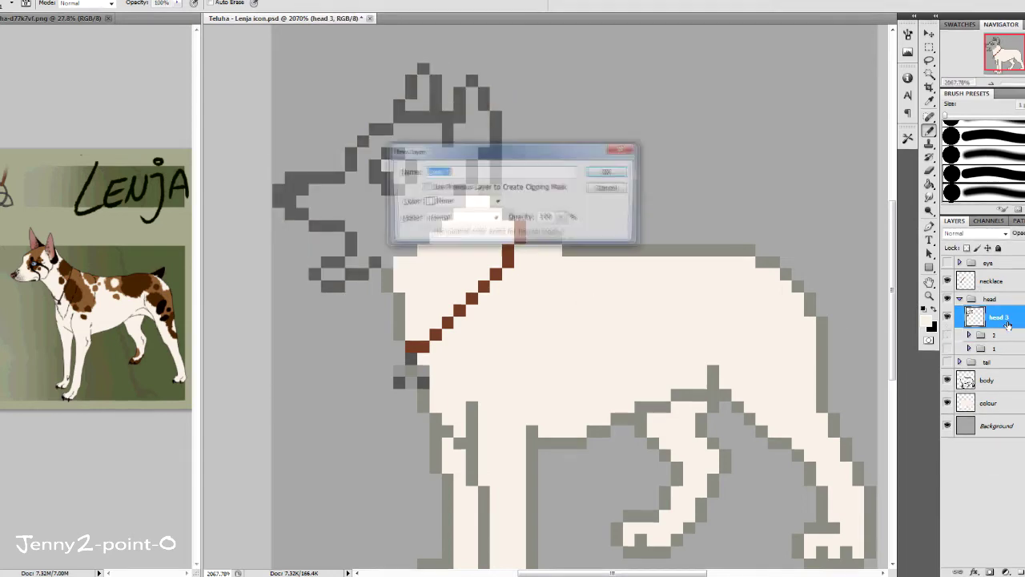
text(3)
key(Return)
mouse_move(491, 224)
mouse_down()
mouse_move(458, 201)
mouse_move(480, 78)
mouse_move(421, 73)
mouse_move(284, 192)
mouse_move(320, 276)
mouse_move(392, 240)
mouse_up()
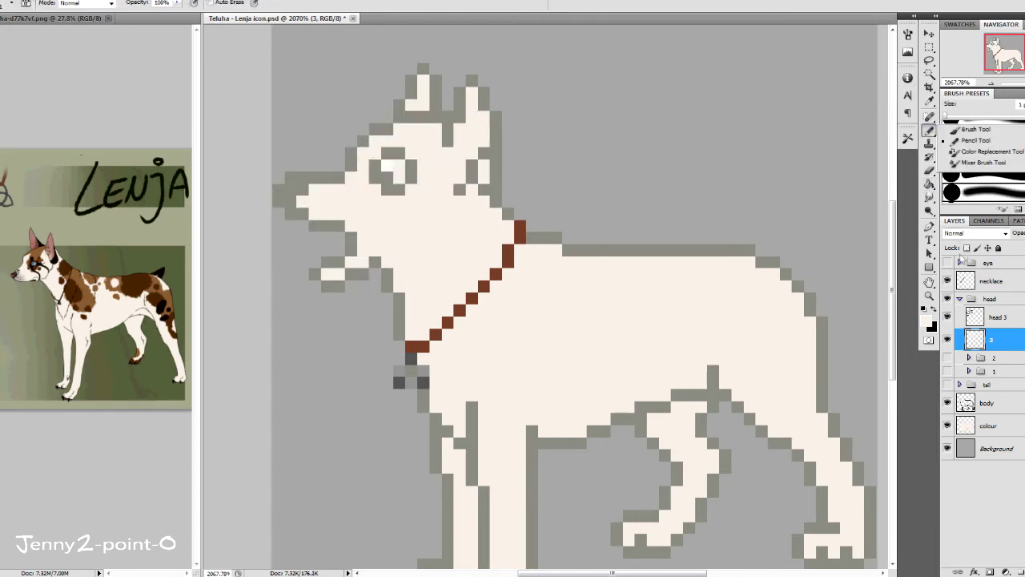
Collapse the head group, move the tail group above it and expand the tail group
key(m)
scroll(687, 328, down, 1)
click(960, 298)
click(993, 316)
drag(993, 316, 987, 362)
key(b)
click(997, 454)
Review the tail frames, then hide tail frames 2 through 7
click(947, 453)
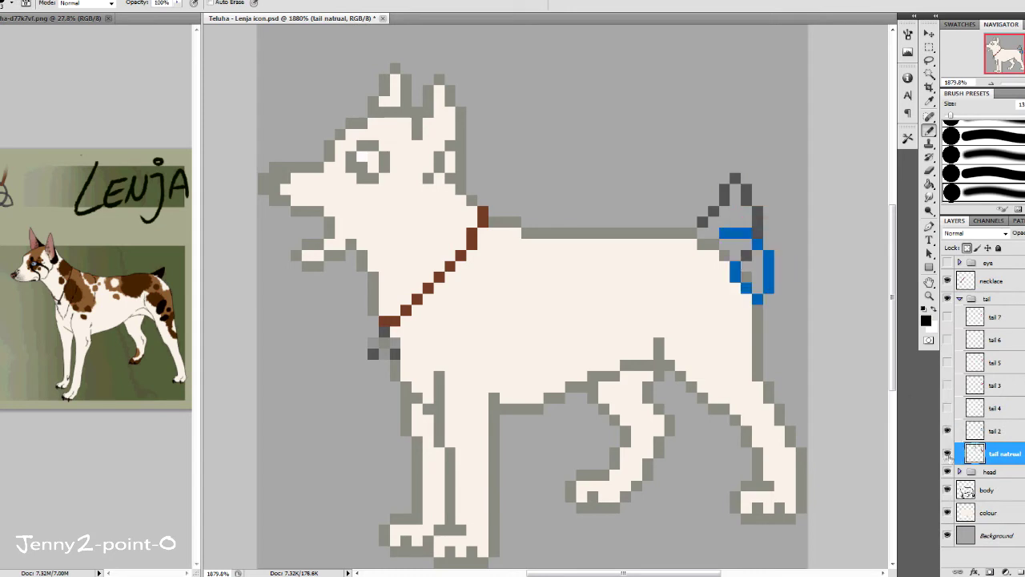
click(977, 430)
click(977, 408)
click(977, 385)
click(977, 362)
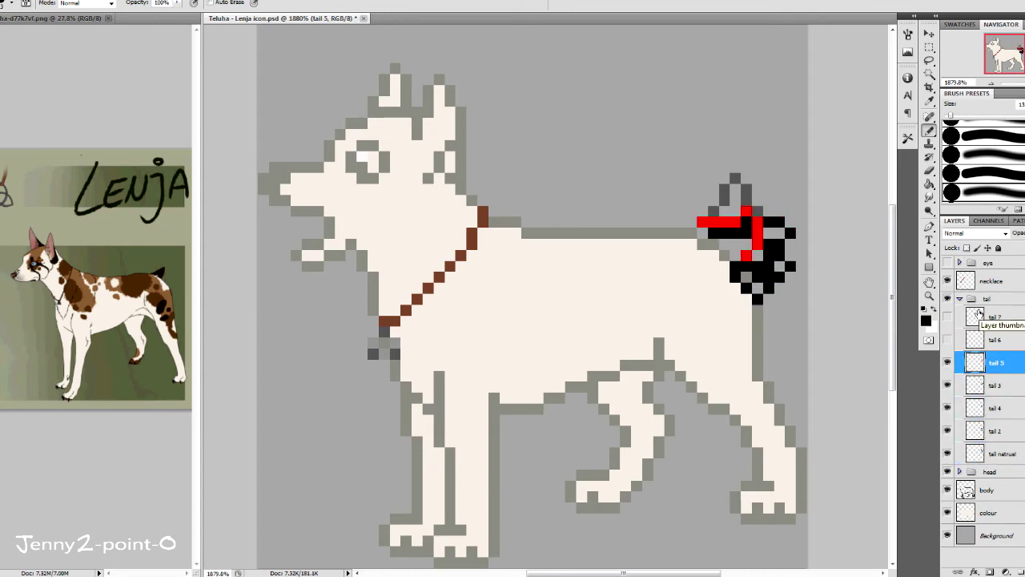
click(947, 339)
click(977, 340)
click(948, 316)
click(977, 317)
key(m)
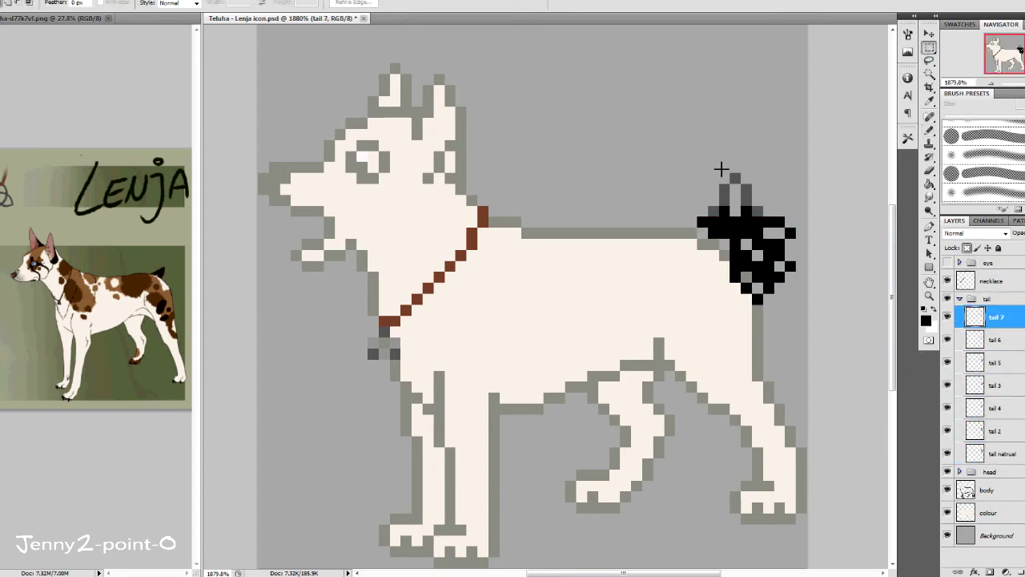
click(997, 453)
drag(947, 317, 948, 431)
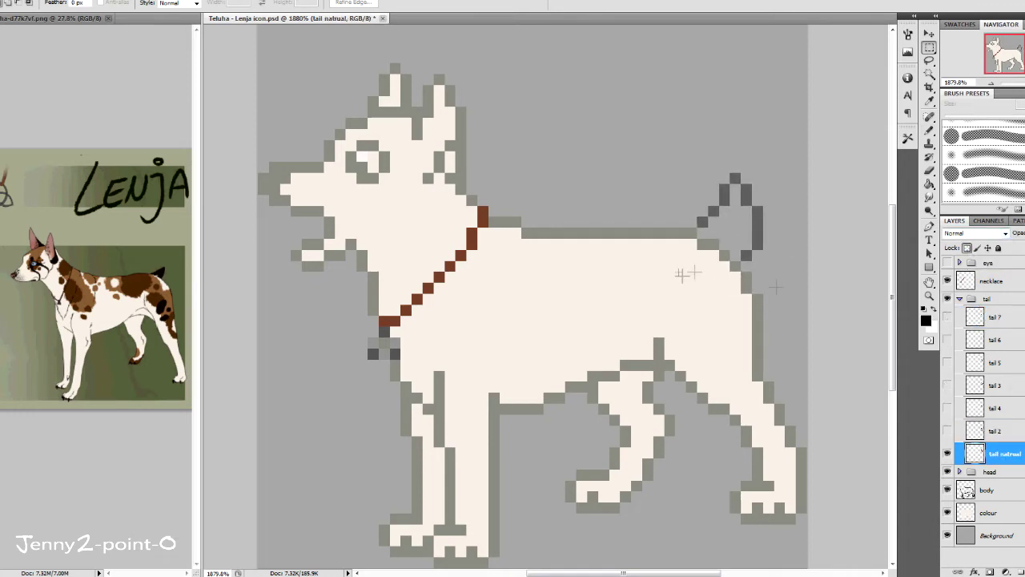
Add a 'natrual' layer, fill the natural tail with cream and group both layers
key(b)
key(x)
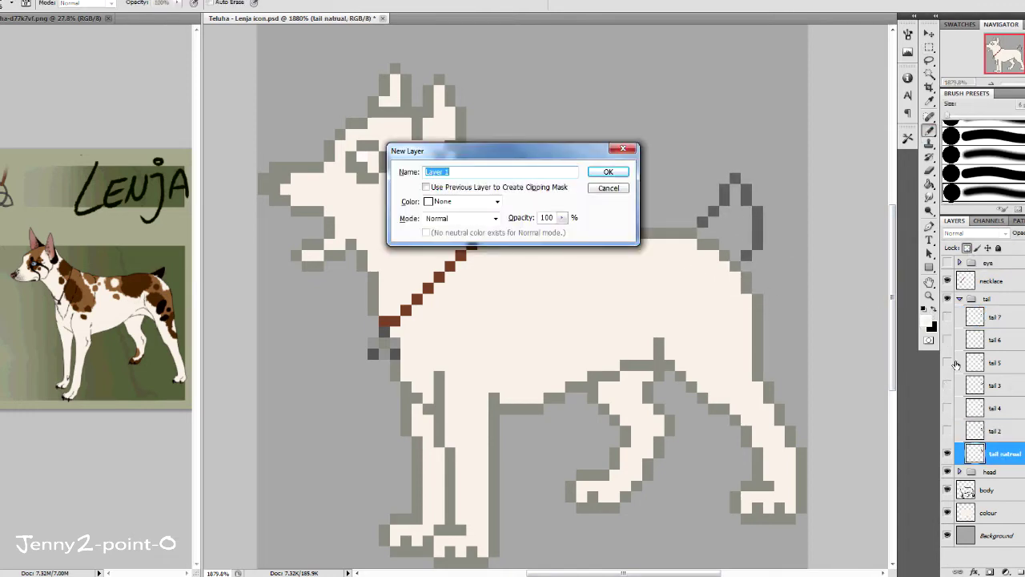
text(natrual)
key(Return)
scroll(513, 289, up, 2)
drag(697, 200, 733, 240)
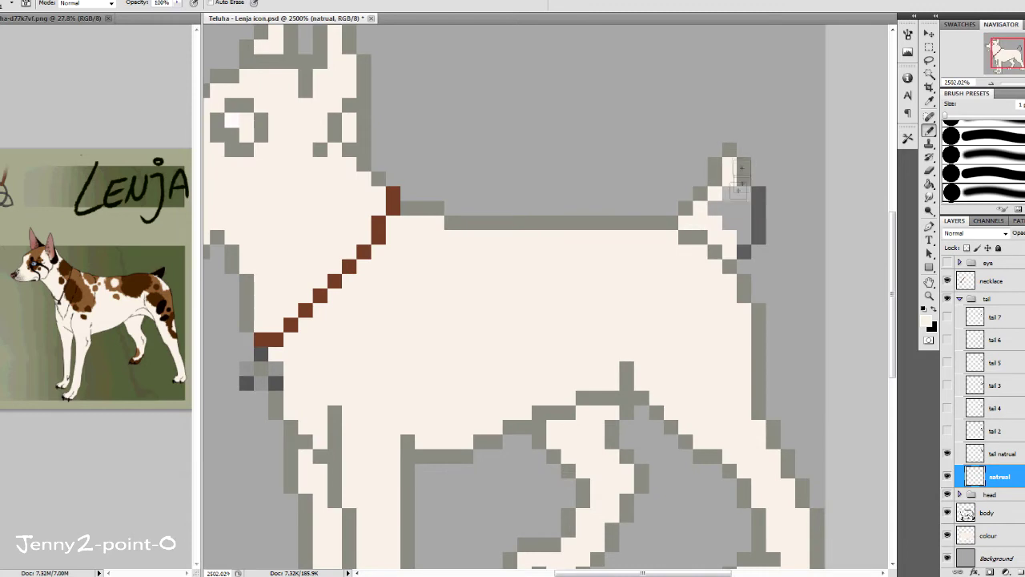
shift+click(997, 453)
key(ctrl+g)
text(natural)
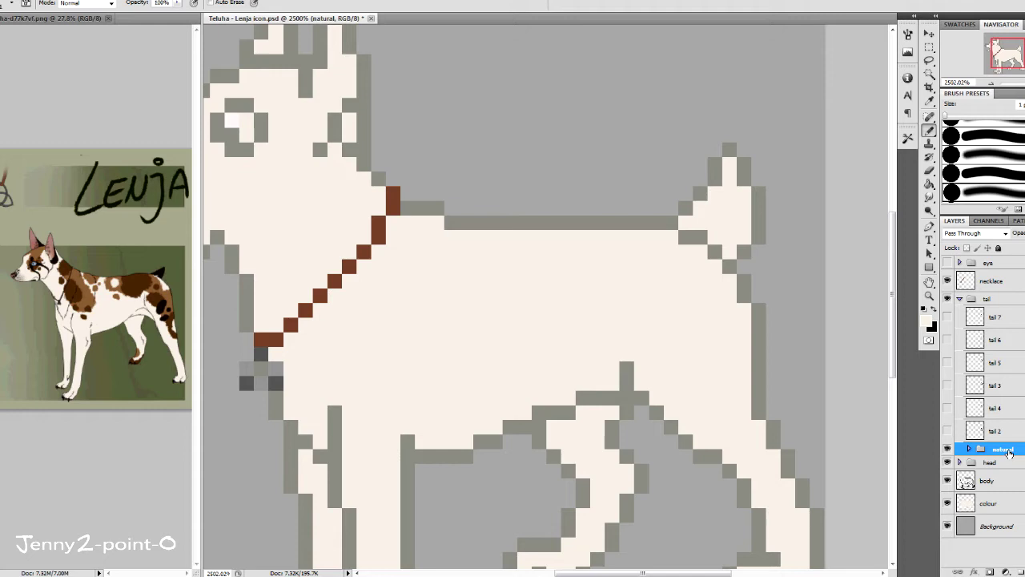
Group tail frame 2 with a new layer '2' into a folder, then hide it
click(947, 430)
key(ctrl+shift+n)
text(2)
key(Return)
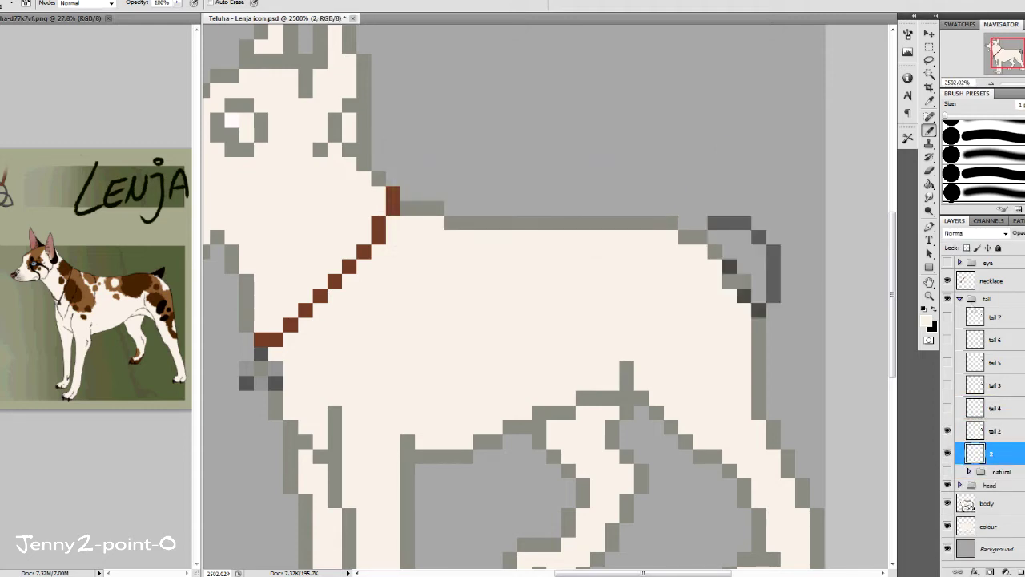
click(948, 504)
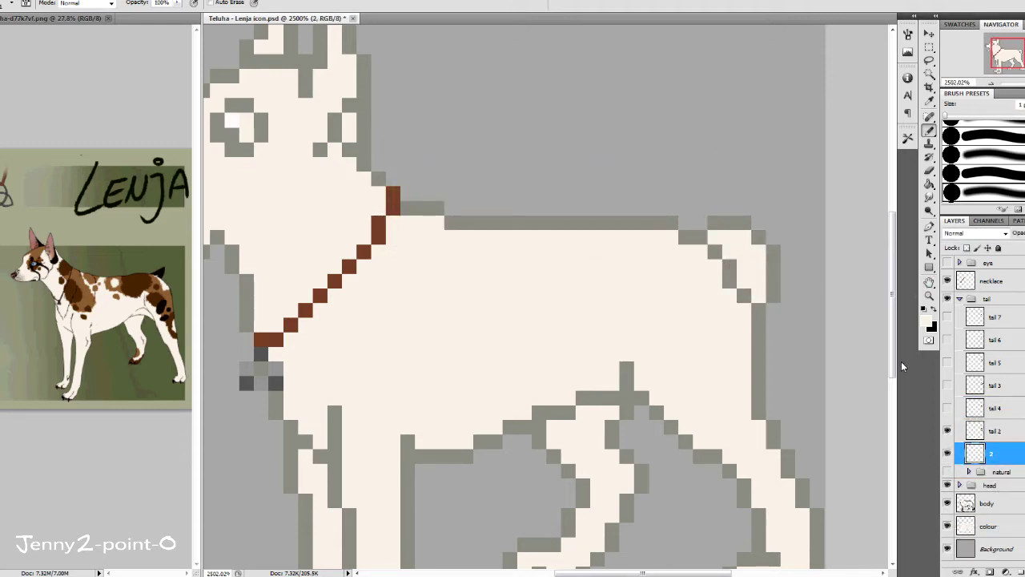
drag(949, 504, 949, 525)
shift+click(1001, 431)
key(ctrl+g)
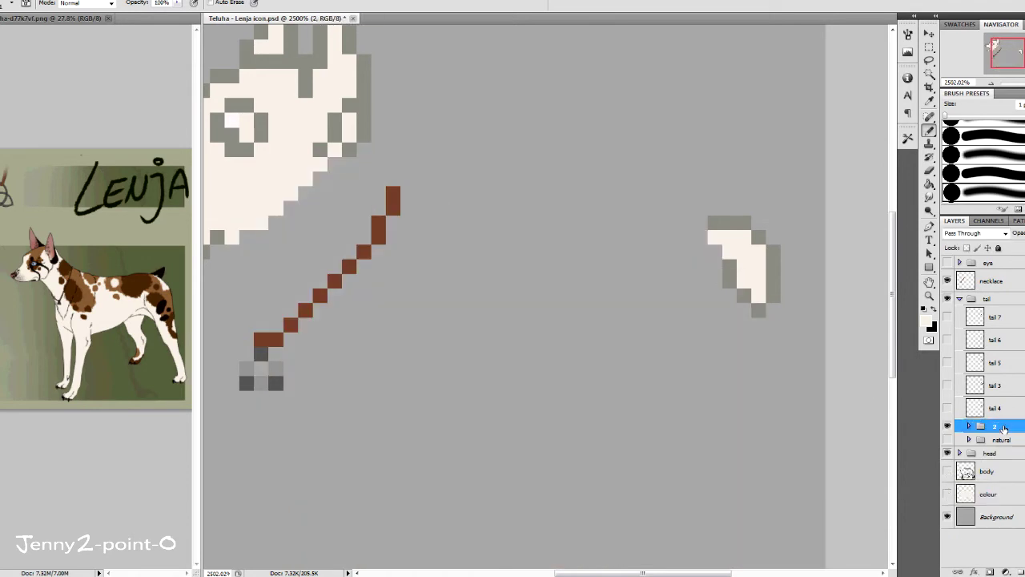
click(947, 408)
drag(947, 471, 948, 493)
Group tail frame 3 with its shading layer 3 into a folder
click(948, 425)
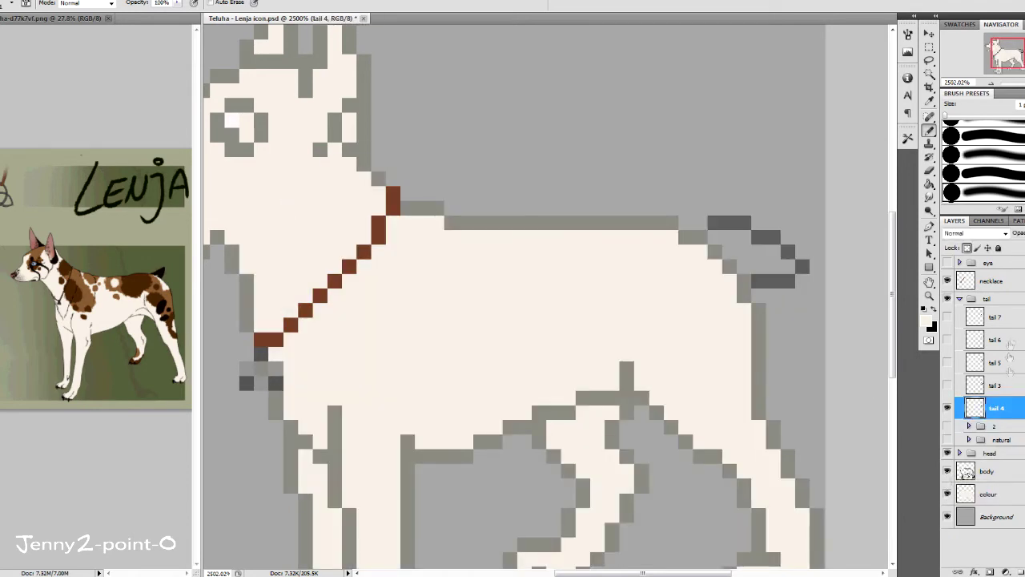
double_click(995, 408)
key(Return)
key(ctrl+j)
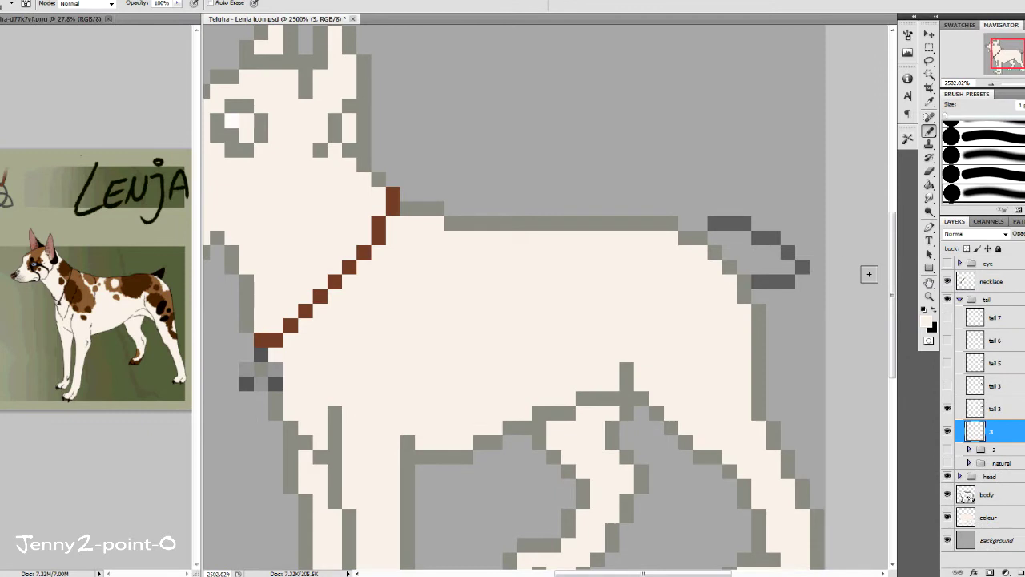
key(ctrl+g)
Shade tail frame 4 on its own layer, group the pair and hide the folder
double_click(995, 386)
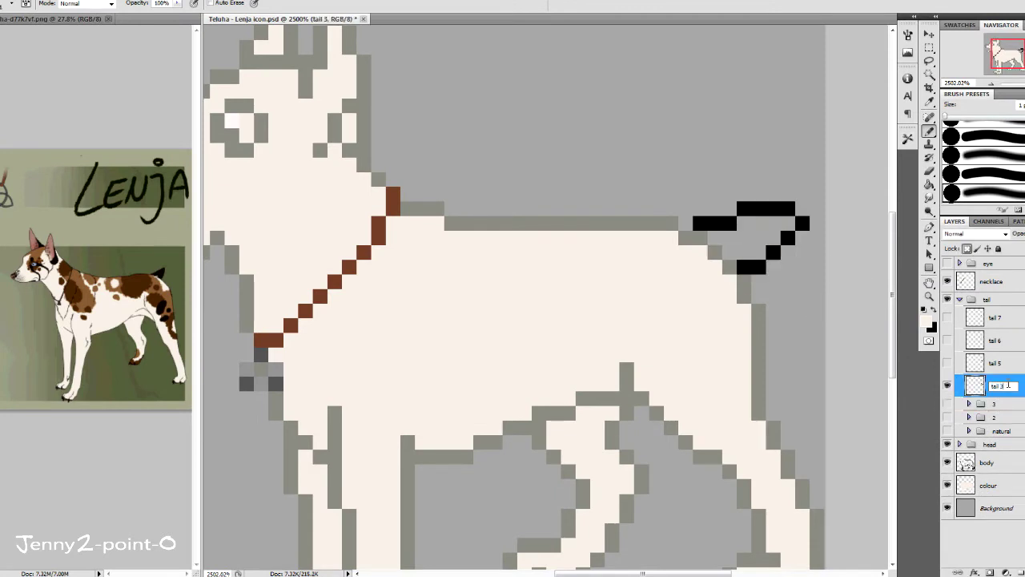
text(4)
key(Return)
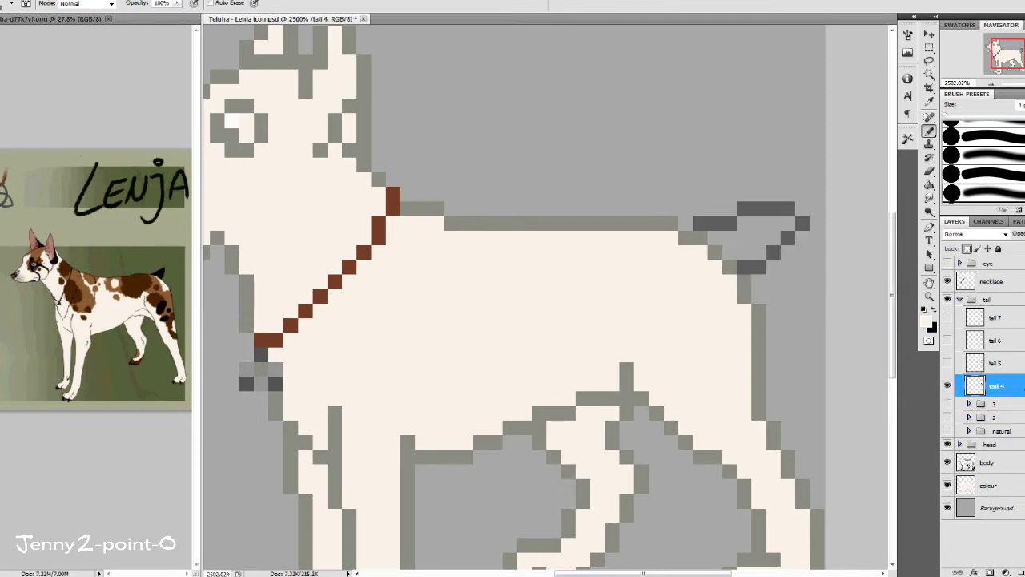
key(ctrl+j)
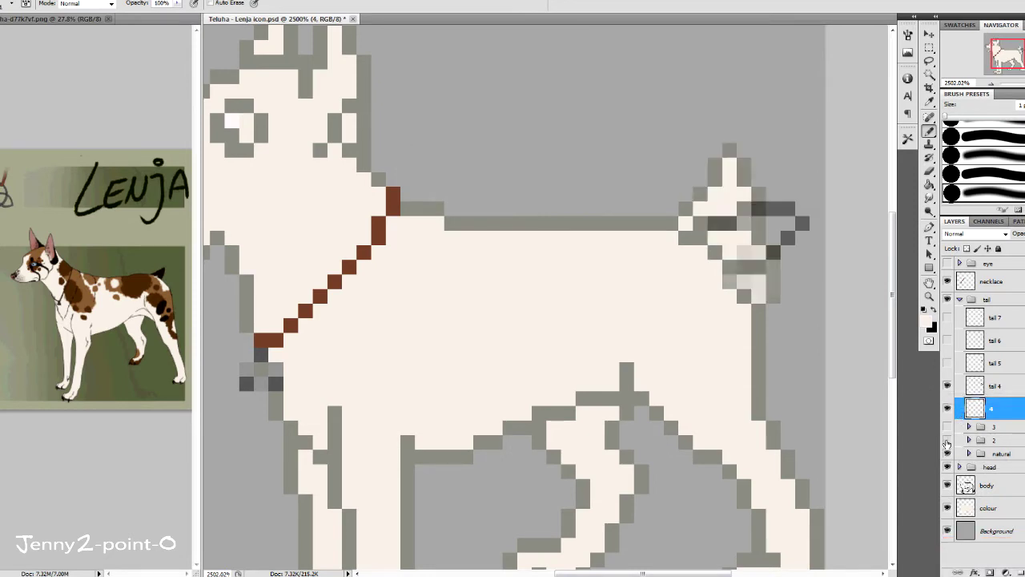
click(755, 263)
key(ctrl+g)
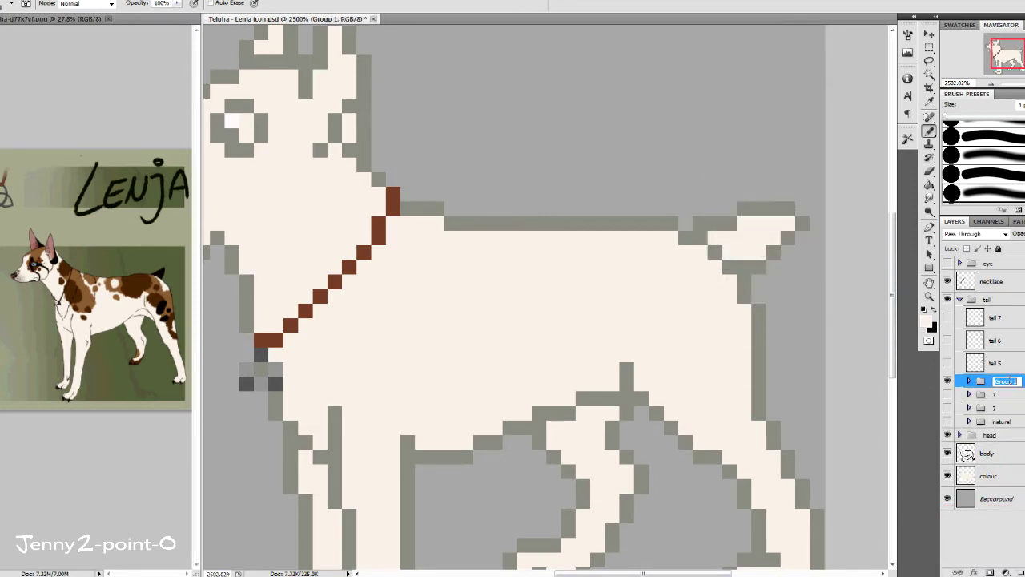
click(948, 362)
Group tail frame 5 with a new layer '5' and hide the folder
click(1005, 365)
key(ctrl+shift+n)
text(5)
key(Return)
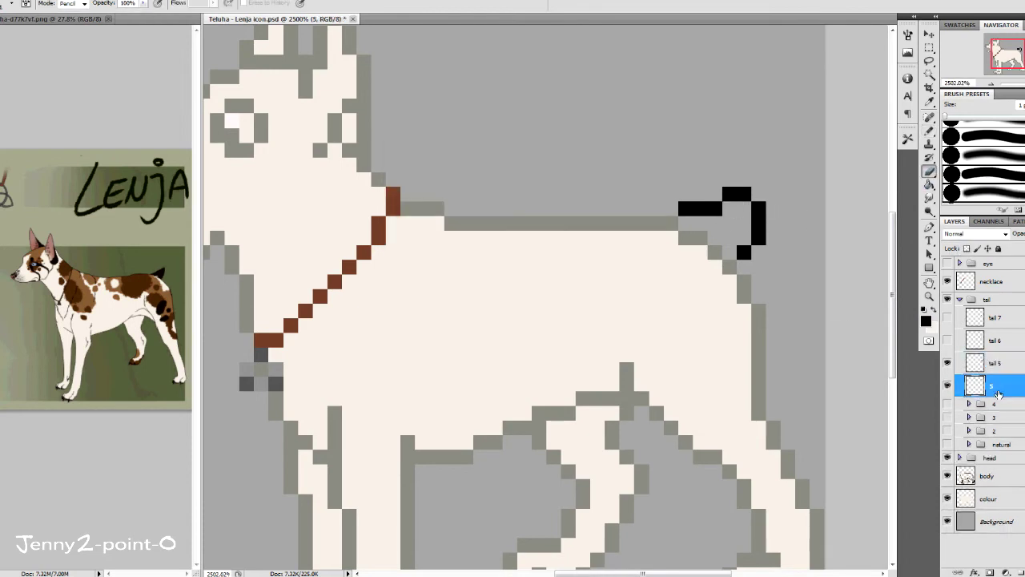
key(ctrl+g)
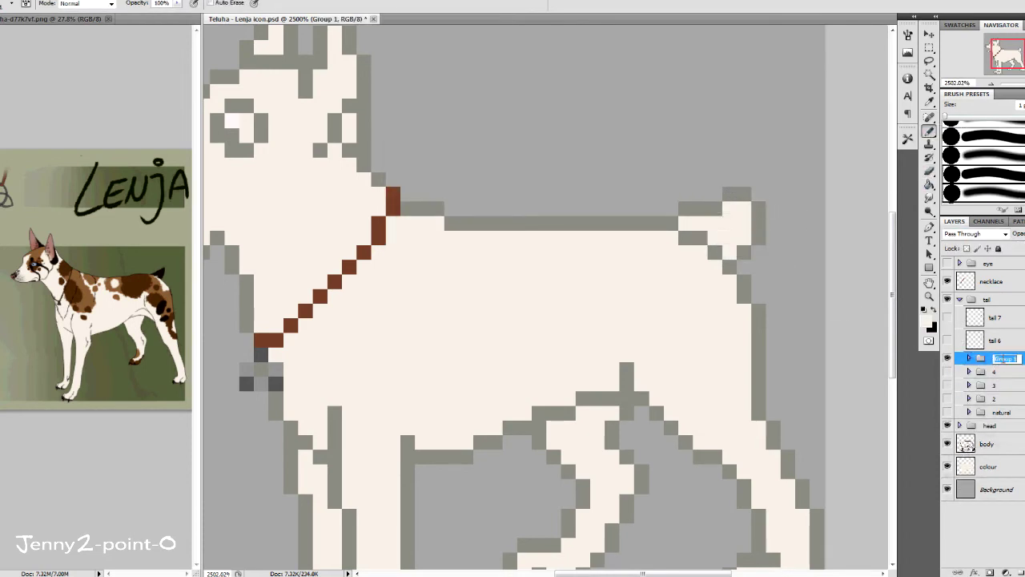
click(948, 340)
Shade tail frame 6, group it into a folder and hide it
click(1006, 340)
click(947, 340)
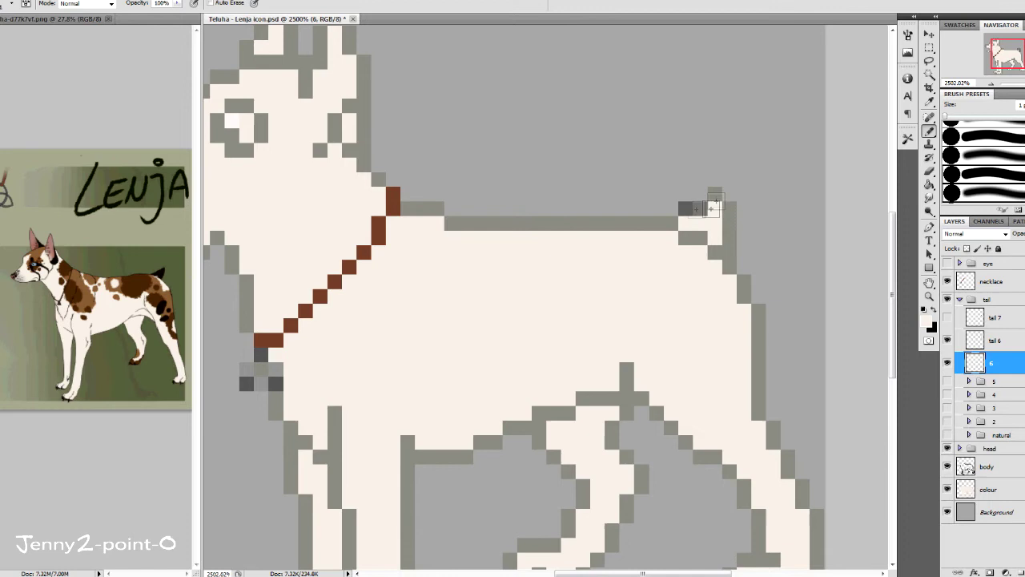
key(ctrl+g)
click(947, 317)
Shade and group tail frame 7, then fit the icon in view
click(995, 321)
click(948, 318)
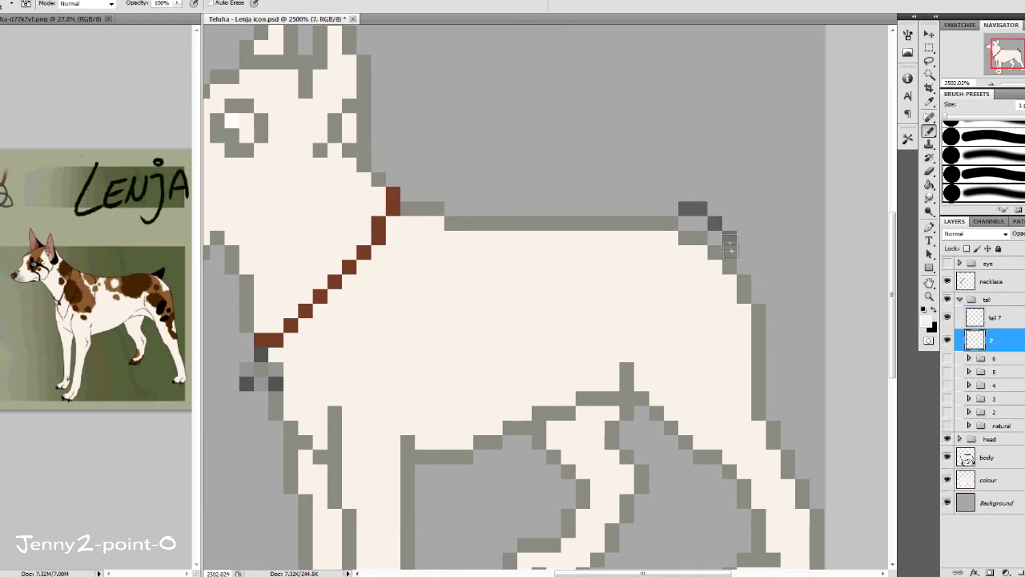
key(ctrl+g)
key(ctrl+0)
key(m)
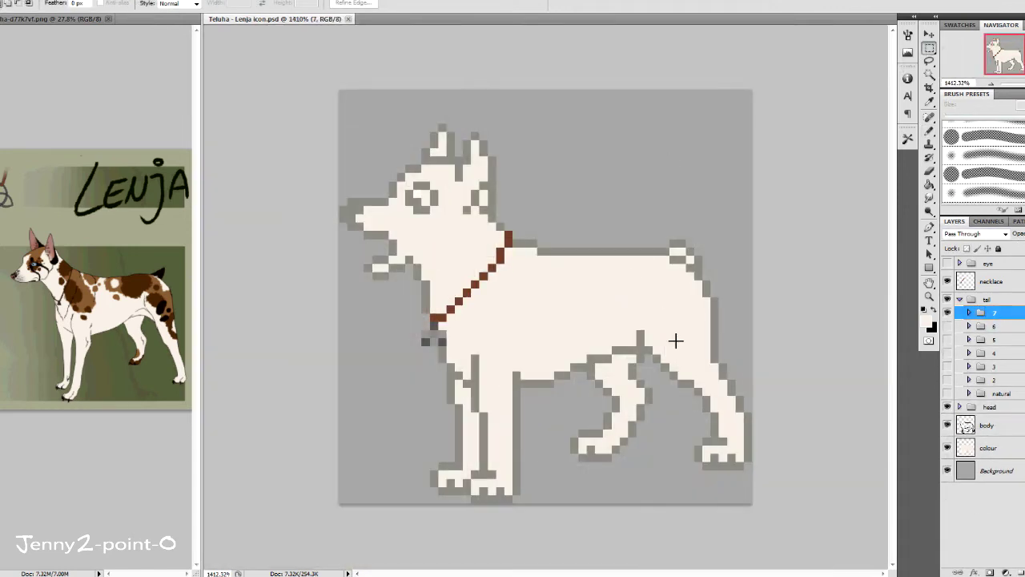
Show the natural tail folder and paint the tail solid black on the natrual layer
click(947, 393)
click(989, 447)
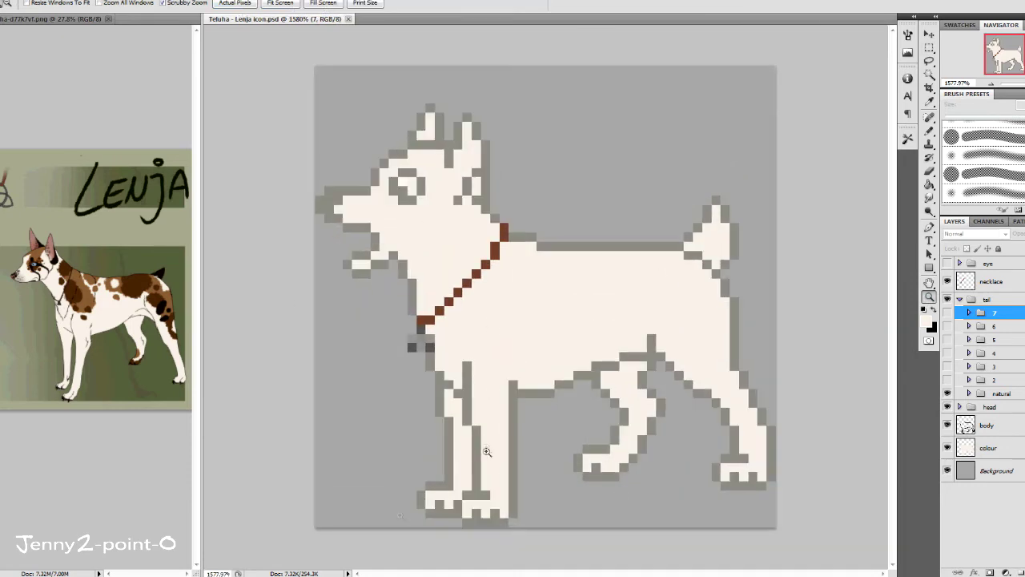
key(b)
click(935, 310)
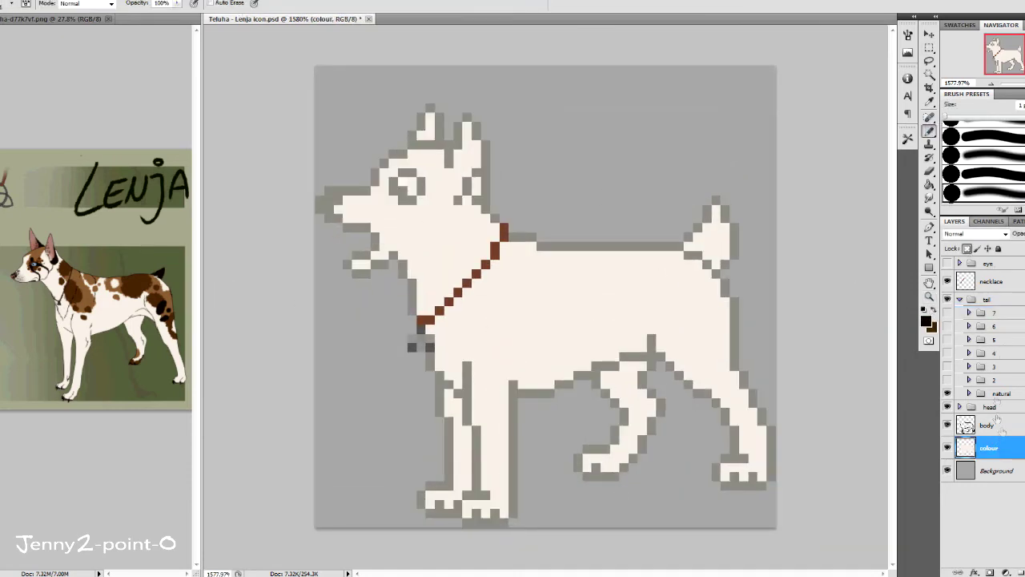
click(969, 393)
click(1005, 434)
mouse_move(695, 276)
mouse_down()
mouse_move(725, 232)
mouse_move(716, 202)
mouse_up()
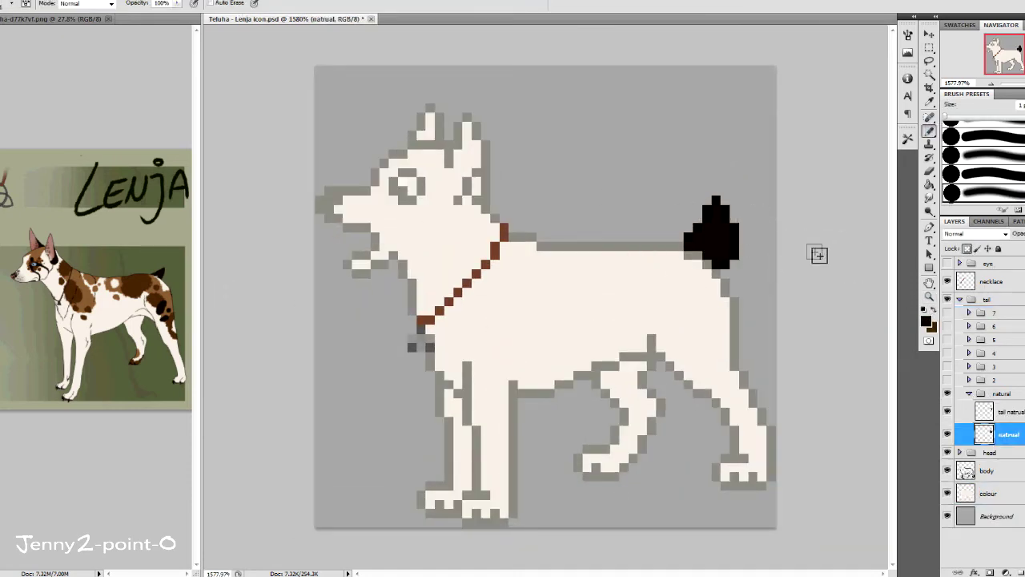
Collapse the natural folder, pick dark brown and select the colour layer
key(alt+bracketright)
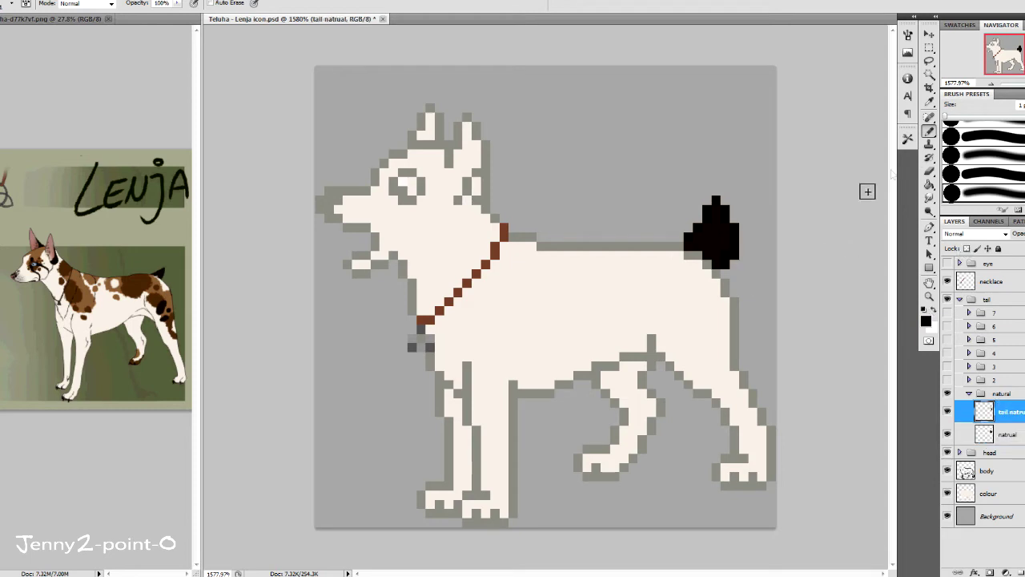
key(e)
key(alt+bracketleft)
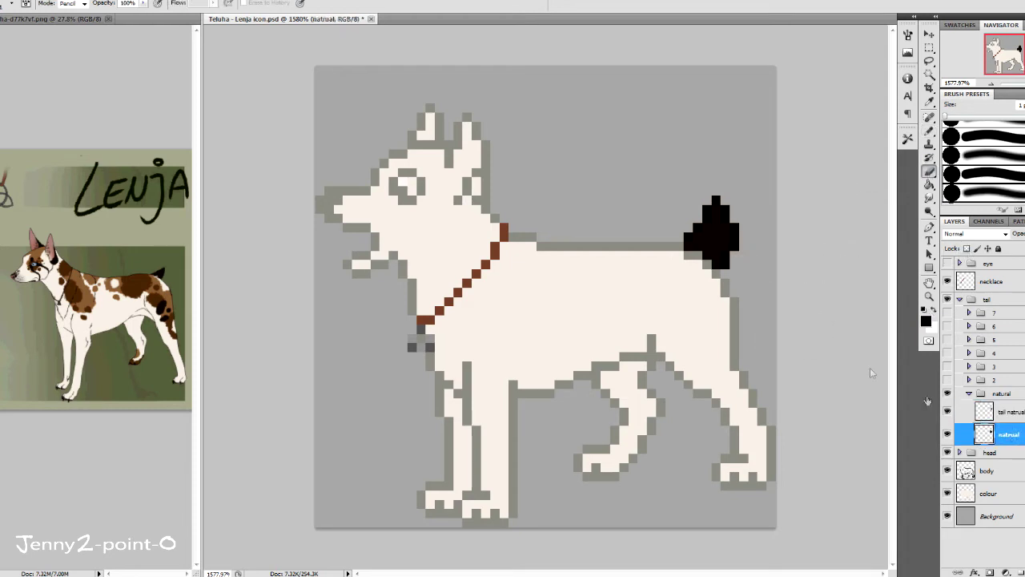
click(969, 393)
click(929, 131)
alt+click(158, 292)
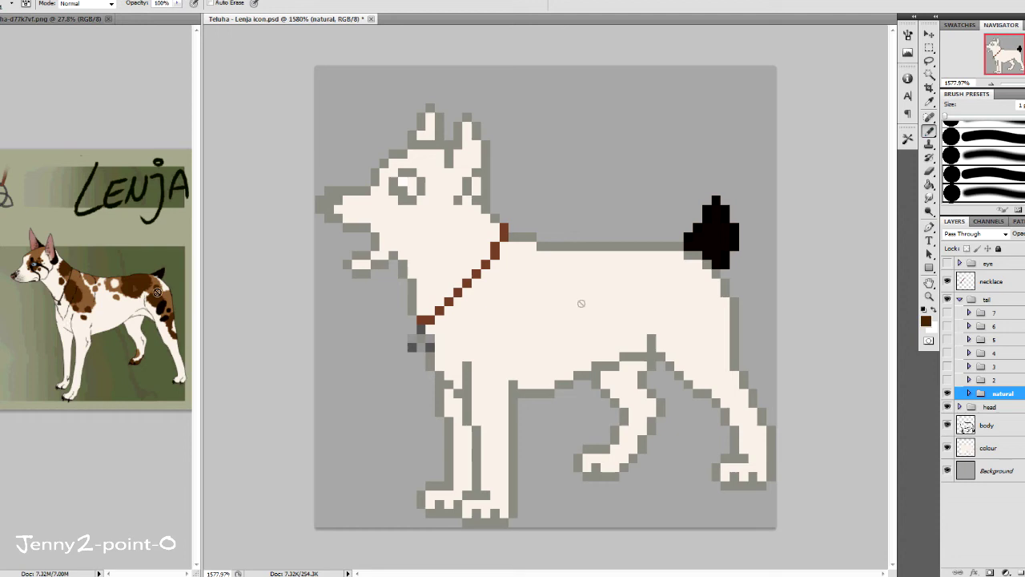
key(alt+bracketleft)
key(alt+bracketleft)
key(alt+bracketleft)
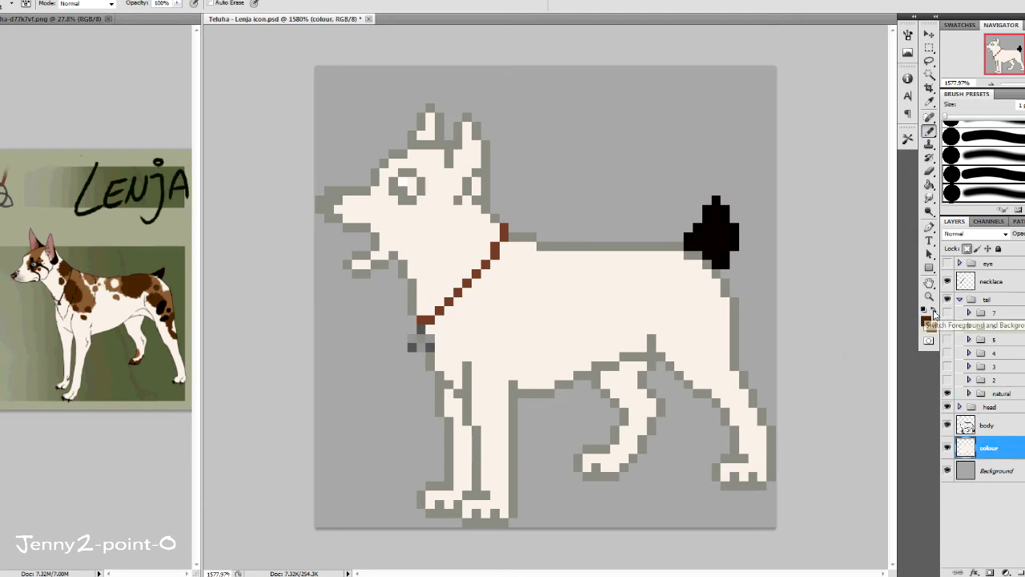
Pencil dark brown patches on the dog's back, hindquarters and near the tail
scroll(702, 369, up, 1)
scroll(702, 369, up, 2)
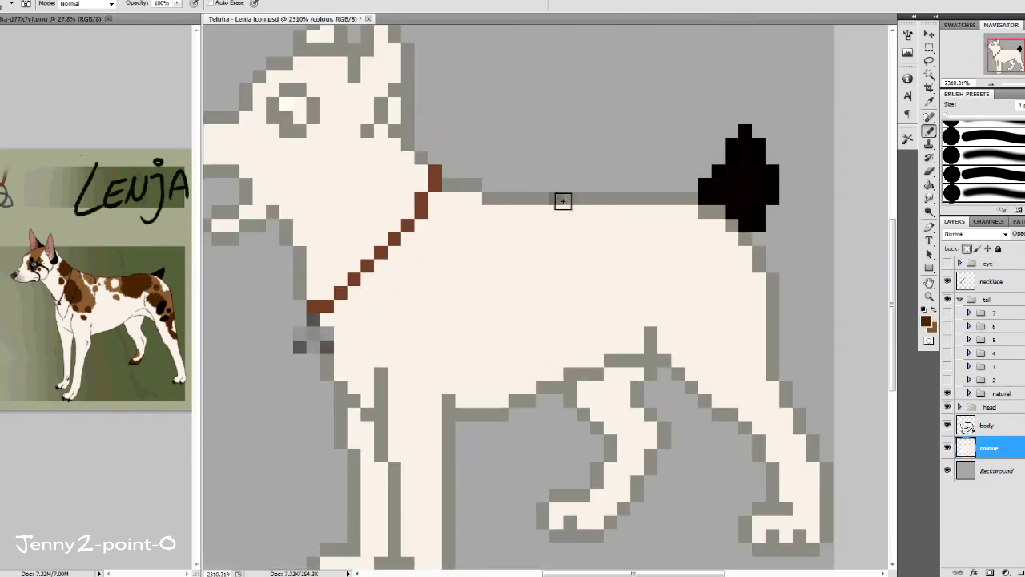
mouse_move(563, 200)
mouse_down()
mouse_move(681, 197)
mouse_move(664, 232)
mouse_up()
drag(592, 241, 632, 256)
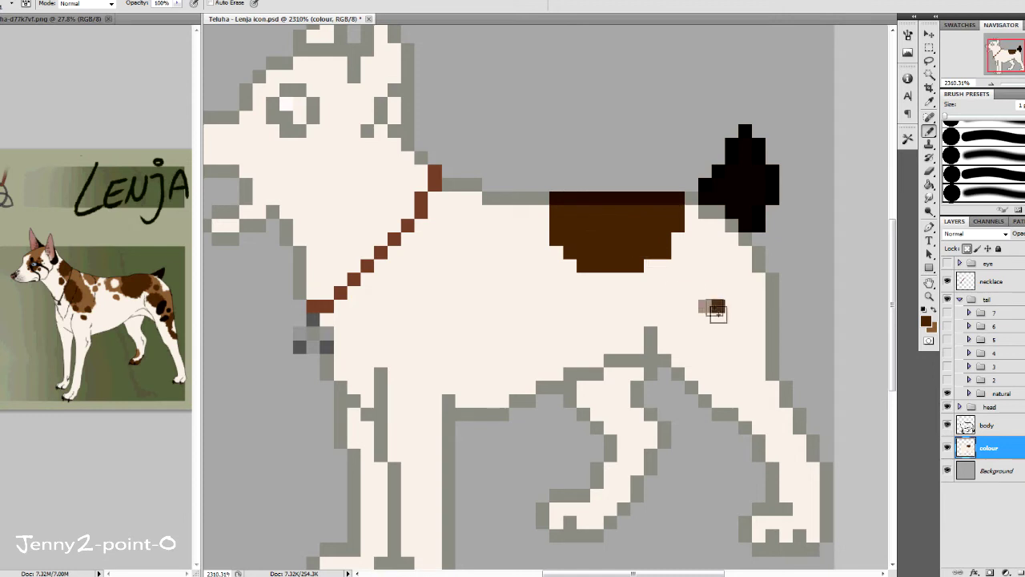
drag(716, 312, 689, 328)
drag(705, 252, 717, 266)
key(ctrl+z)
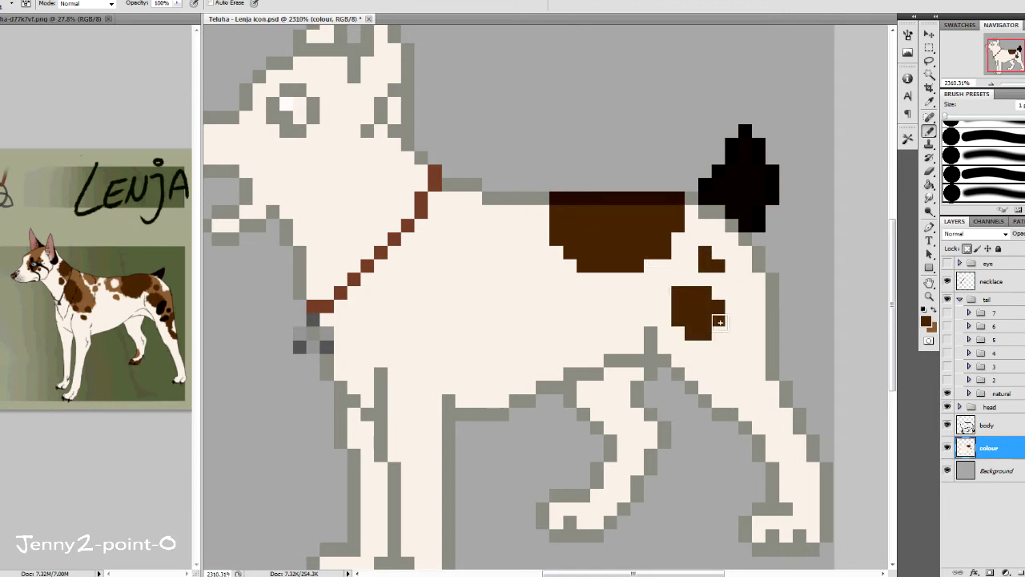
scroll(719, 321, down, 2)
mouse_move(757, 298)
mouse_down()
mouse_move(756, 256)
mouse_move(801, 340)
mouse_move(781, 318)
mouse_up()
scroll(487, 223, up, 2)
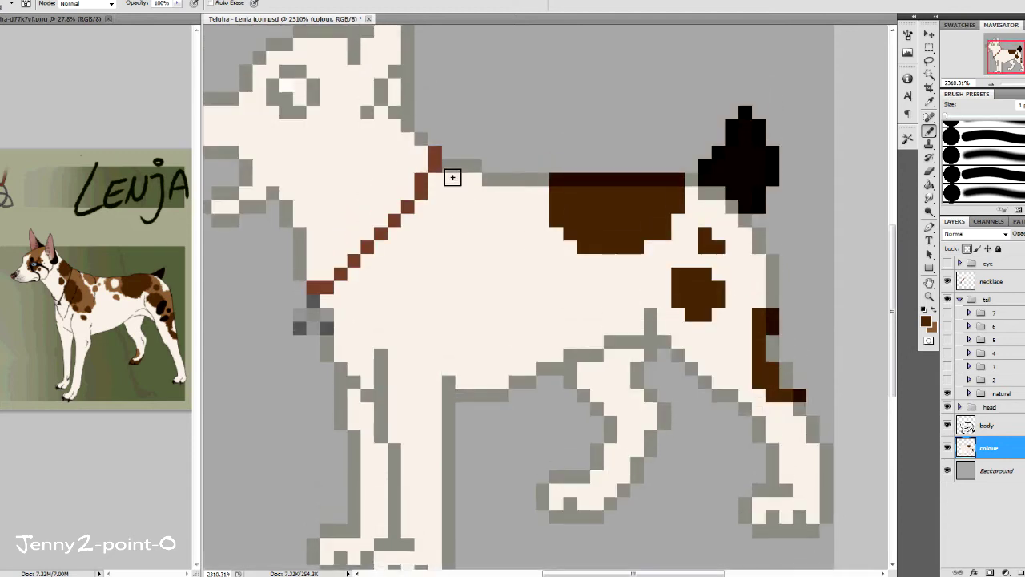
Add dark brown patches at the back of the neck, chest and belly
mouse_move(416, 140)
mouse_down()
mouse_move(410, 181)
mouse_move(422, 144)
mouse_up()
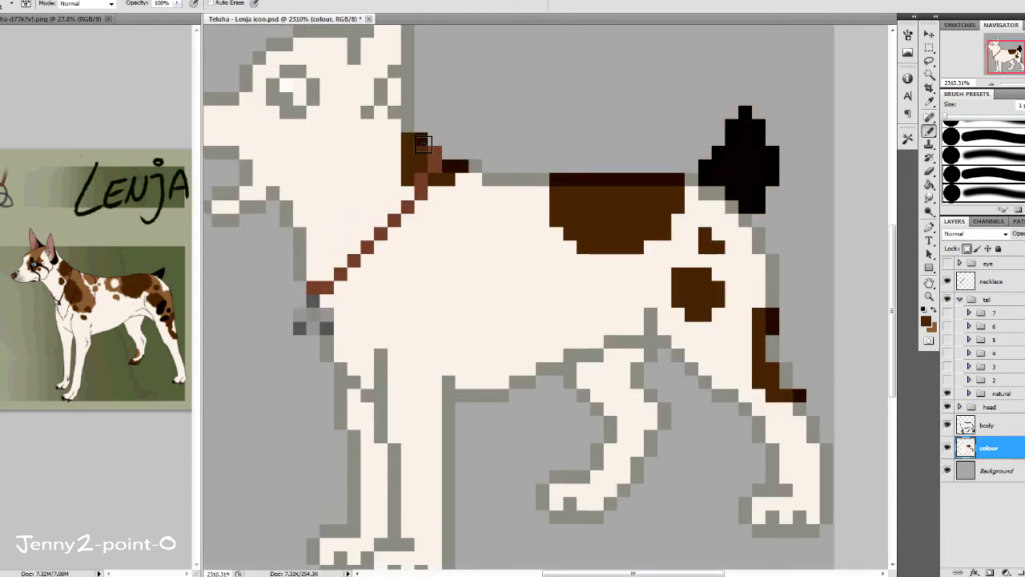
mouse_move(397, 207)
mouse_down()
mouse_move(381, 218)
mouse_move(469, 288)
mouse_up()
drag(472, 240, 462, 269)
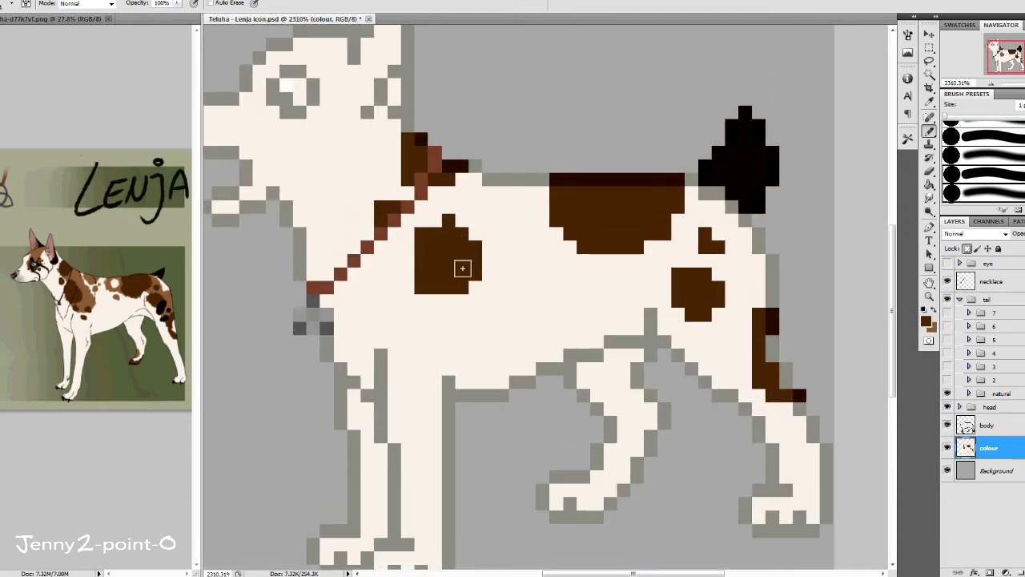
drag(503, 301, 528, 314)
click(476, 341)
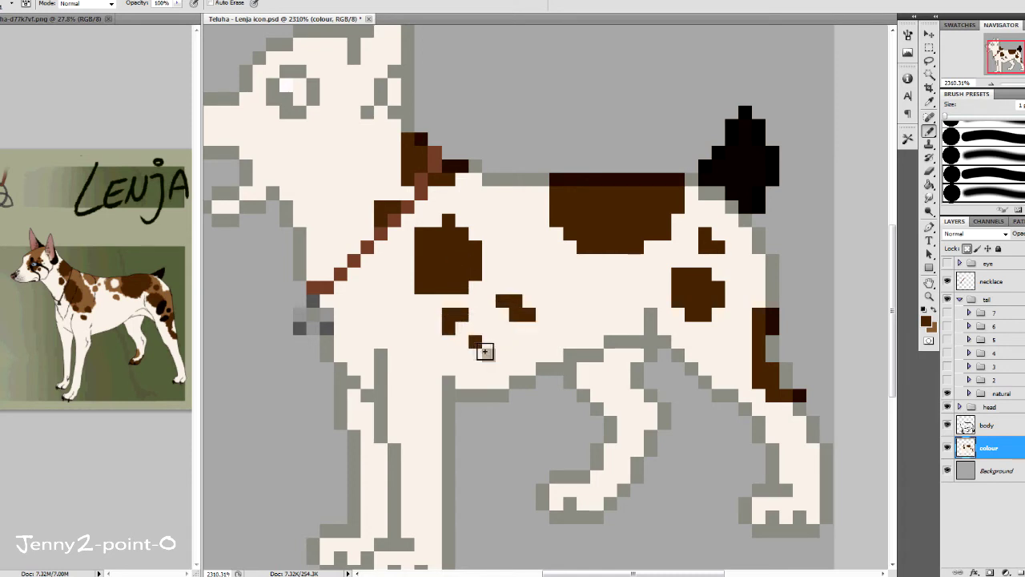
alt+click(536, 254)
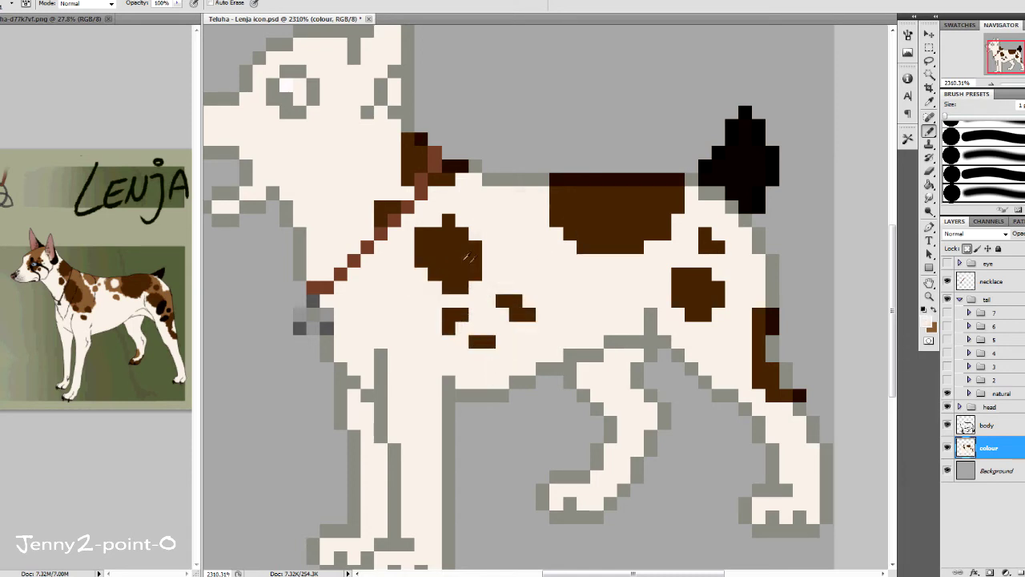
alt+click(468, 256)
click(436, 219)
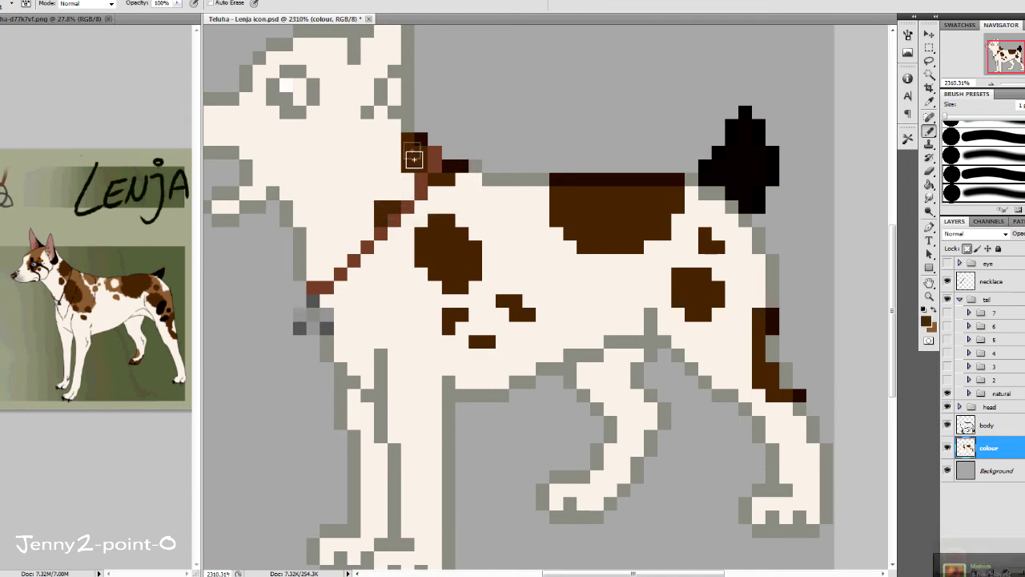
mouse_move(407, 112)
mouse_down()
mouse_move(394, 134)
mouse_move(400, 150)
mouse_up()
Repaint stray brown pixels at the neck and throat with the sampled cream colour
alt+click(373, 173)
alt+click(405, 120)
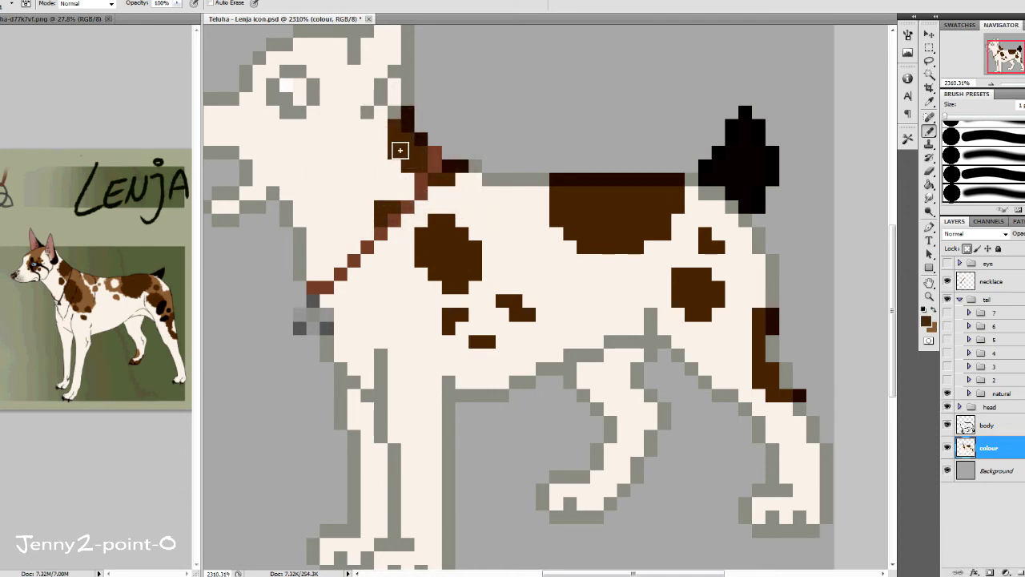
drag(407, 108, 394, 168)
alt+click(401, 161)
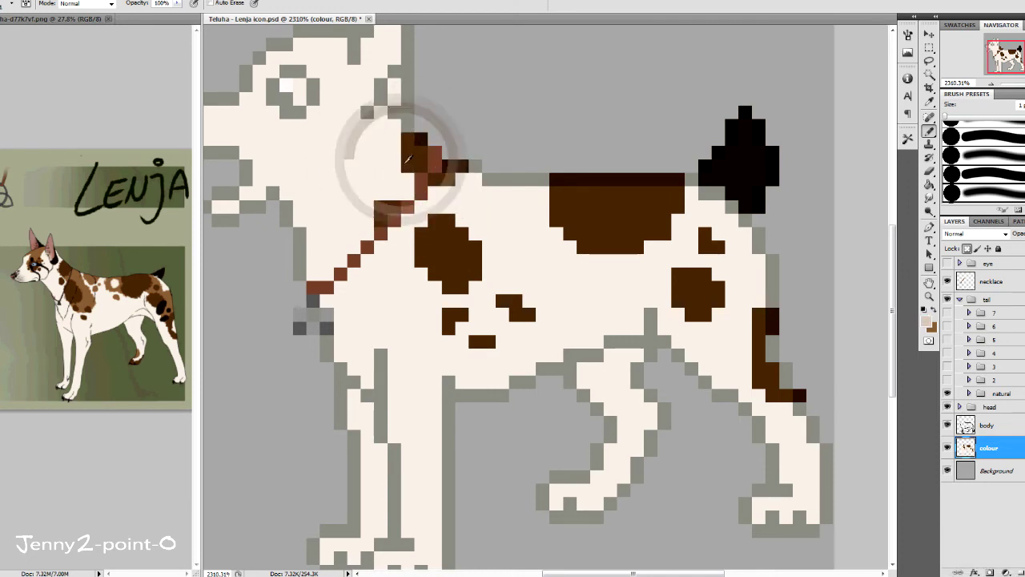
click(474, 165)
alt+click(481, 212)
key(ctrl+z)
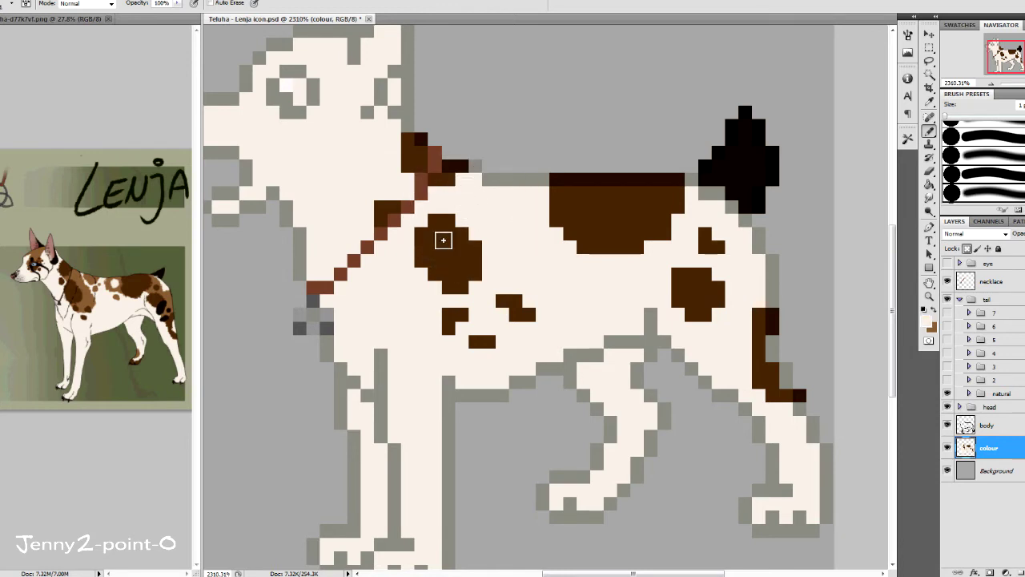
drag(386, 192, 383, 217)
alt+click(407, 197)
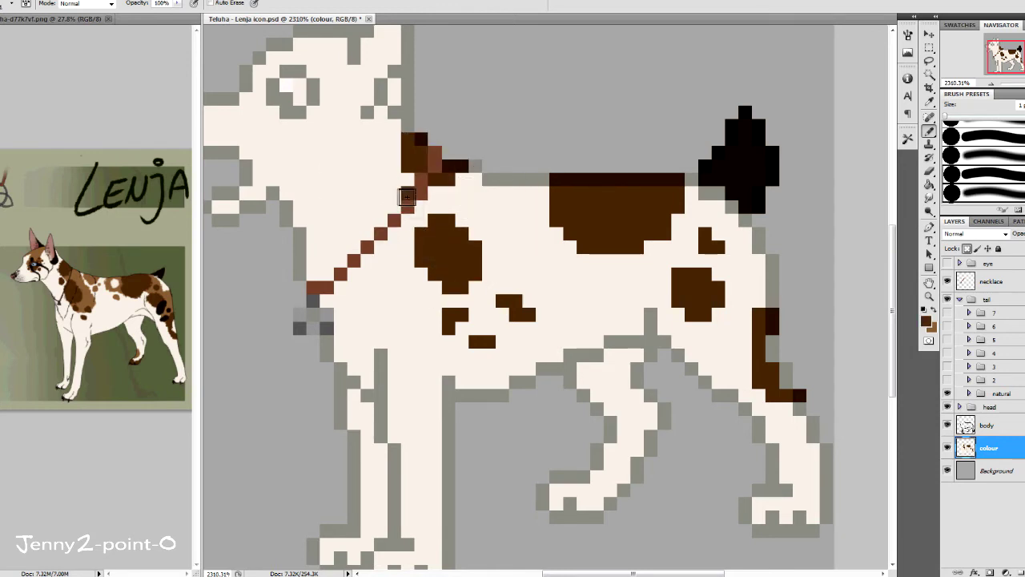
click(933, 312)
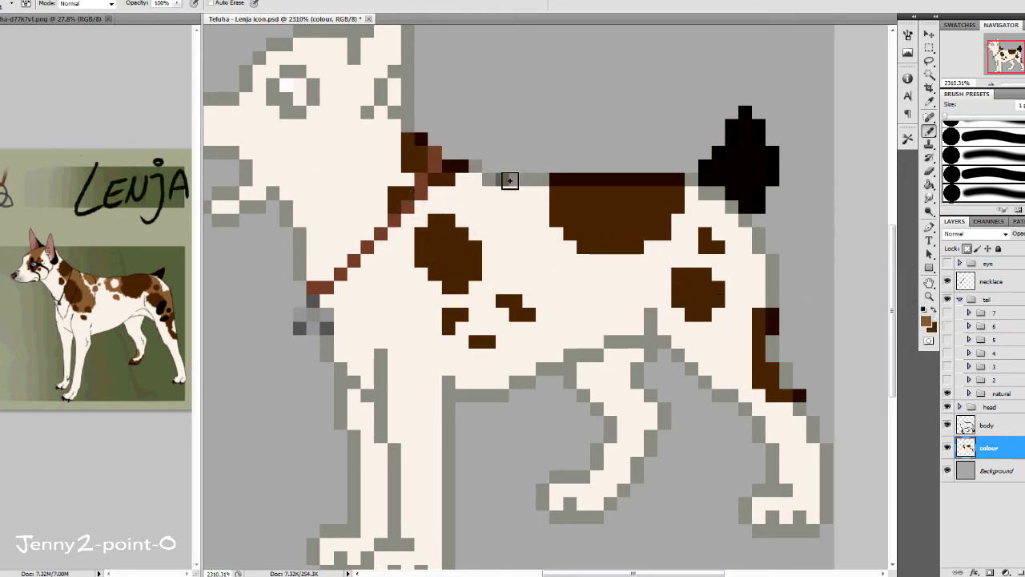
Paint light-brown pixels along the back and around the shoulder spot, trimming the dark patch's edge in cream
mouse_move(494, 192)
mouse_down()
mouse_move(513, 178)
mouse_move(491, 192)
mouse_up()
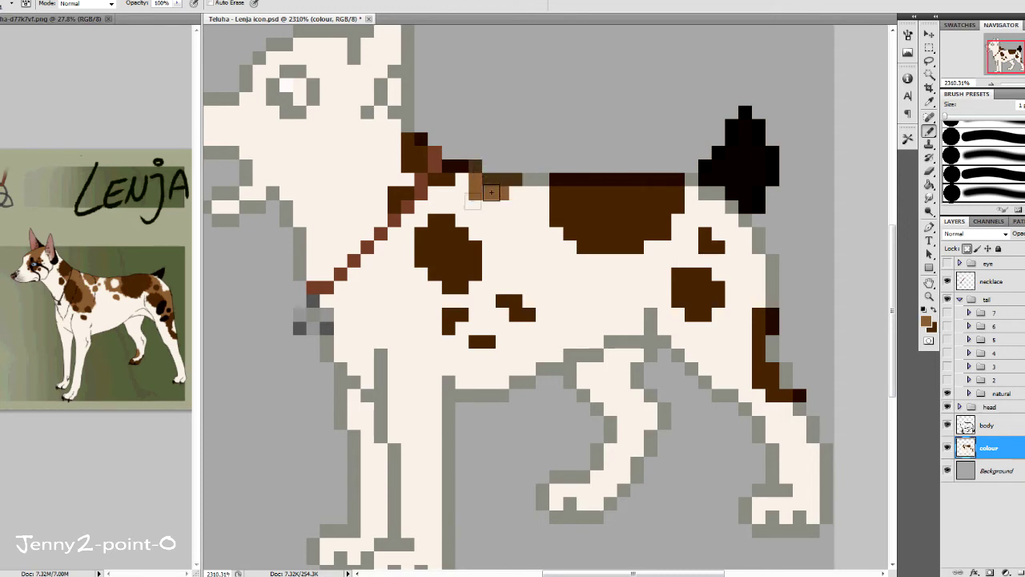
mouse_move(435, 287)
mouse_down()
mouse_move(490, 313)
mouse_move(468, 298)
mouse_move(501, 289)
mouse_move(481, 212)
mouse_move(516, 267)
mouse_up()
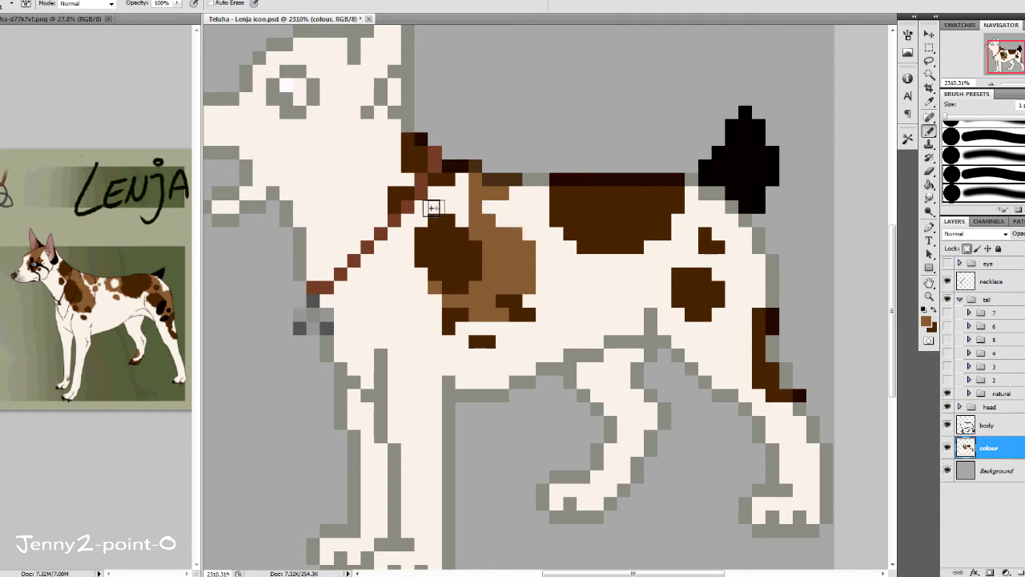
drag(441, 205, 483, 229)
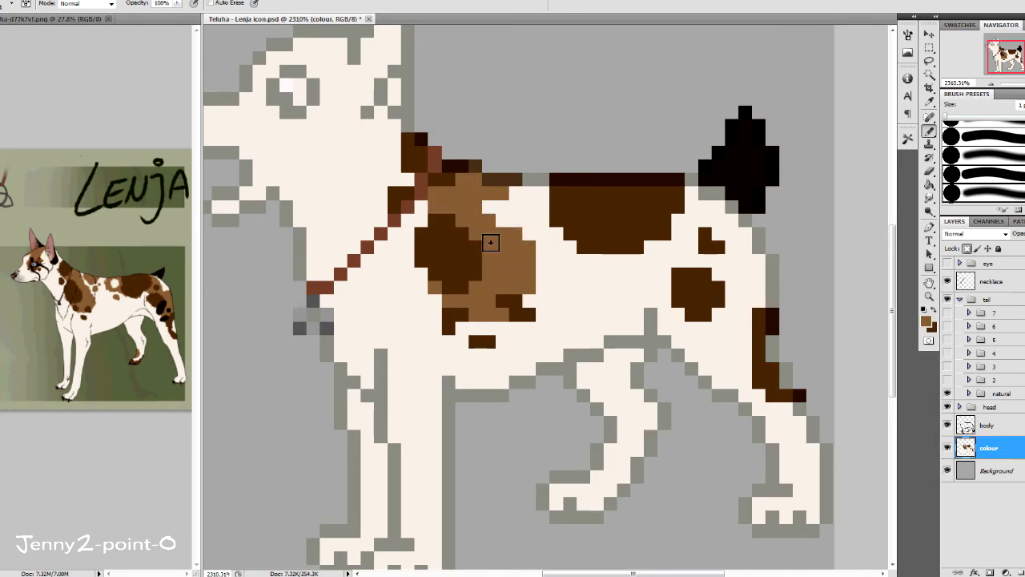
alt+click(541, 232)
drag(556, 178, 657, 240)
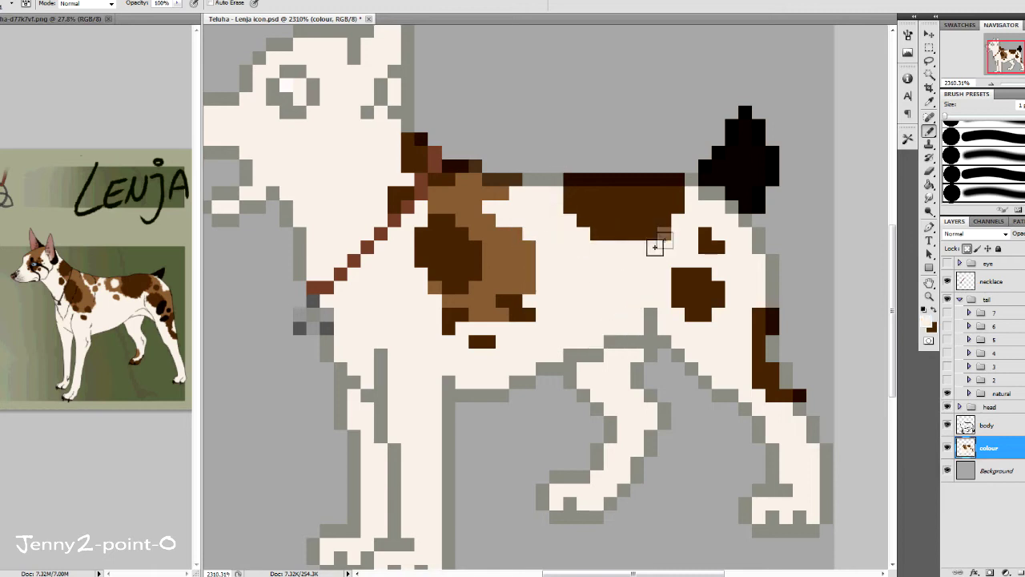
Paint light brown over the dark back patch, spread it across the back, and cut a cream band through it
alt+click(502, 257)
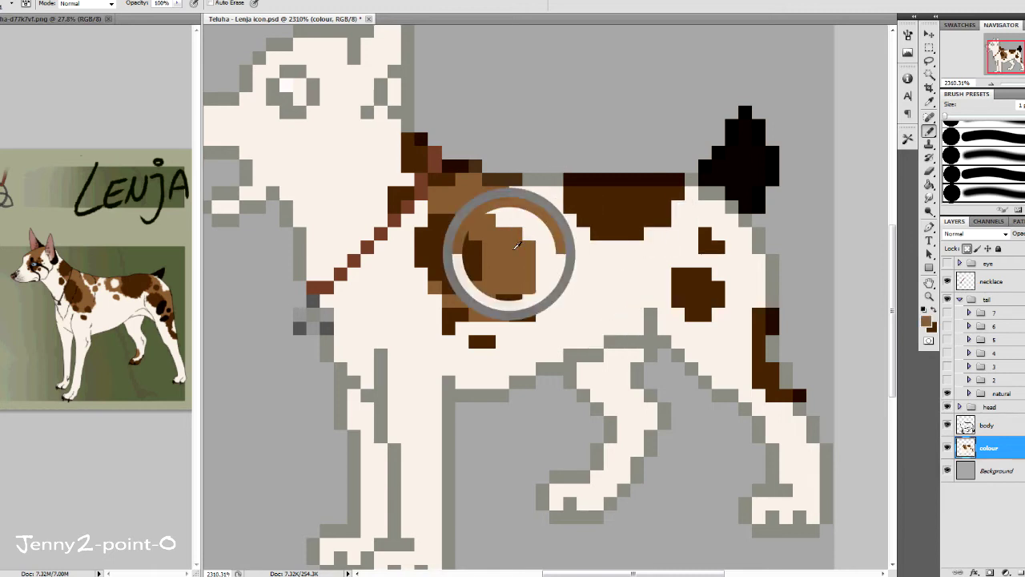
mouse_move(552, 178)
mouse_down()
mouse_move(566, 229)
mouse_move(544, 191)
mouse_move(505, 212)
mouse_up()
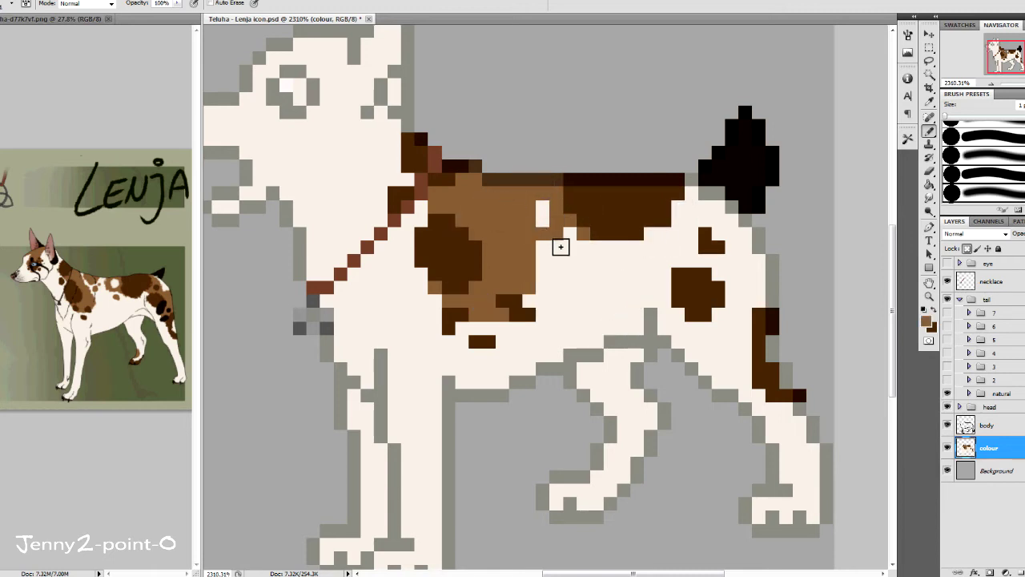
mouse_move(582, 249)
mouse_down()
mouse_move(572, 236)
mouse_move(532, 267)
mouse_up()
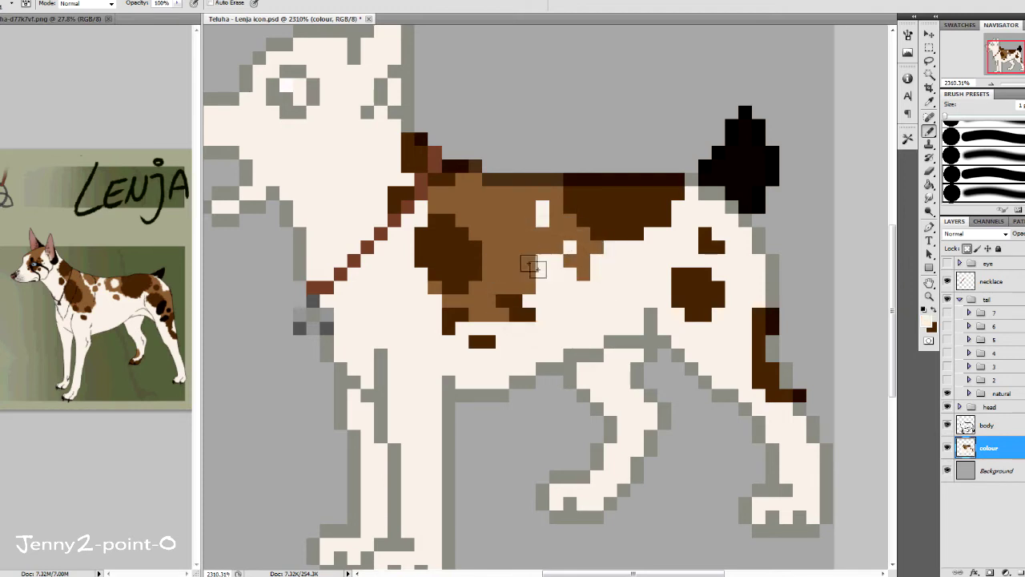
drag(483, 185, 537, 286)
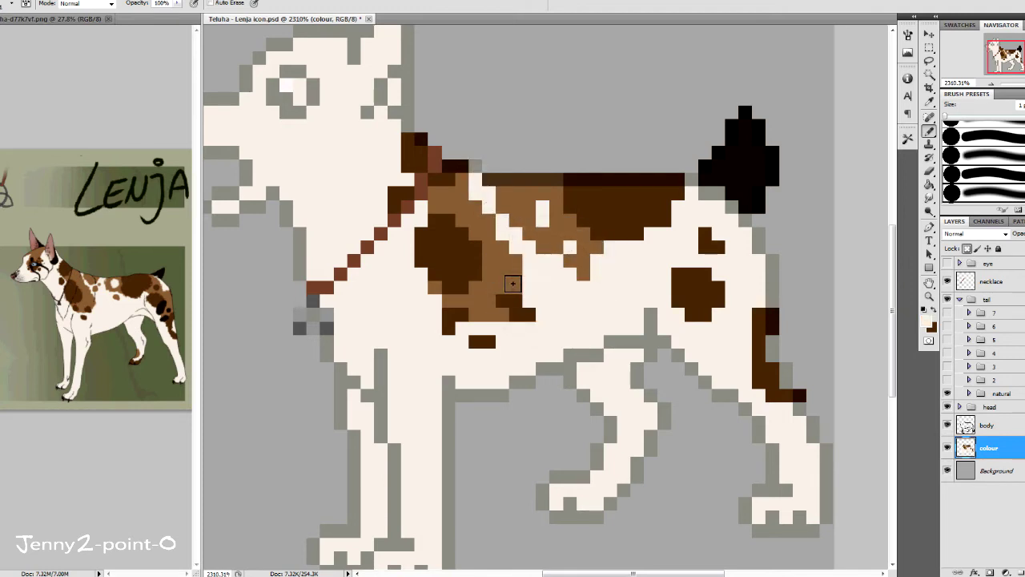
alt+click(513, 283)
key(ctrl+z)
Fill back-patch gaps with cream and light brown, add dark pixels near the tail, and make the dark patch's left end cream
mouse_move(531, 208)
mouse_down()
mouse_move(516, 210)
mouse_move(531, 192)
mouse_move(582, 268)
mouse_up()
drag(495, 188, 533, 203)
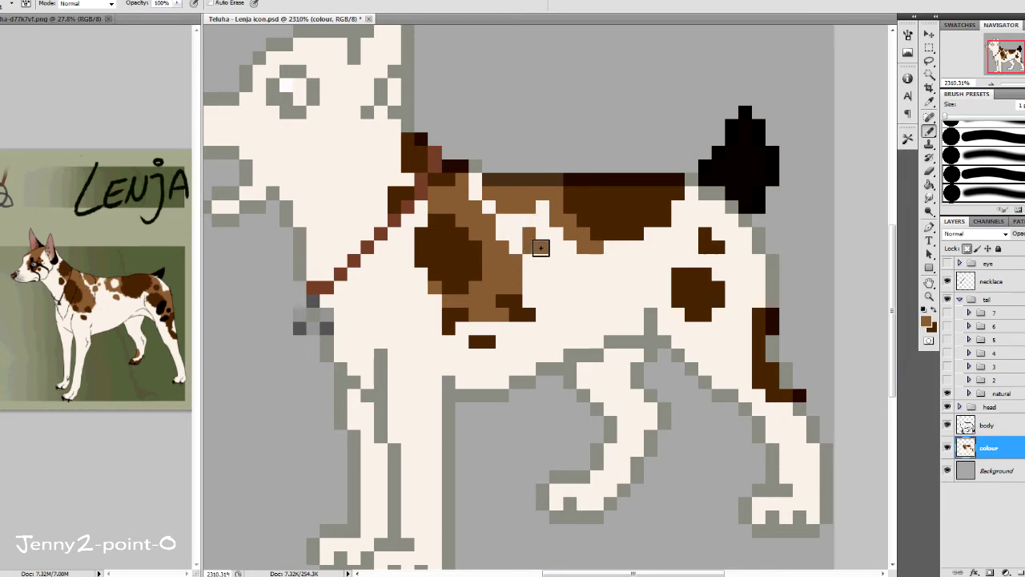
mouse_move(541, 247)
mouse_down()
mouse_move(561, 244)
mouse_move(556, 208)
mouse_up()
alt+click(617, 201)
mouse_move(677, 181)
mouse_down()
mouse_move(705, 216)
mouse_move(633, 240)
mouse_up()
alt+click(591, 264)
drag(567, 178, 613, 237)
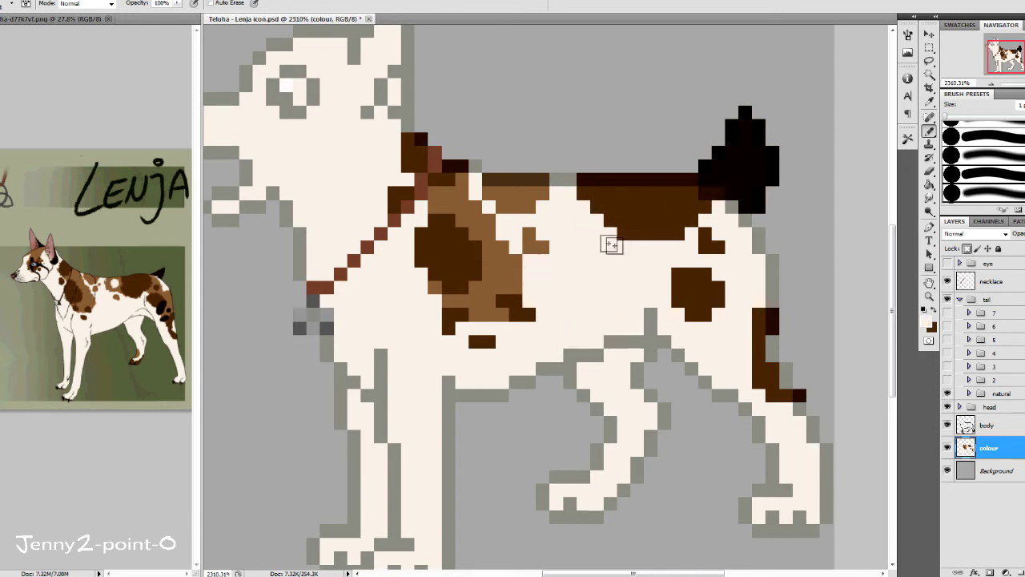
Extend the light-brown patch, clean its lower edge, cut cream spots into it, and extend the dark patch's lower edge
mouse_move(554, 216)
mouse_down()
mouse_move(583, 222)
mouse_move(572, 215)
mouse_move(564, 255)
mouse_move(568, 179)
mouse_move(593, 224)
mouse_move(577, 254)
mouse_move(592, 263)
mouse_move(610, 243)
mouse_up()
alt+click(561, 258)
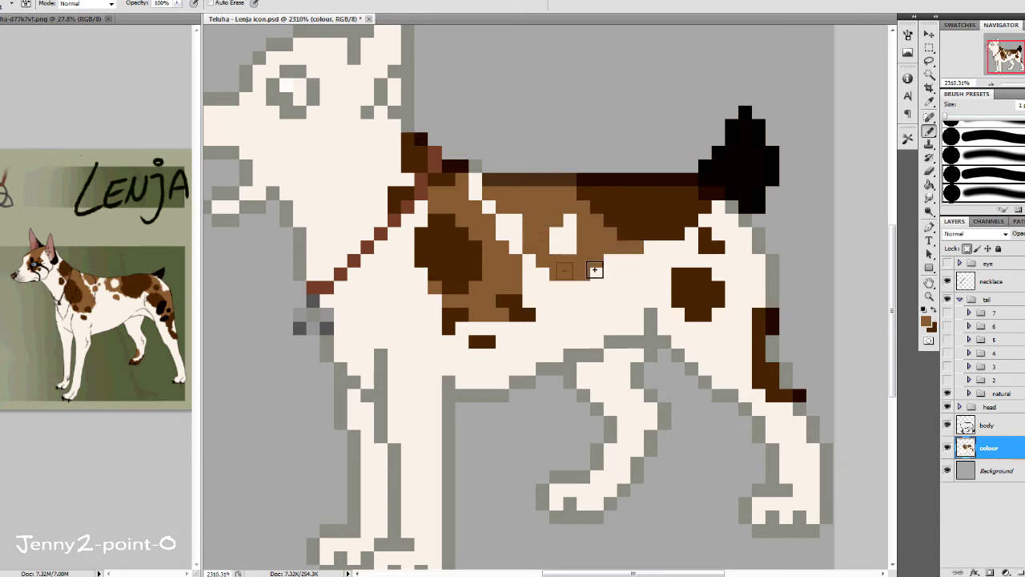
alt+click(570, 303)
drag(545, 276, 603, 281)
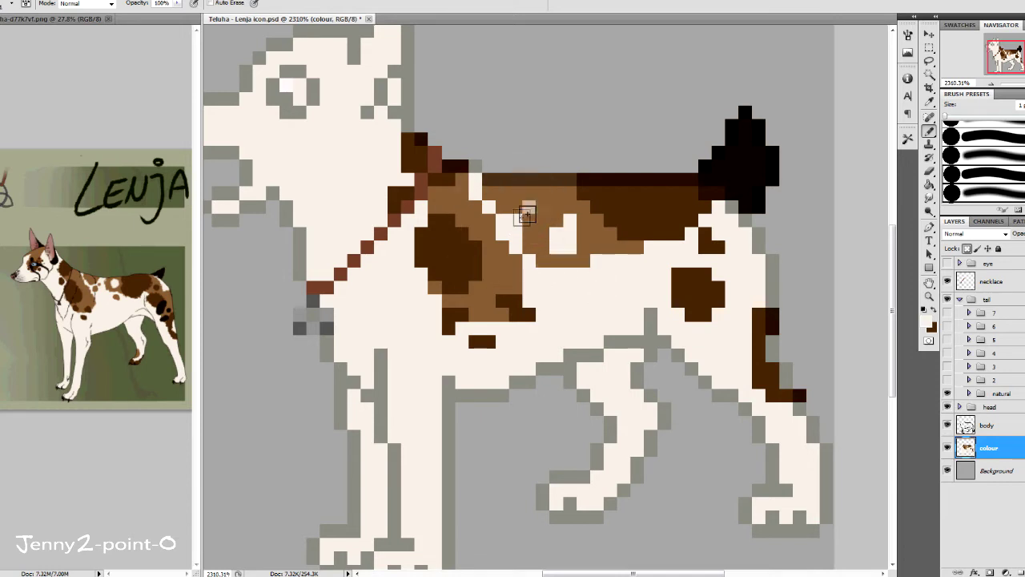
drag(526, 206, 540, 273)
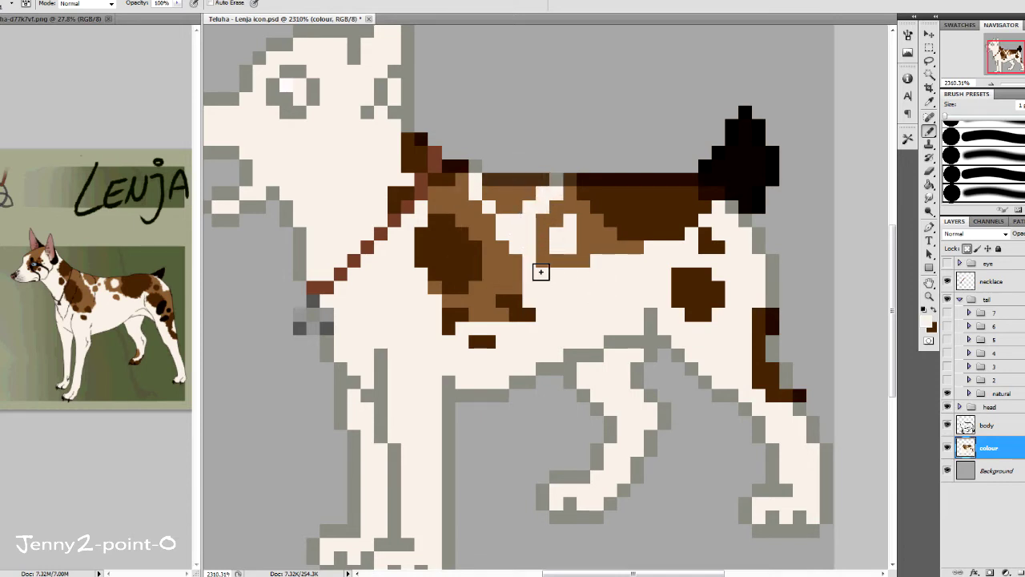
click(519, 235)
drag(610, 272, 596, 285)
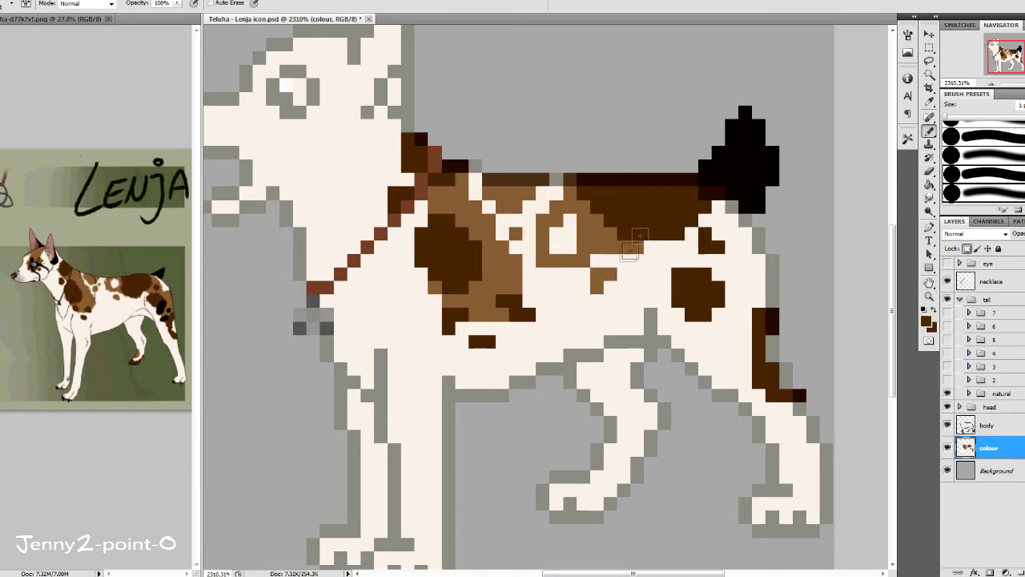
mouse_move(641, 235)
mouse_down()
mouse_move(606, 219)
mouse_move(664, 275)
mouse_up()
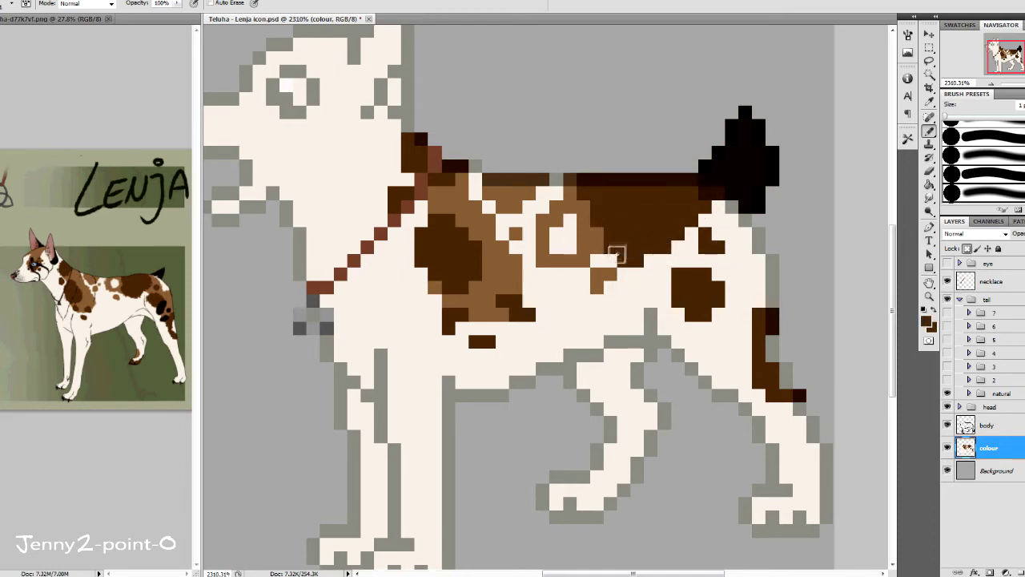
Repaint the hip pixels and add brown and light-brown pixels under and around the tail base
scroll(613, 213, up, 1)
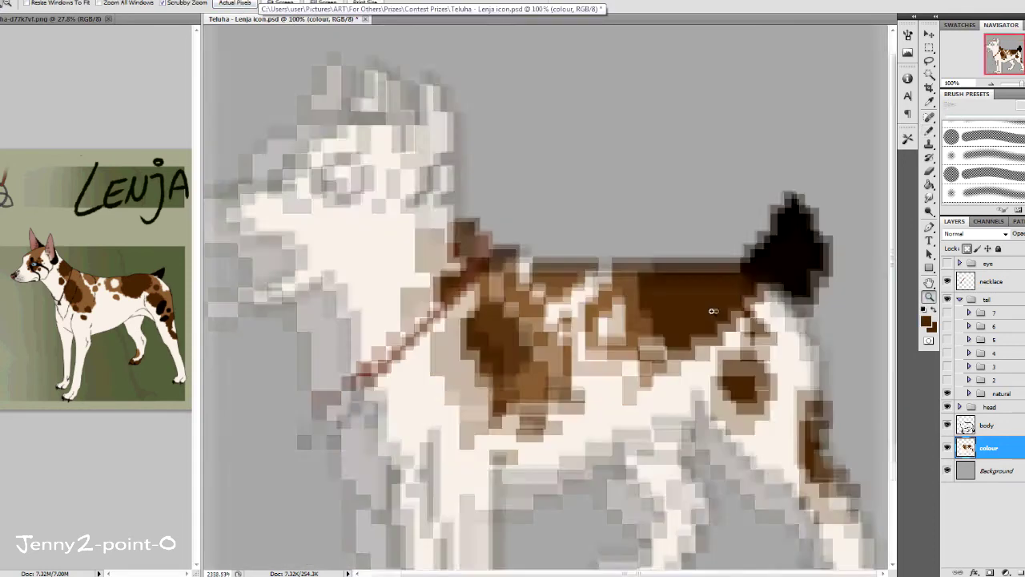
alt+click(618, 310)
mouse_move(597, 336)
mouse_down()
mouse_move(592, 356)
mouse_move(646, 383)
mouse_up()
alt+click(593, 390)
key(x)
key(x)
scroll(705, 344, down, 2)
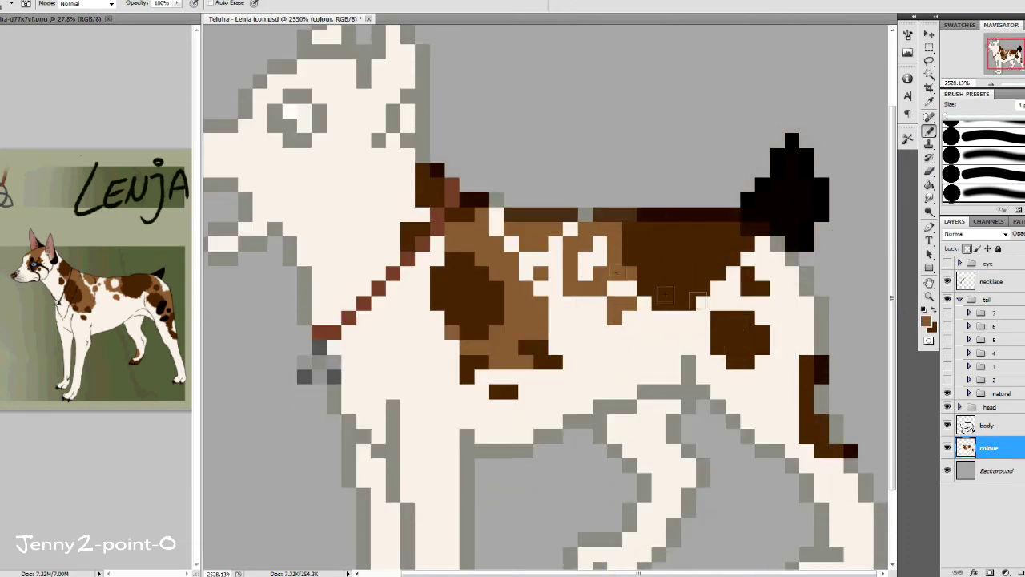
drag(753, 242, 789, 305)
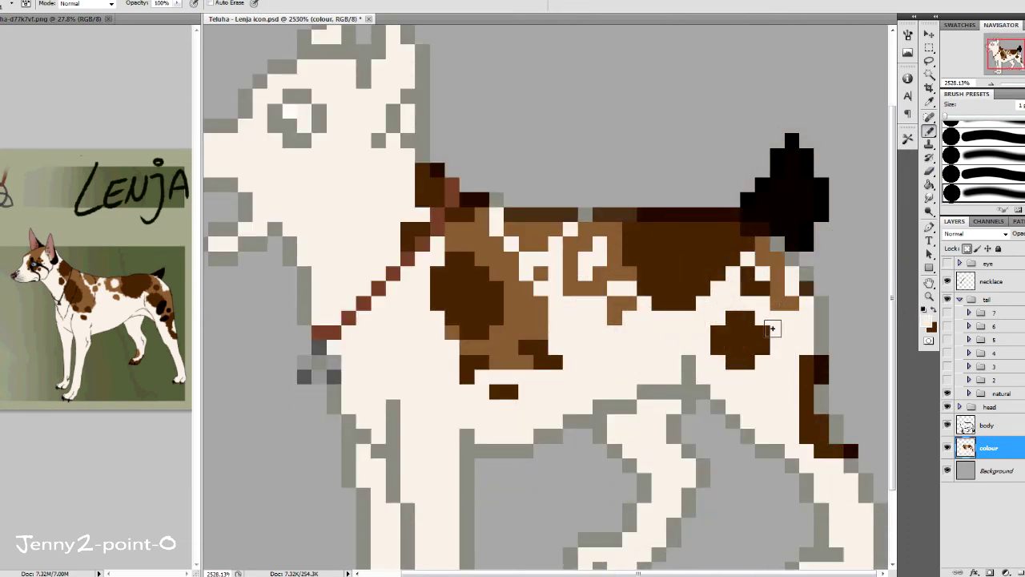
mouse_move(715, 302)
mouse_down()
mouse_move(777, 339)
mouse_move(801, 321)
mouse_move(817, 337)
mouse_move(762, 372)
mouse_up()
Add dark pixels at the tail base, undo the stray black belly pixels, and paint the hind paw dark brown
key(x)
drag(792, 404, 793, 386)
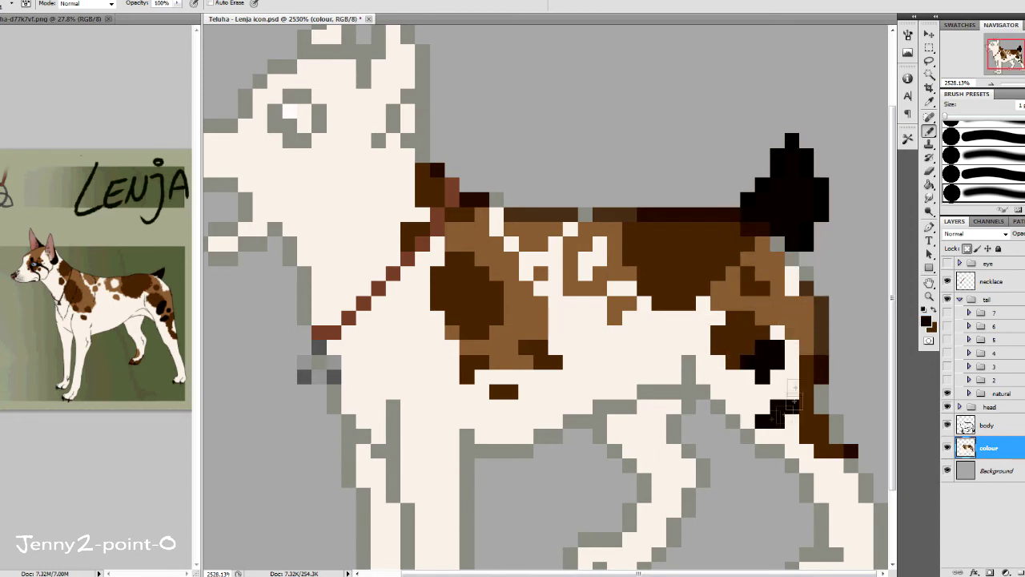
key(ctrl+z)
click(806, 331)
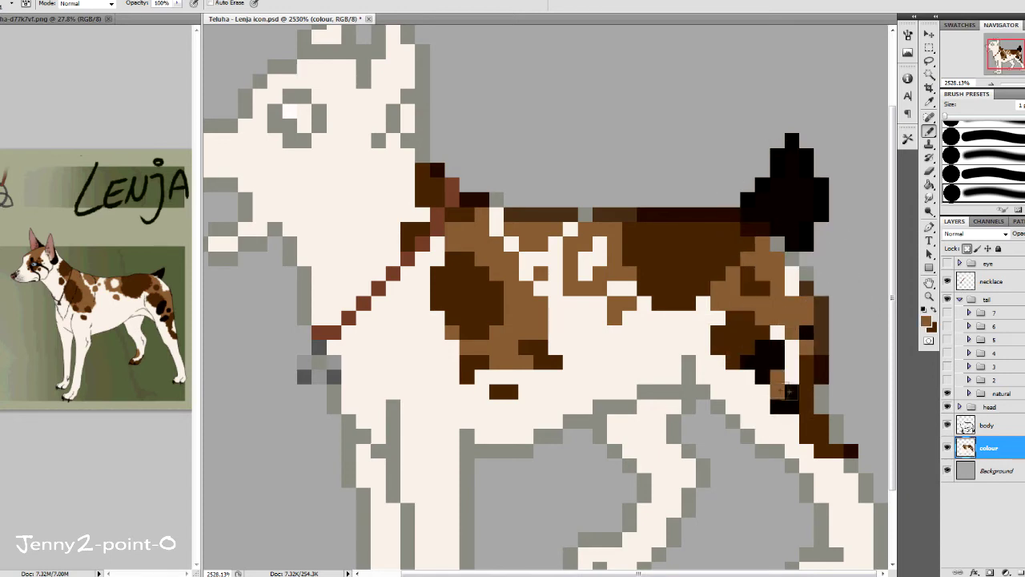
scroll(791, 400, down, 5)
key(z)
scroll(588, 287, down, 5)
scroll(587, 285, up, 5)
key(b)
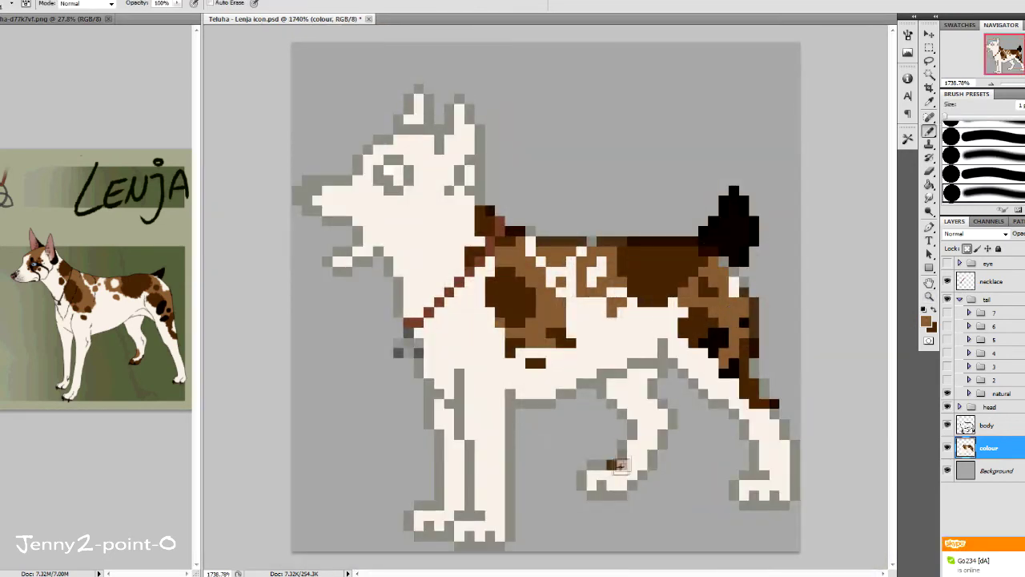
mouse_move(633, 445)
mouse_down()
mouse_move(613, 473)
mouse_move(581, 485)
mouse_move(638, 478)
mouse_move(652, 460)
mouse_up()
key(m)
text(sh)
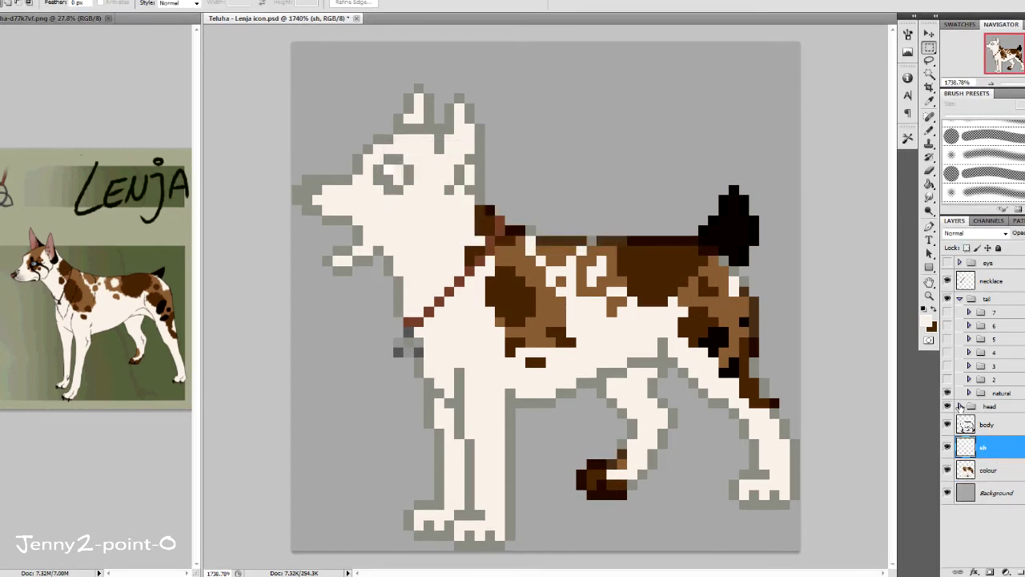
shift+click(989, 425)
Group the body and colour layers, then show the first head frame and select its layer 1
key(ctrl+g)
click(959, 406)
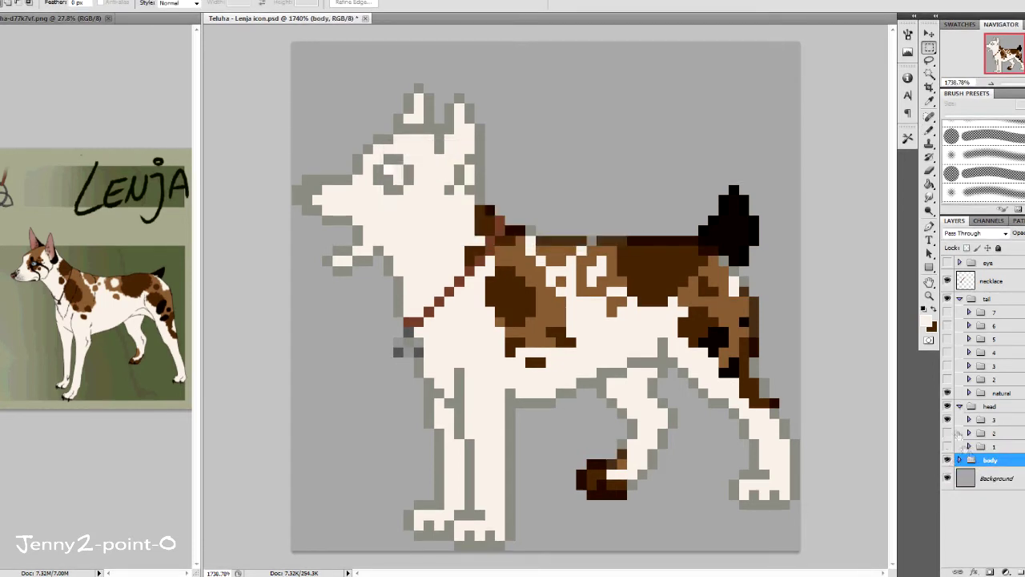
click(948, 446)
click(1002, 486)
key(b)
Paint both ears black with brown inner ears, and make the nose tip brown
drag(388, 104, 403, 136)
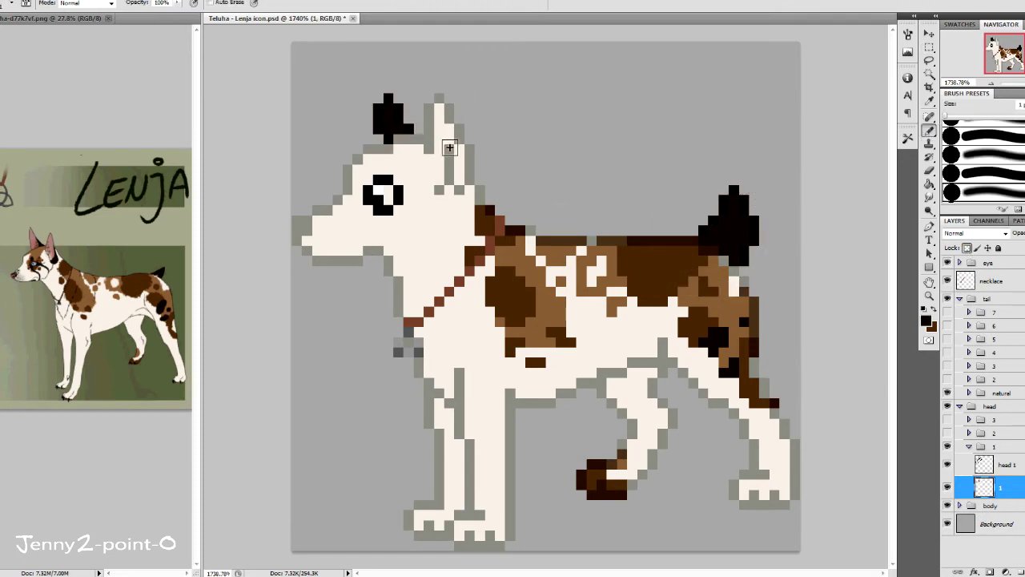
scroll(365, 115, up, 2)
drag(492, 160, 513, 216)
drag(500, 132, 529, 208)
alt+click(437, 415)
drag(473, 100, 481, 182)
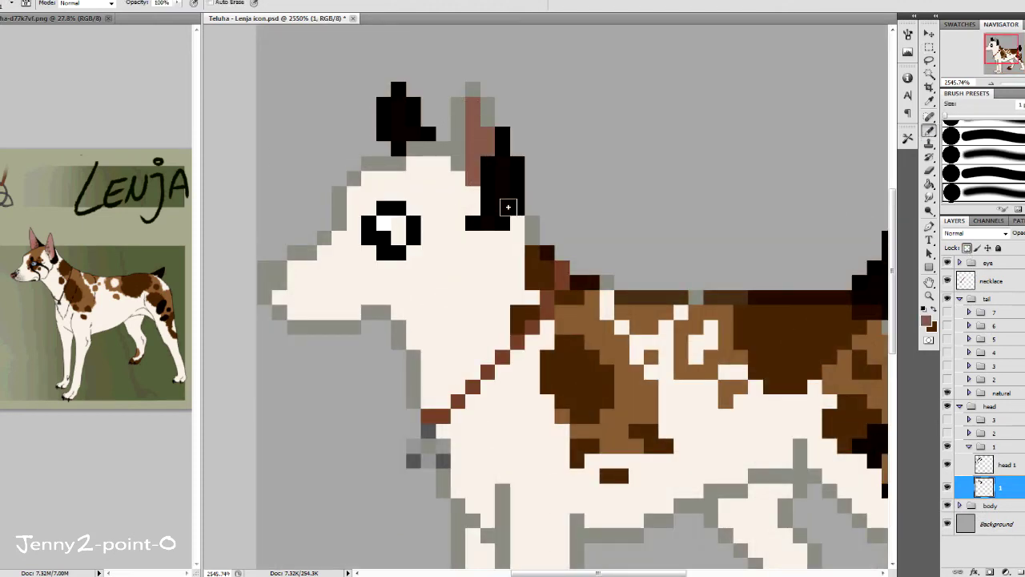
scroll(510, 120, up, 1)
click(295, 264)
Colour the eye blue-grey, paint brown around it, and add a black brow line and black cheek pixels
key(alt+bracketright)
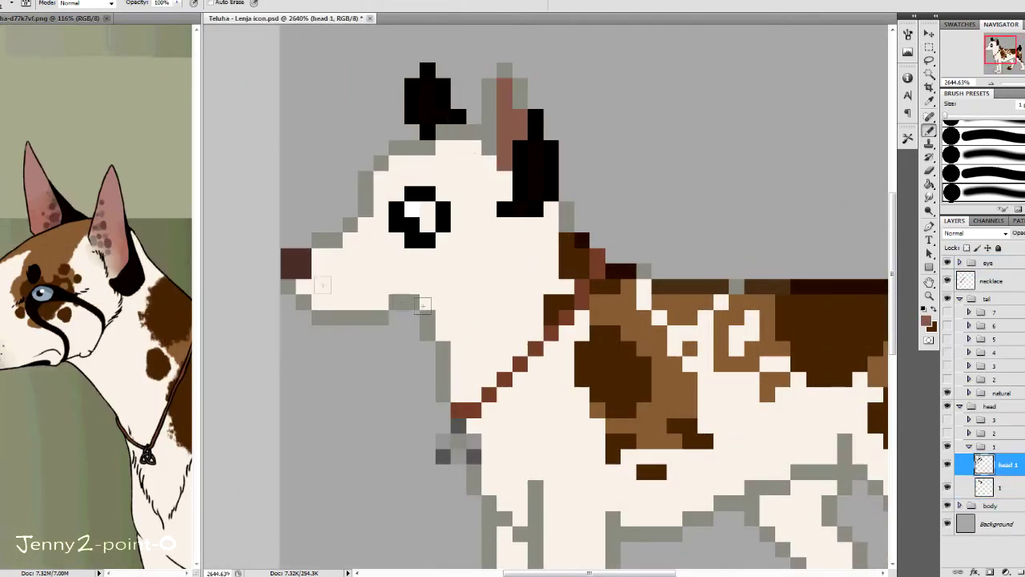
click(427, 215)
key(alt+bracketleft)
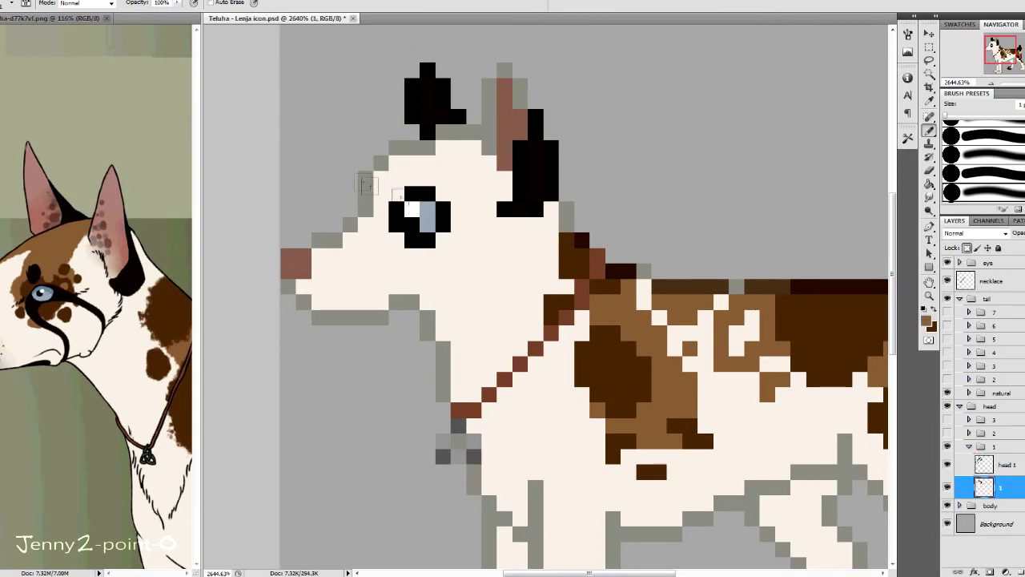
mouse_move(400, 180)
mouse_down()
mouse_move(427, 149)
mouse_move(465, 152)
mouse_move(440, 164)
mouse_up()
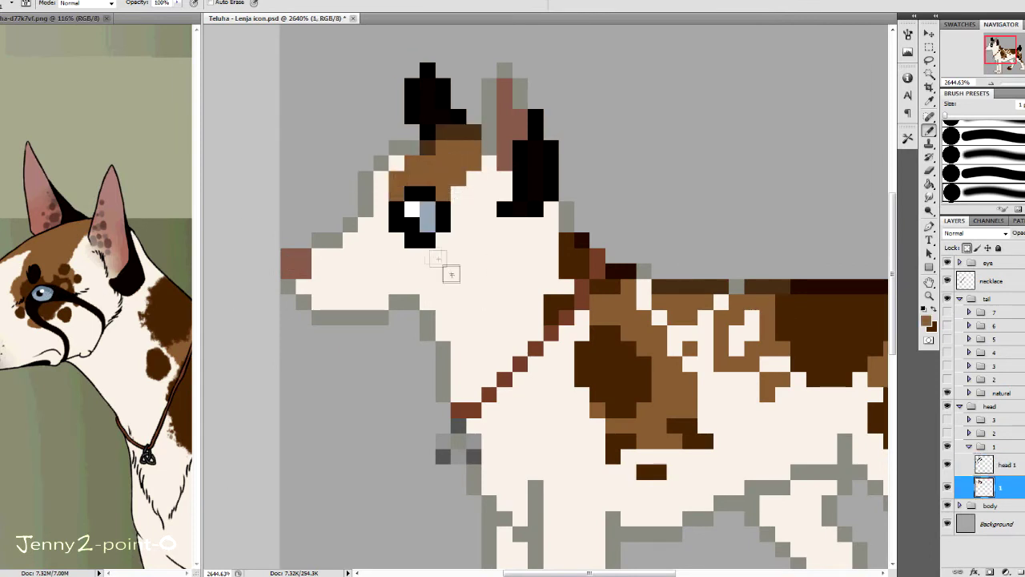
drag(382, 228, 431, 254)
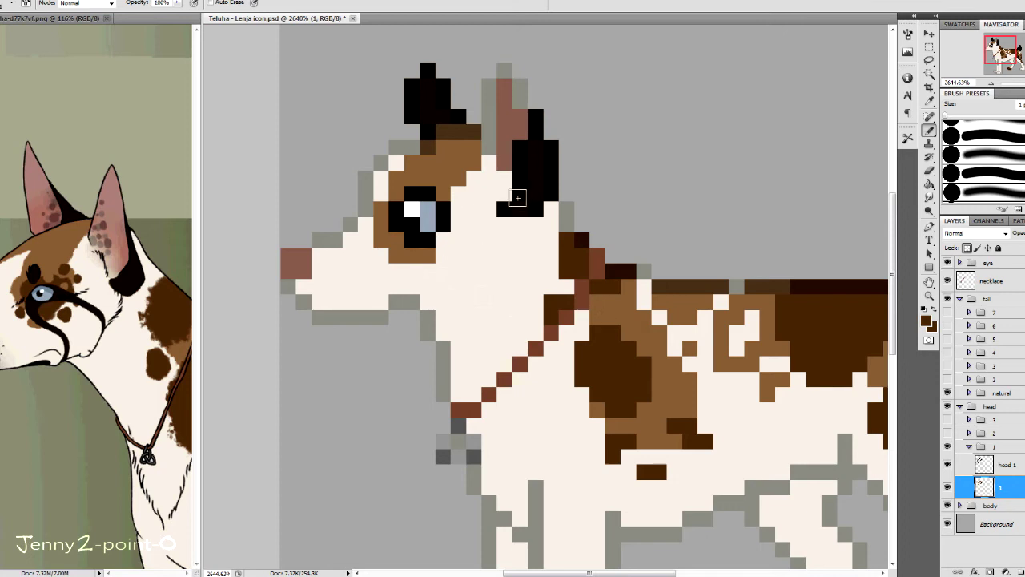
alt+click(517, 198)
click(396, 178)
drag(443, 194, 504, 241)
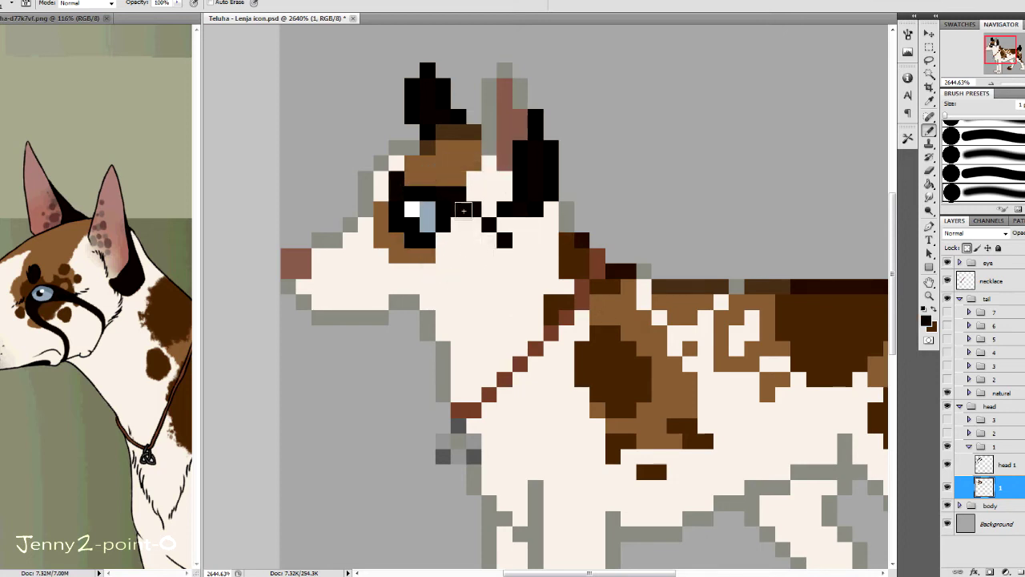
drag(396, 240, 428, 303)
alt+click(521, 240)
mouse_move(489, 224)
mouse_down()
mouse_move(489, 240)
mouse_move(433, 256)
mouse_up()
Darken four pixels around the eye to brown and check the whole icon
alt+click(606, 377)
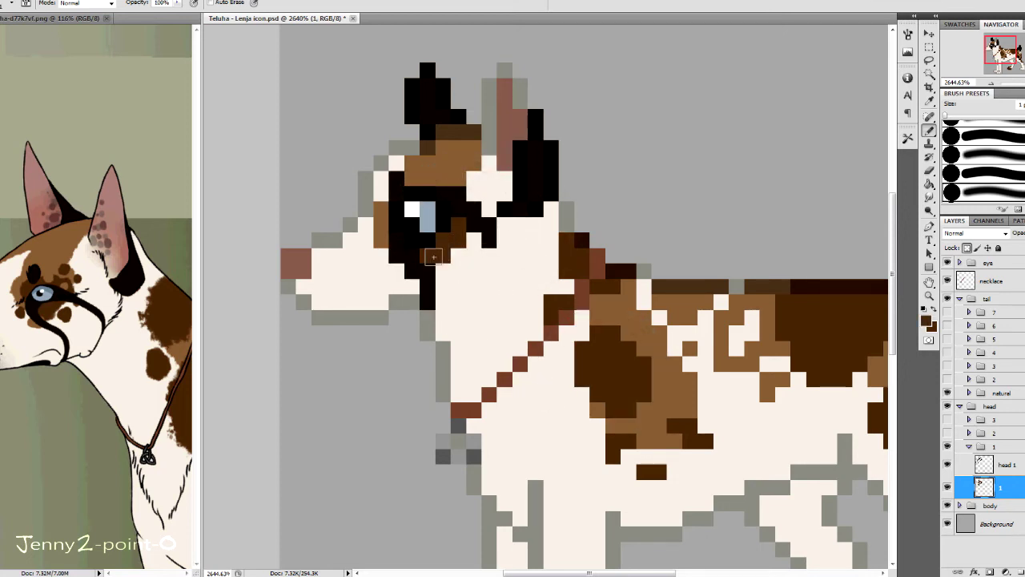
click(449, 222)
click(413, 178)
click(381, 217)
click(406, 232)
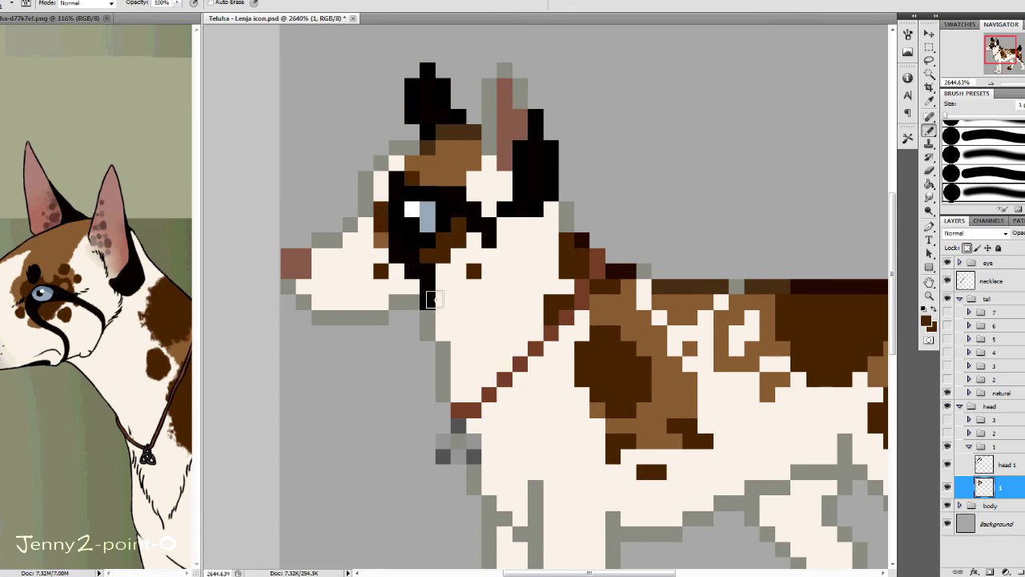
key(z)
mouse_move(588, 293)
mouse_down()
mouse_move(565, 271)
mouse_move(574, 271)
mouse_up()
key(b)
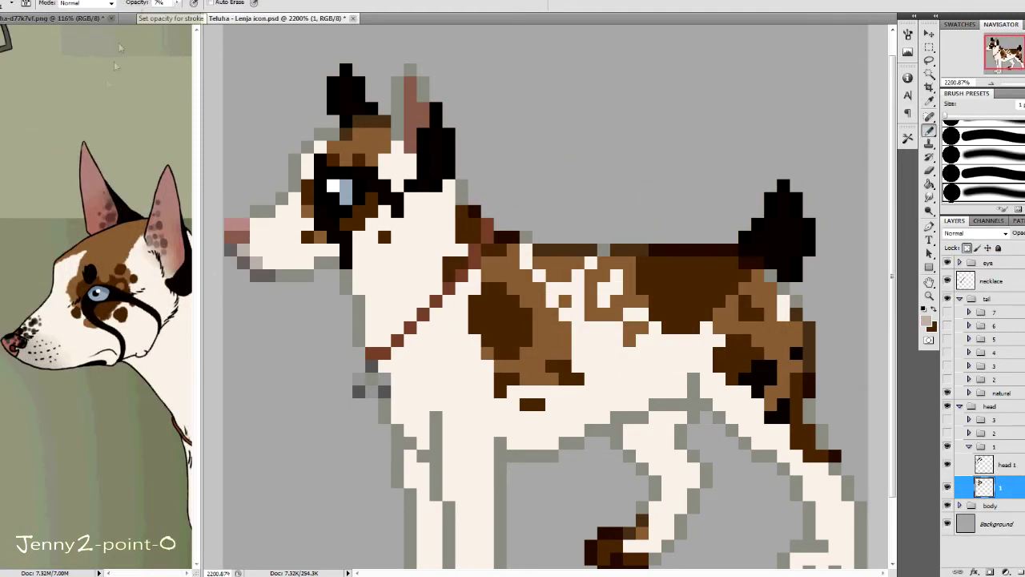
Shade the muzzle with pale pixels at 55% pencil opacity
text(5)
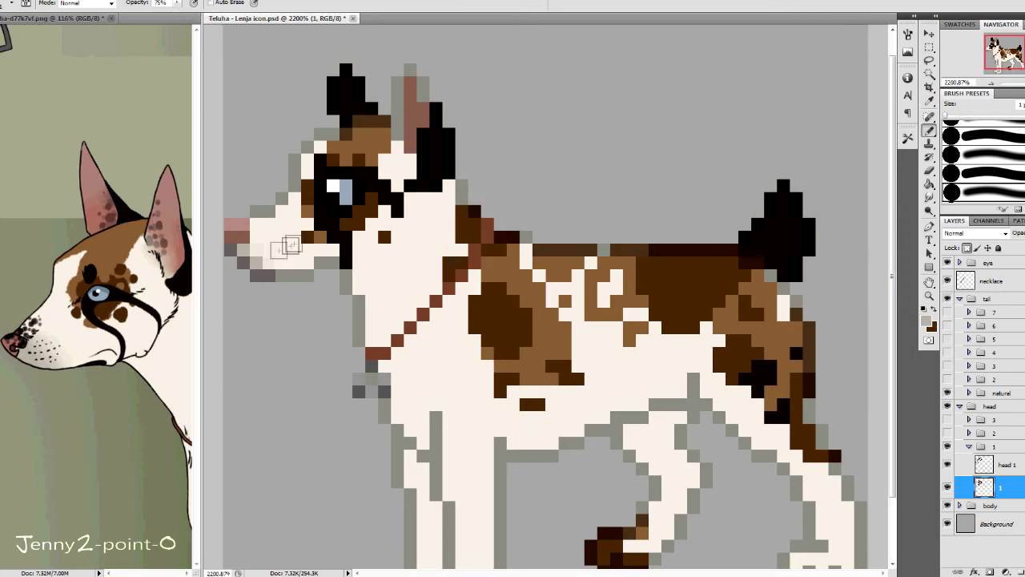
text(5)
click(260, 240)
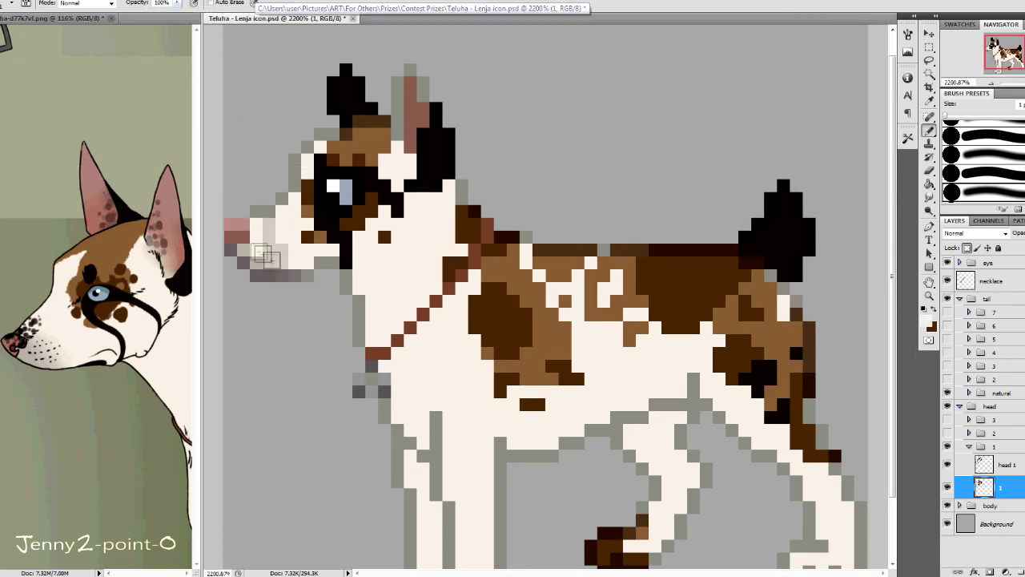
scroll(765, 104, down, 1)
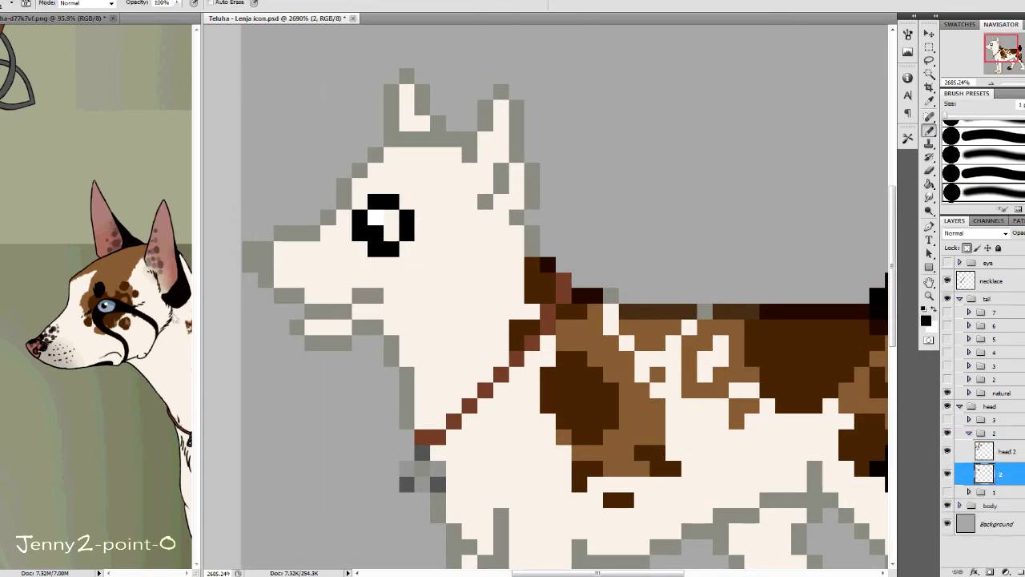
Paint a black pixel near head 2's nose and shade its muzzle darker grey at 60% opacity
click(948, 264)
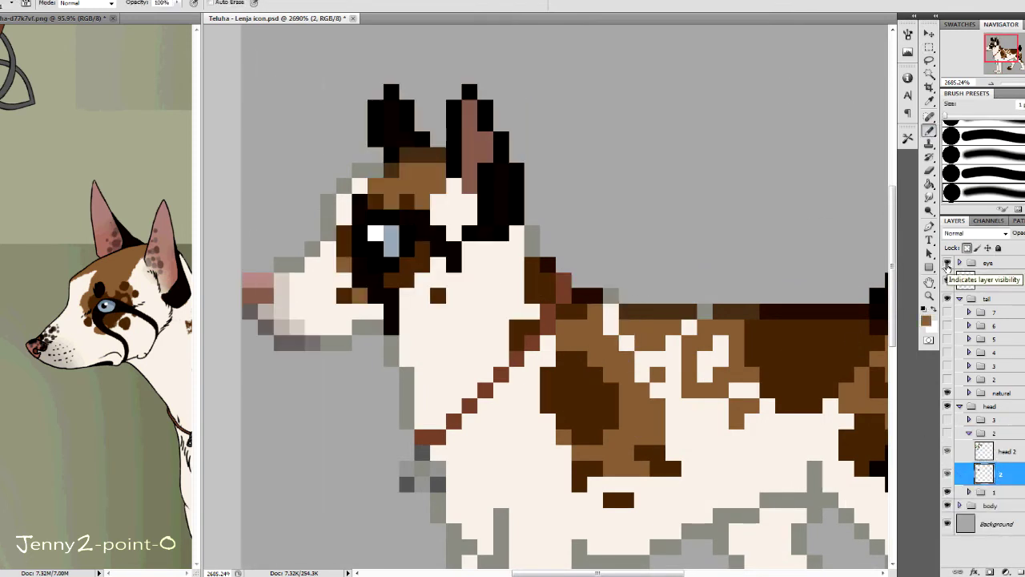
click(947, 262)
click(947, 491)
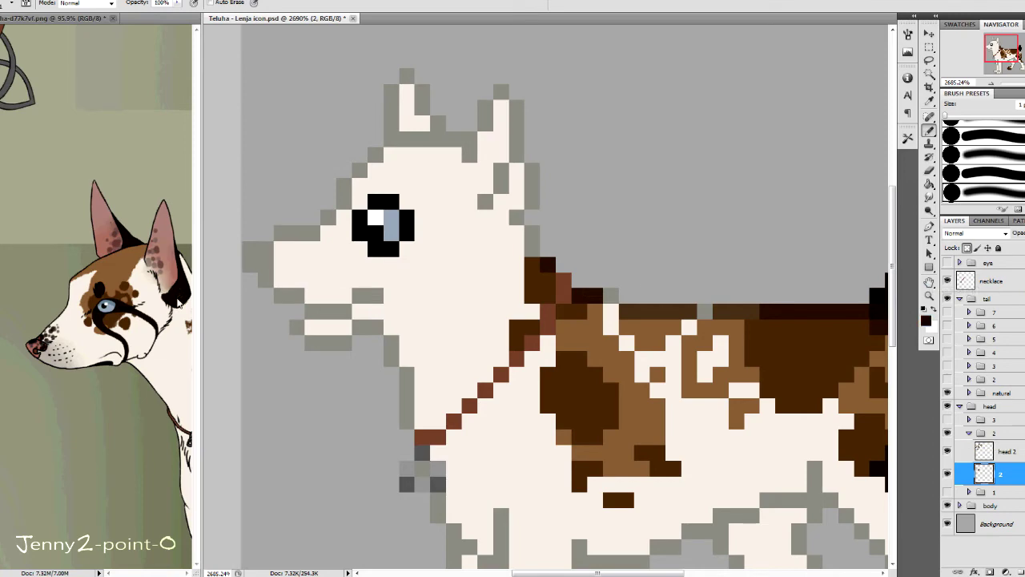
alt+click(508, 197)
click(282, 249)
key(6)
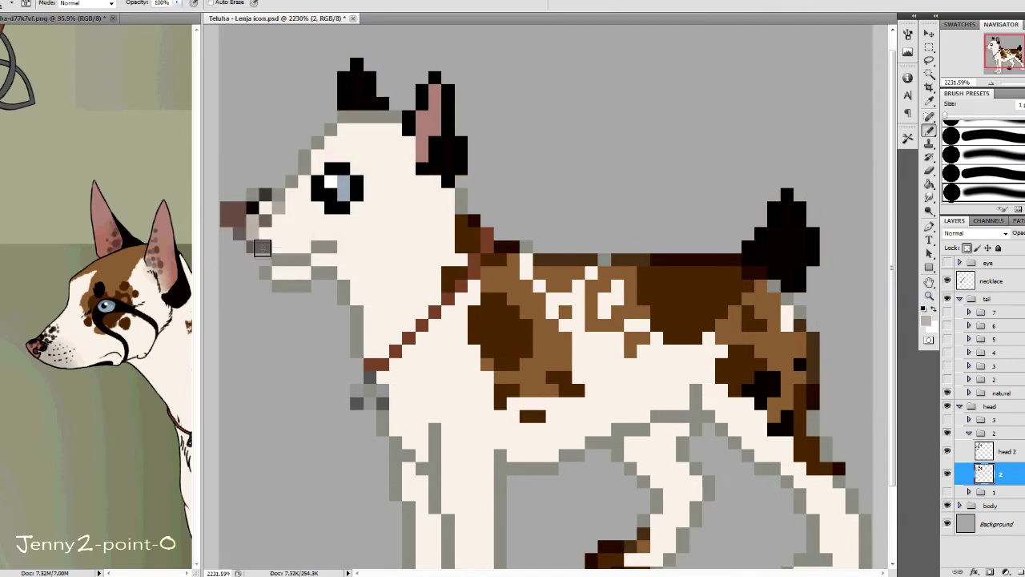
drag(262, 248, 336, 264)
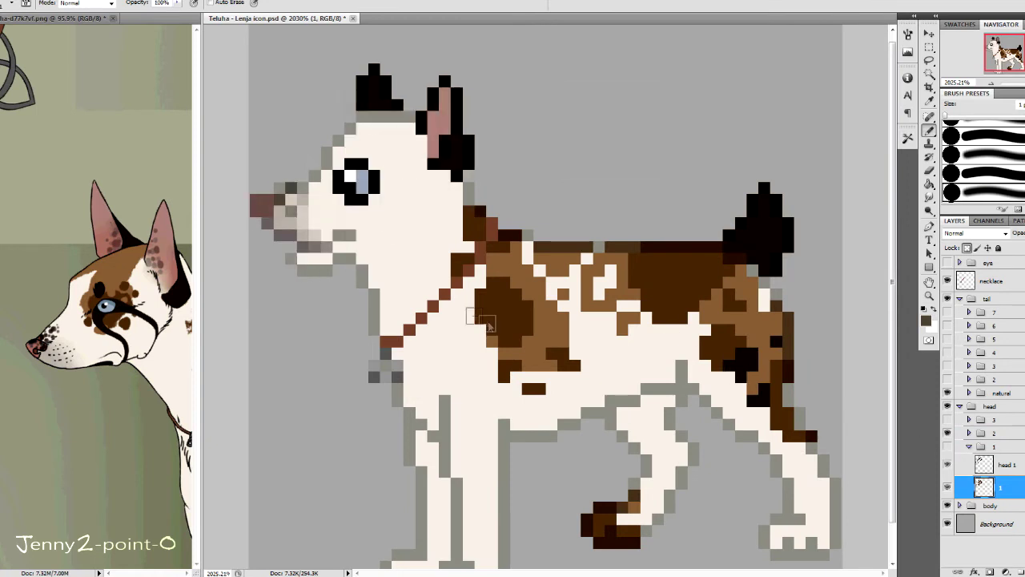
Paint a brown forehead on head 2, with black markings and brown pixels below the eye
click(947, 446)
click(947, 446)
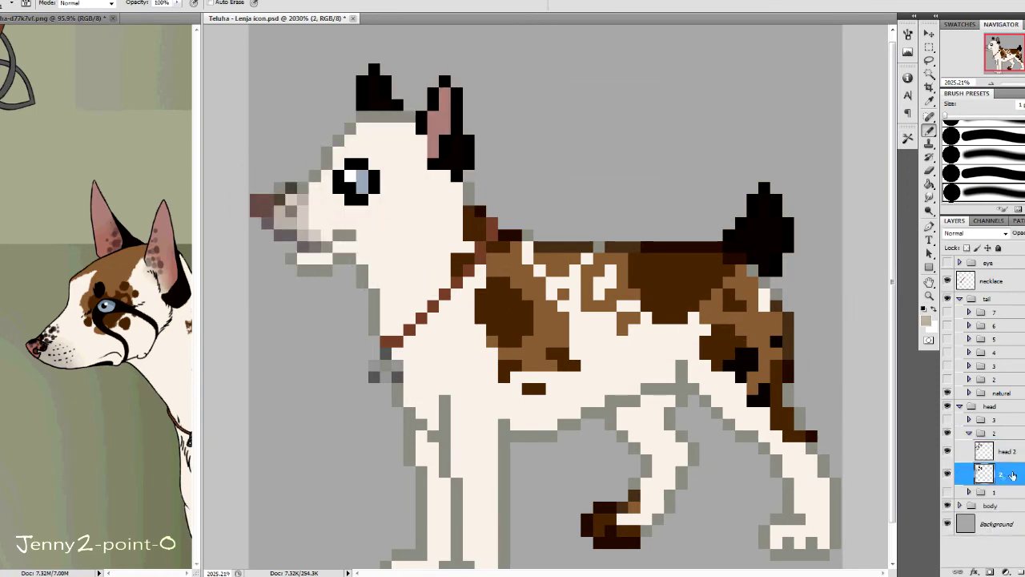
drag(353, 149, 347, 209)
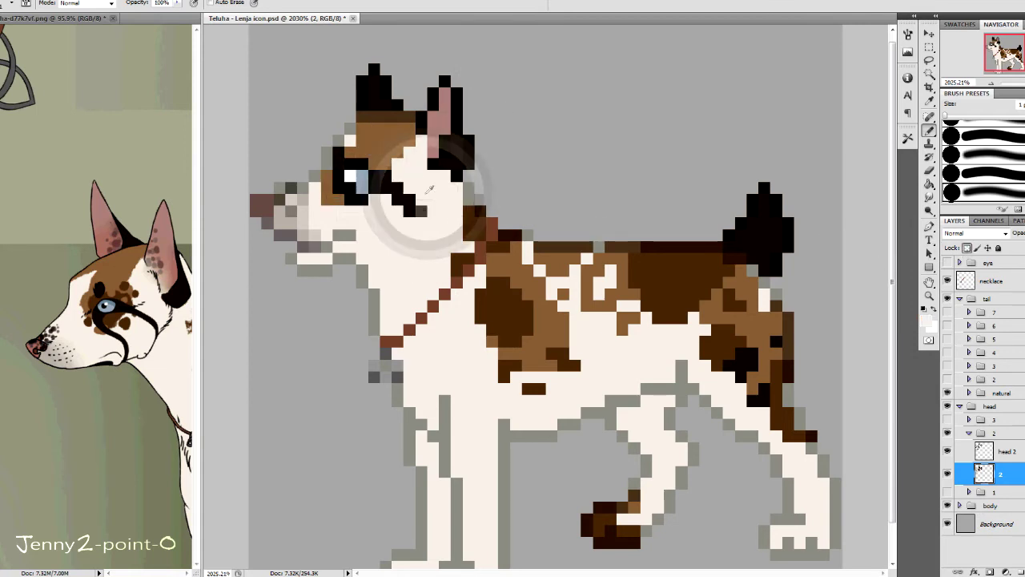
mouse_move(398, 190)
mouse_down()
mouse_move(410, 213)
mouse_move(373, 231)
mouse_up()
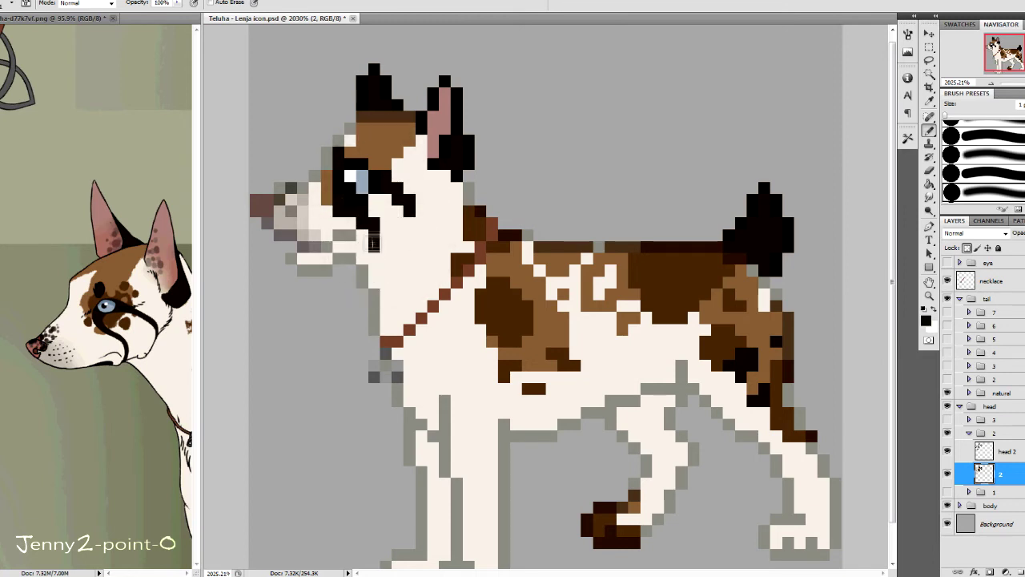
drag(359, 210, 398, 200)
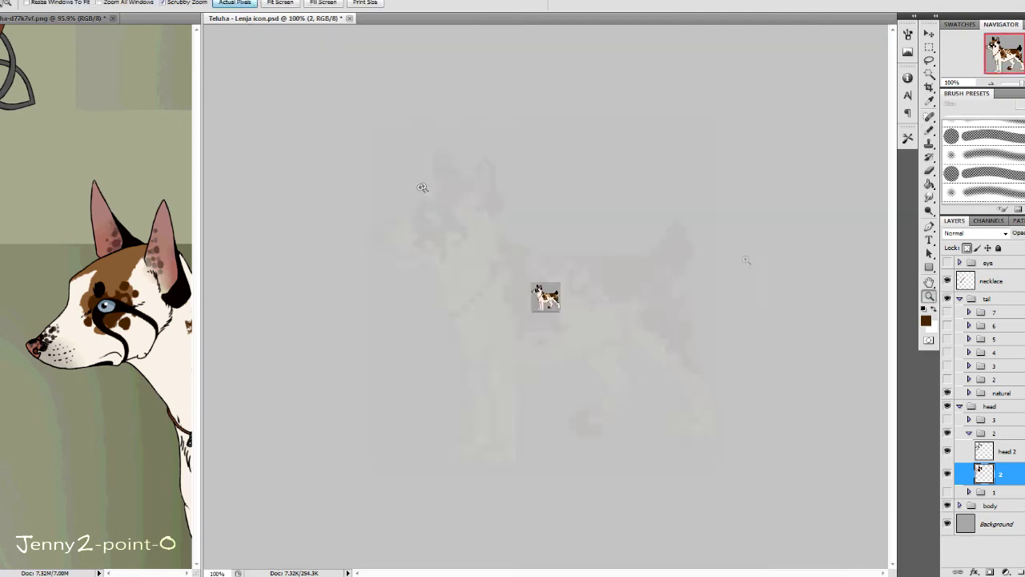
click(969, 433)
Touch up head 2's brown and dark pixels around the eye and cover a stray brown pixel
key(ctrl+0)
click(947, 436)
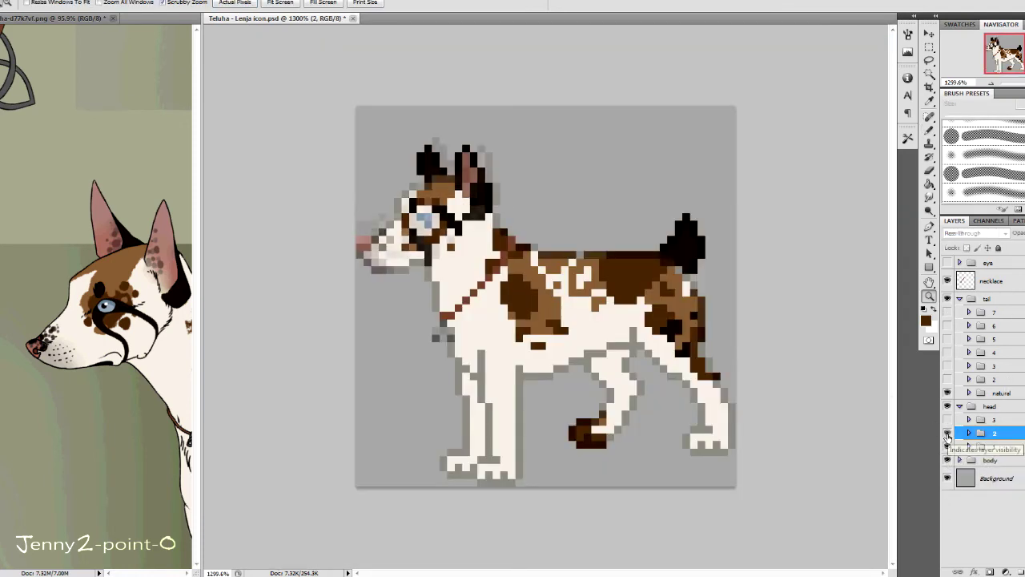
click(947, 437)
click(969, 432)
drag(416, 208, 481, 209)
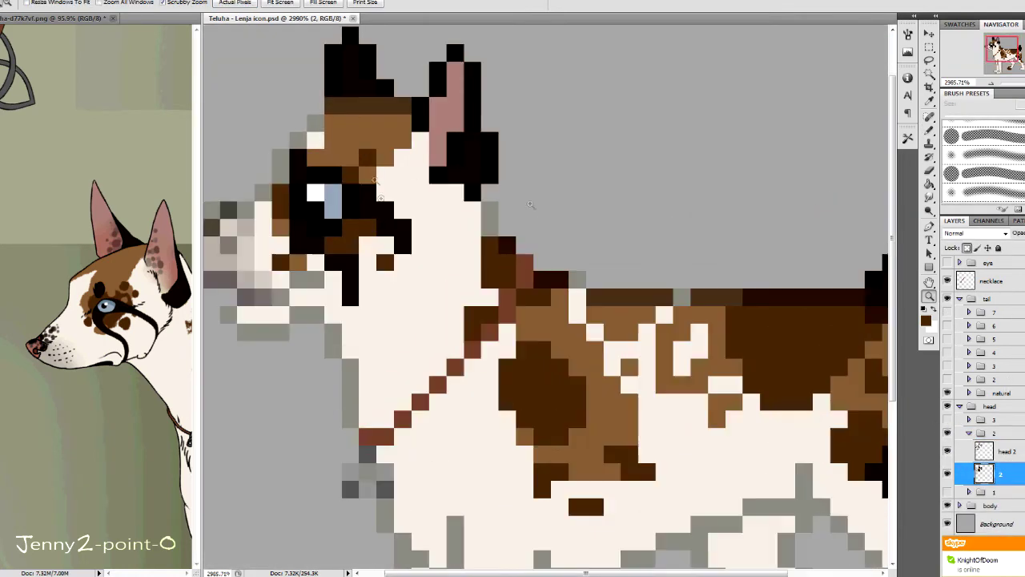
key(b)
drag(363, 176, 377, 209)
click(385, 262)
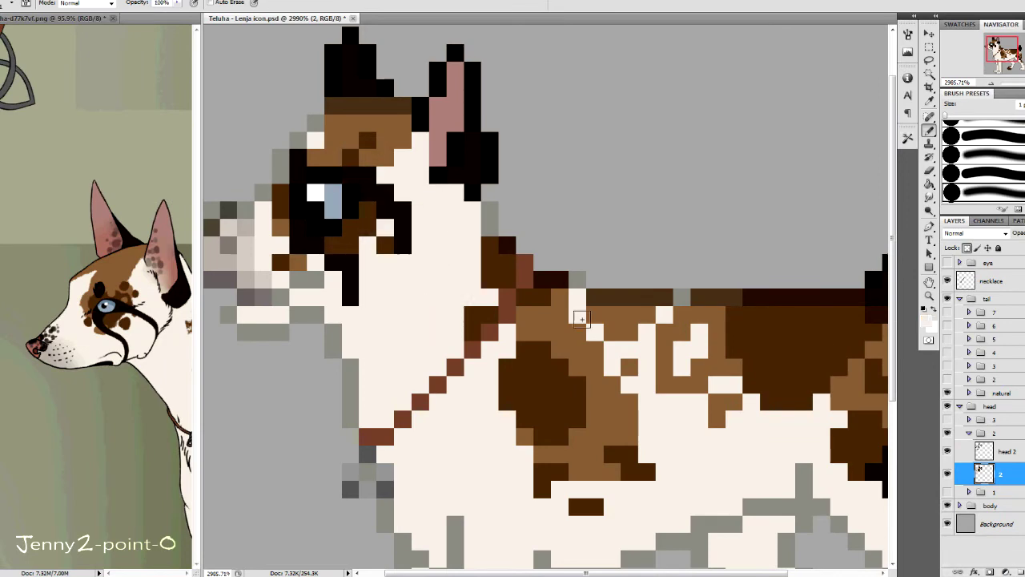
Hide the second head frame and show and select the third head frame's drawing
key(m)
key(ctrl+1)
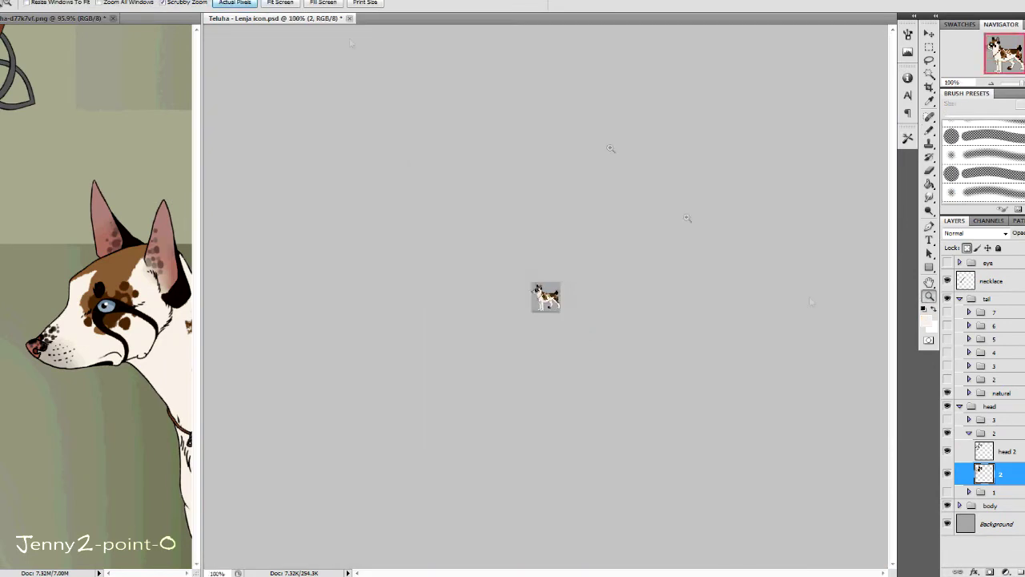
click(969, 433)
key(ctrl+0)
click(947, 433)
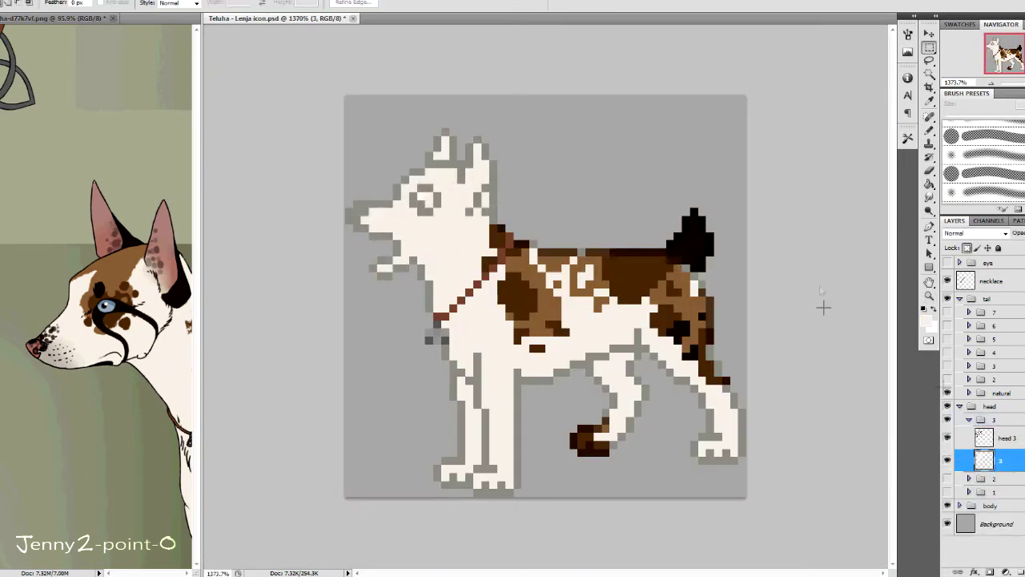
key(ctrl+plus)
key(b)
ctrl+click(686, 293)
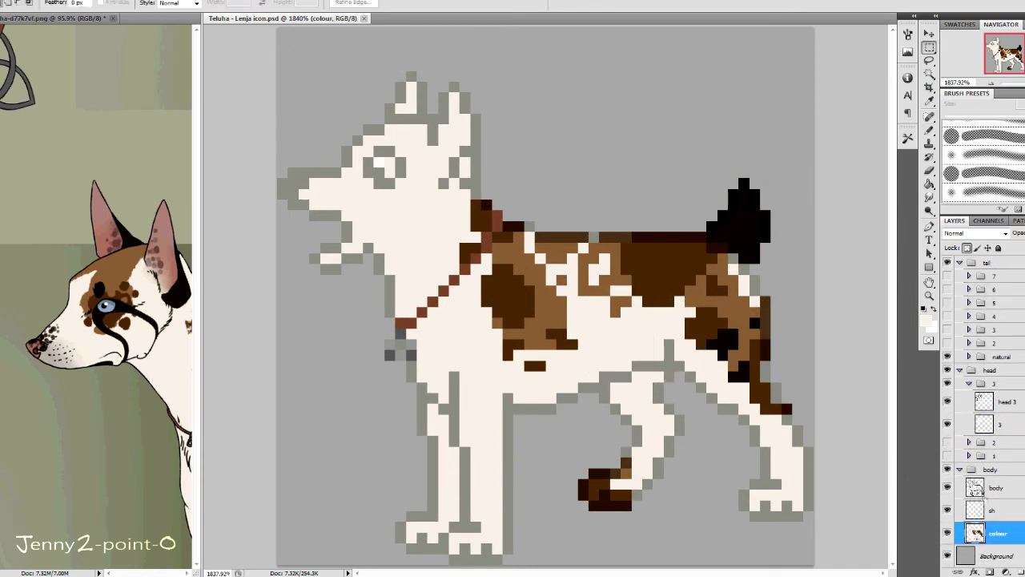
Sample black from the tail and fill head 3's ear outlines and tips with black
key(d)
key(alt+shift+BackSpace)
alt+click(732, 213)
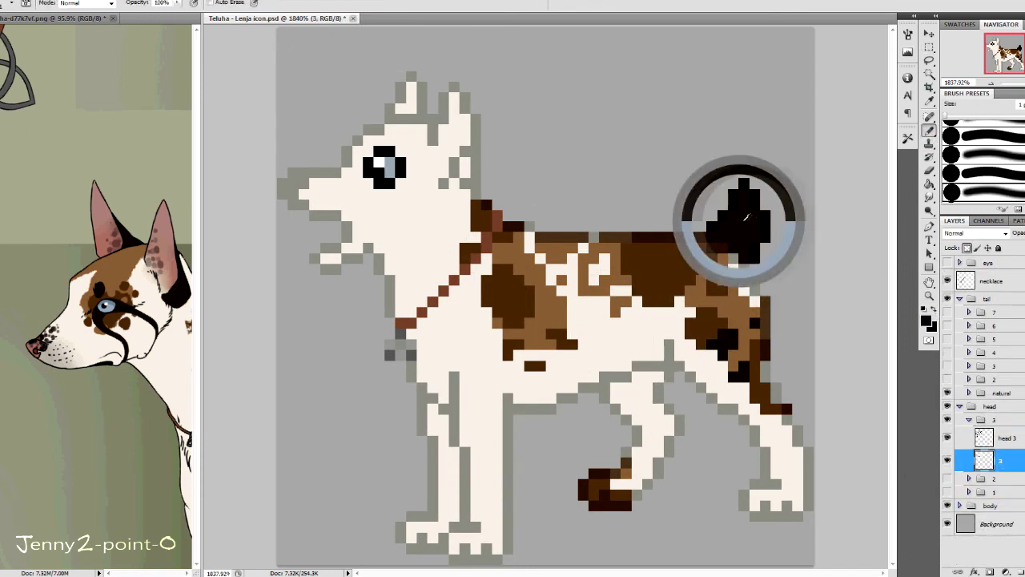
mouse_move(472, 186)
mouse_down()
mouse_move(471, 116)
mouse_move(432, 124)
mouse_up()
drag(463, 120, 442, 84)
drag(388, 110, 423, 80)
key(m)
alt+scroll(528, 206, down, 1)
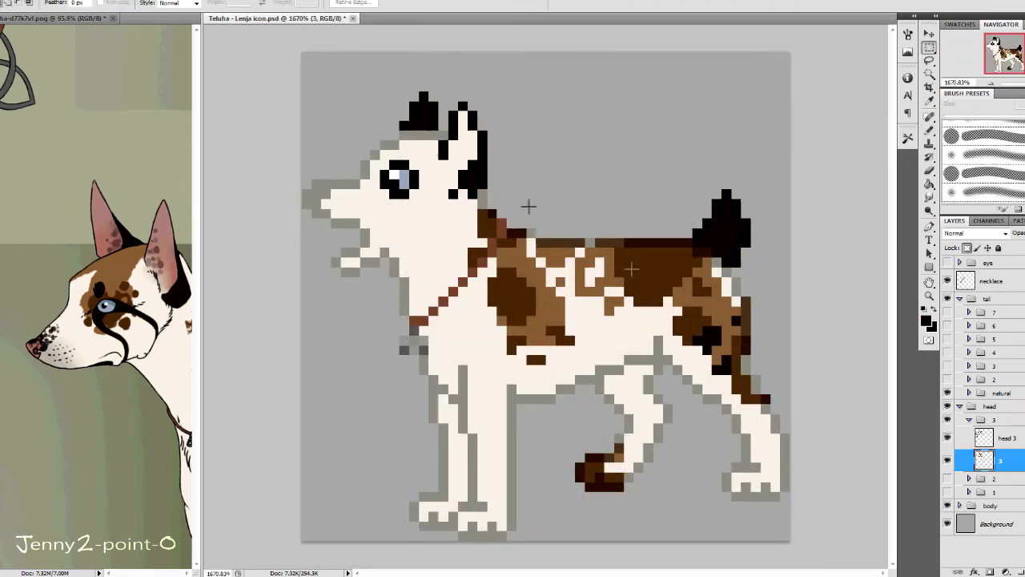
ctrl+click(666, 303)
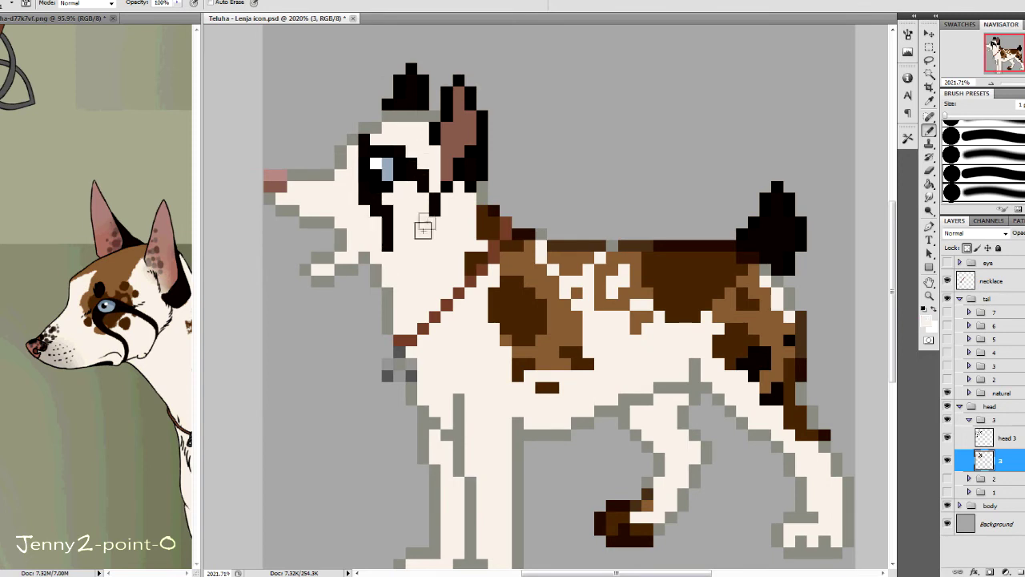
Paint brown pixels on the forehead and below the eye, and grey shading on the snout
alt+click(523, 264)
drag(425, 125, 401, 126)
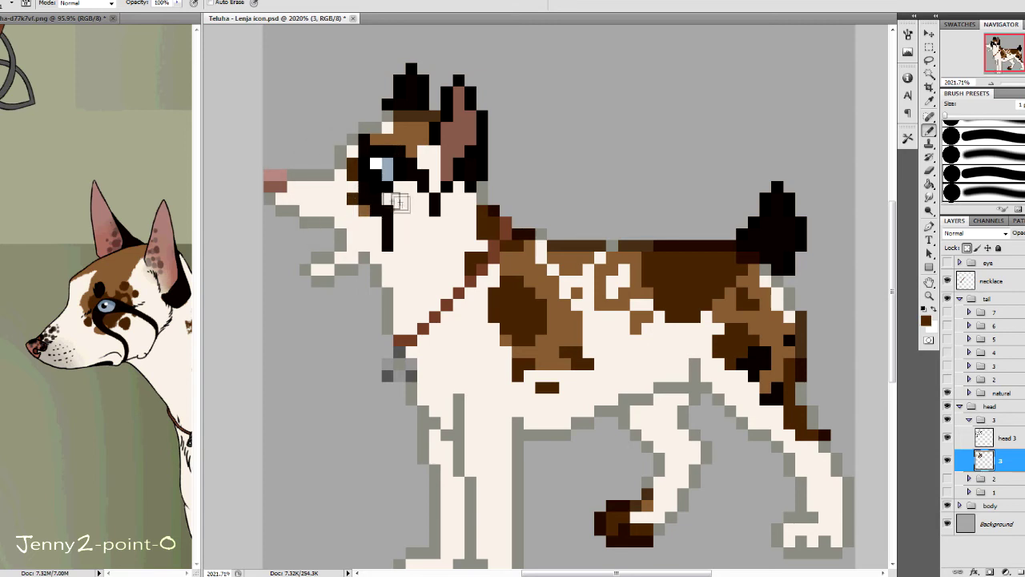
drag(400, 203, 412, 210)
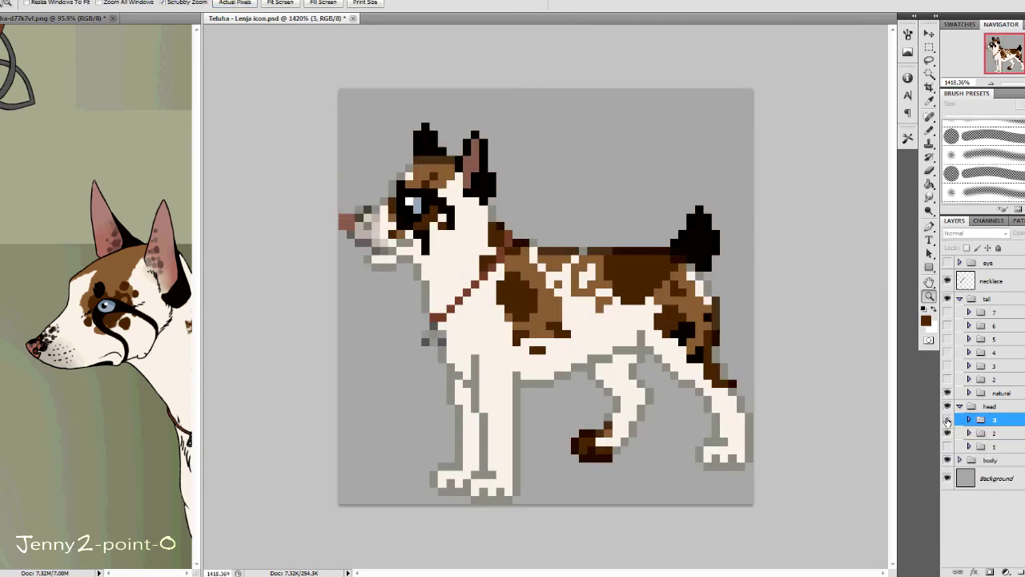
click(947, 419)
click(948, 419)
click(947, 433)
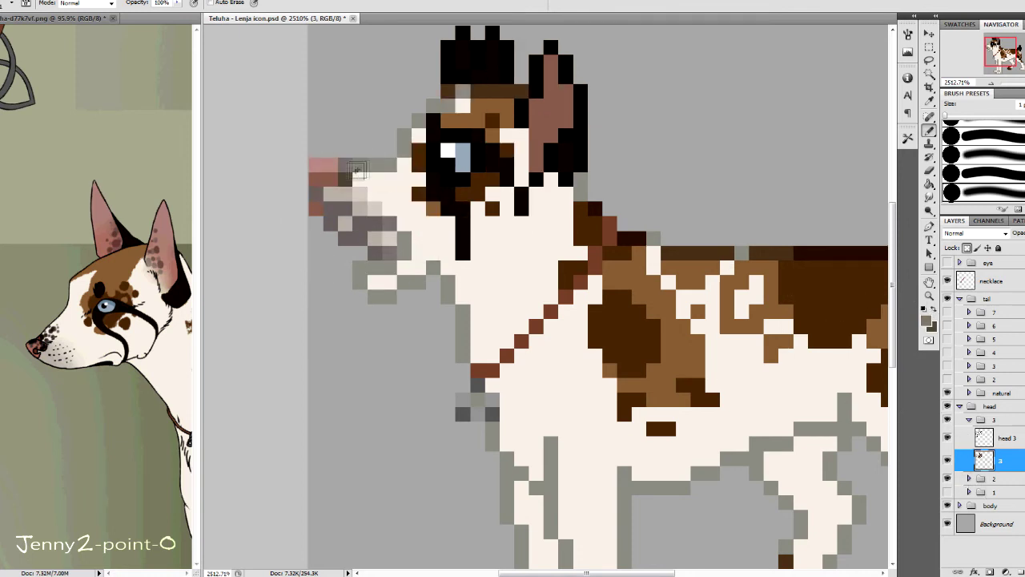
drag(356, 171, 360, 193)
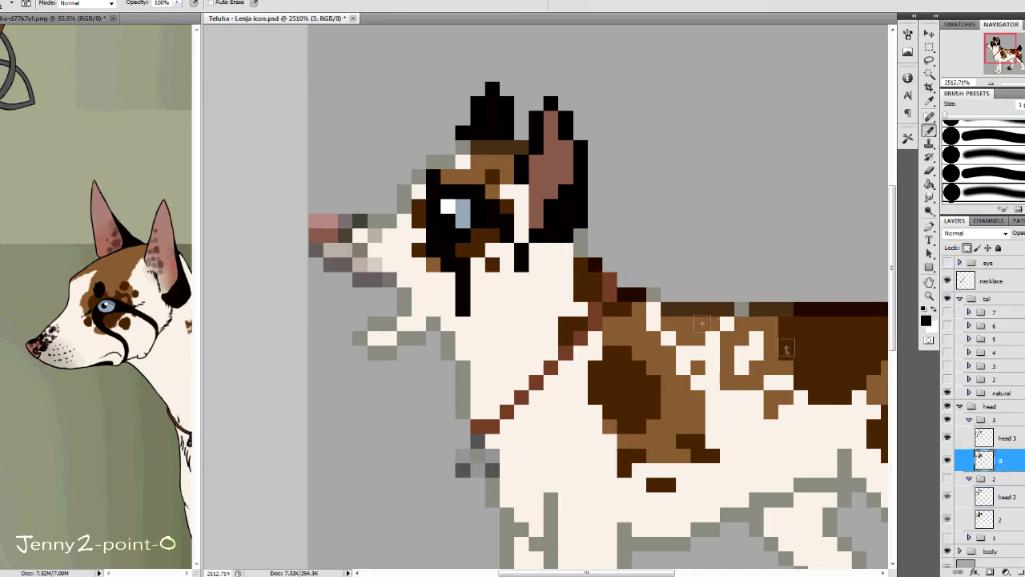
Compare the three head frames, then hide the second head frame
click(948, 420)
click(969, 492)
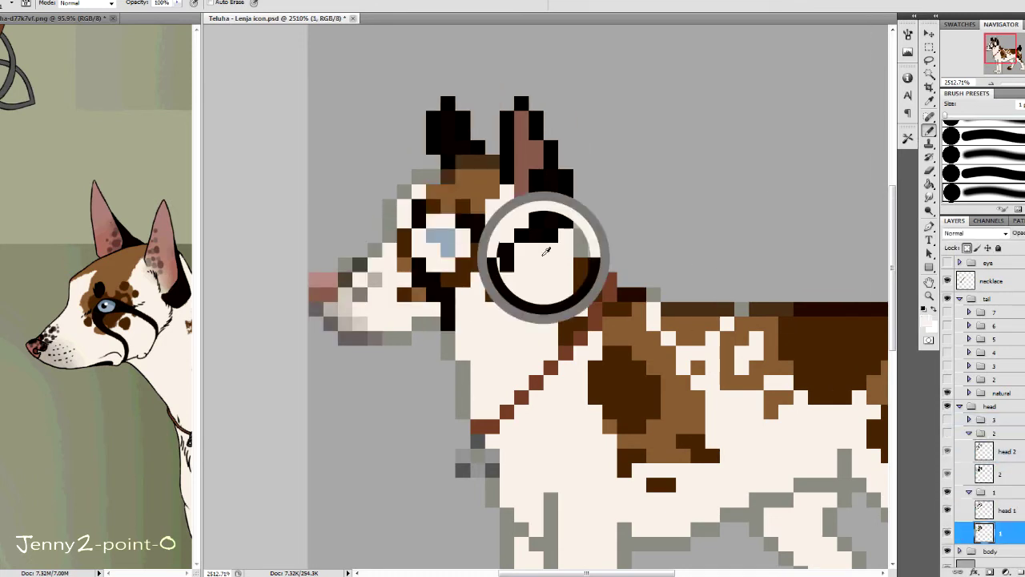
key(e)
click(1001, 509)
click(969, 491)
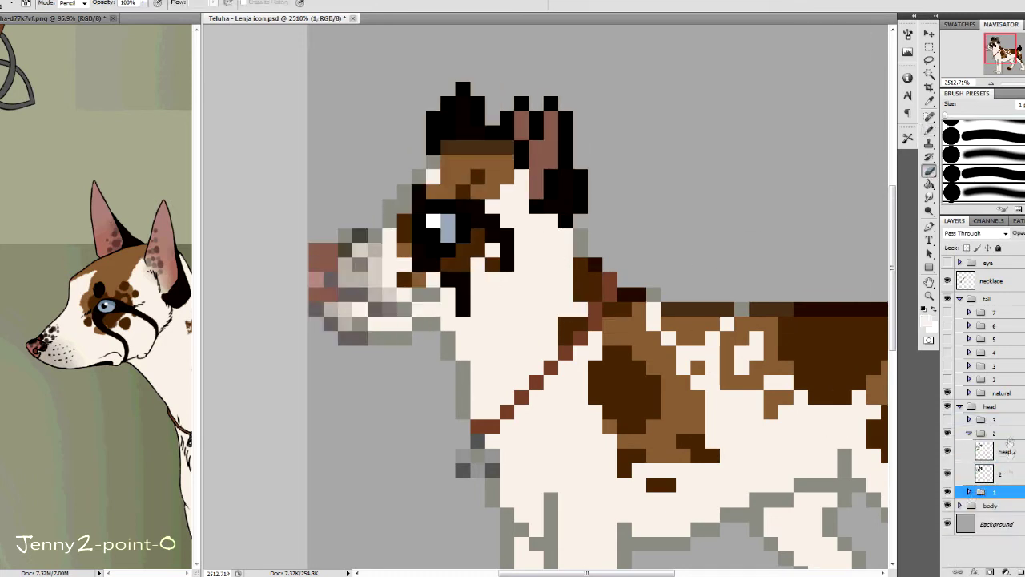
key(b)
click(947, 433)
key(ctrl+plus)
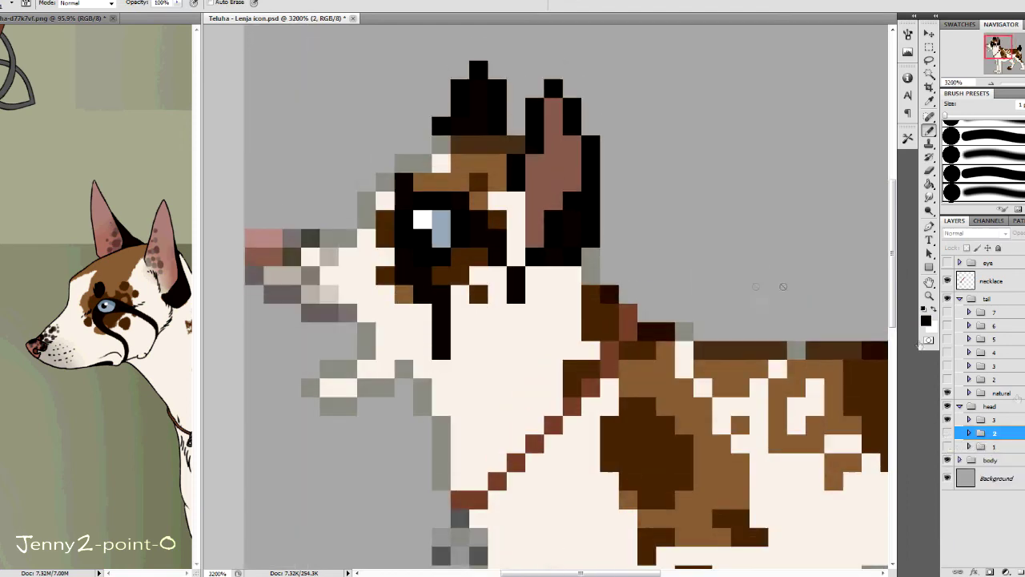
click(969, 419)
click(1001, 438)
Select the third head frame's outline and colour drawings, zoomed in on the head
click(929, 171)
click(975, 170)
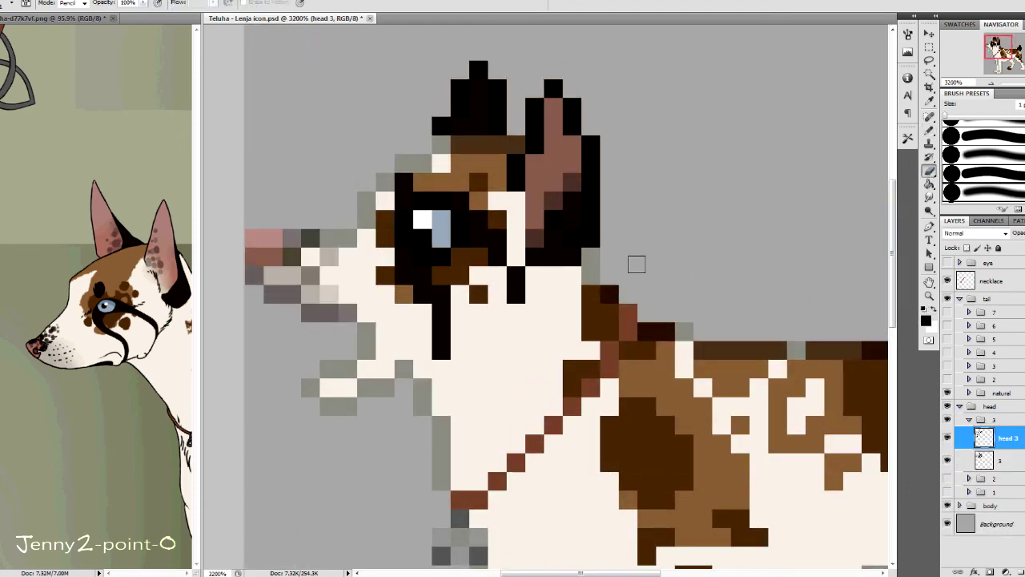
key(b)
key(alt+bracketleft)
alt+click(552, 248)
key(ctrl+minus)
key(ctrl+plus)
key(ctrl+plus)
key(ctrl+plus)
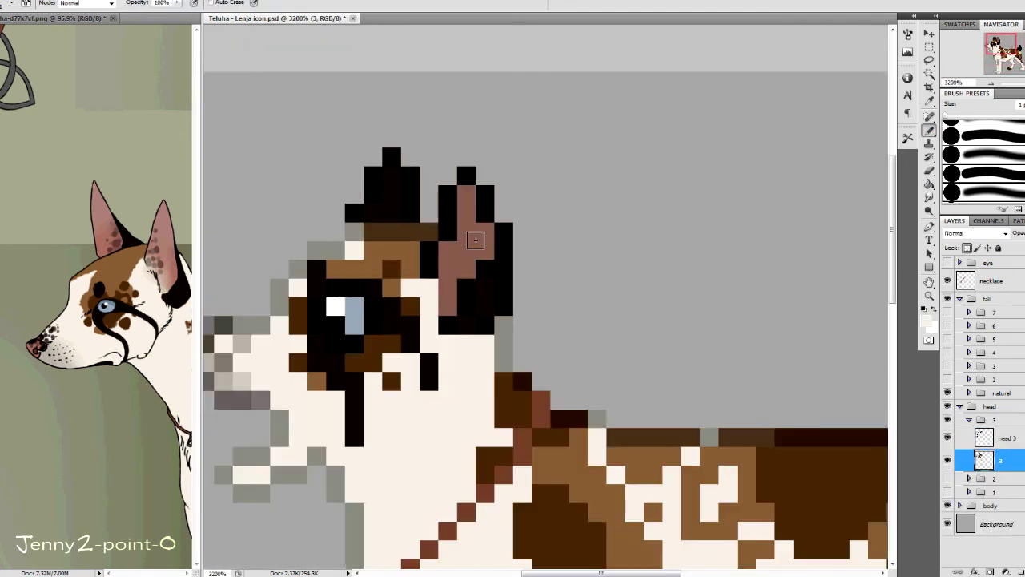
key(m)
On head 3, paint black pixels over the right ear, undoing the stray ones
click(1008, 438)
key(b)
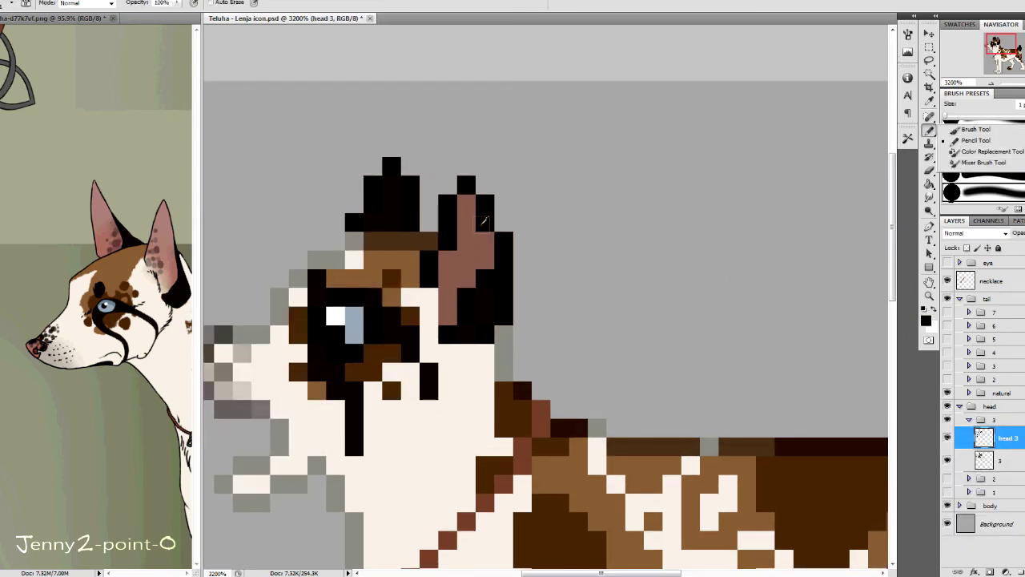
key(d)
drag(466, 212, 522, 223)
key(ctrl+z)
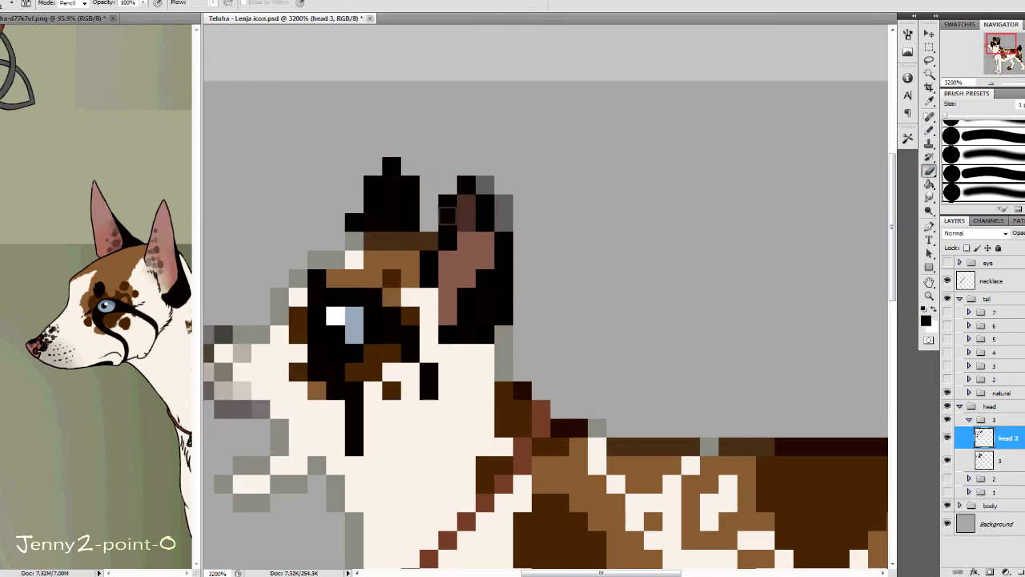
Select layer 3 of head frame 3, zoom in on the muzzle, then back out
click(993, 459)
key(m)
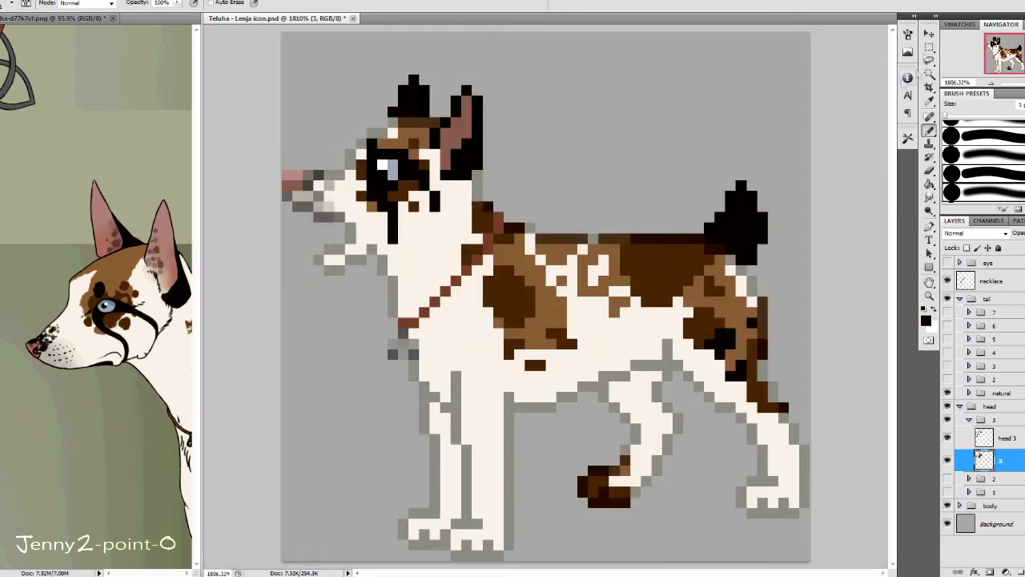
drag(470, 286, 318, 214)
key(z)
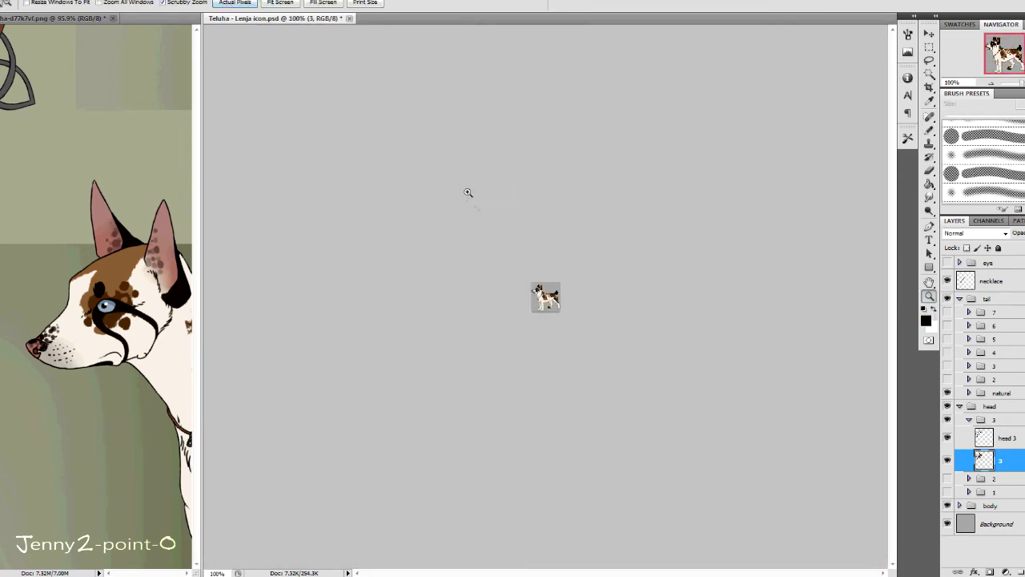
drag(467, 192, 555, 287)
Inspect layer 2 of the second head frame and layer 1 of the first, canvas fitted
click(969, 419)
click(969, 432)
click(994, 474)
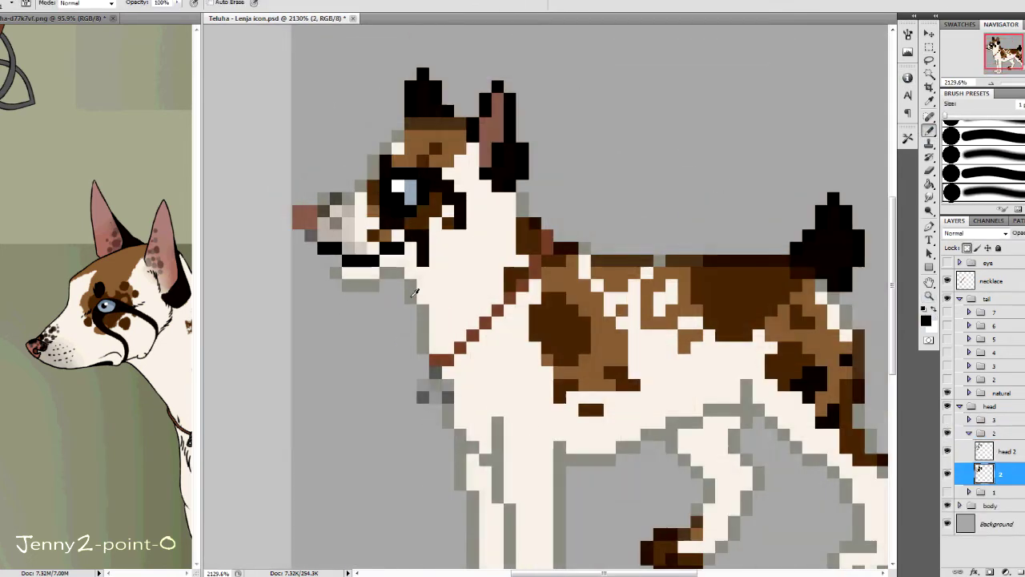
key(ctrl+1)
click(969, 432)
key(ctrl+0)
click(993, 487)
key(m)
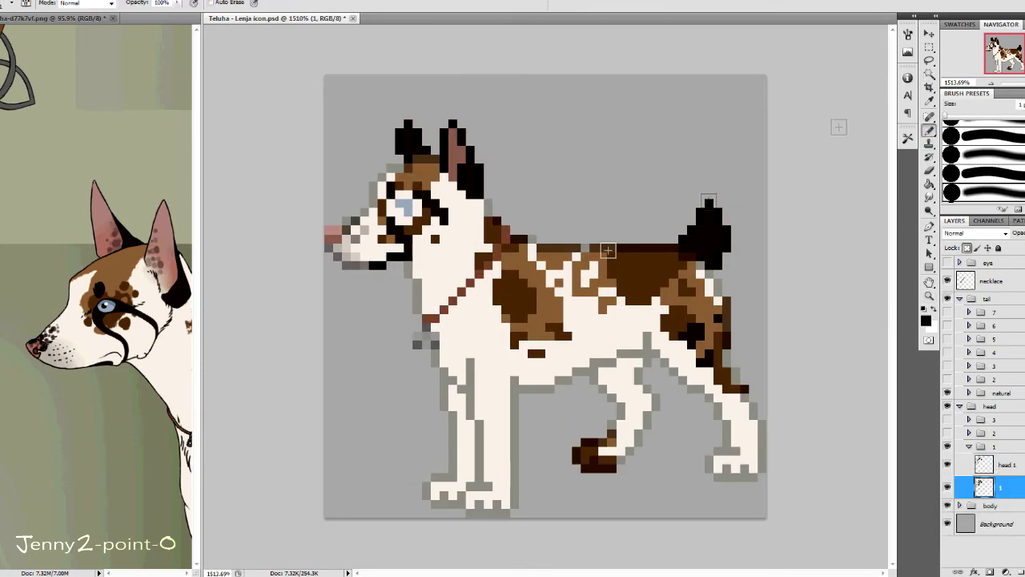
Pick a light blue-grey colour, then hide and collapse the third head frame group
click(926, 320)
click(714, 169)
click(969, 447)
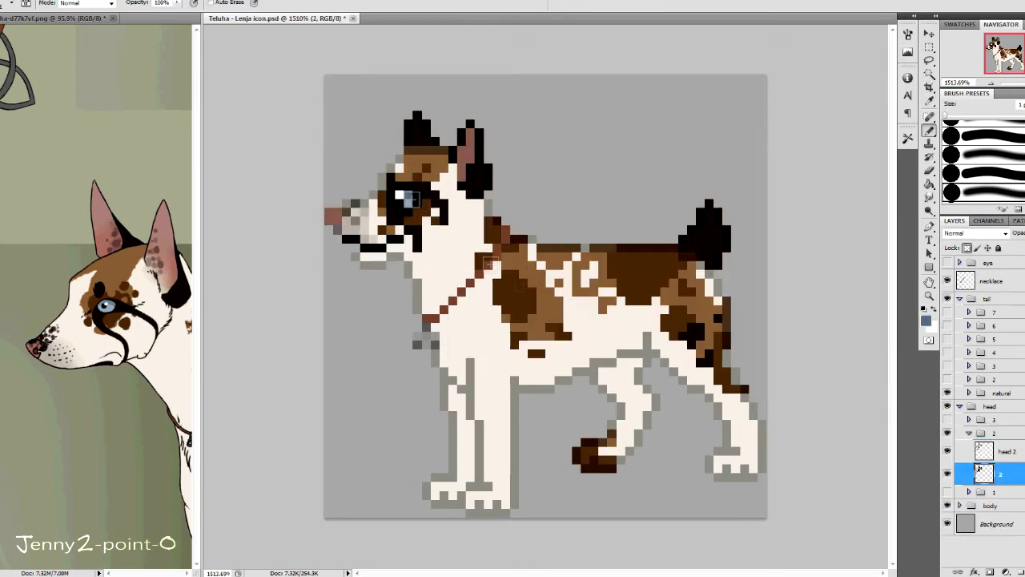
click(969, 418)
click(993, 438)
click(993, 419)
key(m)
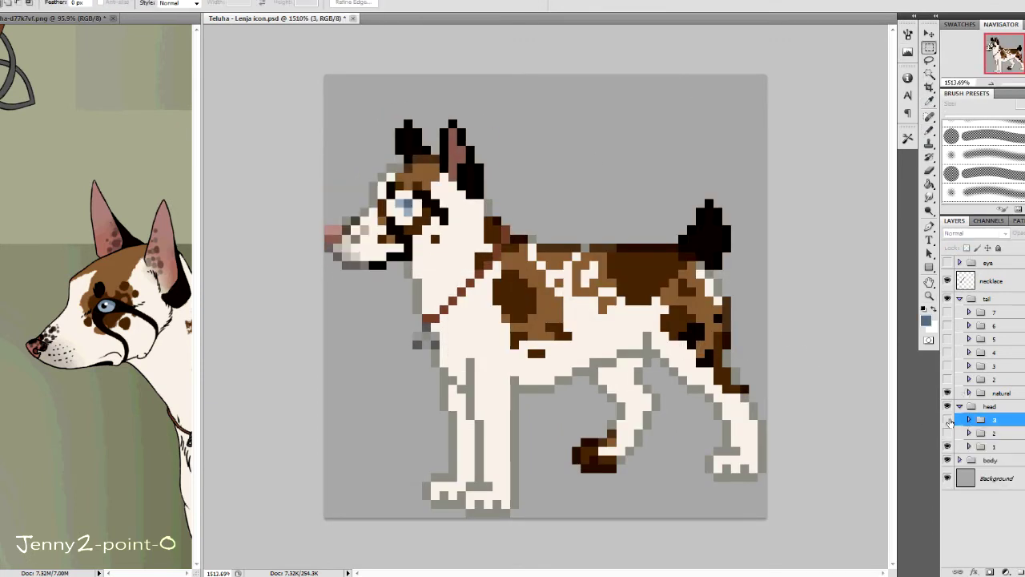
click(969, 419)
click(948, 419)
Move the necklace layer into the body group and hide it
click(993, 280)
click(960, 406)
click(947, 406)
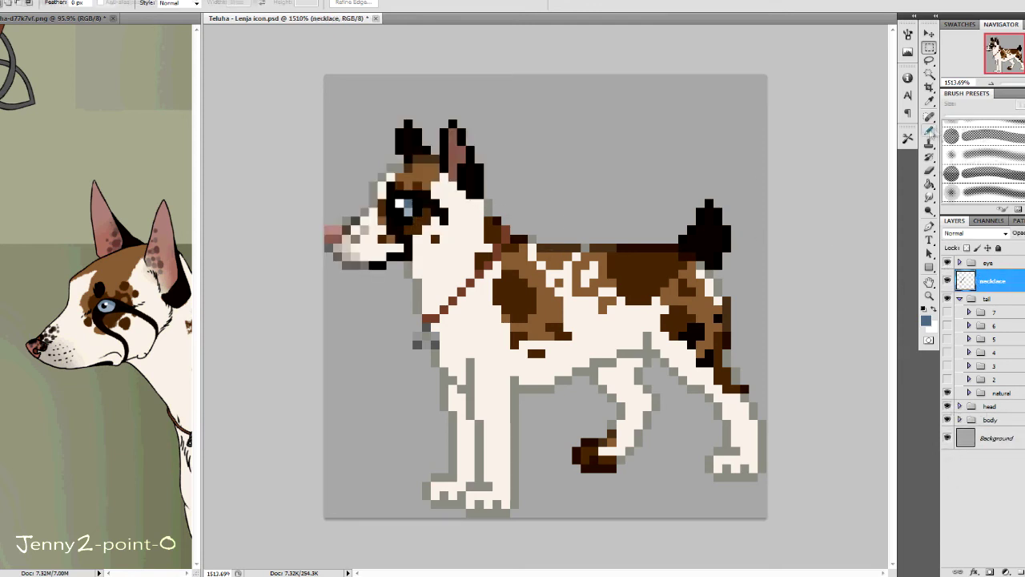
key(b)
drag(993, 281, 990, 420)
click(948, 415)
click(997, 483)
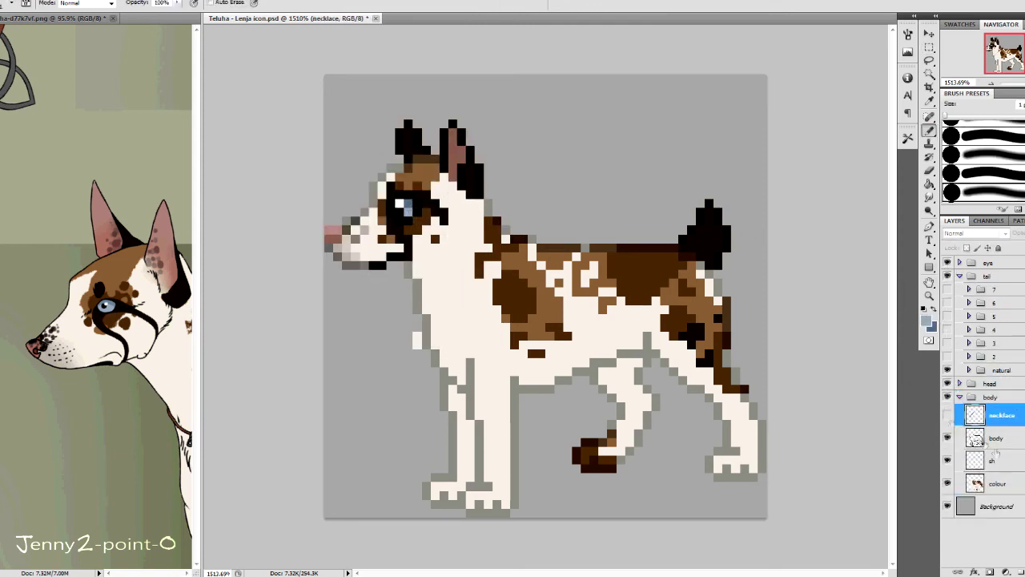
key(e)
key(b)
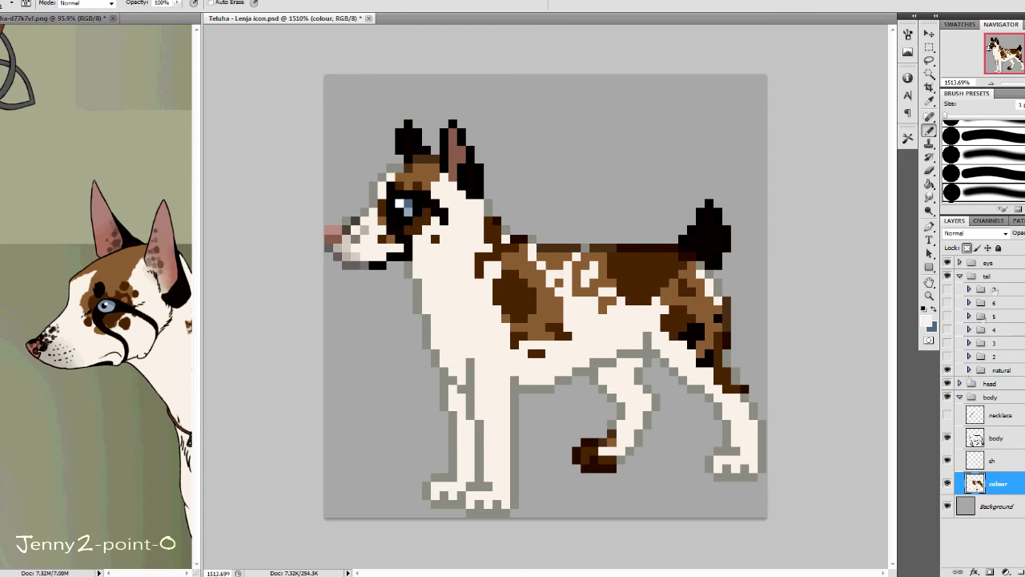
Show eye 1, and expand the first head frame to select its layer 1
click(959, 397)
click(959, 262)
click(975, 324)
click(947, 326)
click(960, 452)
click(969, 492)
click(997, 533)
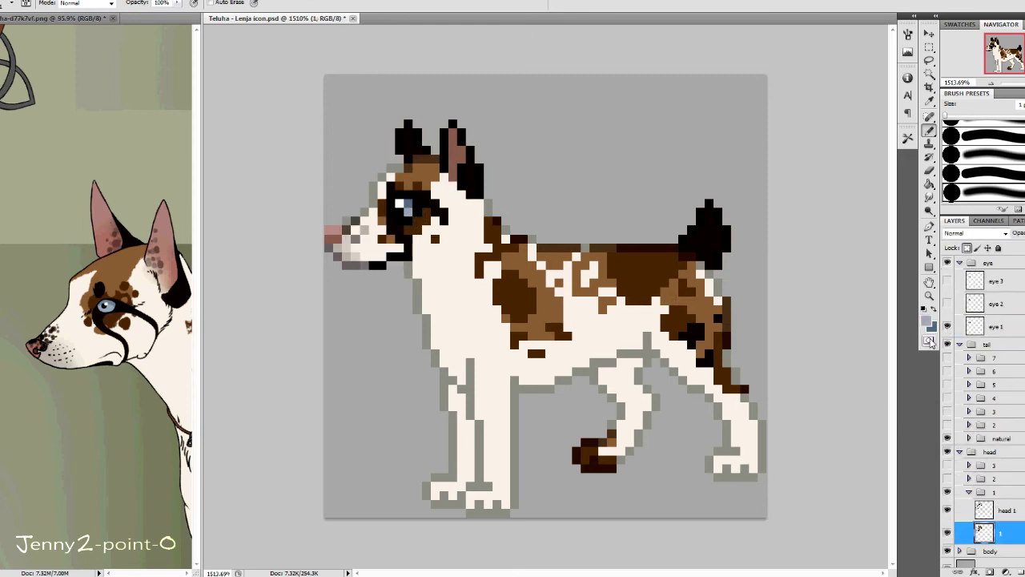
Swap eye 1 for eye 2 and paint brown pixels sampled from the head
click(948, 326)
click(947, 303)
click(993, 304)
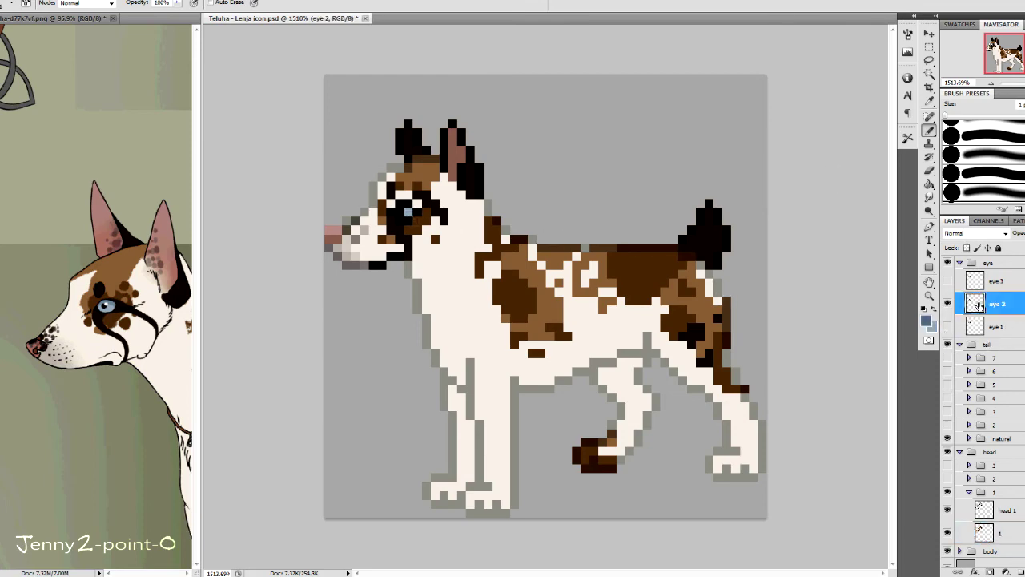
scroll(417, 200, up, 3)
alt+click(437, 235)
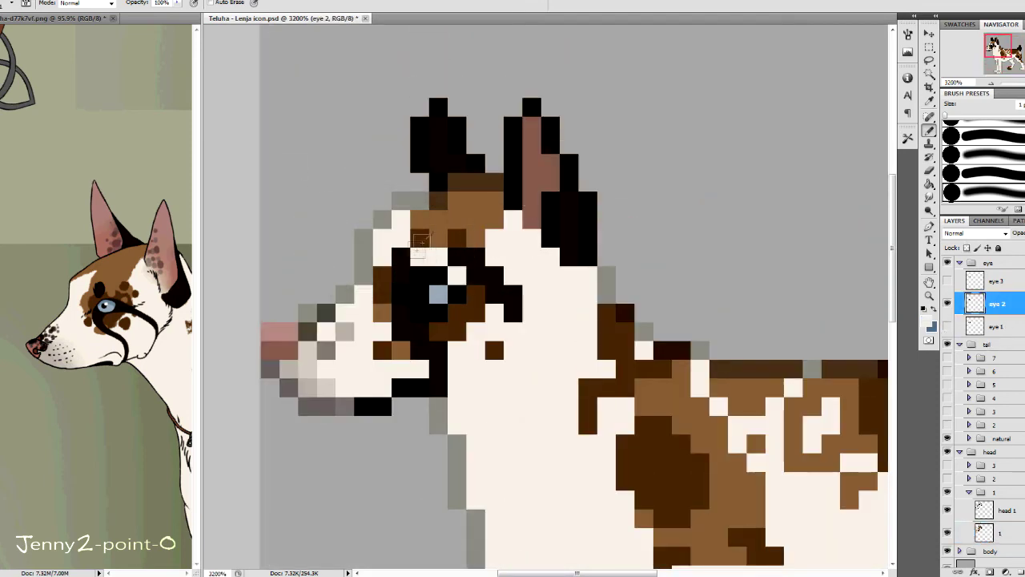
drag(436, 235, 404, 272)
scroll(478, 181, down, 2)
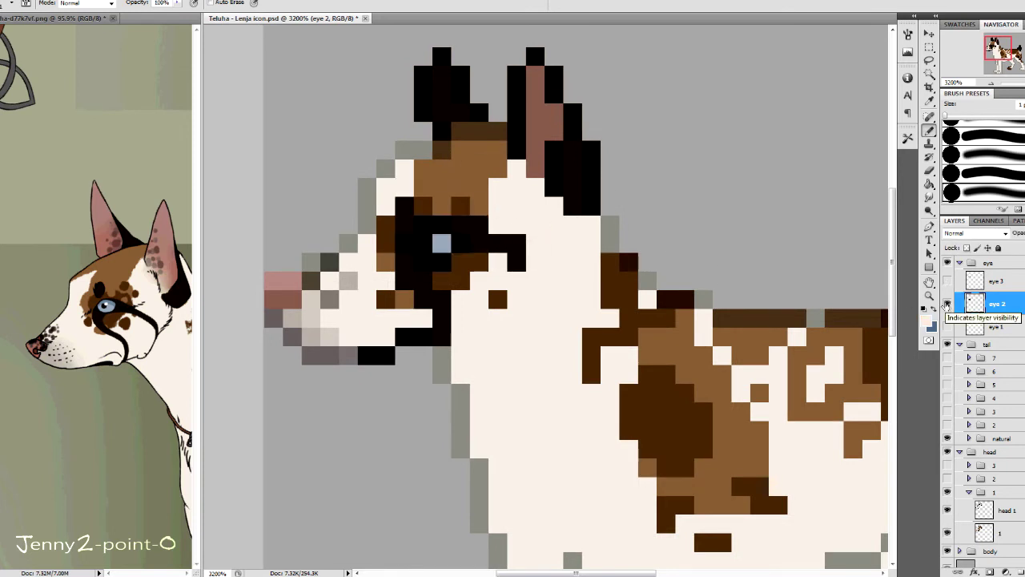
Repaint eye 2's brow spots one pixel higher, toggling it to compare
click(947, 303)
click(424, 186)
click(461, 186)
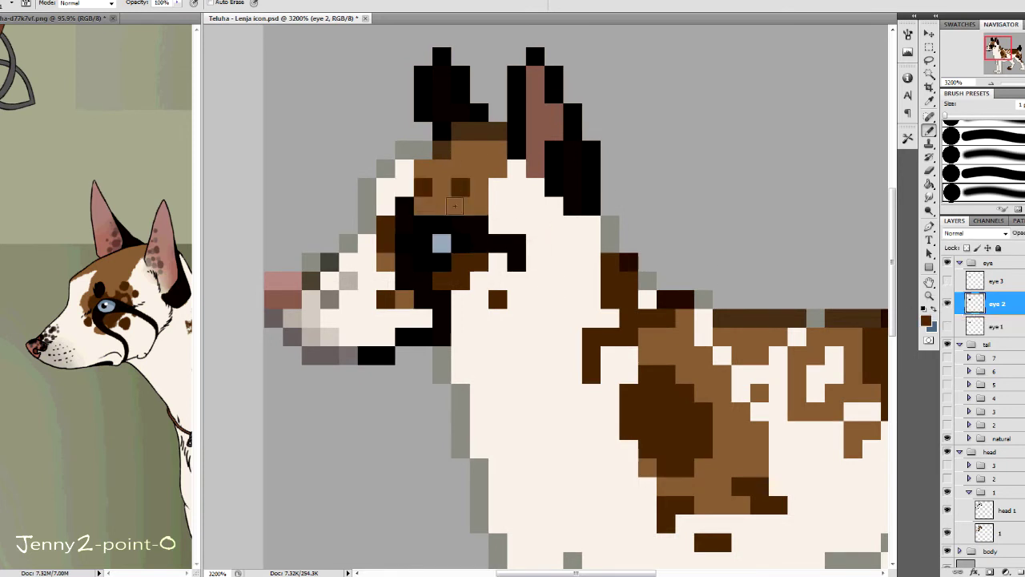
click(947, 303)
Duplicate eye 2 as 'eye 3' and paint dark brown over its blue eye
right_click(993, 308)
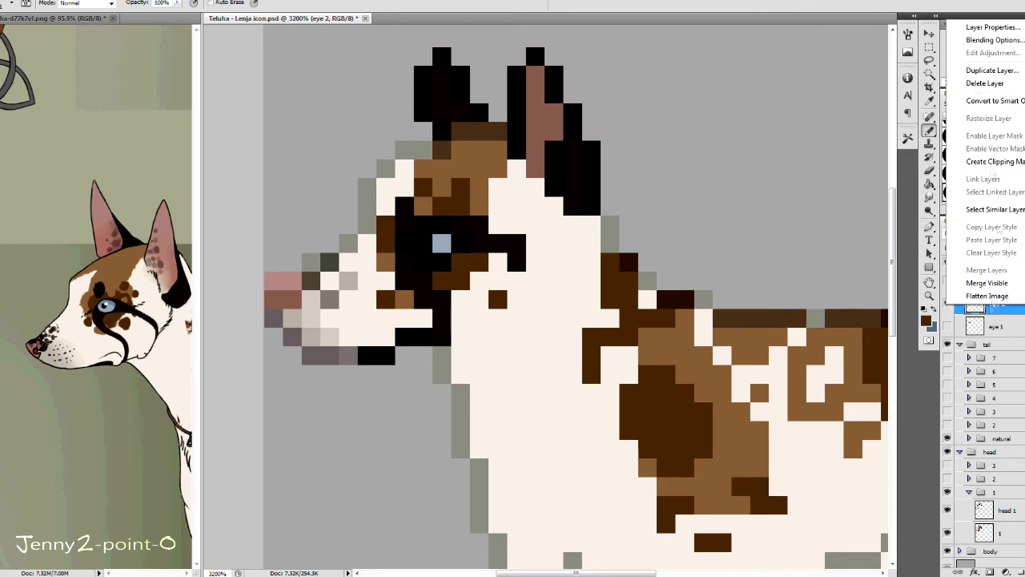
click(977, 71)
text(3)
key(Return)
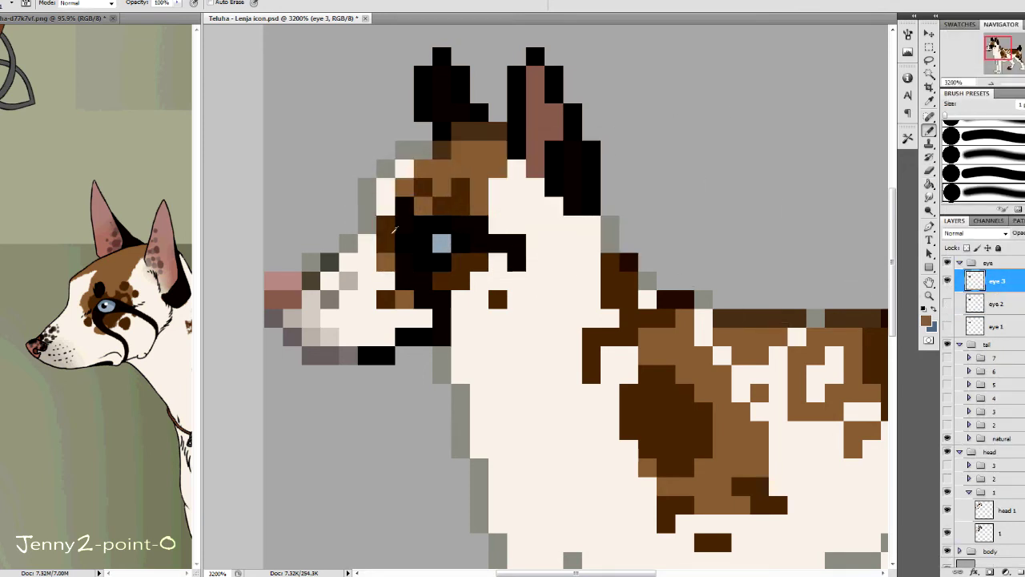
alt+click(425, 214)
click(433, 229)
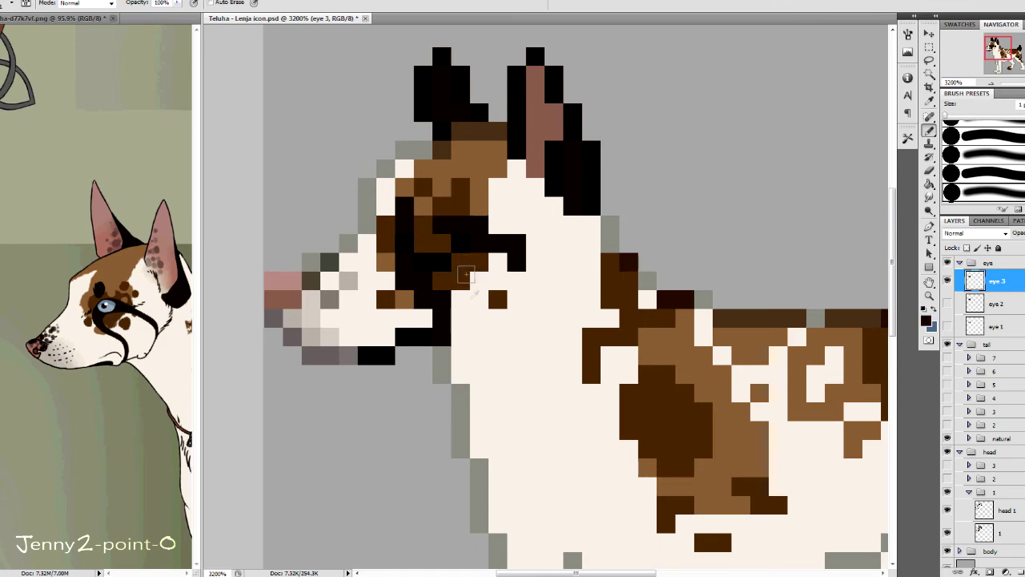
Fit the canvas in view, show eye 1 again and collapse the eye group
key(ctrl+0)
key(m)
click(947, 326)
click(989, 262)
click(960, 263)
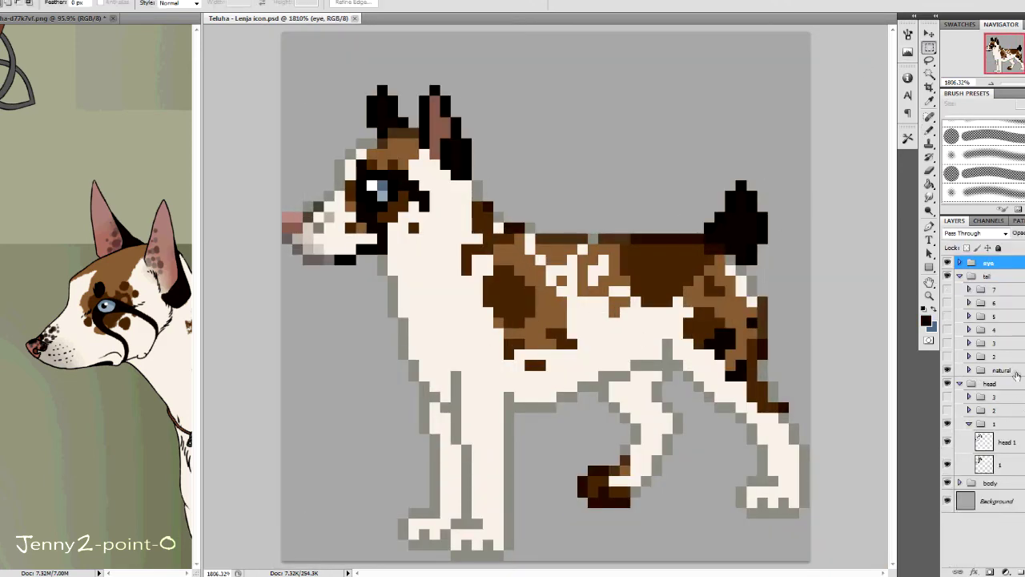
Select the sh layer in the body group, pick a purple-grey colour, hide the colour layer
click(959, 483)
click(993, 510)
key(b)
click(926, 320)
click(726, 172)
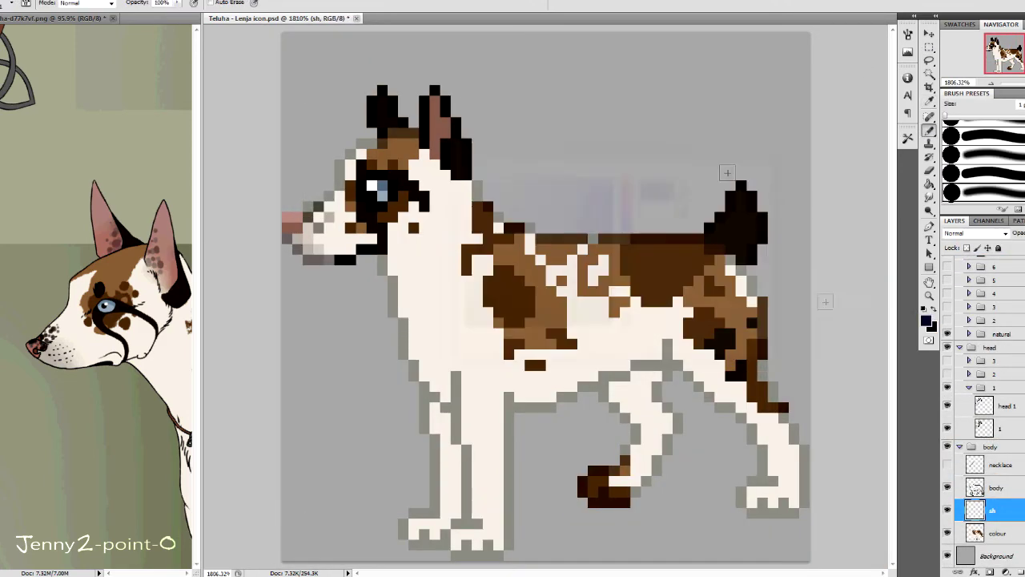
scroll(668, 335, up, 1)
scroll(479, 353, down, 2)
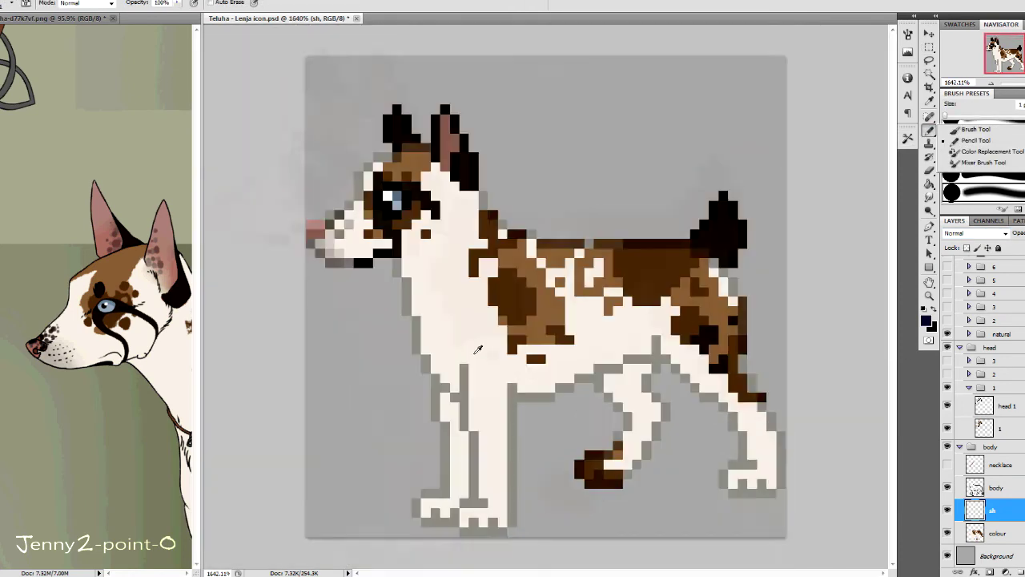
click(948, 532)
scroll(759, 433, up, 2)
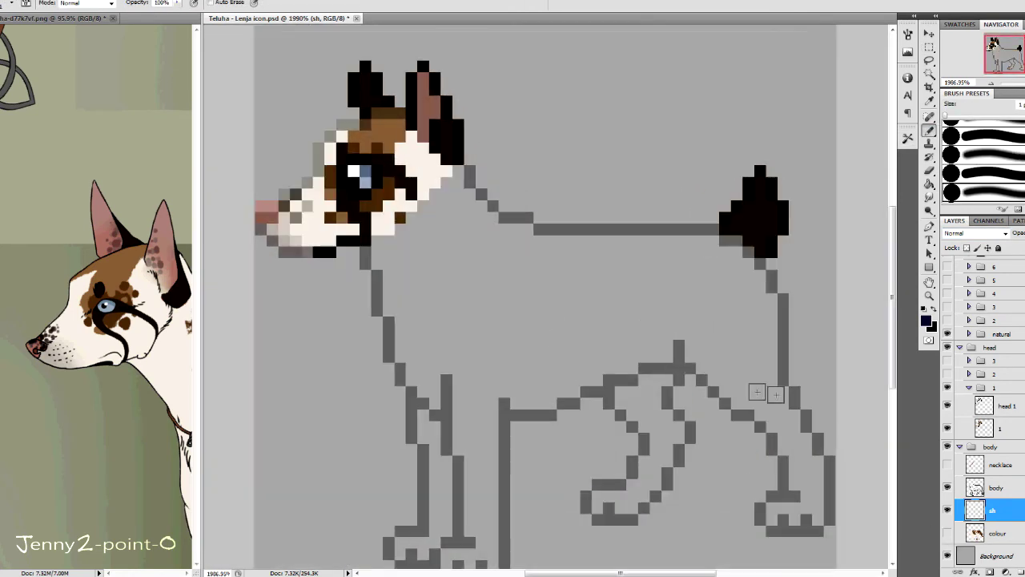
Shade along the belly and between the legs, and set sh to Multiply blending
mouse_move(503, 346)
mouse_down()
mouse_move(588, 368)
mouse_move(665, 340)
mouse_up()
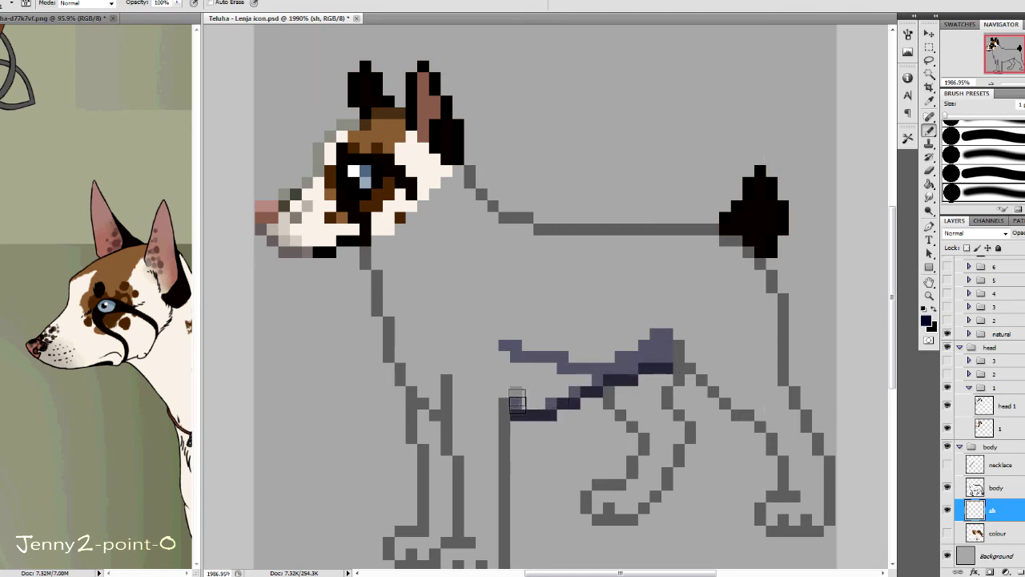
mouse_move(517, 401)
mouse_down()
mouse_move(508, 356)
mouse_move(566, 371)
mouse_up()
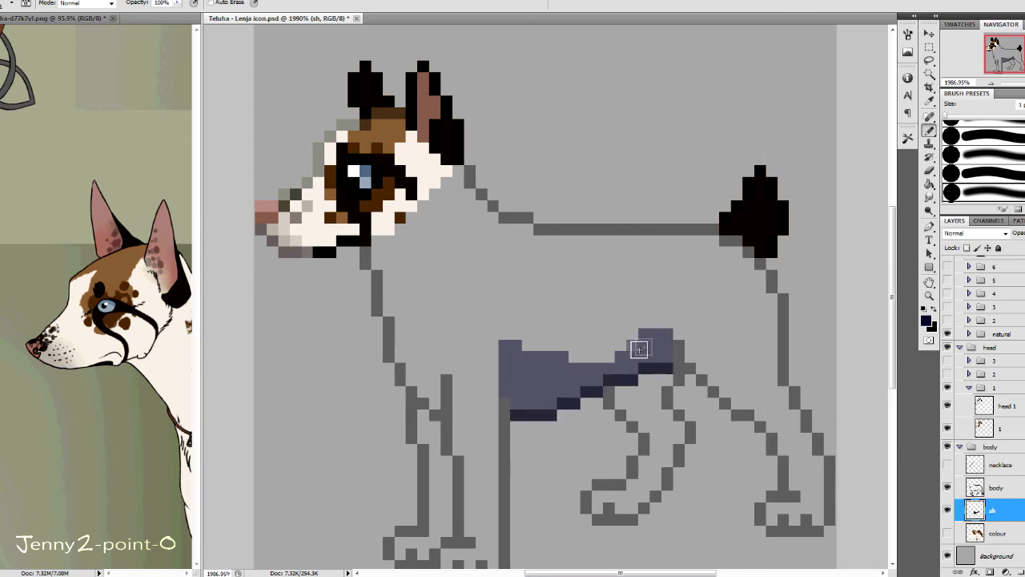
key(e)
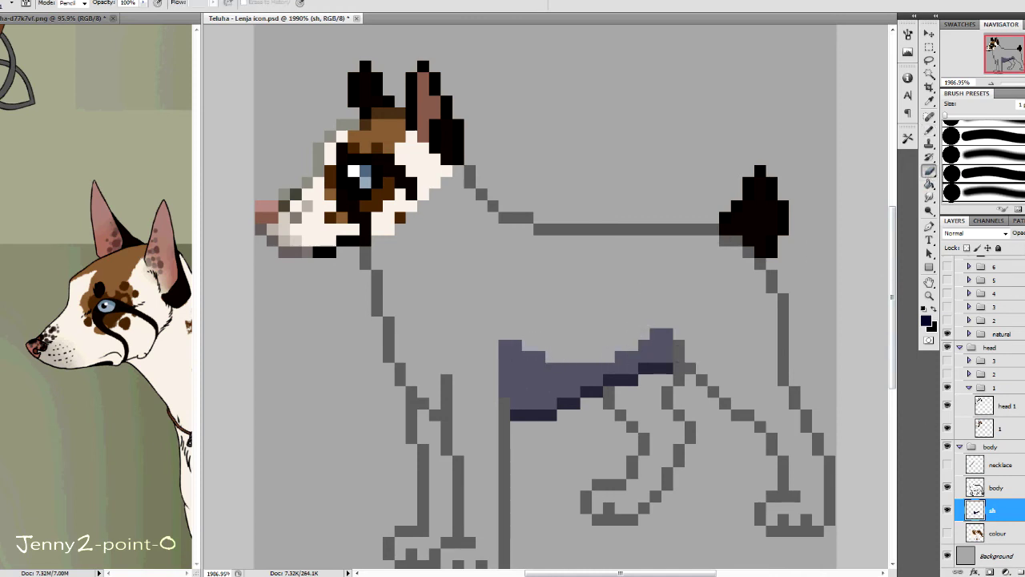
click(1005, 233)
click(973, 279)
key(m)
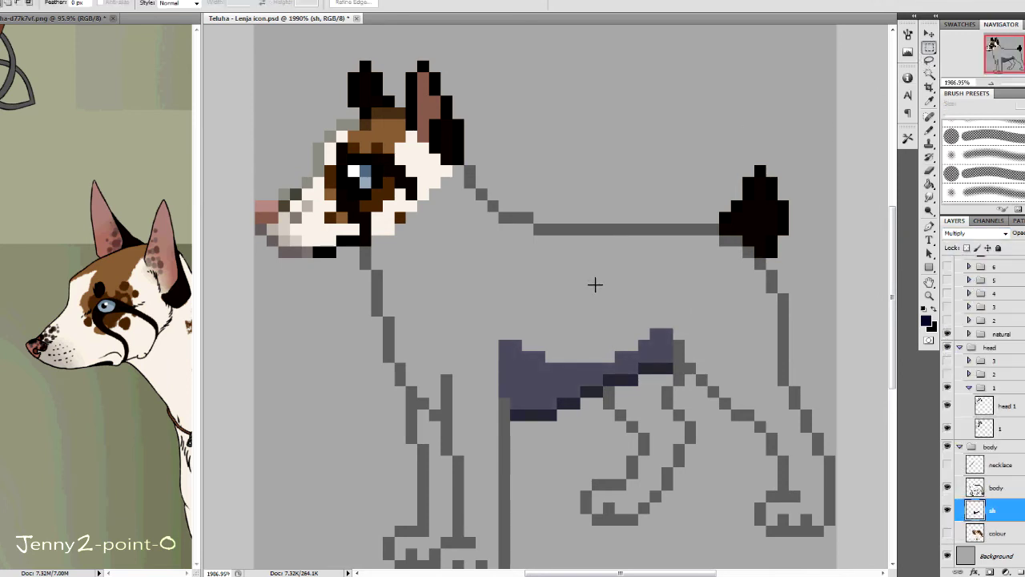
key(b)
Shade the belly's right edge, the hind legs and the raised back
scroll(736, 368, down, 2)
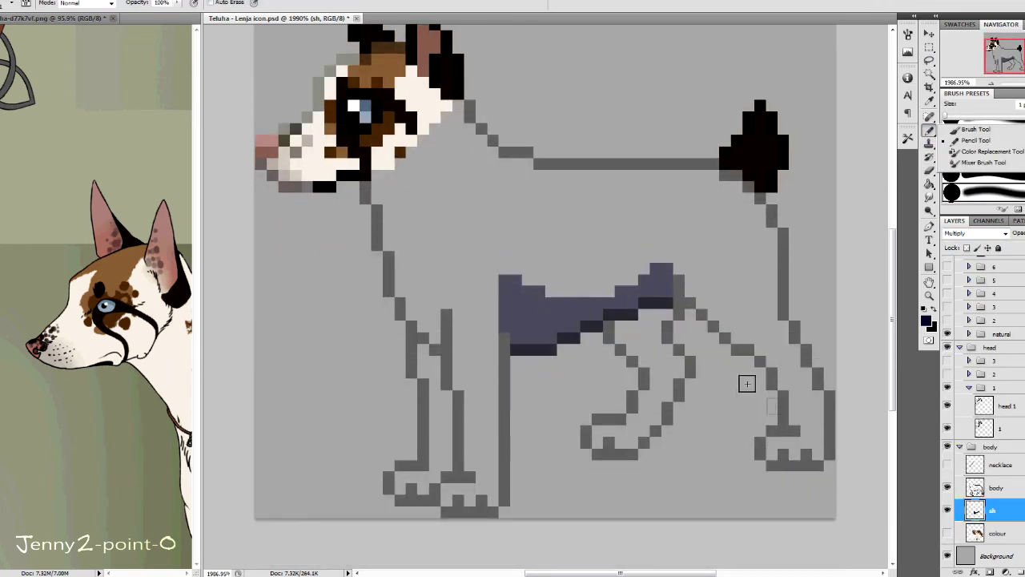
mouse_move(683, 274)
mouse_down()
mouse_move(686, 295)
mouse_move(746, 353)
mouse_up()
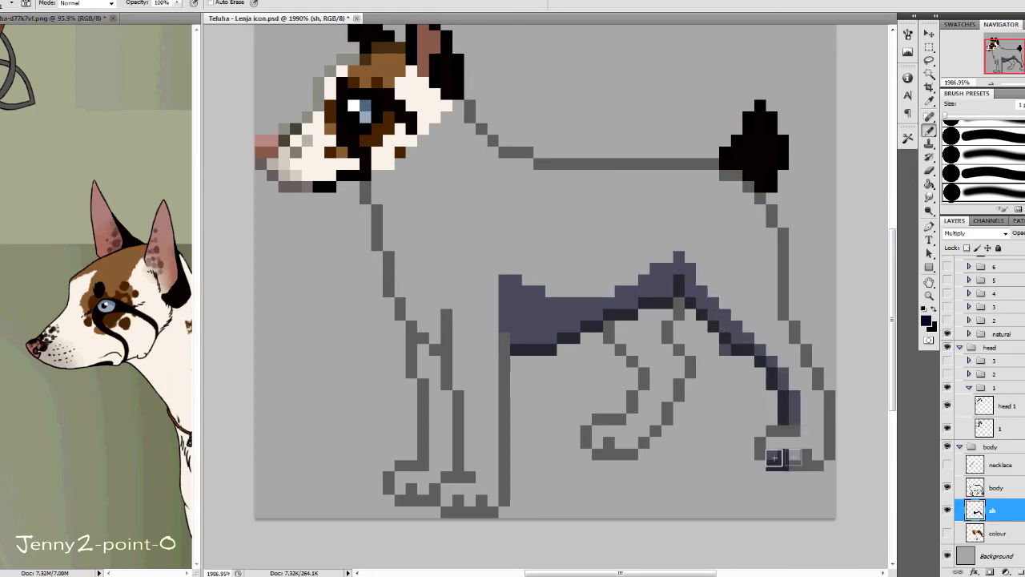
drag(828, 449, 825, 461)
drag(761, 337, 793, 409)
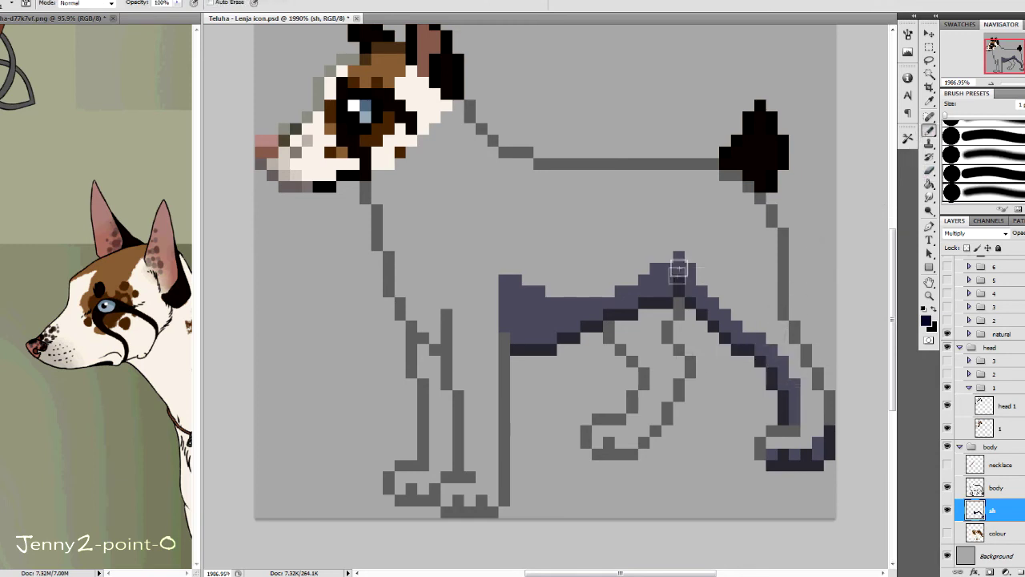
mouse_move(680, 256)
mouse_down()
mouse_move(513, 282)
mouse_move(529, 293)
mouse_up()
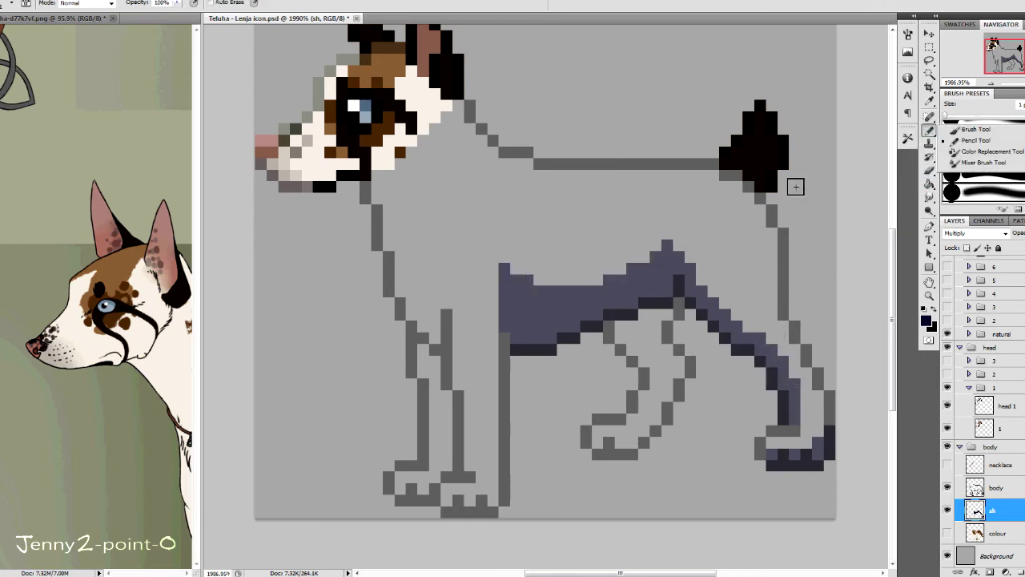
scroll(793, 184, up, 1)
drag(588, 434, 679, 367)
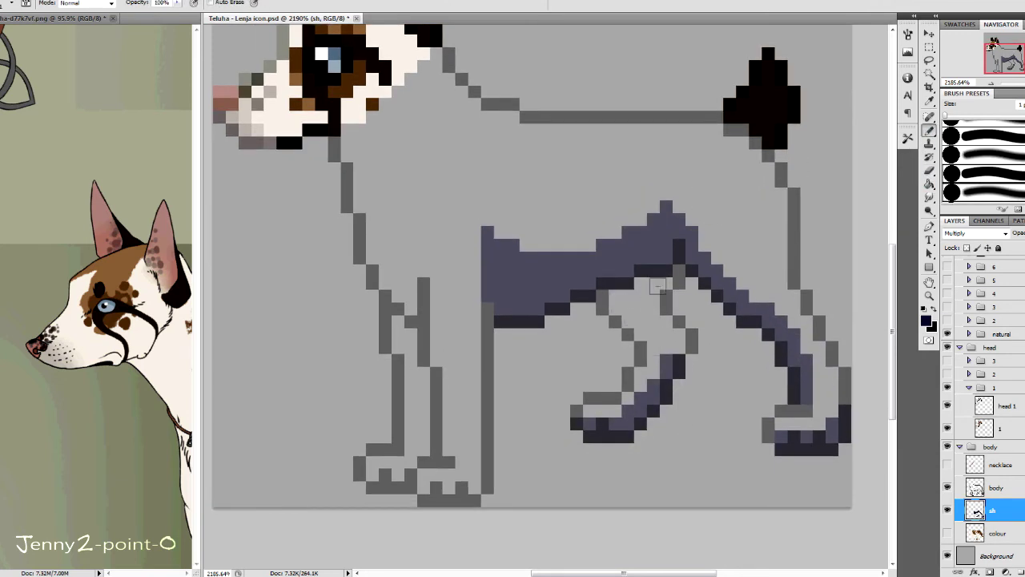
scroll(656, 287, down, 2)
On the body layer, add a dark pixel under the front paw
key(m)
scroll(625, 272, up, 1)
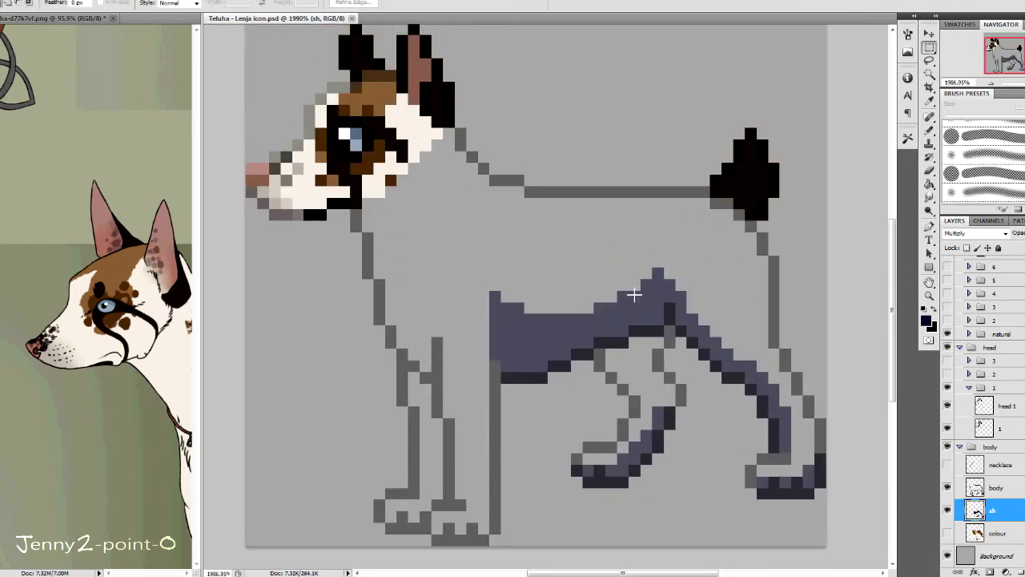
scroll(633, 295, down, 1)
key(b)
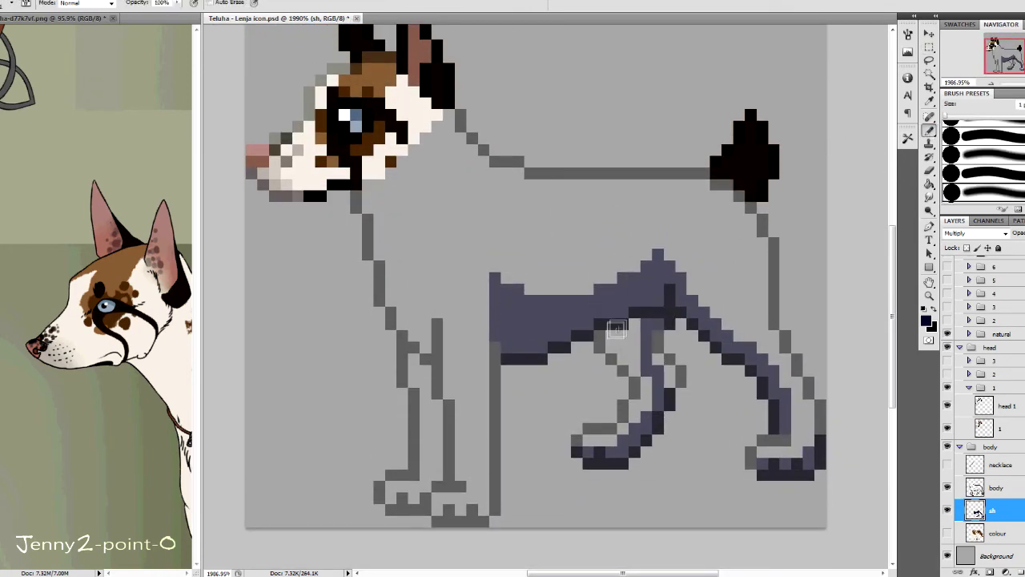
key(e)
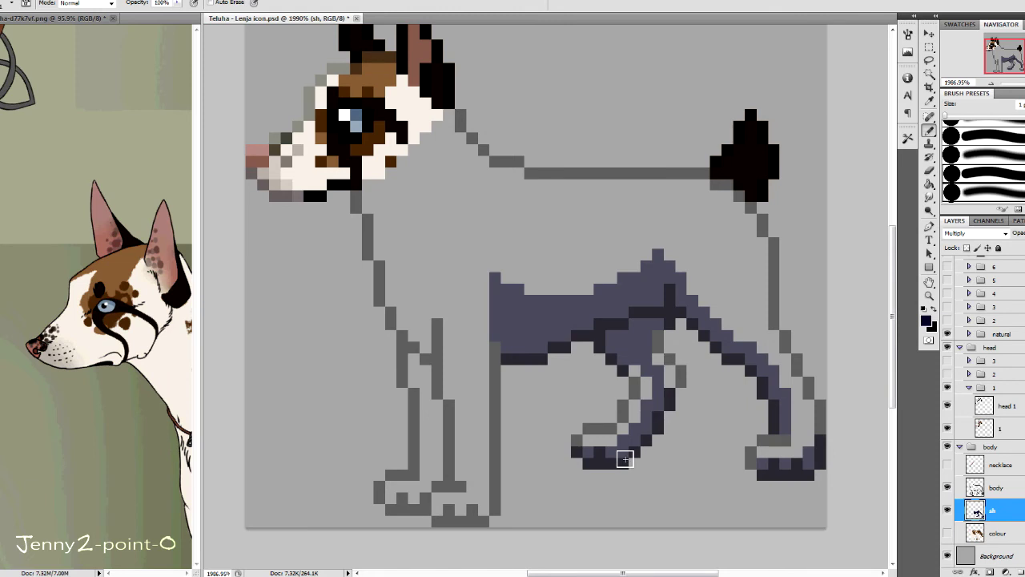
scroll(544, 424, down, 1)
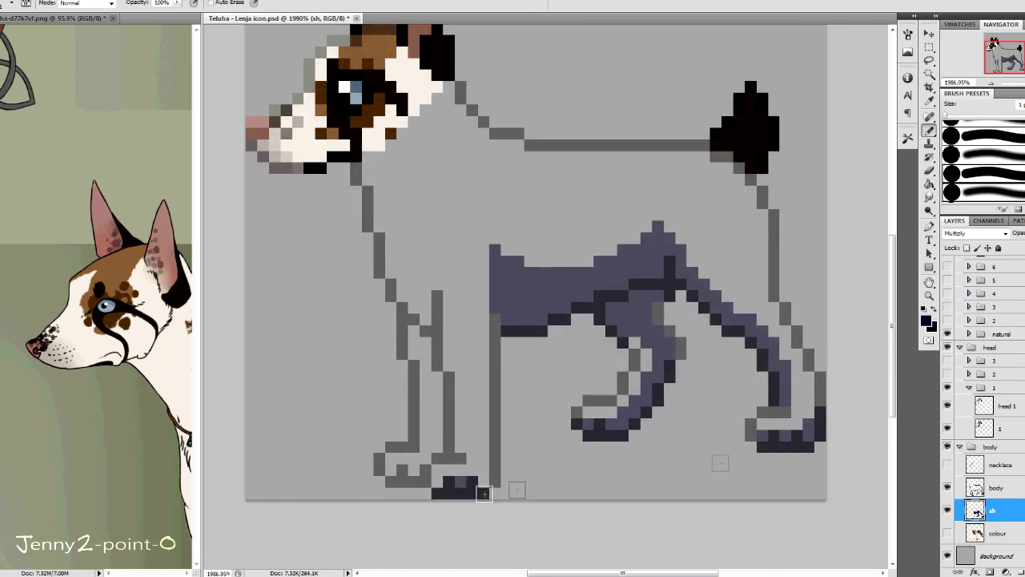
key(alt+bracketright)
key(b)
click(425, 491)
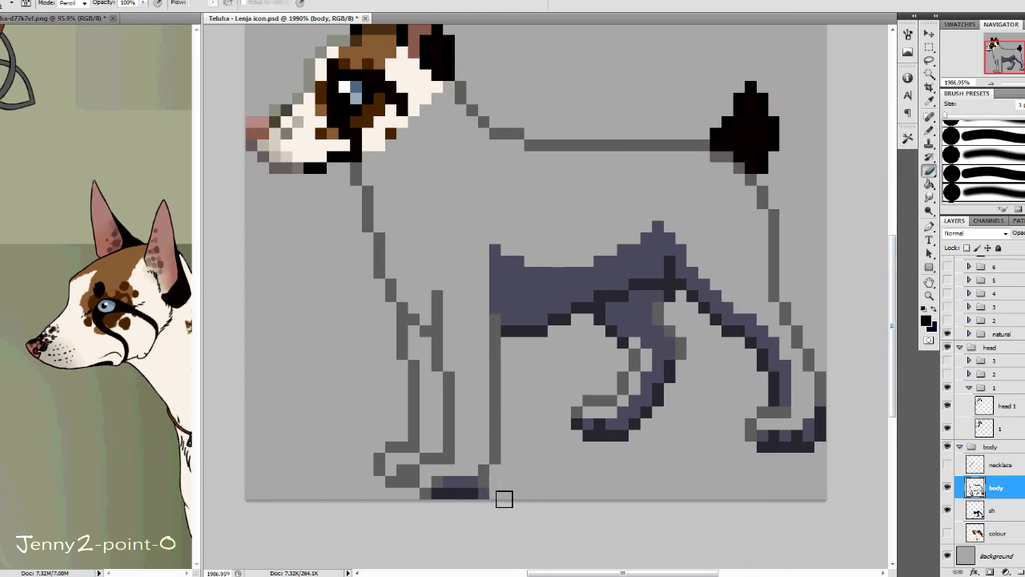
Show the colour layer, return to sh and swap to the dark grey colour
click(997, 510)
click(947, 532)
click(997, 532)
click(947, 510)
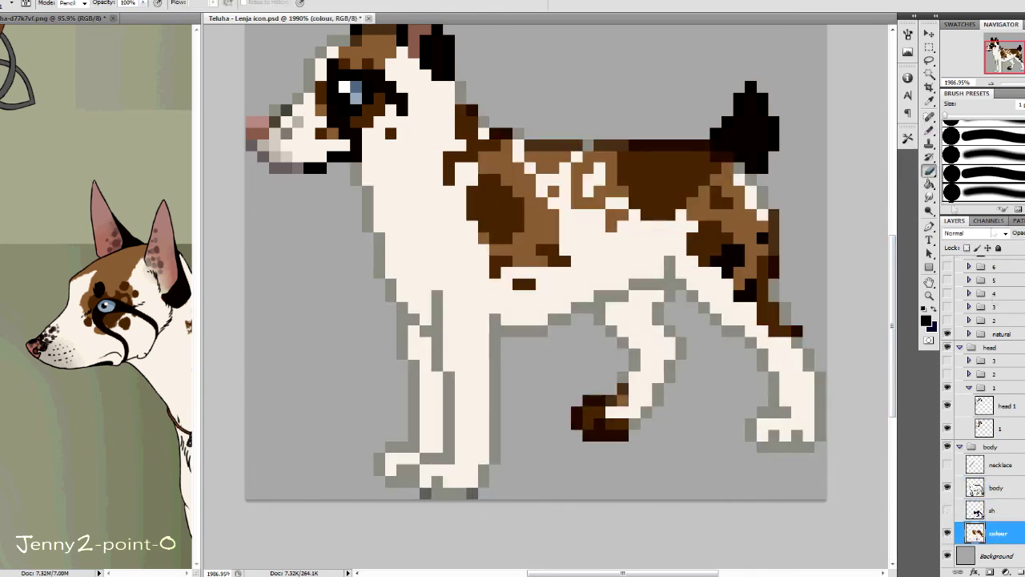
key(b)
key(x)
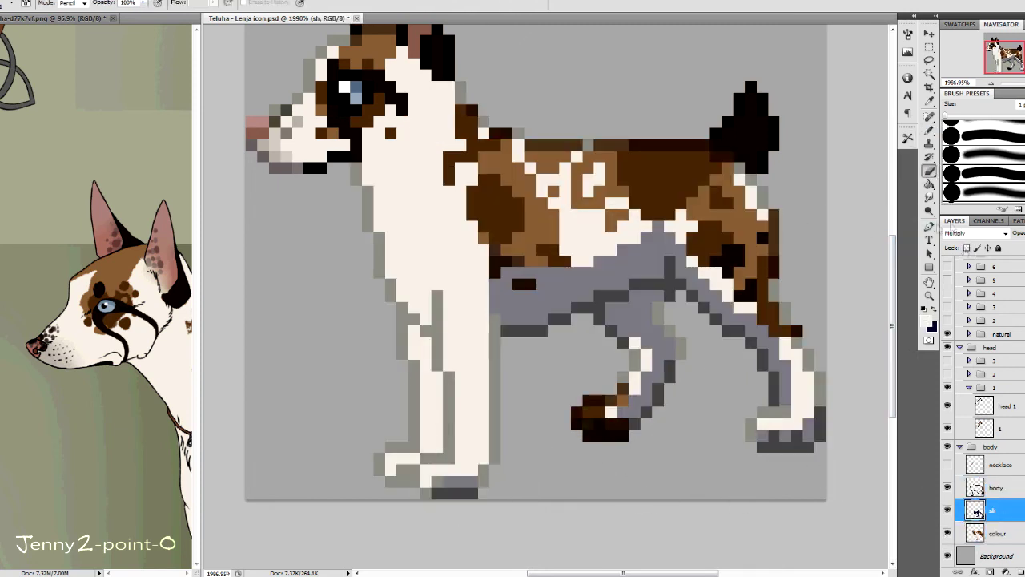
Shade the front leg's right edge and the back of the neck dark grey
drag(486, 464, 486, 329)
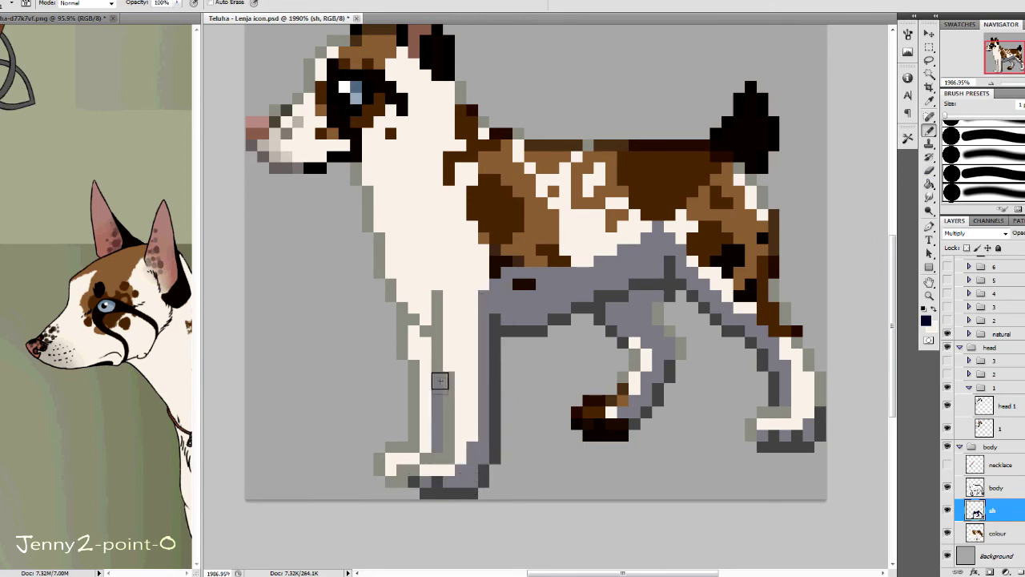
key(ctrl+plus)
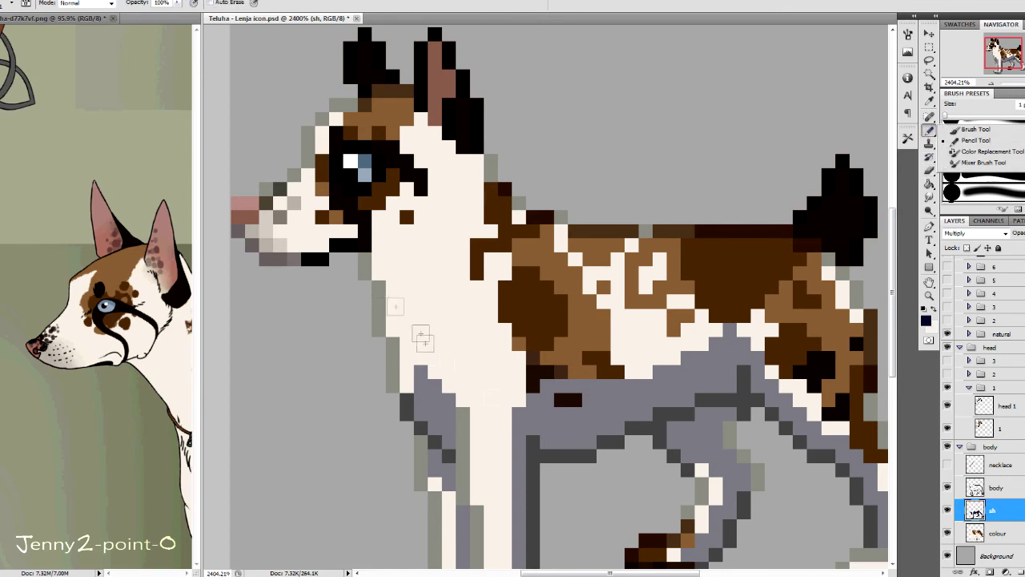
click(379, 267)
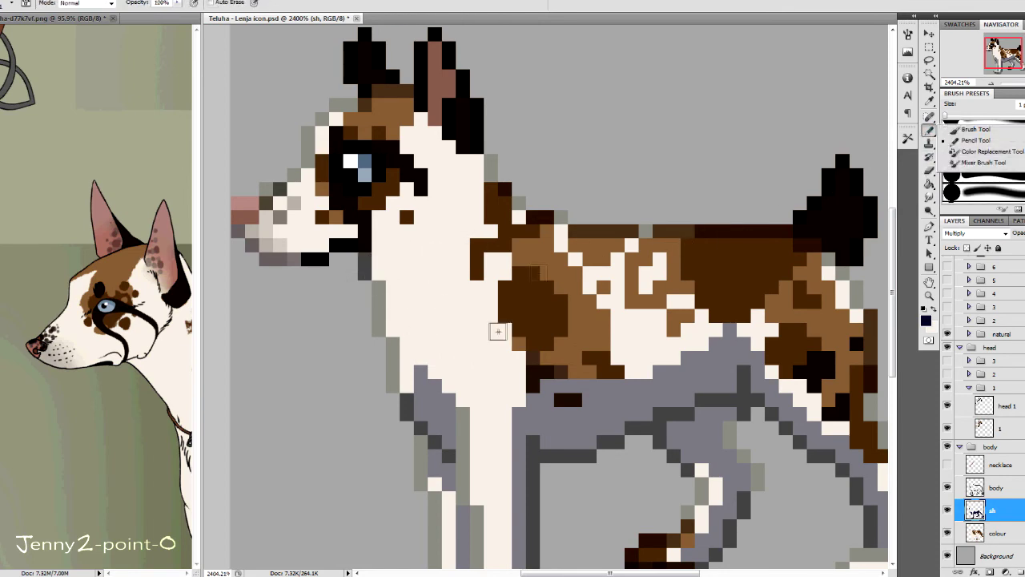
scroll(492, 327, down, 3)
key(m)
key(ctrl+shift+n)
Name the new layer 'sh 1' and pencil darker grey accents onto the far legs and paws
text(sh 1)
key(Return)
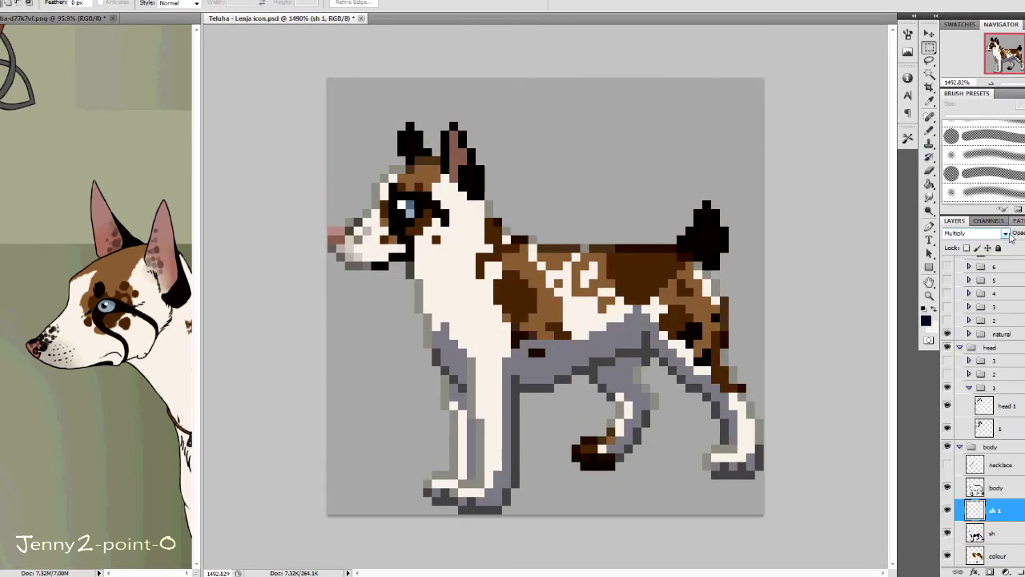
key(b)
scroll(665, 352, up, 3)
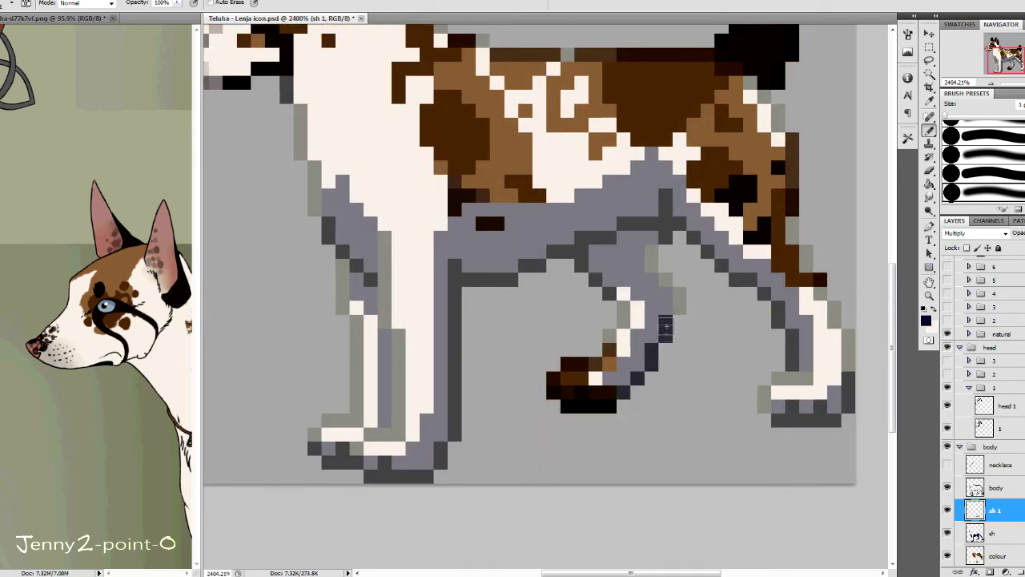
scroll(610, 410, down, 1)
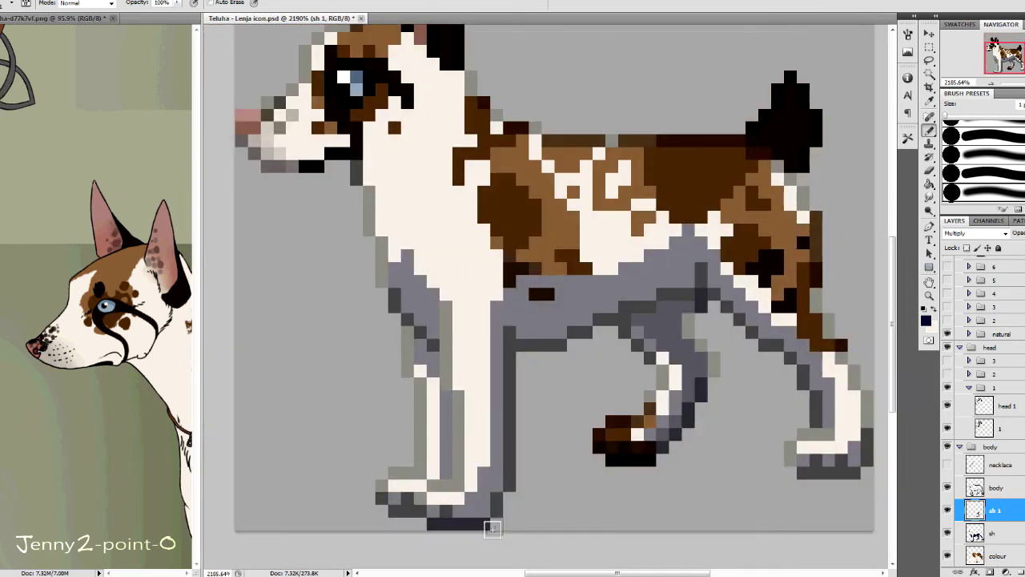
scroll(679, 279, up, 1)
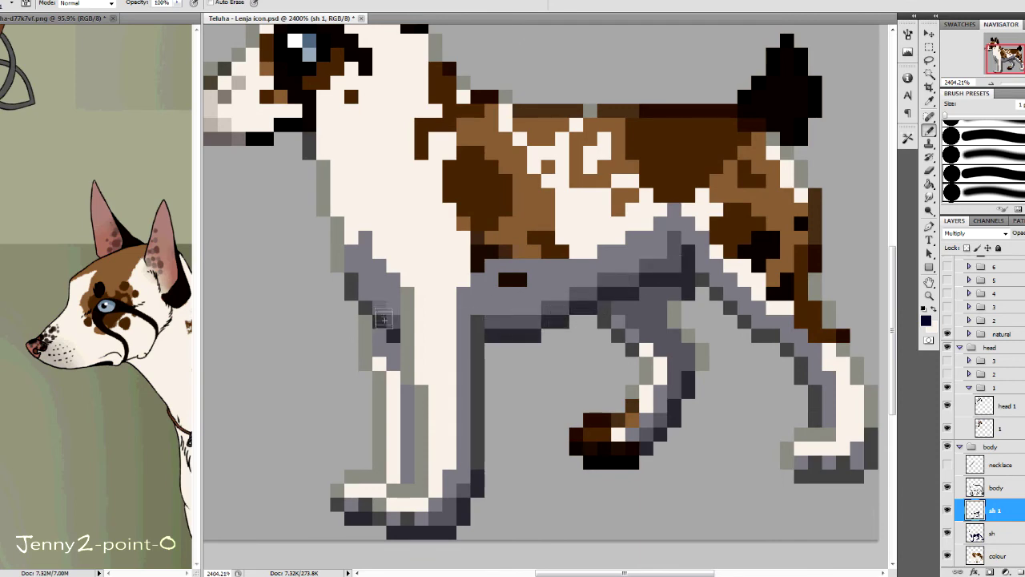
scroll(382, 320, down, 2)
scroll(811, 478, up, 3)
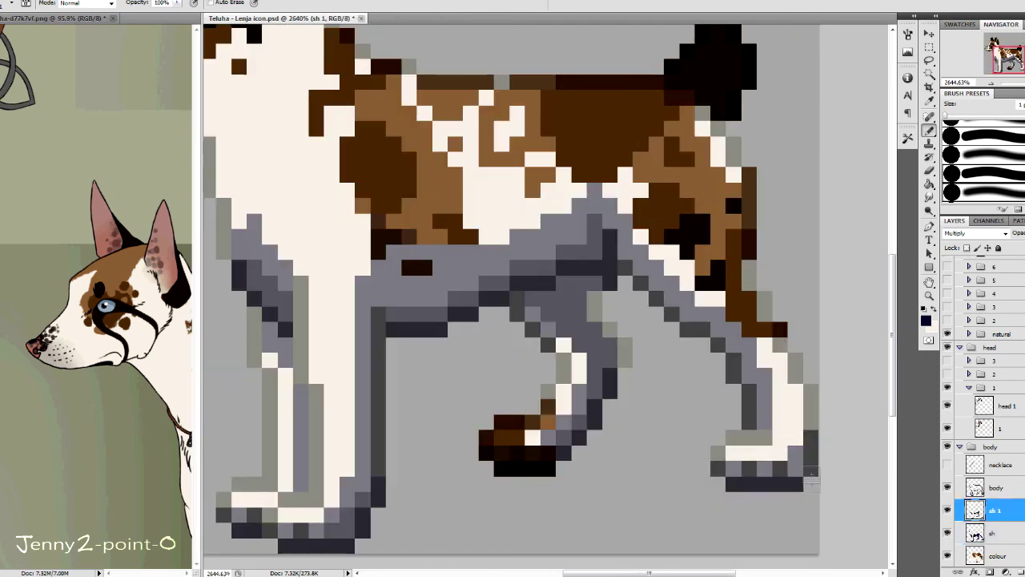
scroll(616, 322, up, 3)
scroll(688, 383, down, 2)
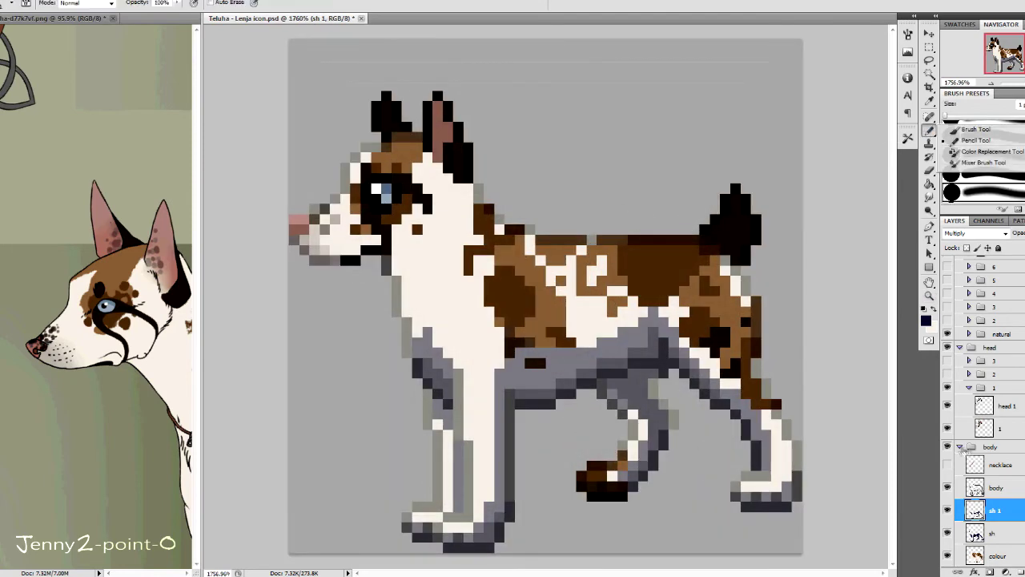
click(961, 447)
Add an 'sh' shading layer in head frames 1 and 3, each set to Multiply
key(ctrl+shift+n)
text(sh)
key(Return)
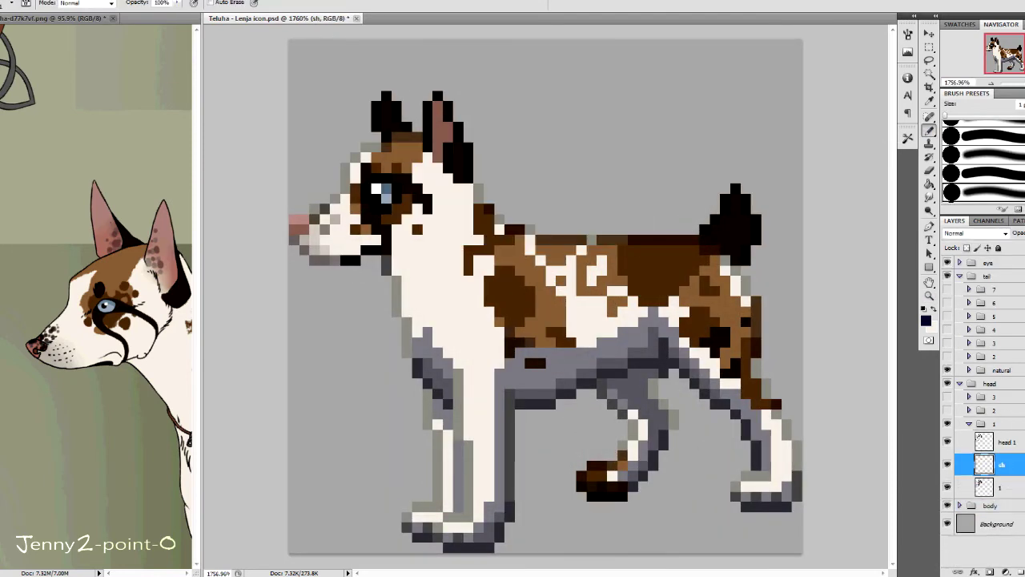
click(974, 233)
click(965, 273)
scroll(395, 137, up, 2)
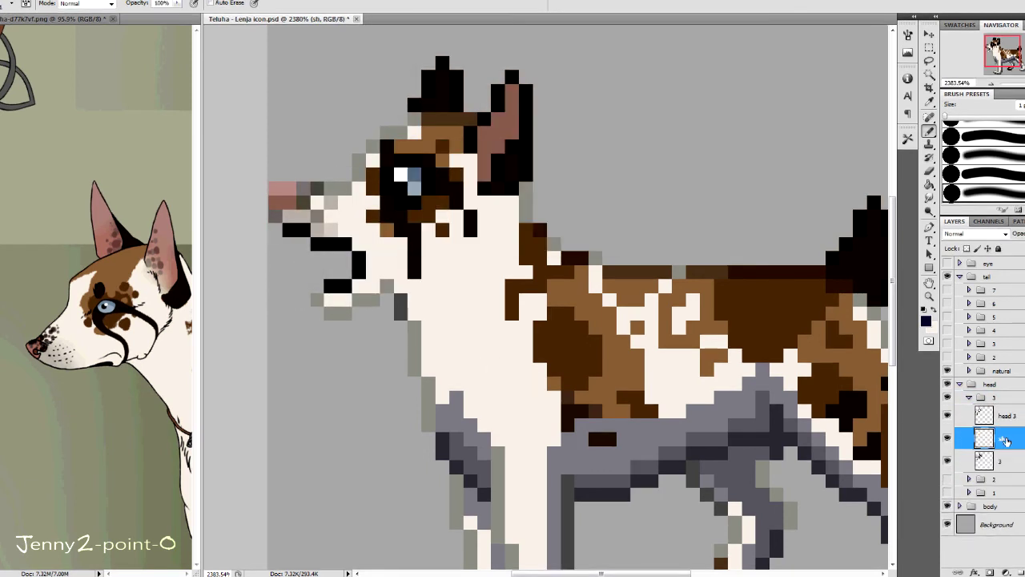
click(974, 233)
click(954, 282)
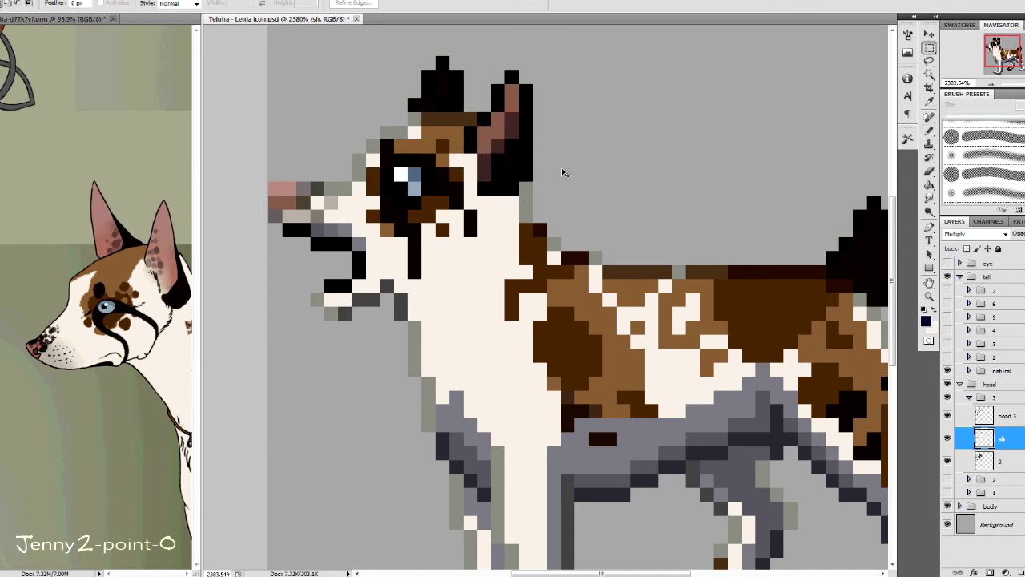
Expand the eye group and add a new 'sh' layer above eye 3
click(987, 262)
key(ctrl+shift+n)
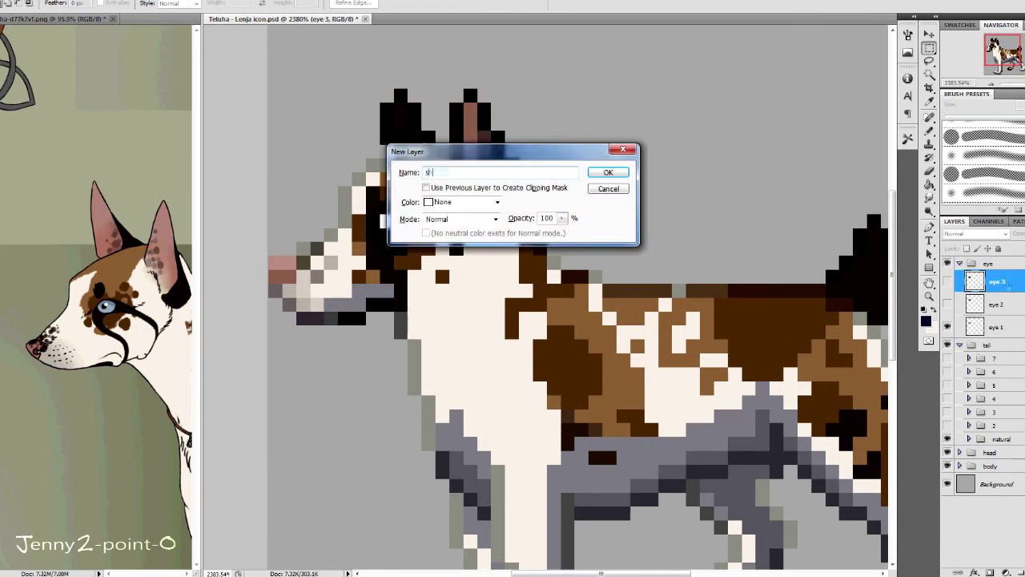
text(sh)
key(Return)
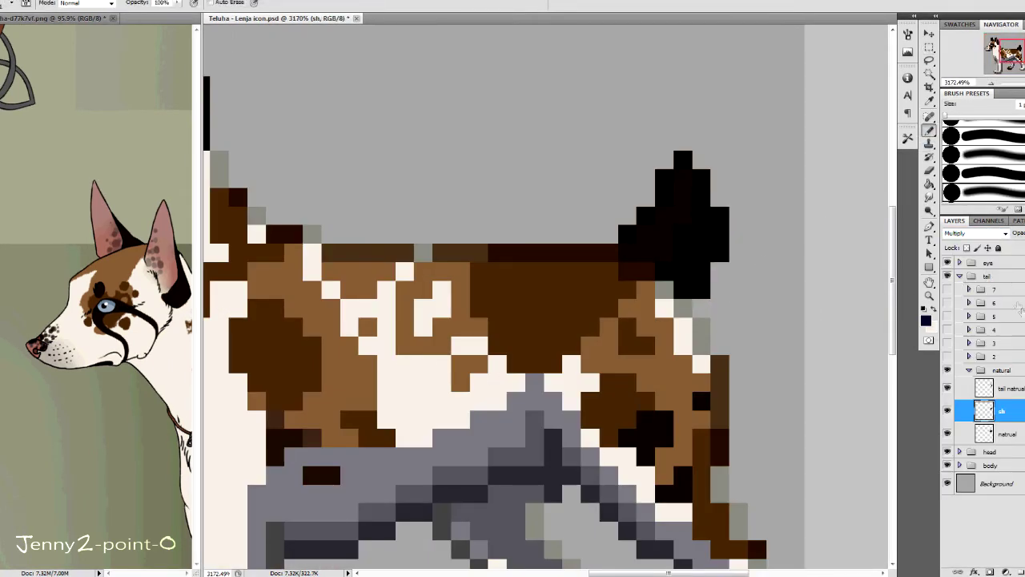
Add an 'sh 1' layer to the tail frame, then a new shading layer in tail frame 2
key(ctrl+shift+n)
text(sh 1)
key(Return)
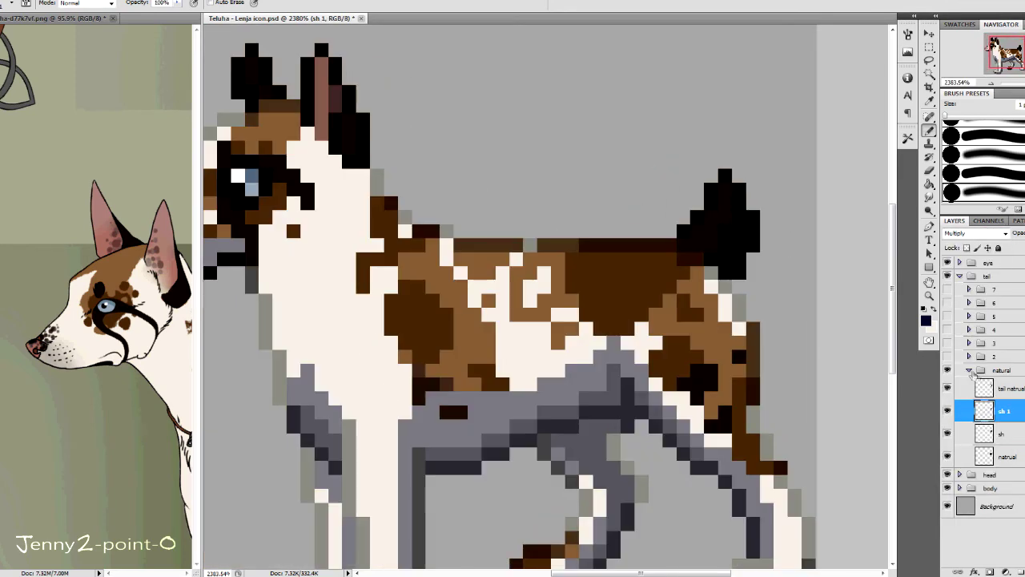
click(1012, 396)
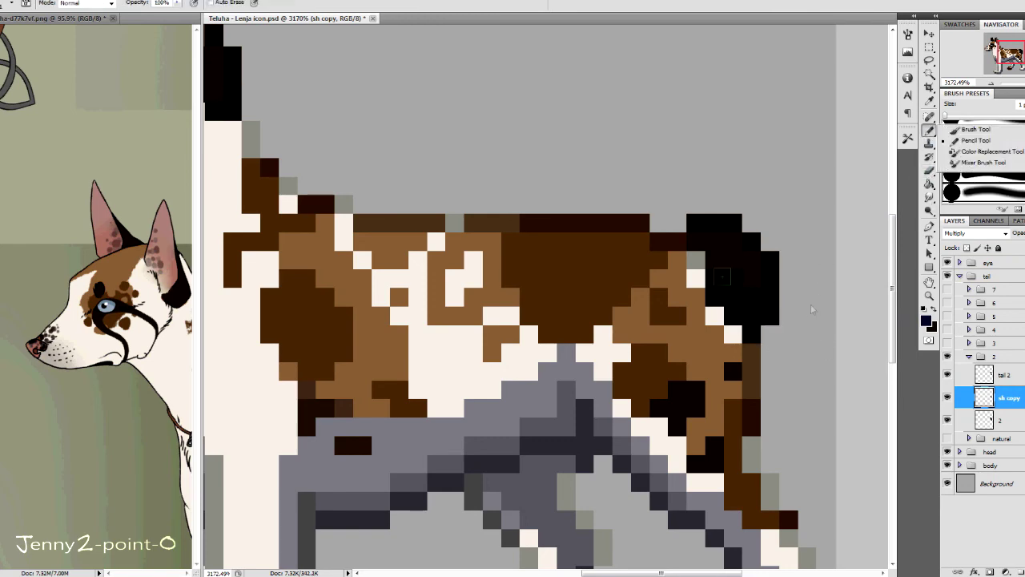
key(ctrl+shift+n)
key(Return)
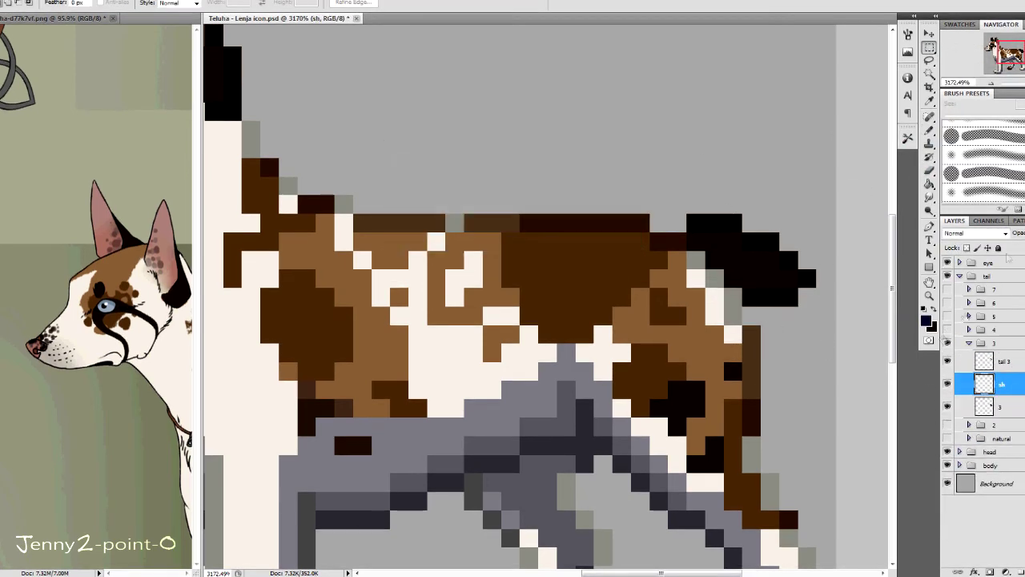
key(b)
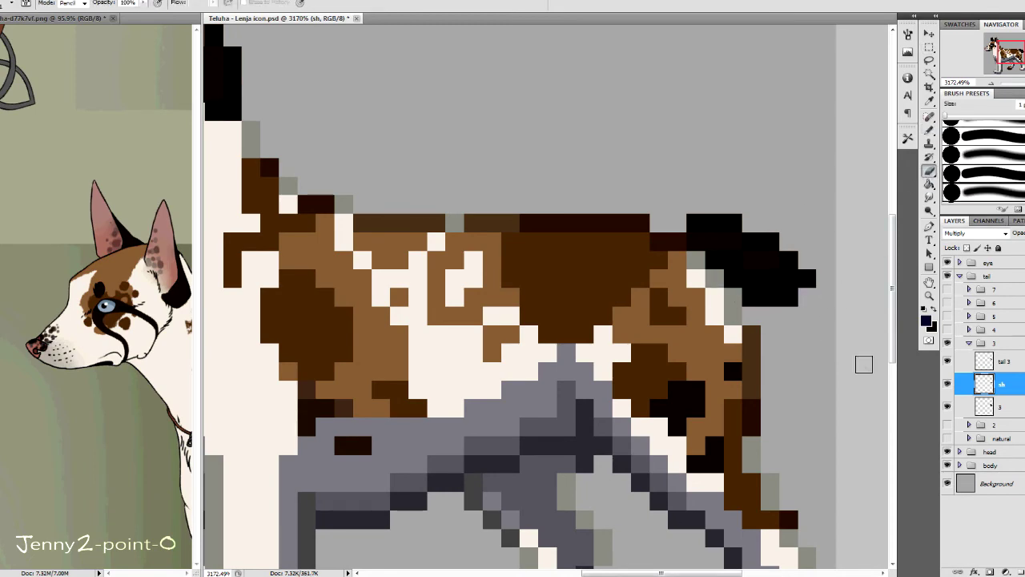
Duplicate the tail shading as 'sh 1' and set the tail 'sh' layer to Multiply
key(ctrl+j)
key(b)
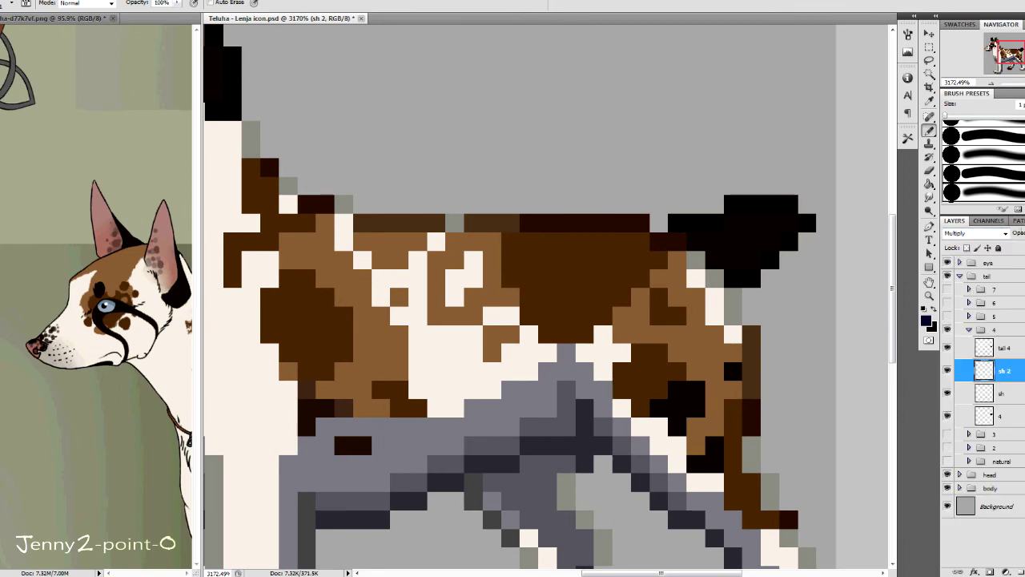
key(alt+bracketleft)
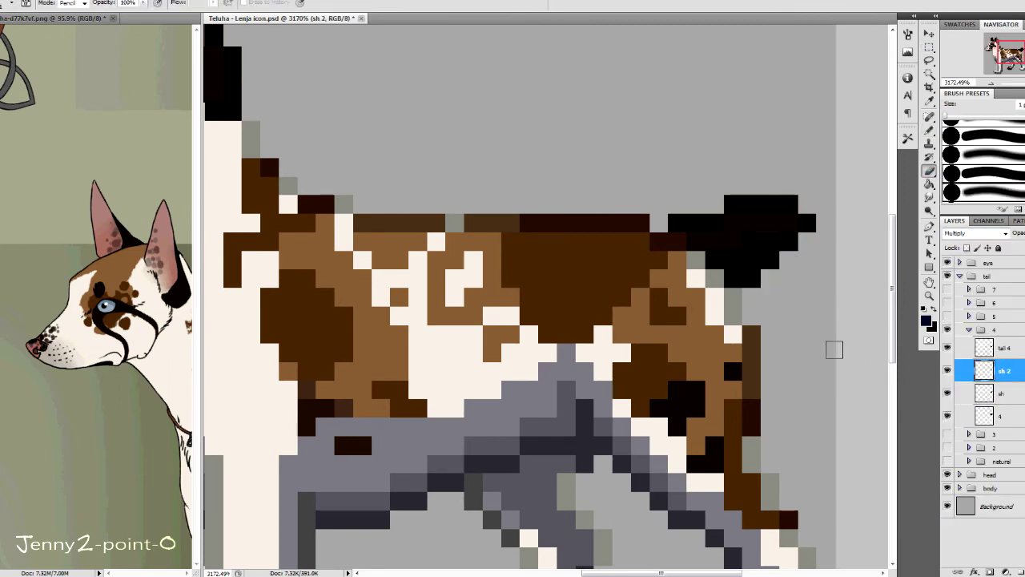
click(1002, 393)
click(976, 233)
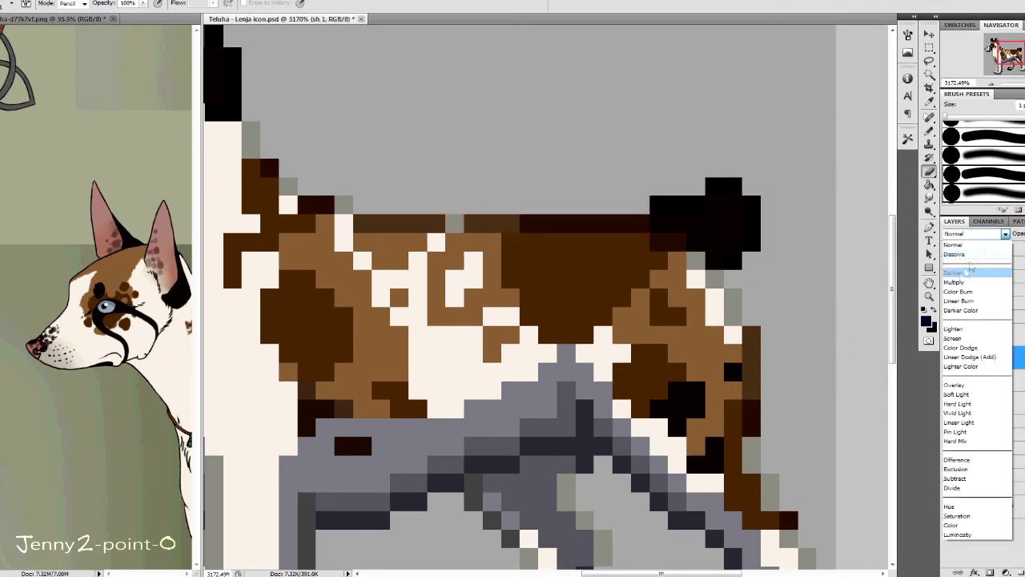
click(954, 282)
key(alt+bracketleft)
key(b)
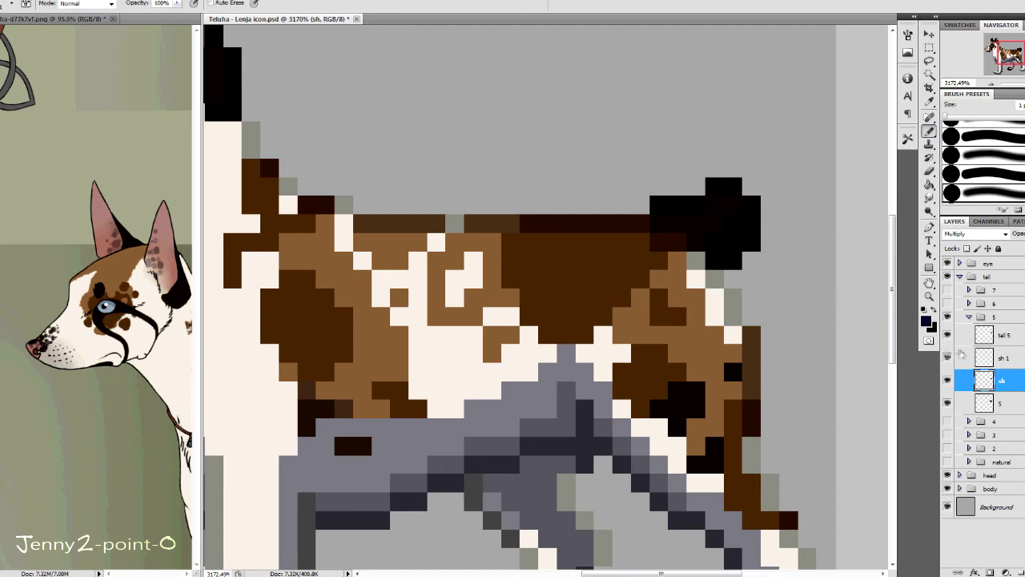
key(m)
Add a shading layer to tail frame 6 and select both its shading layers
key(ctrl+shift+n)
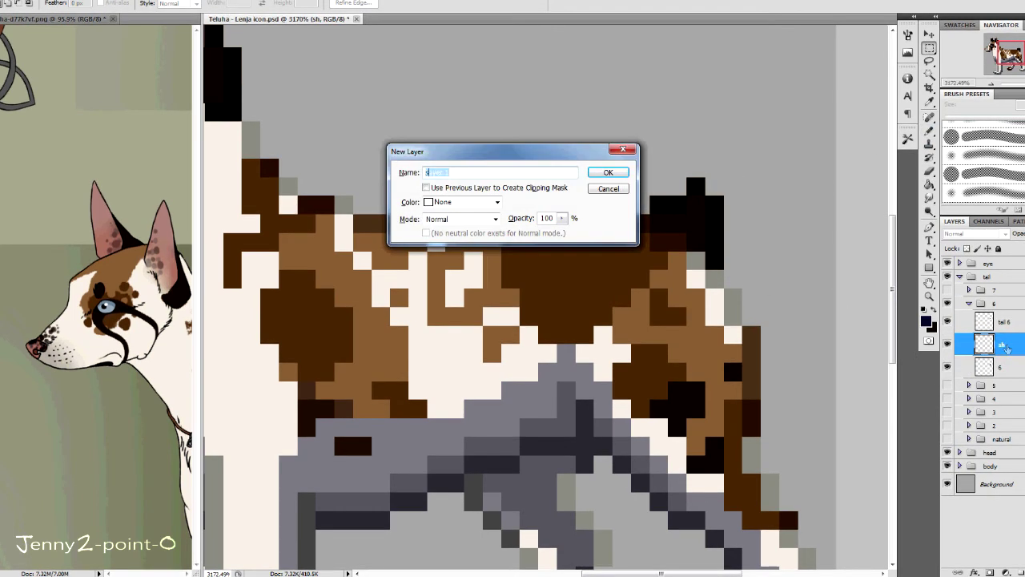
key(Return)
right_click(1001, 368)
key(Escape)
key(alt+bracketright)
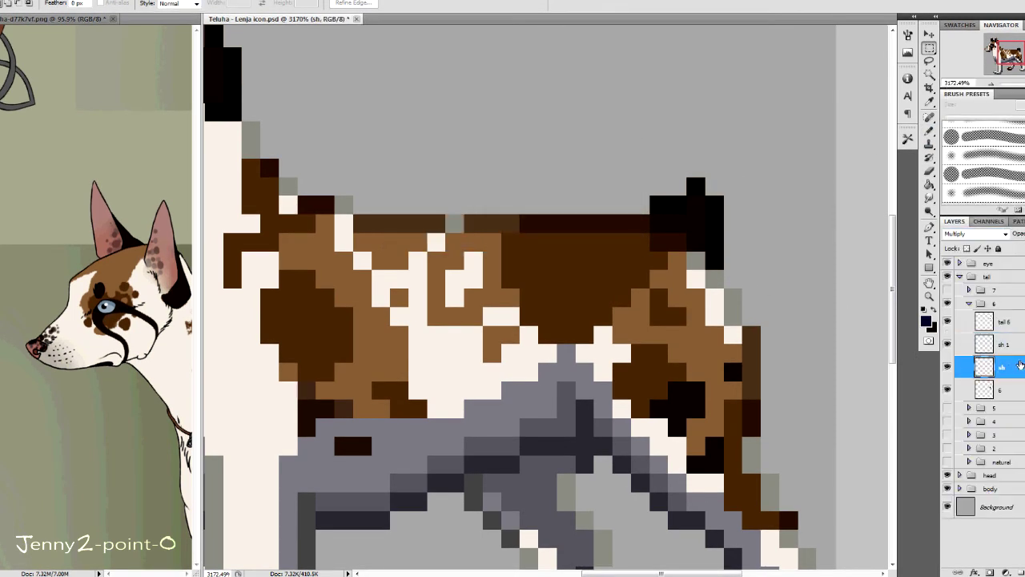
key(b)
shift+click(1015, 344)
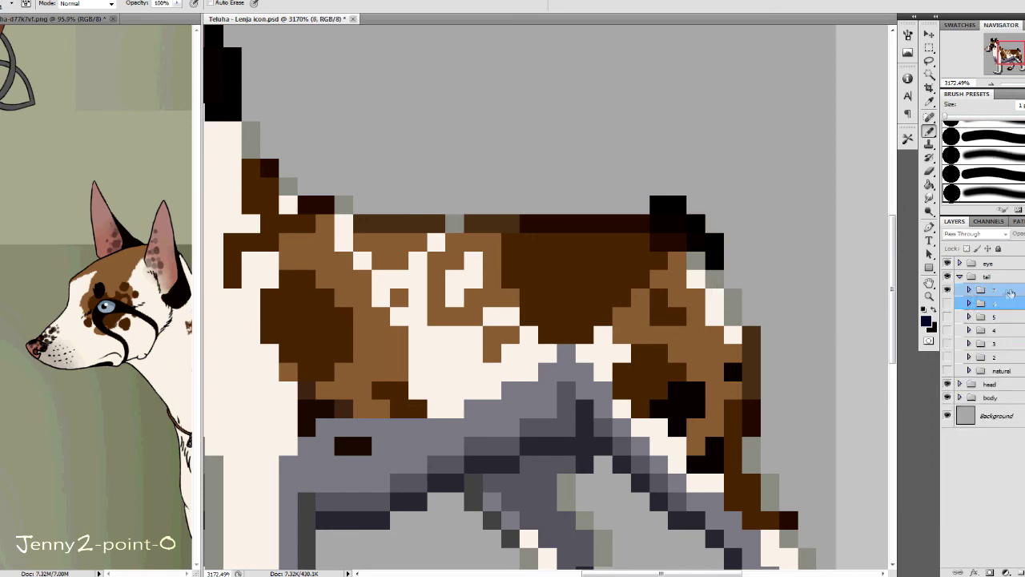
Add another shading layer for the tail tip in tail group 7, then fit the icon on screen
key(ctrl+shift+n)
key(Return)
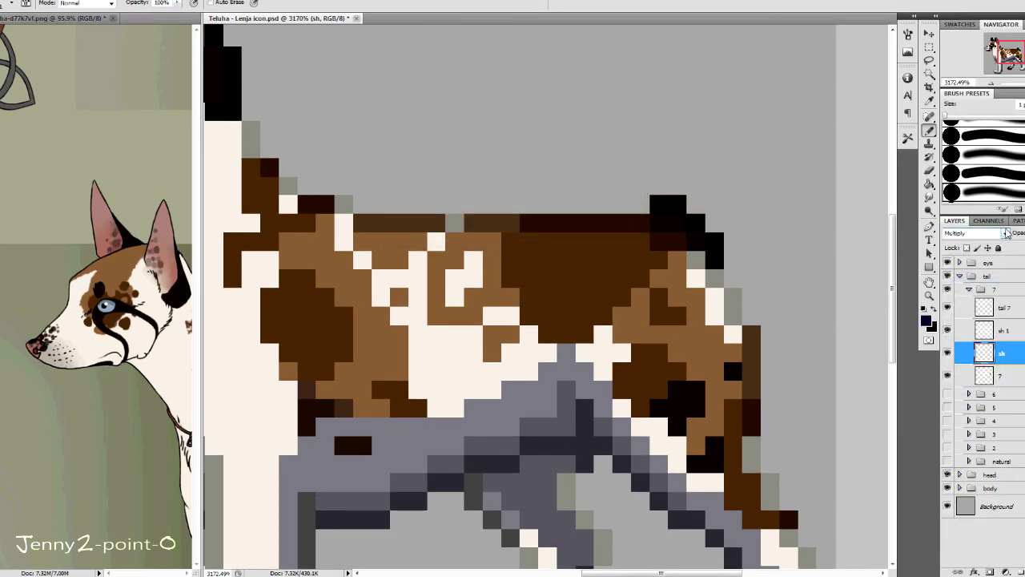
key(alt+bracketright)
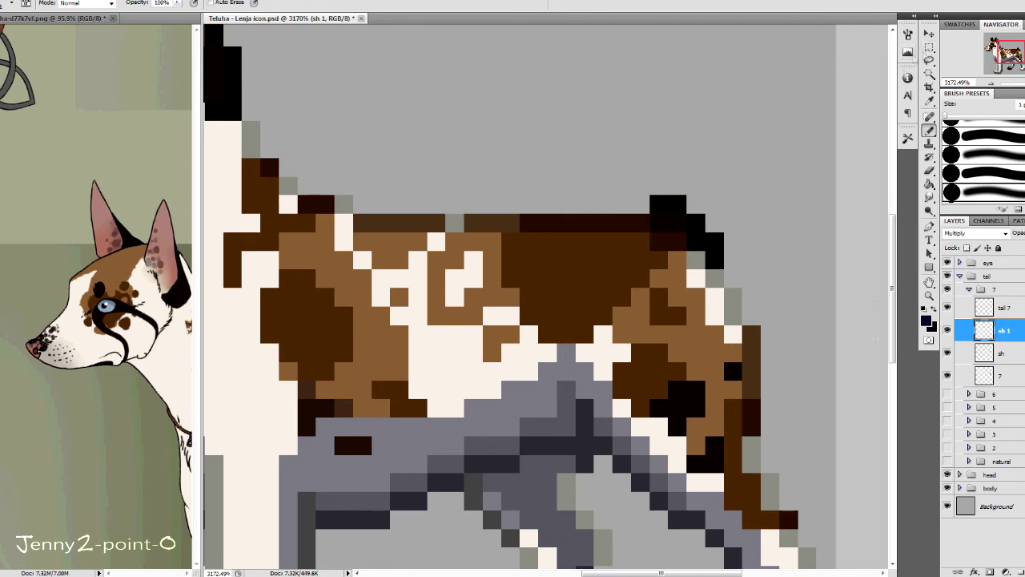
key(z)
key(ctrl+0)
Zoom in on the dog's body and retouch its 'sh' and 'sh 1' shading layers
key(ctrl+1)
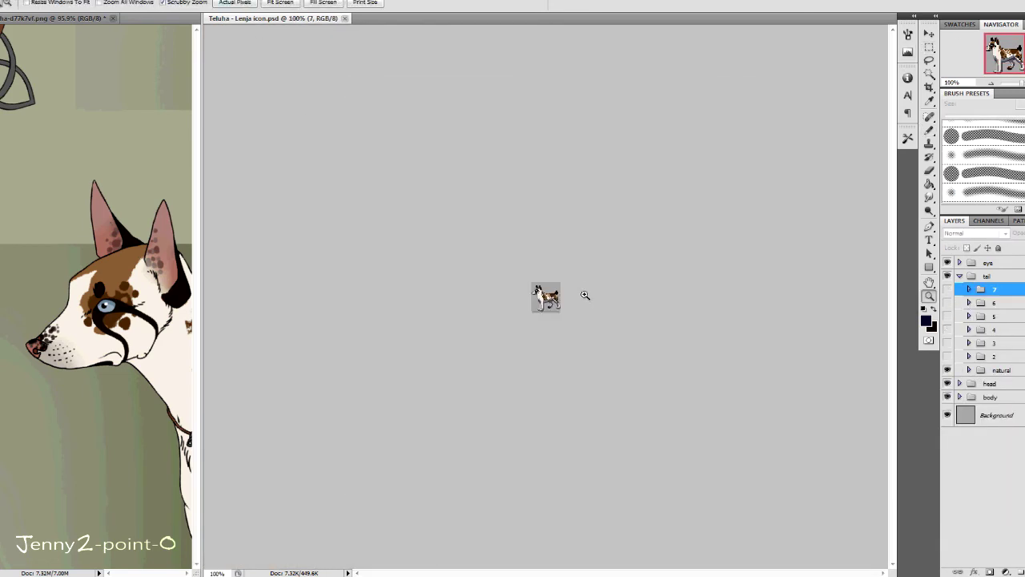
drag(585, 295, 744, 291)
key(b)
scroll(452, 360, up, 3)
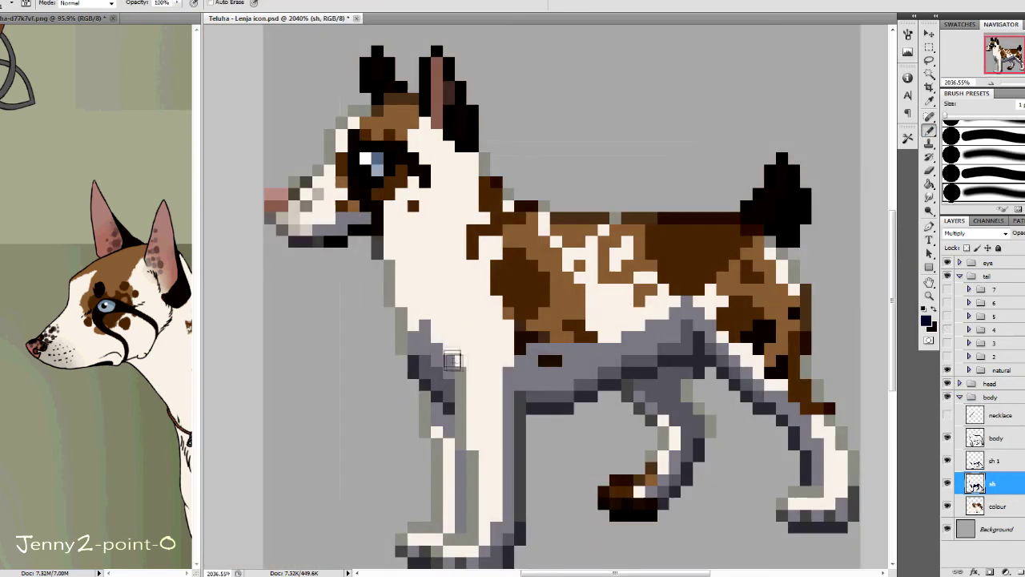
click(1011, 465)
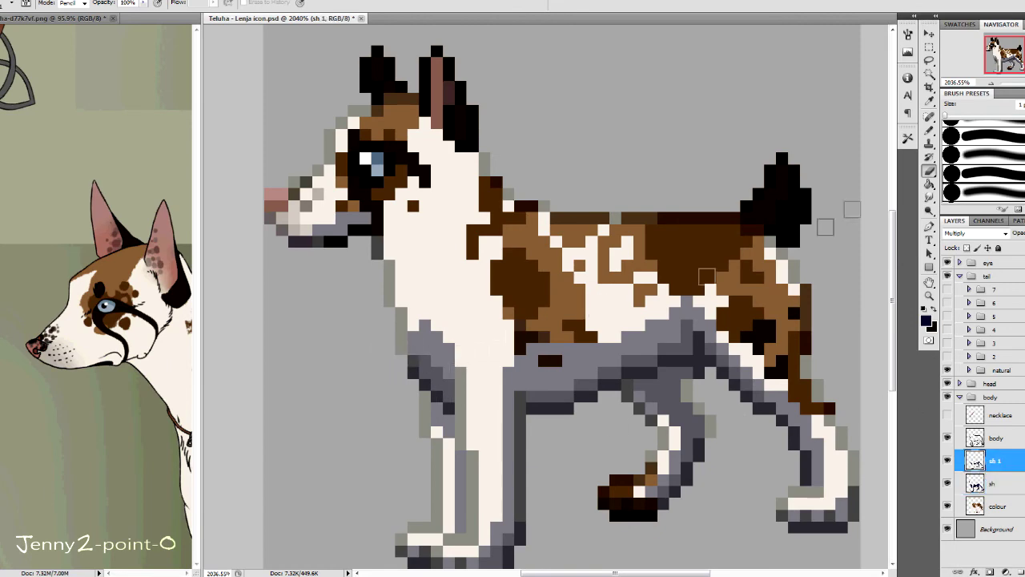
key(alt+bracketleft)
key(b)
scroll(400, 334, down, 2)
scroll(416, 361, up, 1)
key(b)
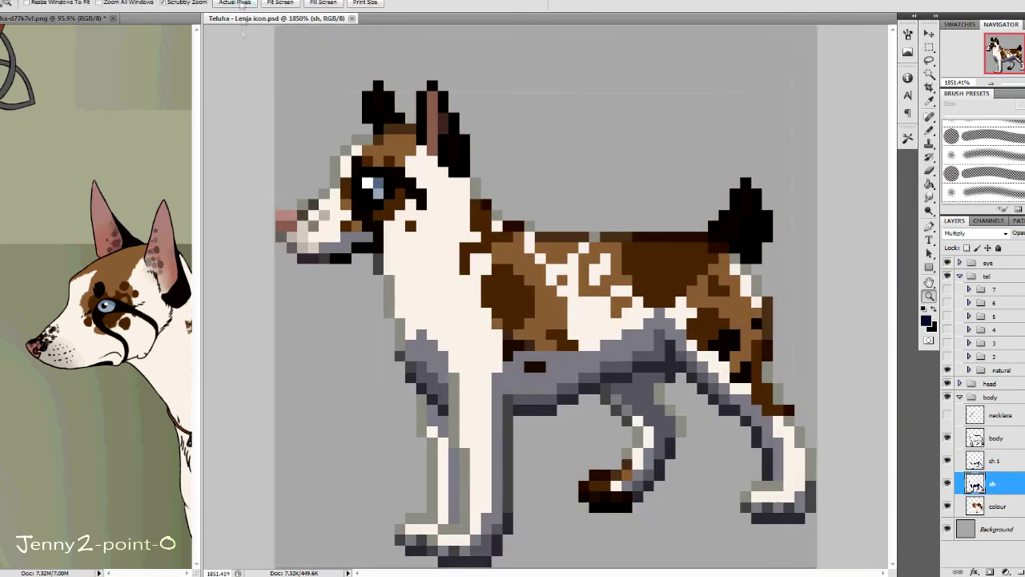
scroll(476, 418, down, 1)
Show the necklace layer again and touch up the neck area's shading layers
key(z)
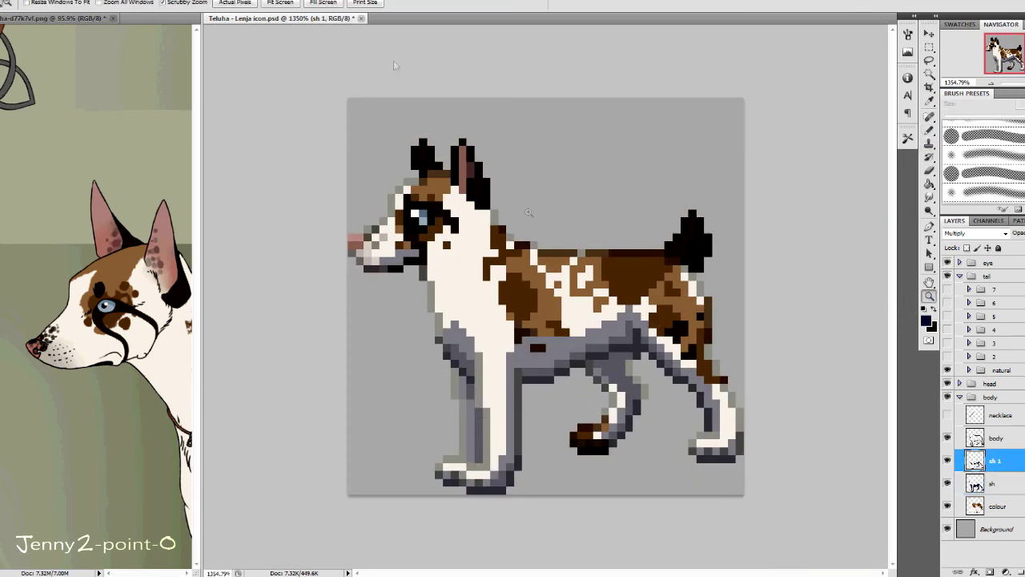
drag(475, 418, 456, 418)
click(997, 506)
click(947, 415)
click(997, 460)
drag(542, 318, 617, 317)
key(b)
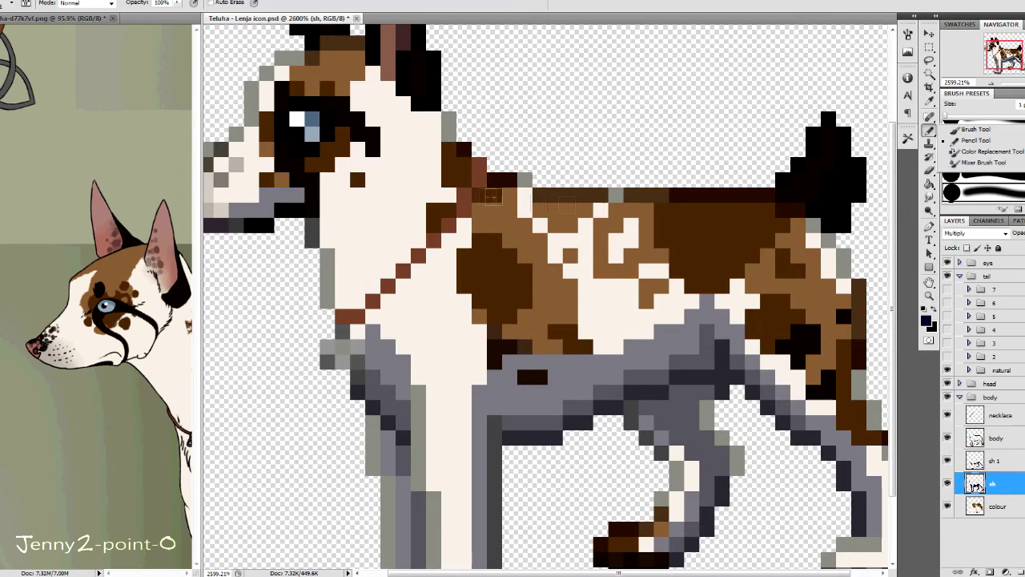
click(1001, 484)
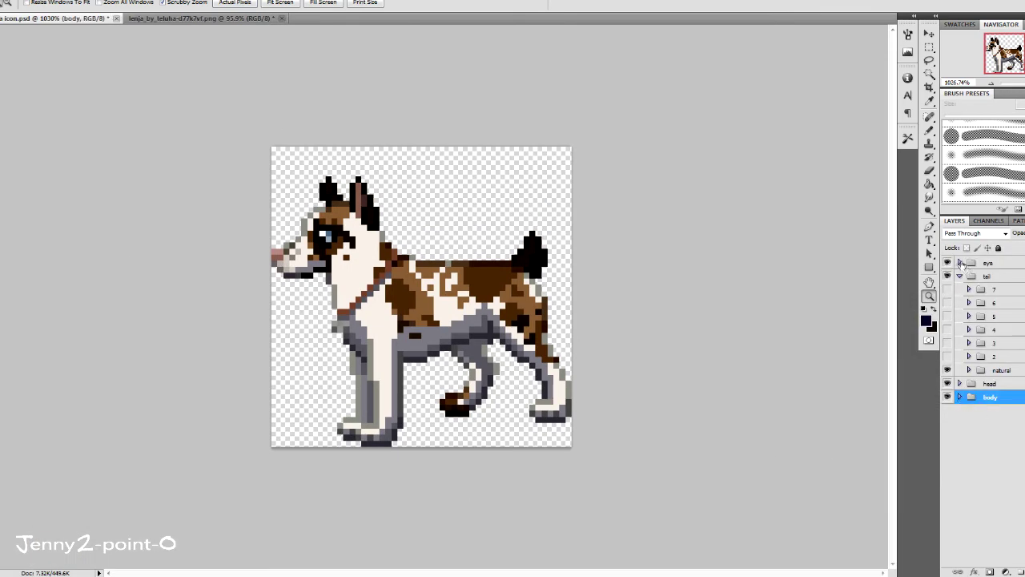
Open the animation frames panel and set the first frame to show head pose 3
click(960, 263)
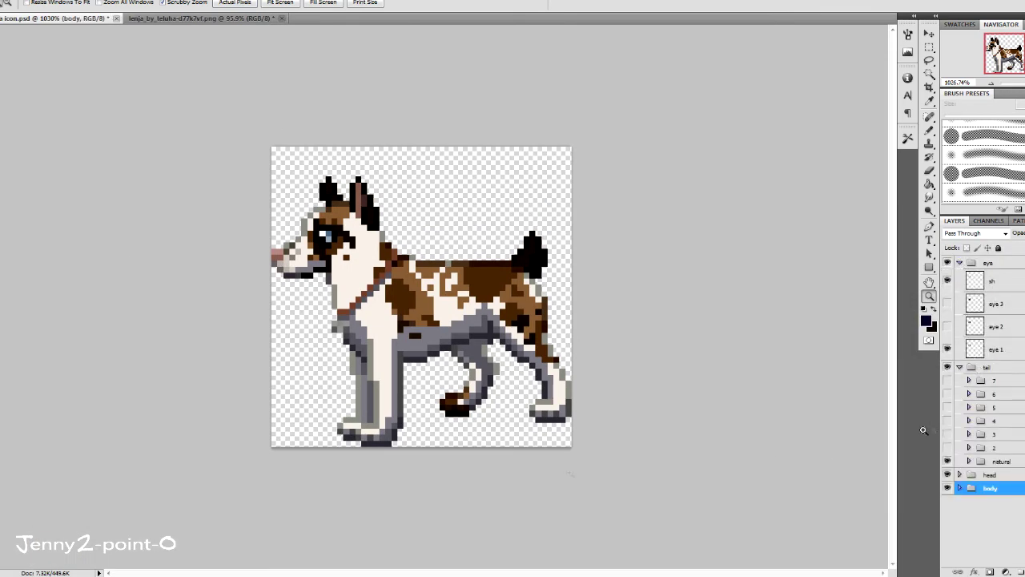
click(232, 102)
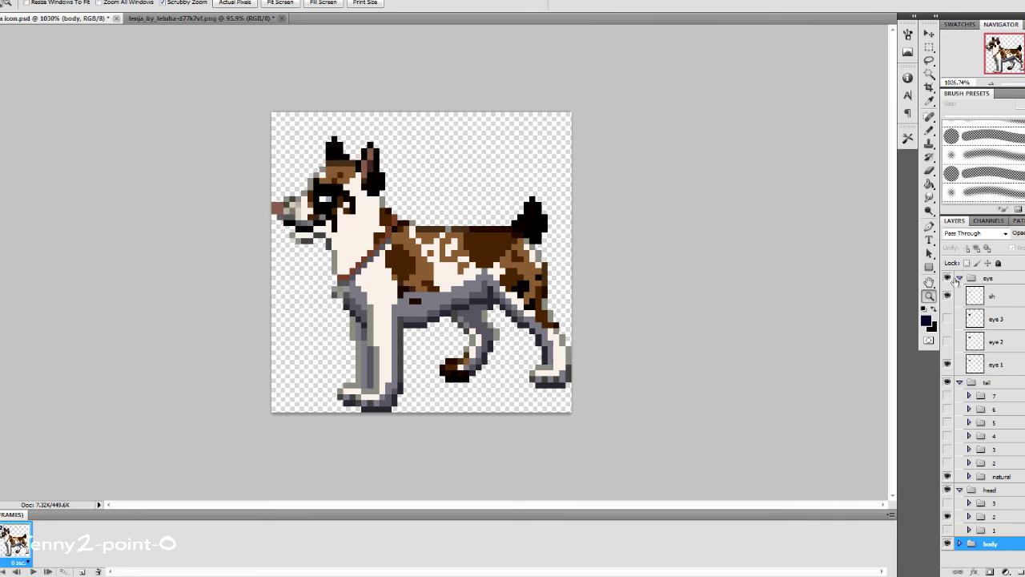
click(947, 502)
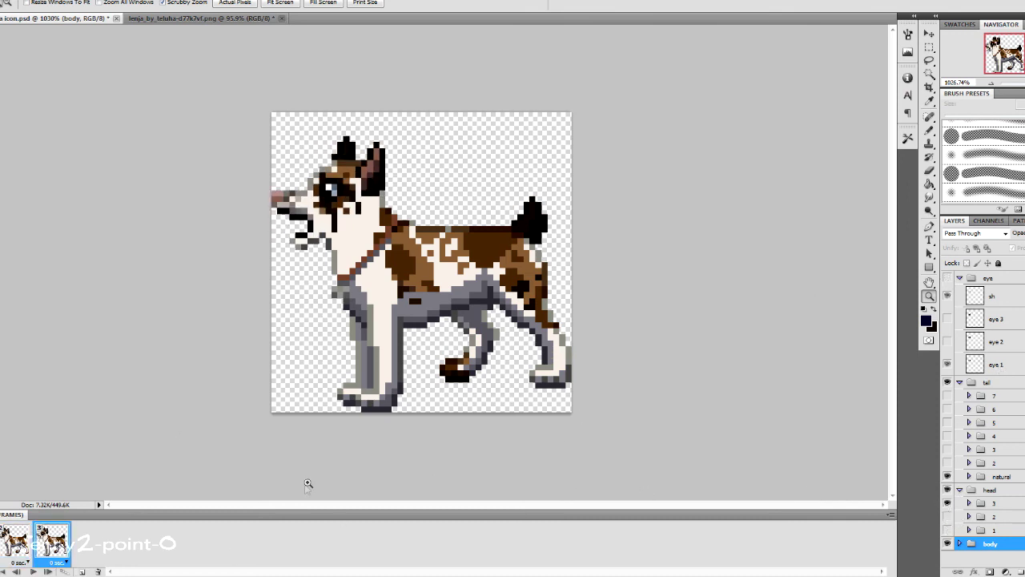
click(947, 517)
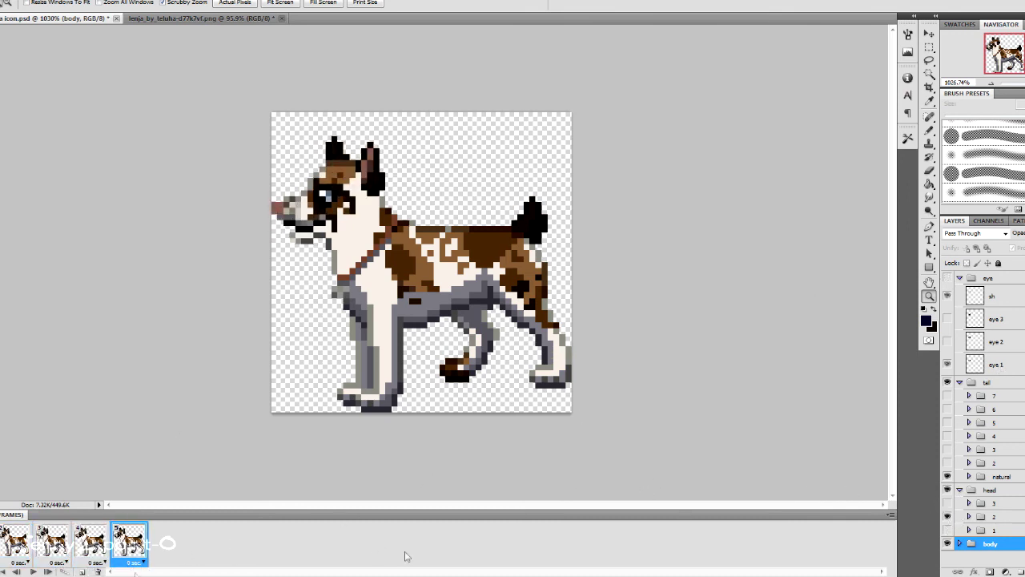
click(947, 516)
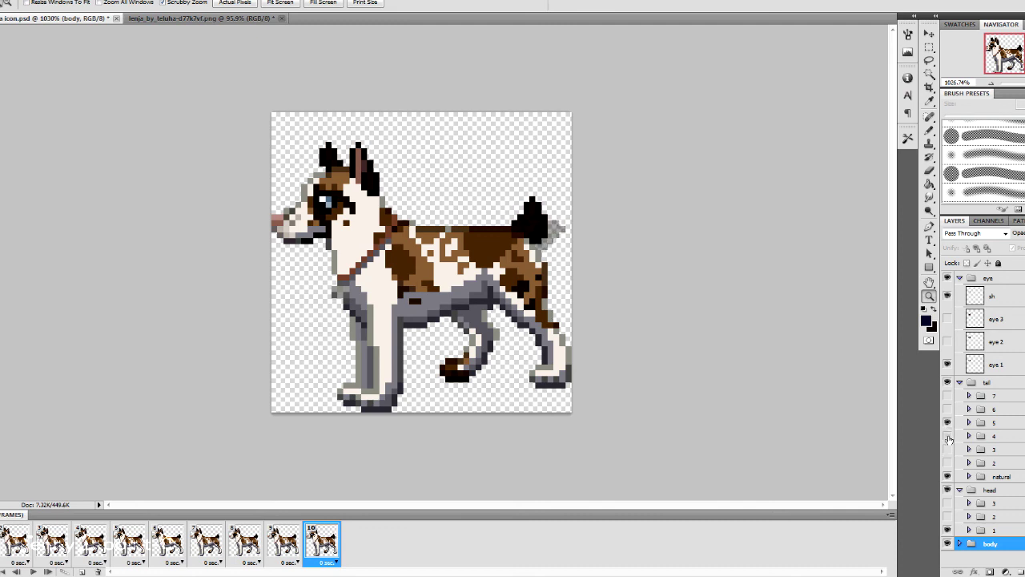
Add further frames with different tail poses, including the natural tail, and delete the extra last frame
click(948, 408)
click(947, 408)
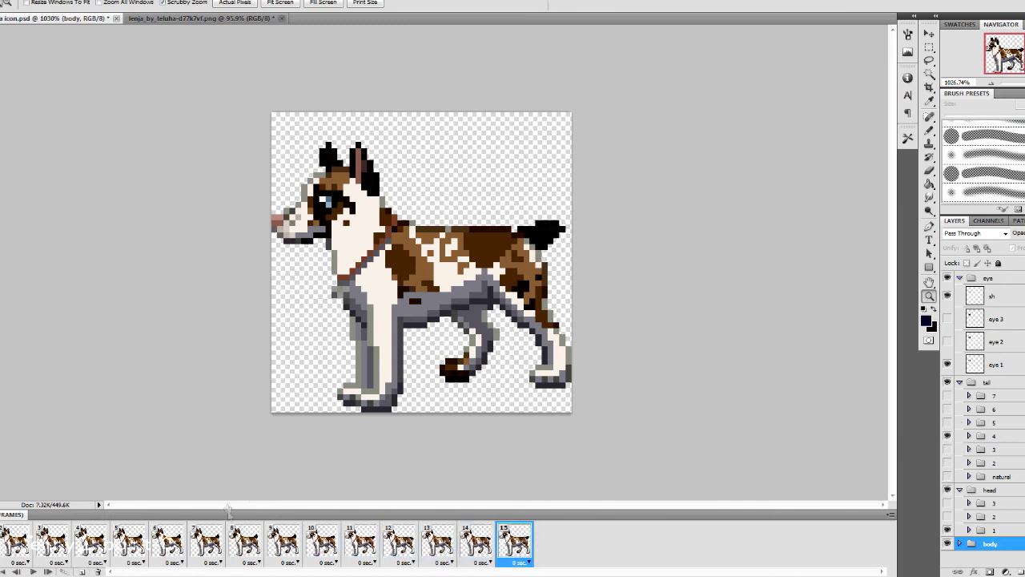
click(948, 422)
click(947, 395)
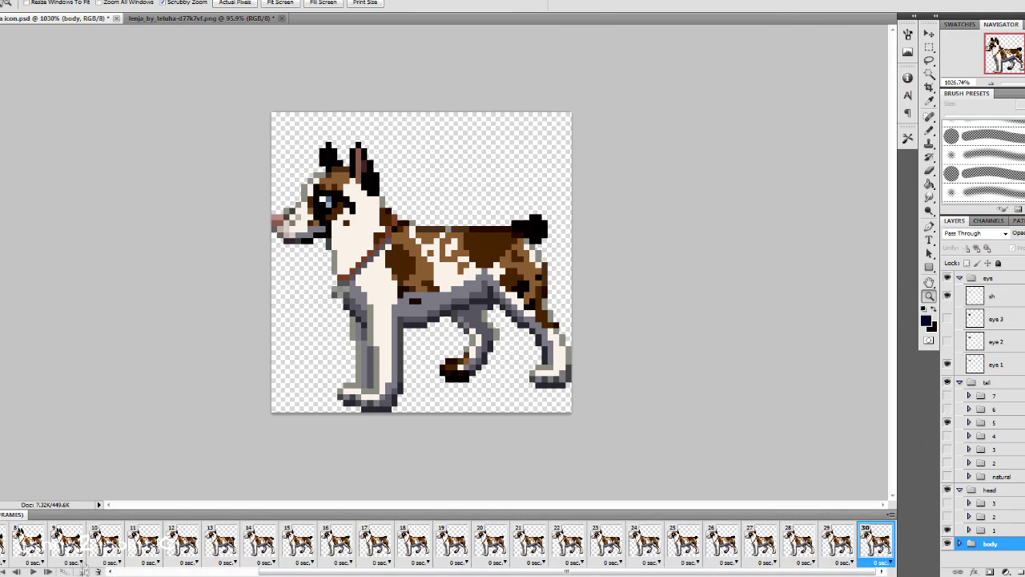
click(948, 476)
click(948, 422)
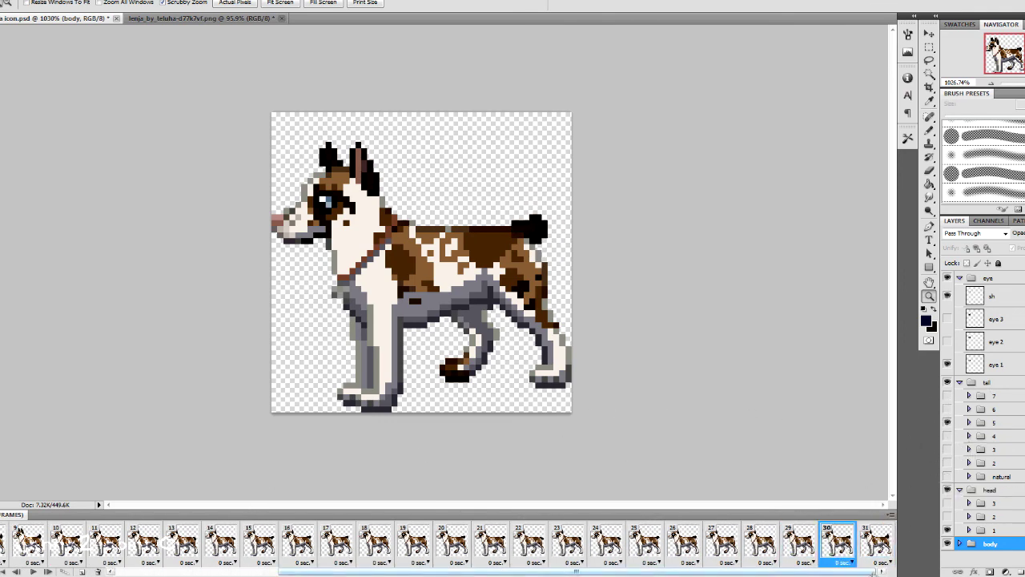
key(Delete)
Give all frames a 0.1-second delay and preview the animation, including in a browser
key(ctrl+alt+a)
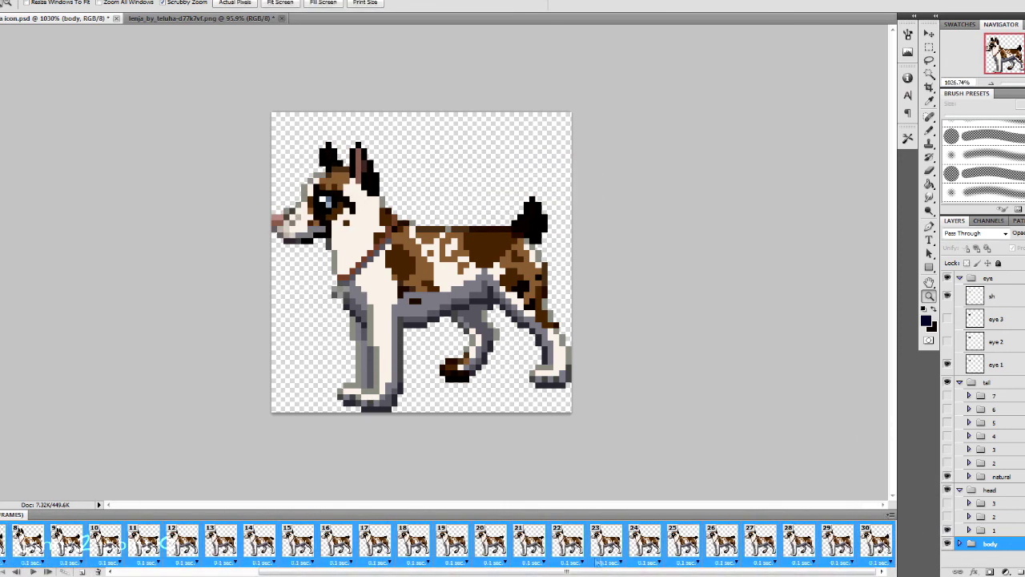
click(279, 563)
key(space)
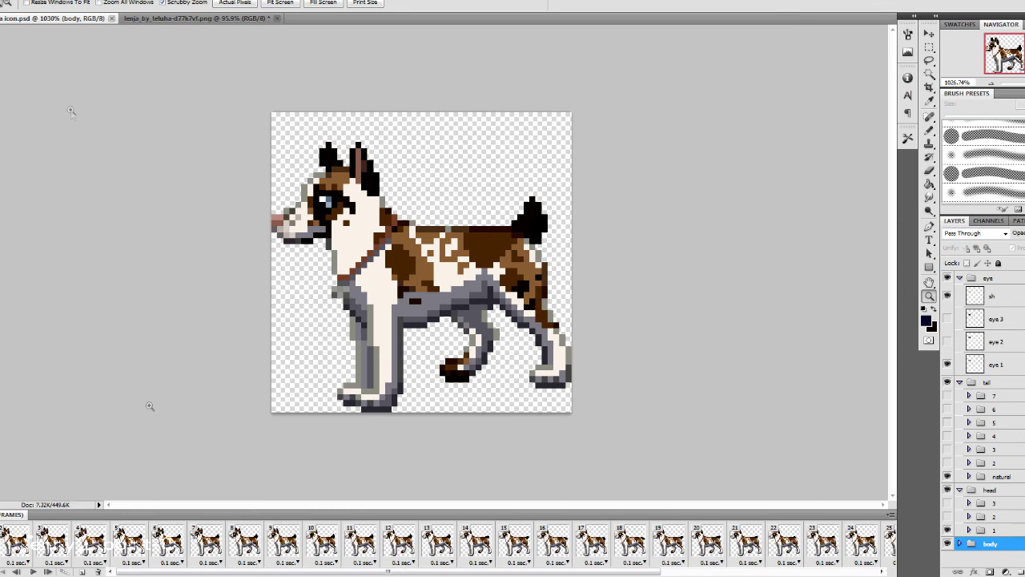
key(ctrl+alt+shift+s)
click(292, 386)
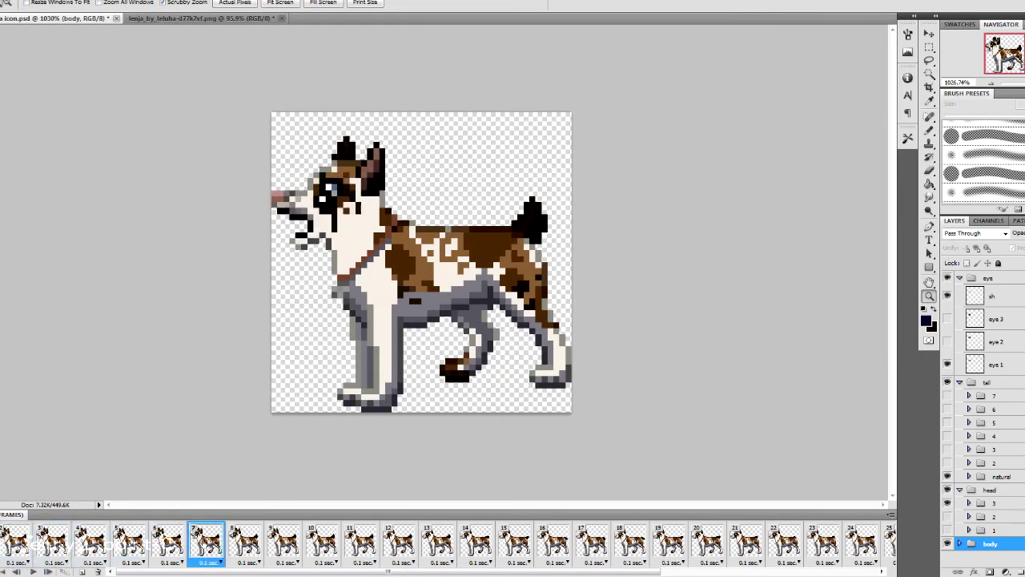
Set frames 1–8 to 0.05 s, frame 9 to 1 s, and later frames to 0.07 s
click(16, 563)
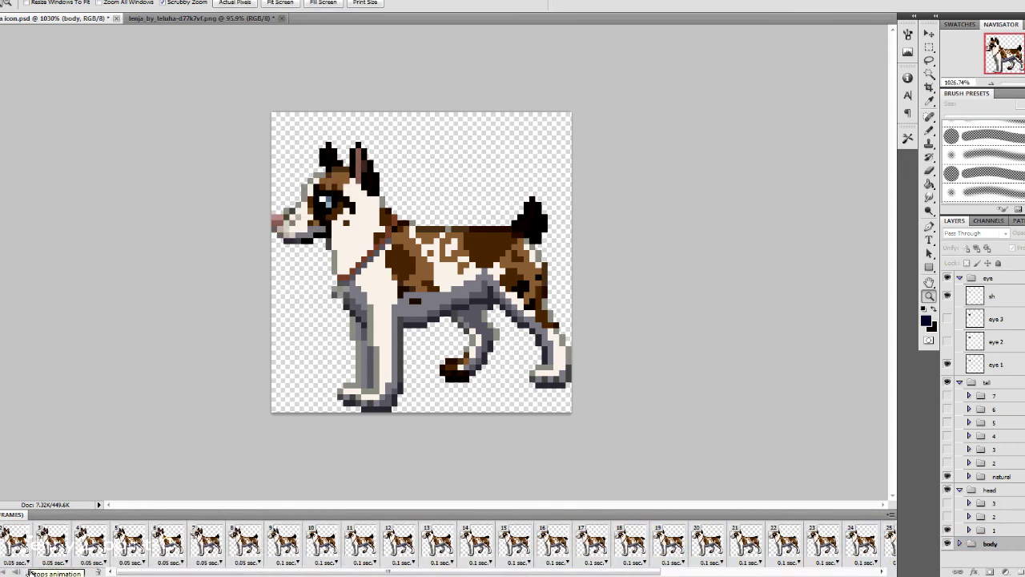
click(292, 563)
click(313, 474)
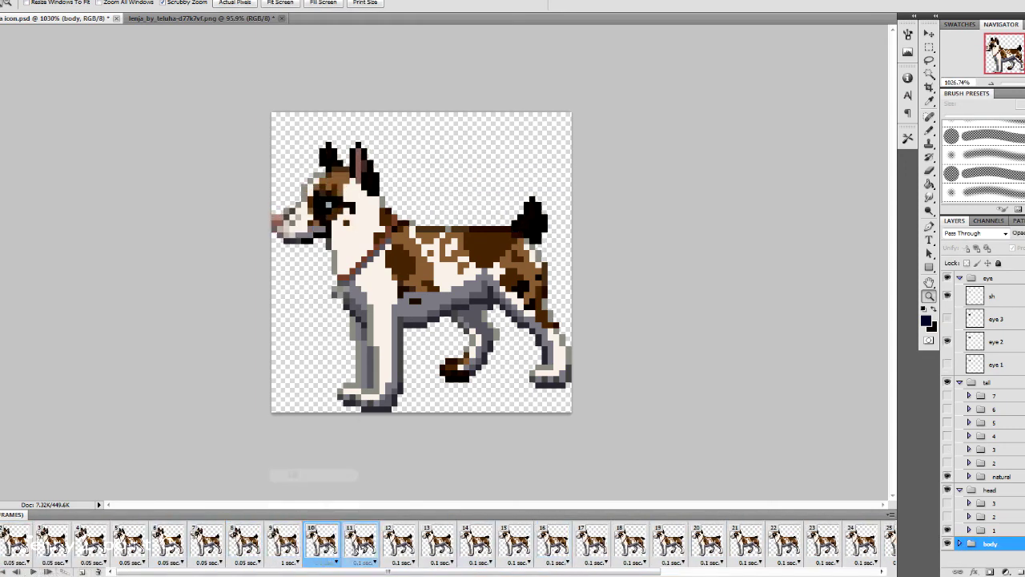
shift+click(888, 541)
click(887, 563)
click(889, 539)
text(0.07)
key(Return)
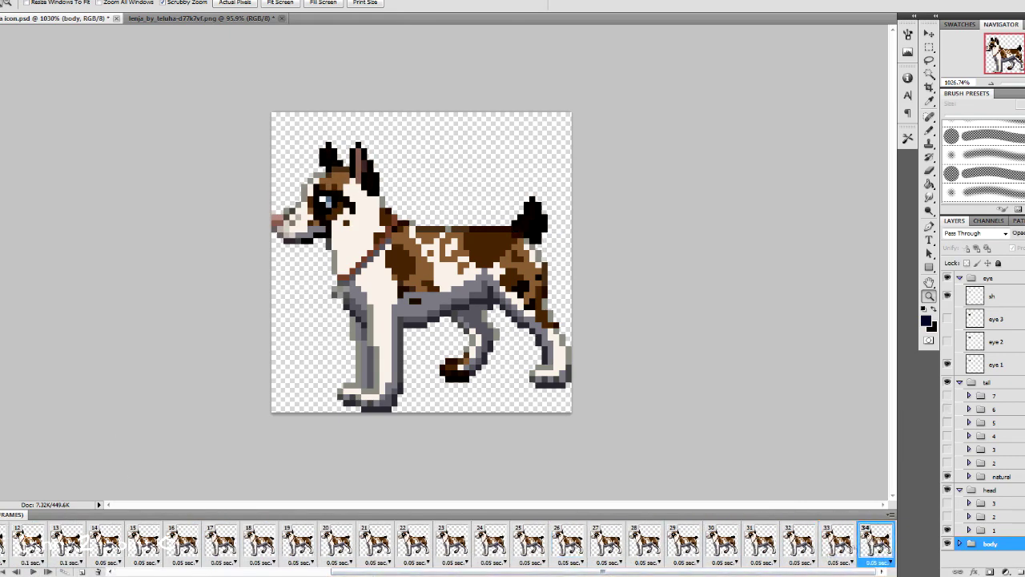
key(ctrl+1)
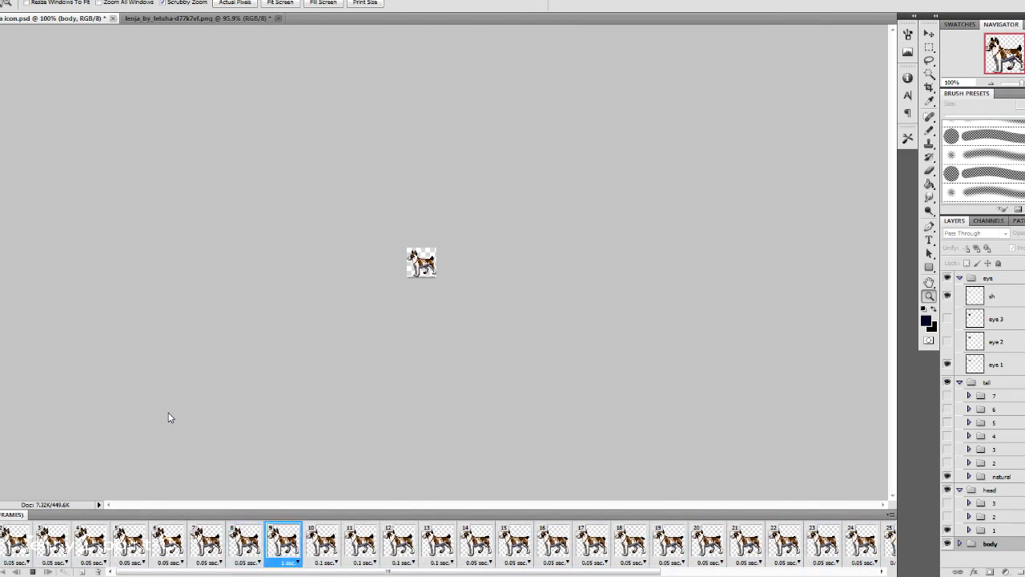
click(33, 572)
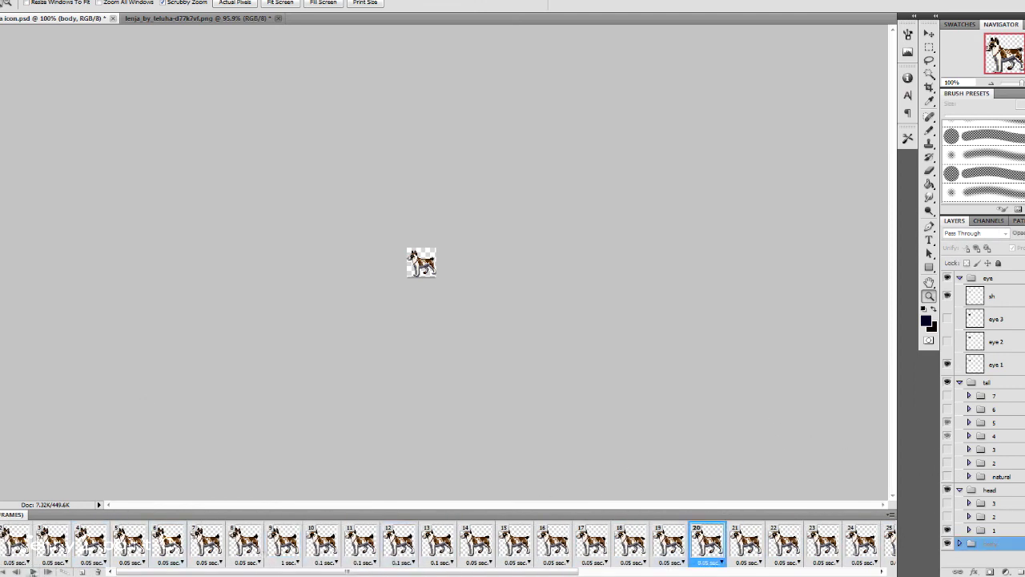
key(space)
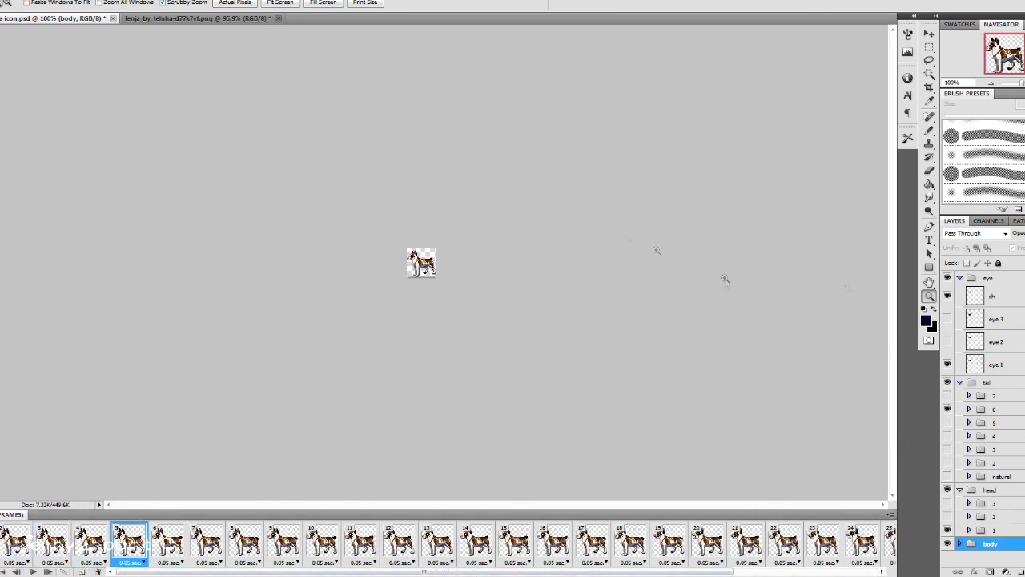
drag(725, 278, 800, 281)
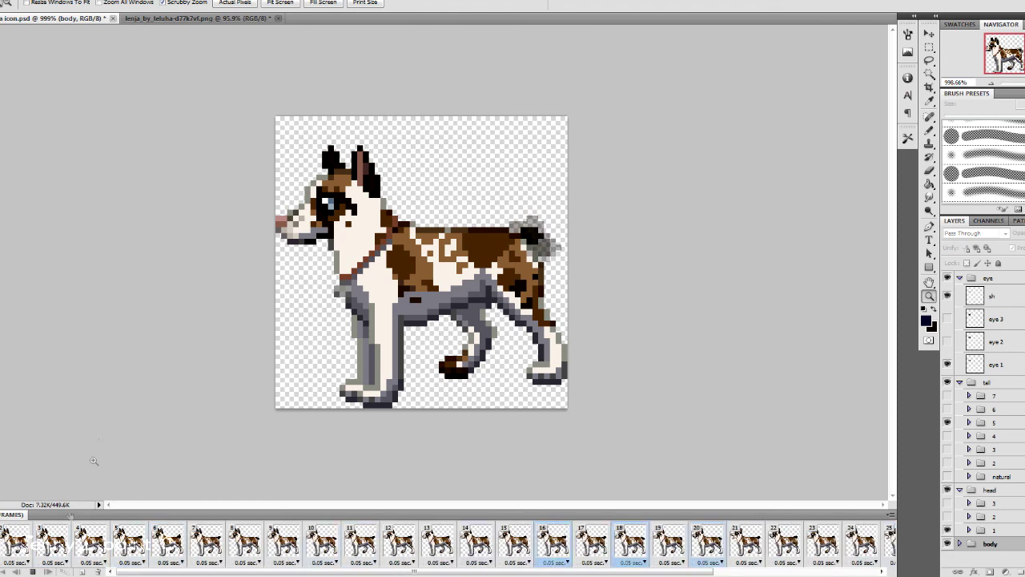
key(ctrl+1)
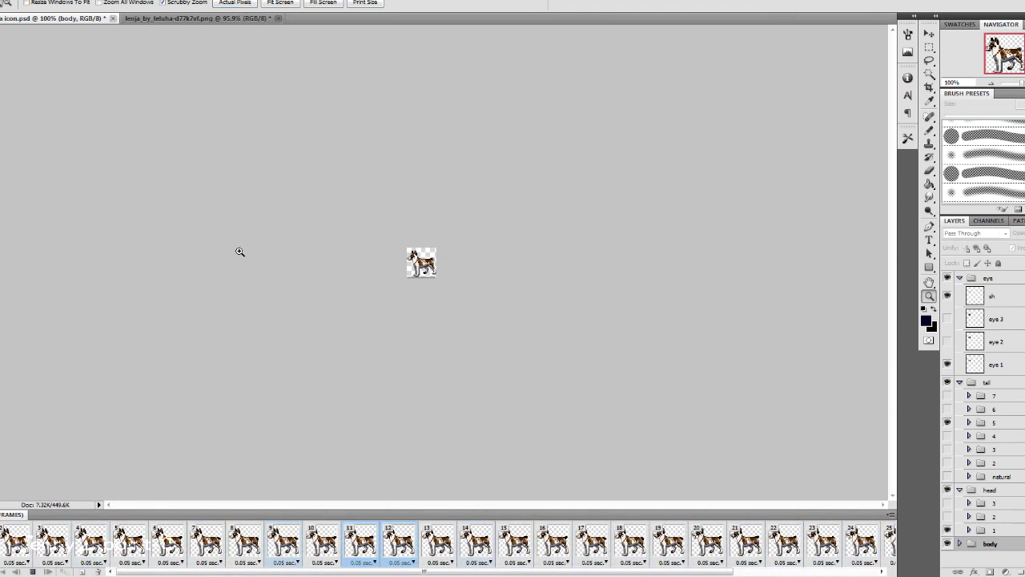